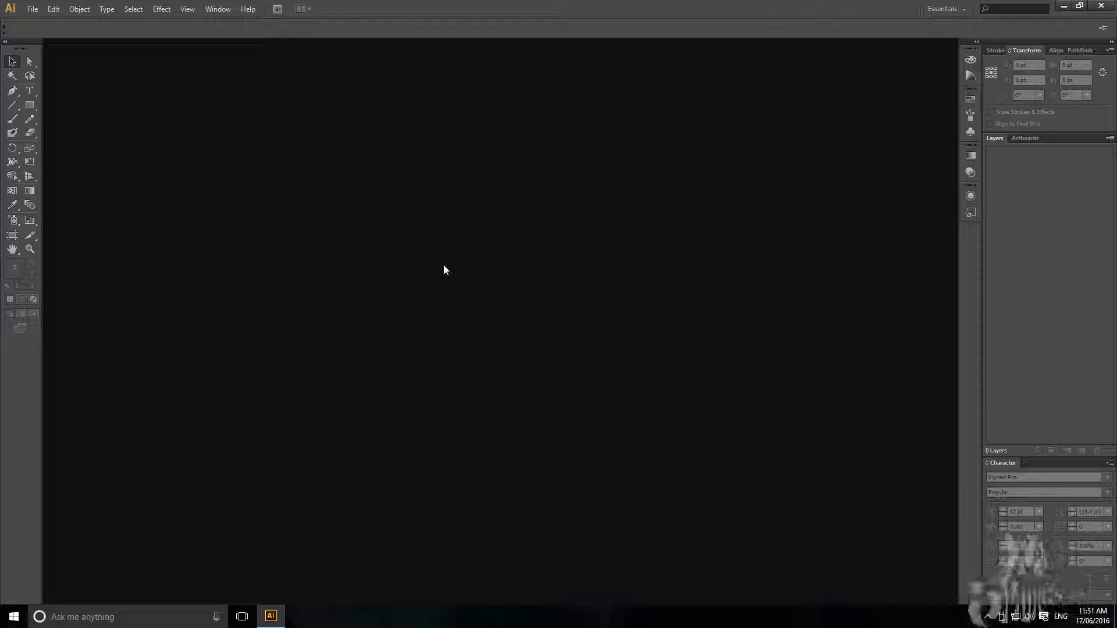
# Start setting up a new document and shift its settings window slightly aside
pyautogui.click(32, 8)
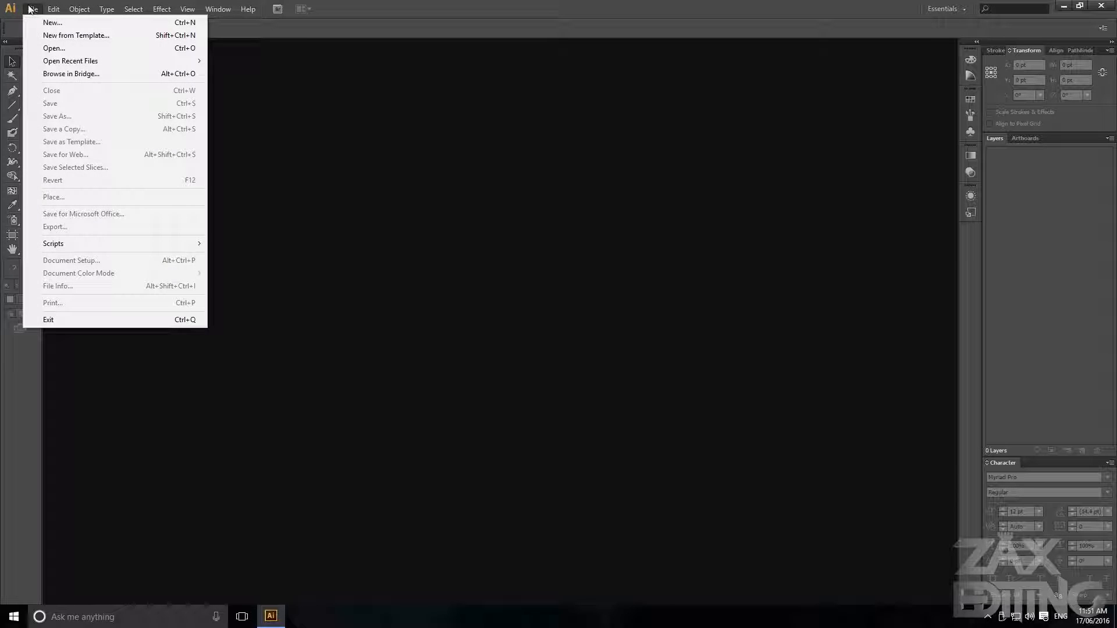
pyautogui.click(49, 20)
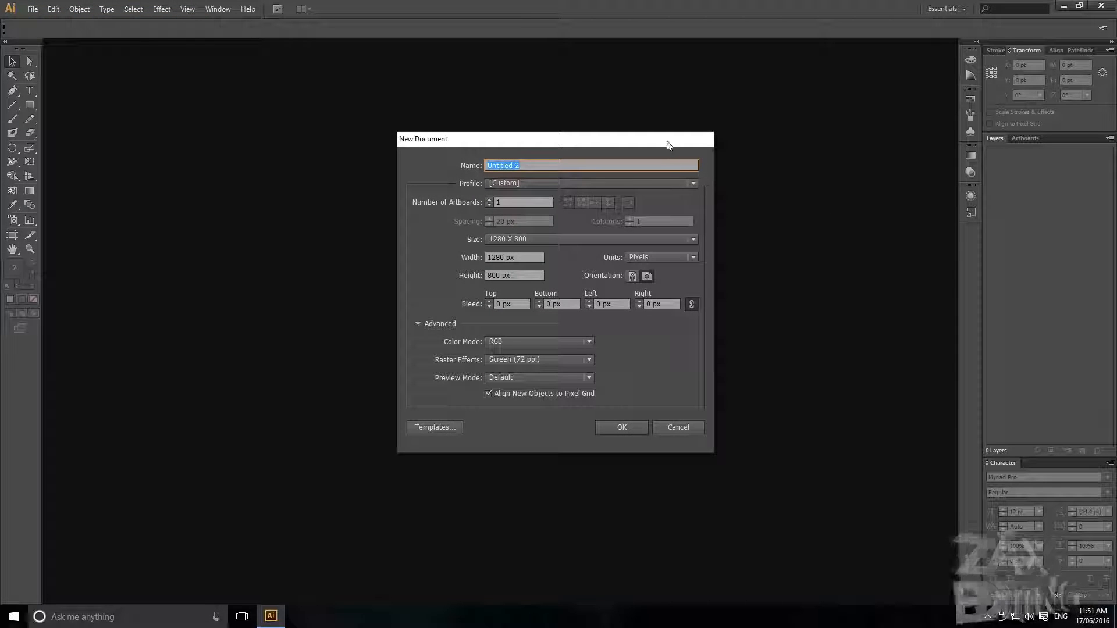
pyautogui.moveTo(668, 142); pyautogui.dragTo(652, 132)
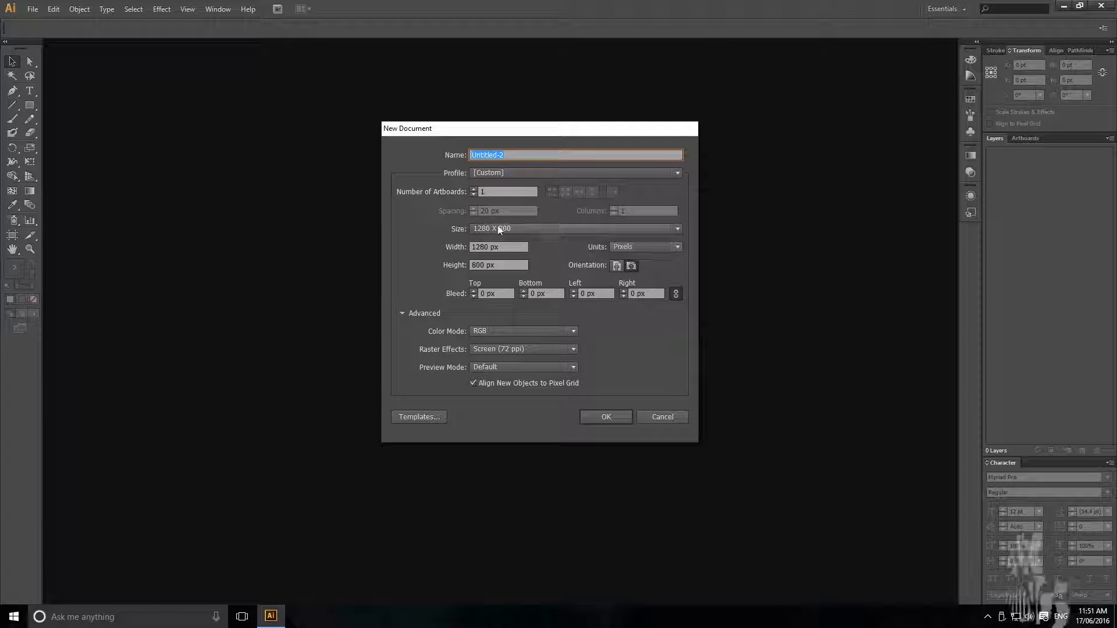
# Try the Print profile for the new document and review the size, profile and color mode options
pyautogui.click(486, 173)
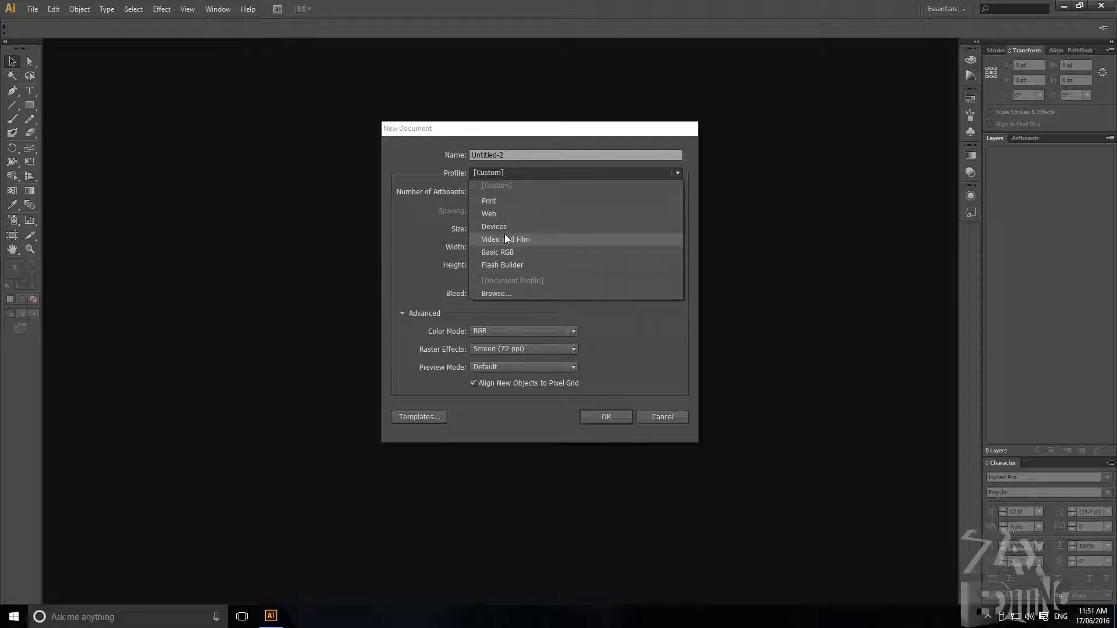
pyautogui.click(505, 203)
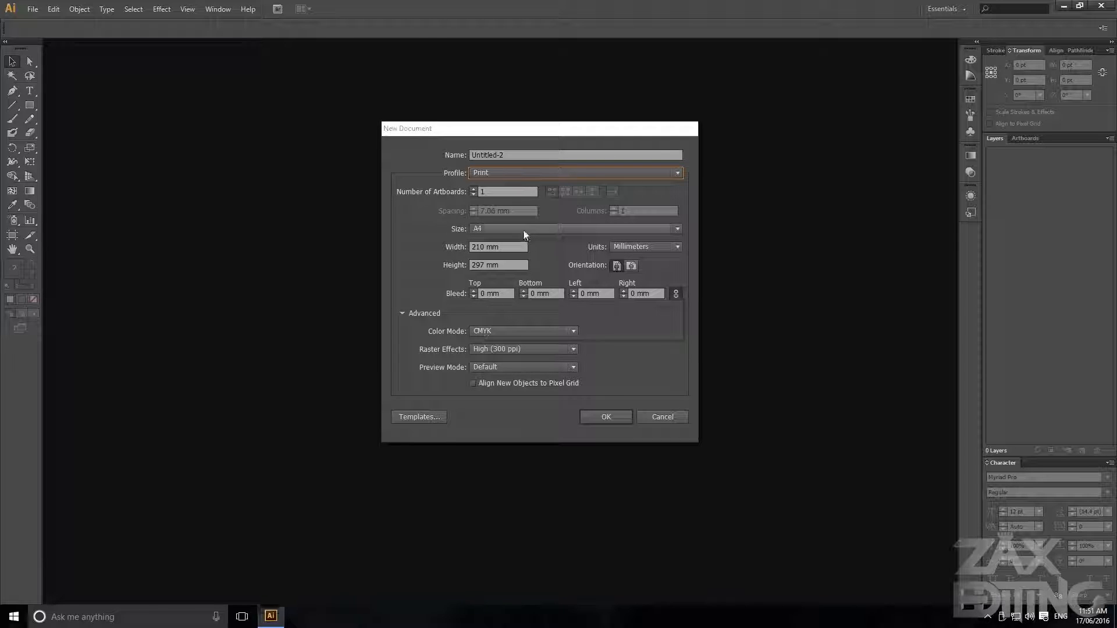
pyautogui.click(523, 229)
pyautogui.click(446, 268)
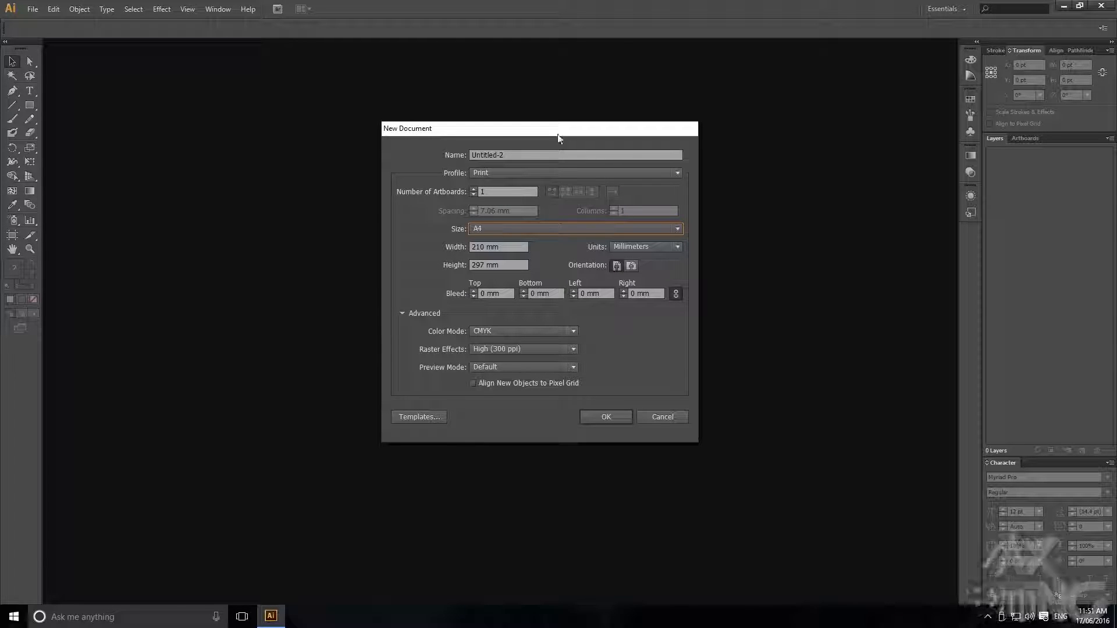
pyautogui.click(529, 172)
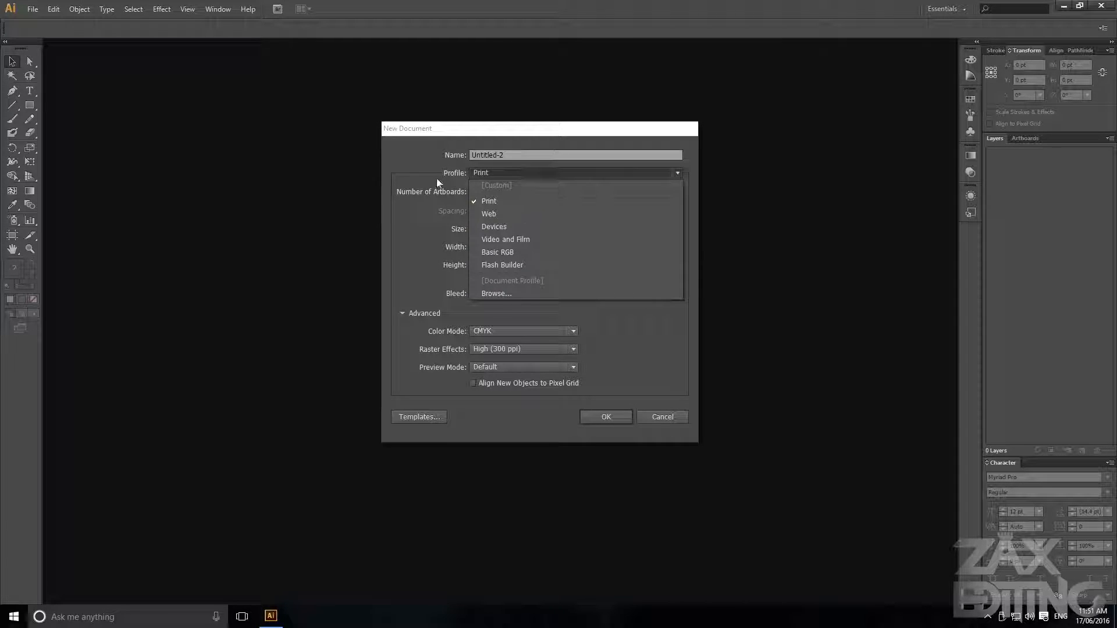
pyautogui.click(491, 174)
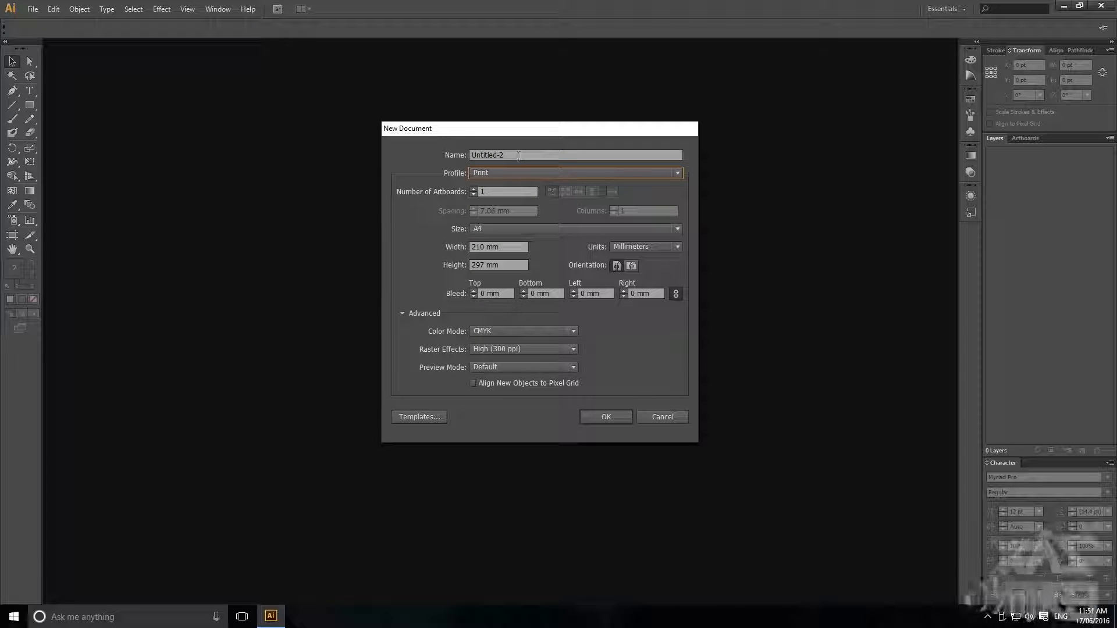
pyautogui.click(504, 330)
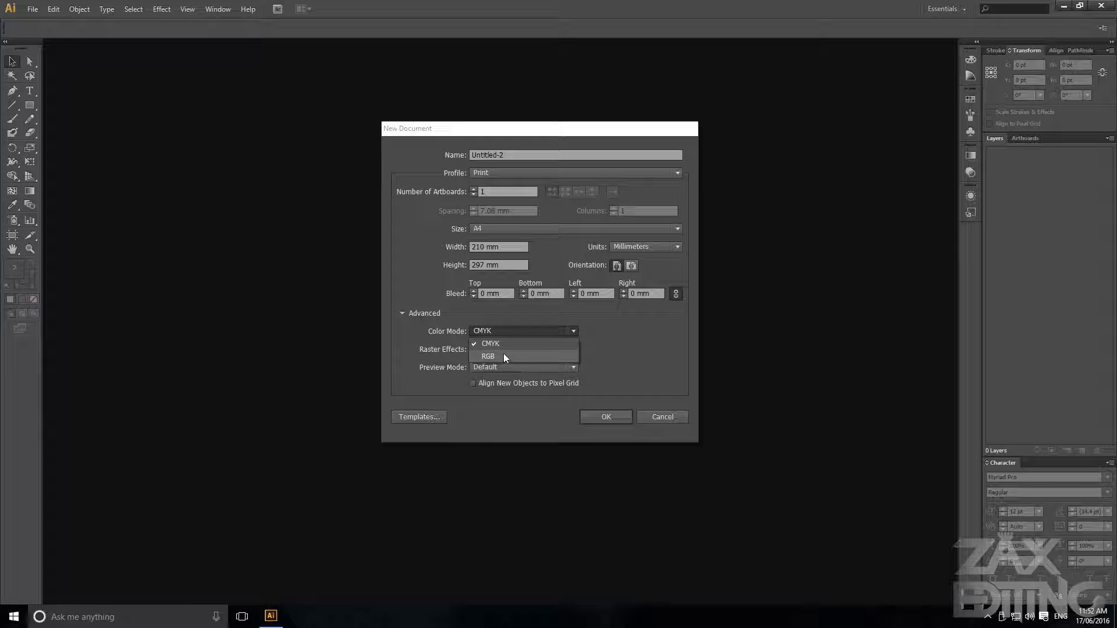
pyautogui.click(624, 335)
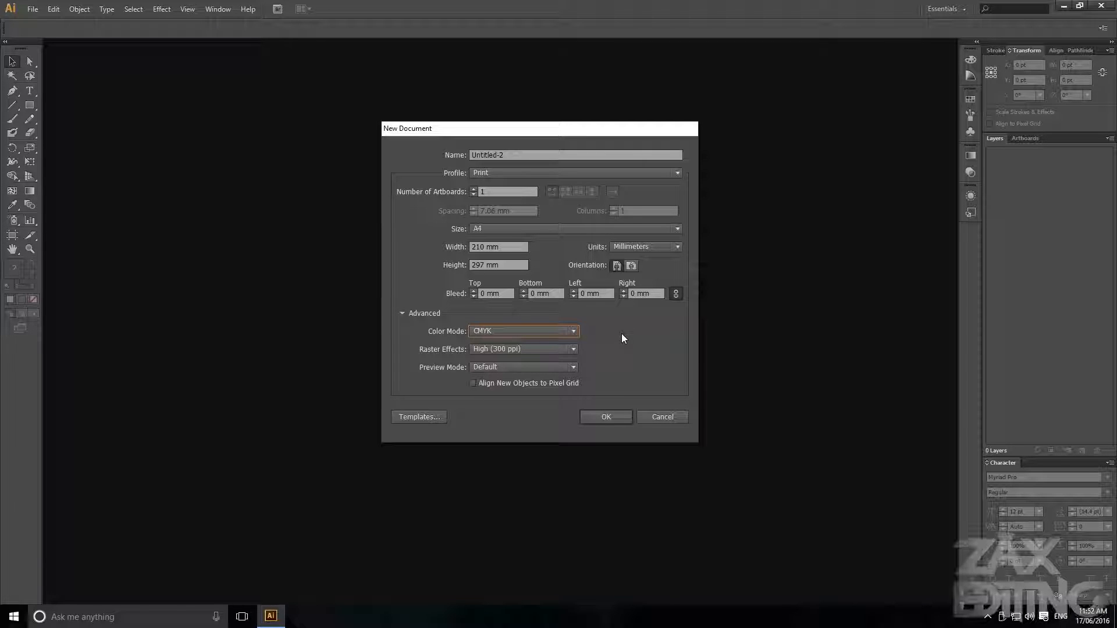
pyautogui.click(572, 331)
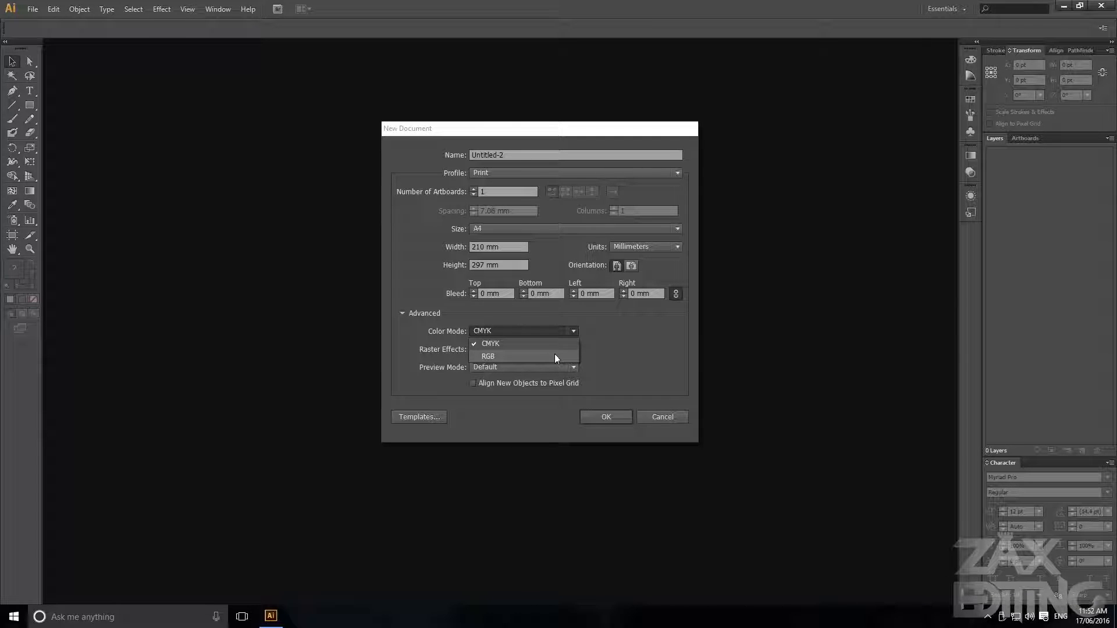
pyautogui.click(605, 353)
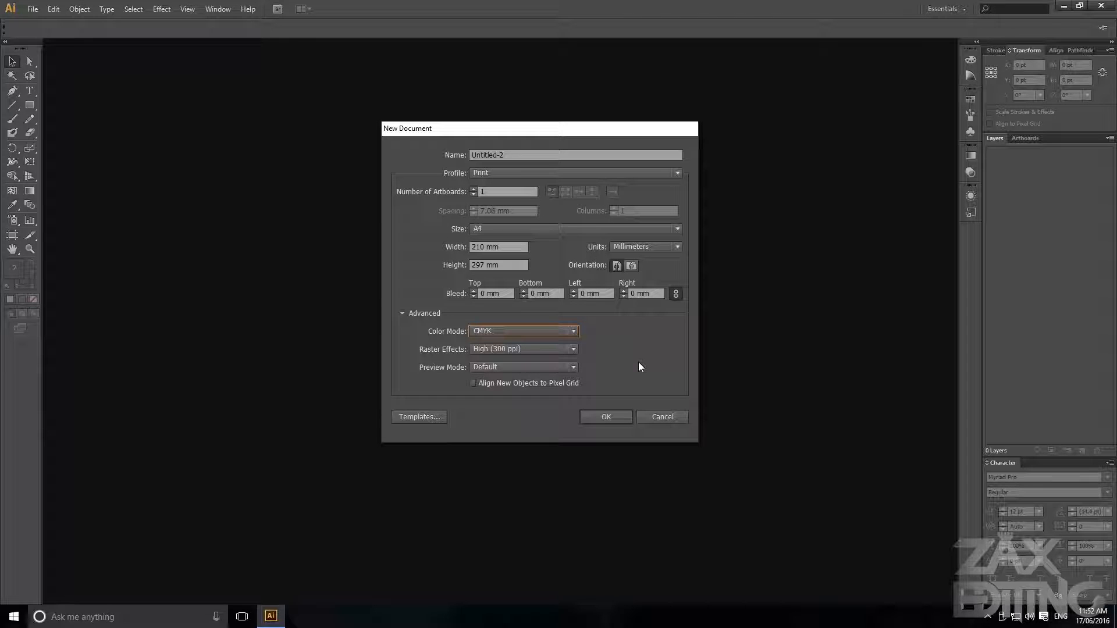
# Create the document with the Web profile at 1280 x 800, with Align New Objects to Pixel Grid disabled
pyautogui.click(554, 177)
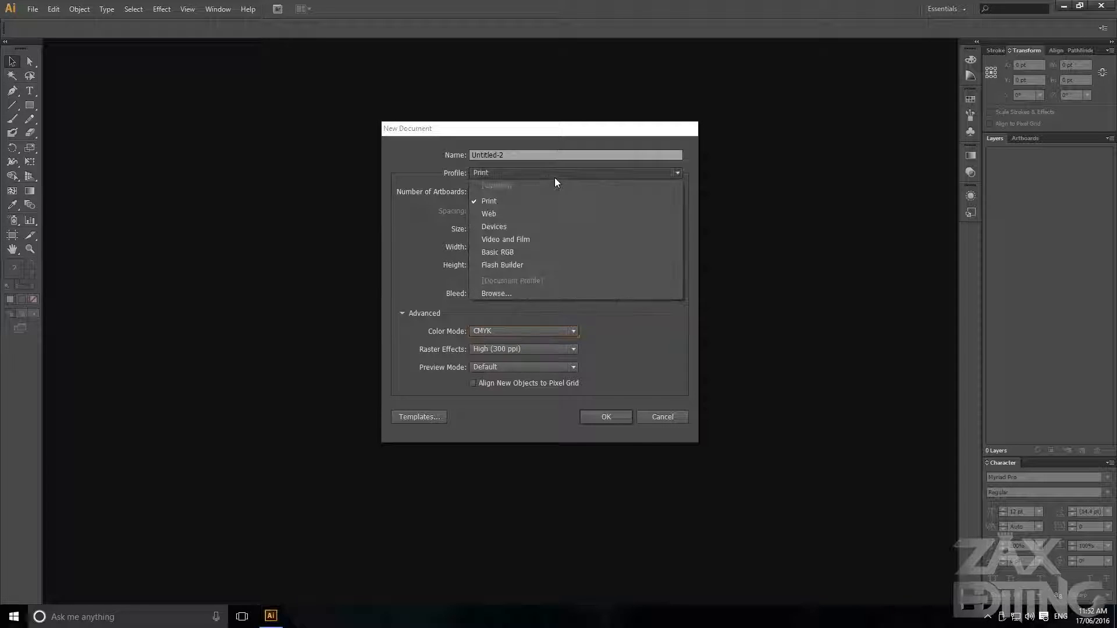
pyautogui.click(505, 214)
pyautogui.click(512, 228)
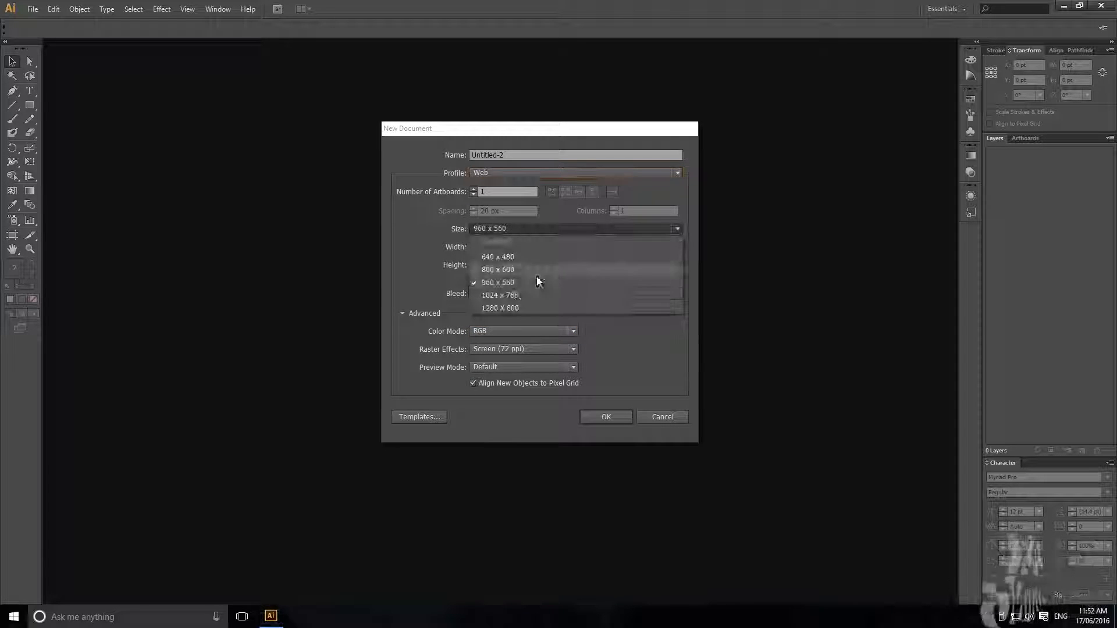
pyautogui.click(521, 309)
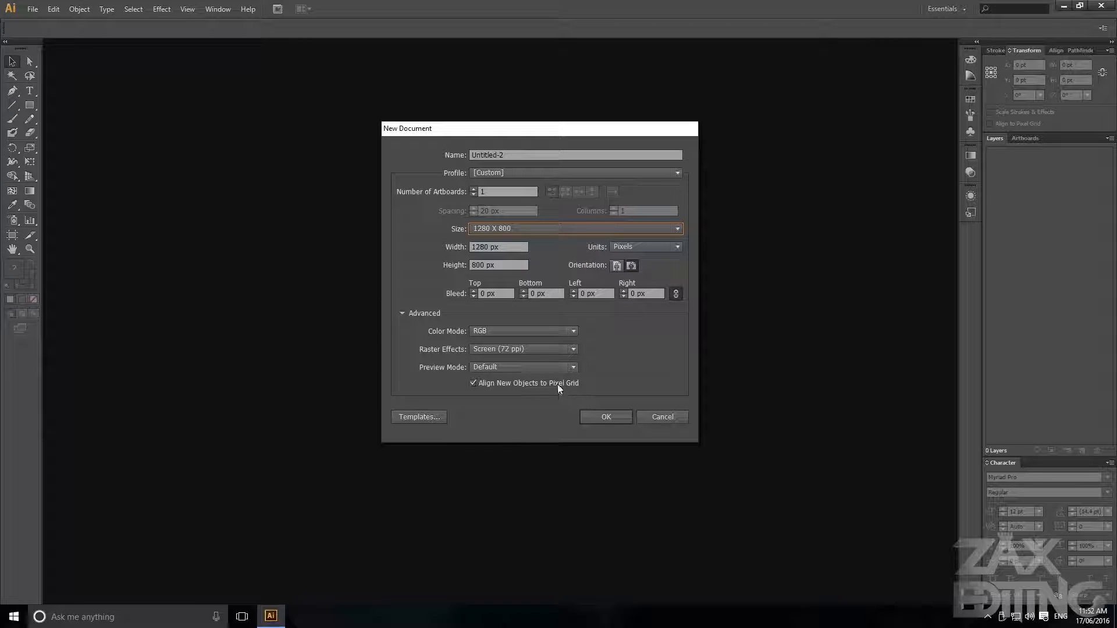
pyautogui.click(472, 384)
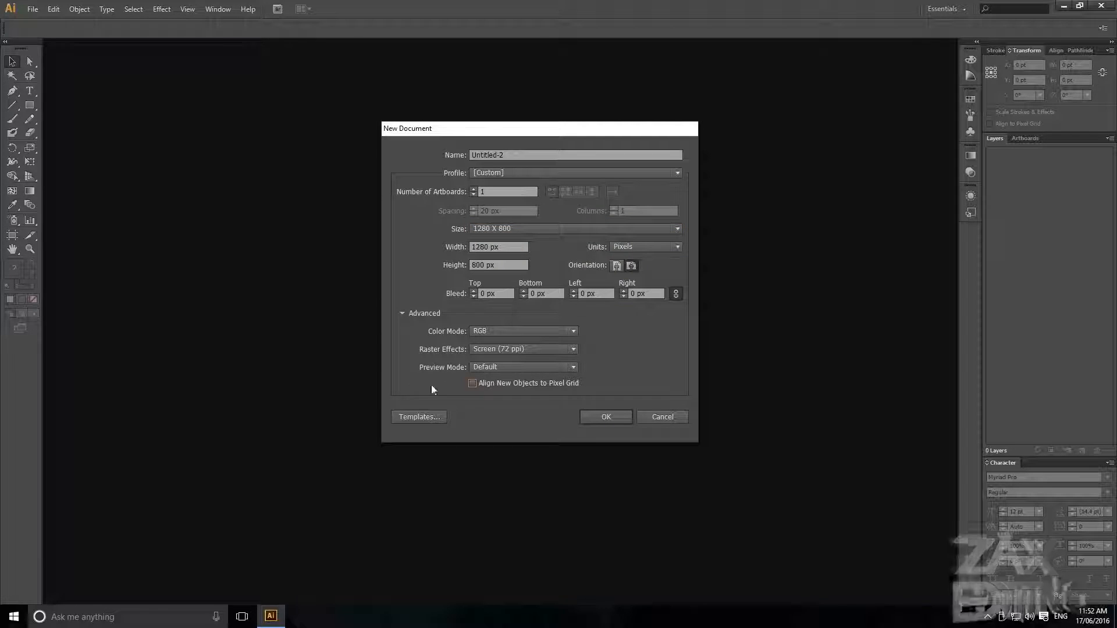
pyautogui.click(606, 417)
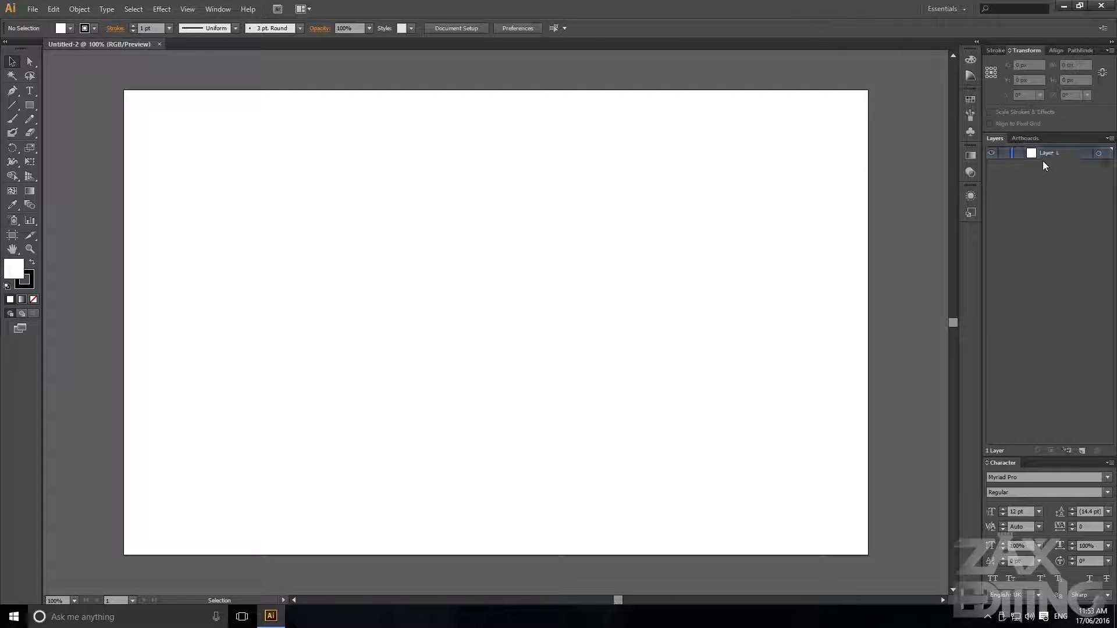
# Draw a rectangle about 837 by 396 px in the upper part of the artboard and expand Layer 1 to show its path
pyautogui.click(29, 106)
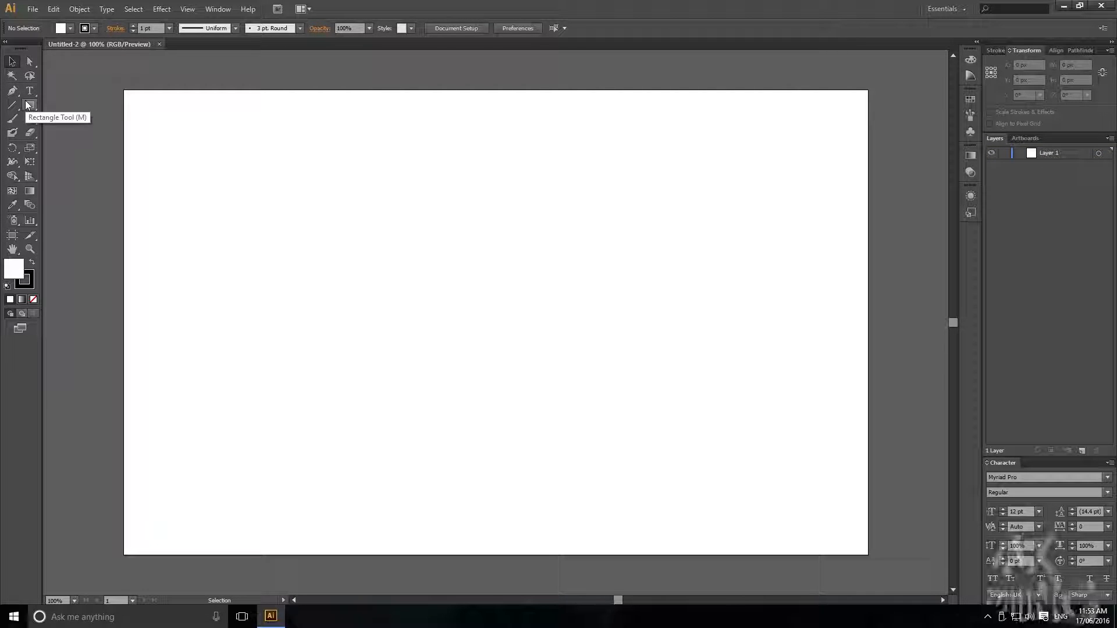
pyautogui.moveTo(207, 144); pyautogui.dragTo(693, 374)
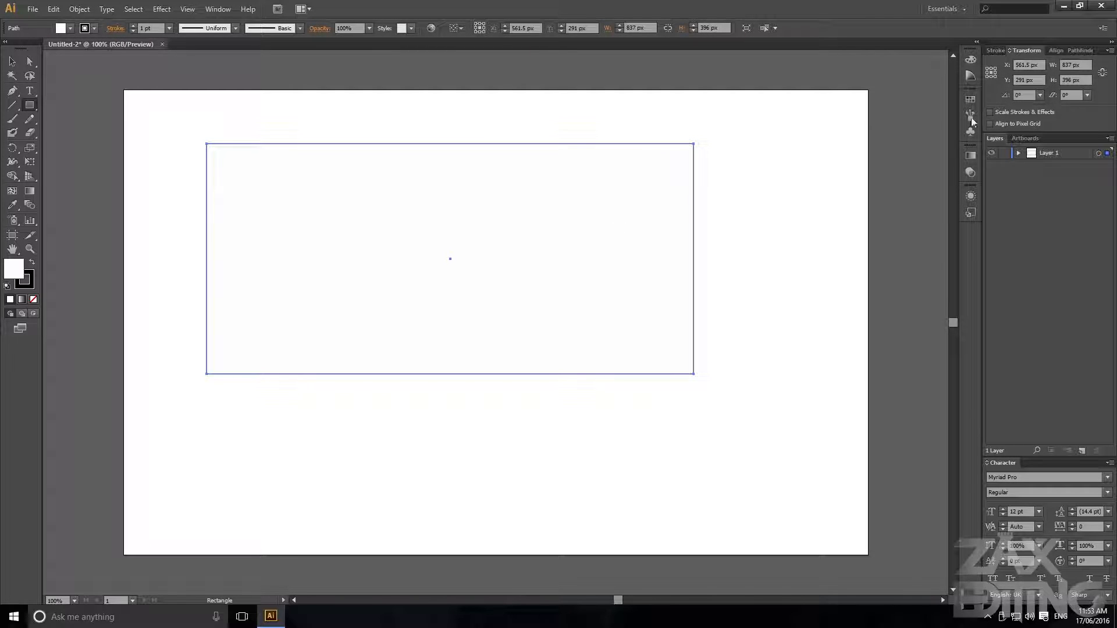
pyautogui.click(1018, 152)
pyautogui.click(1065, 168)
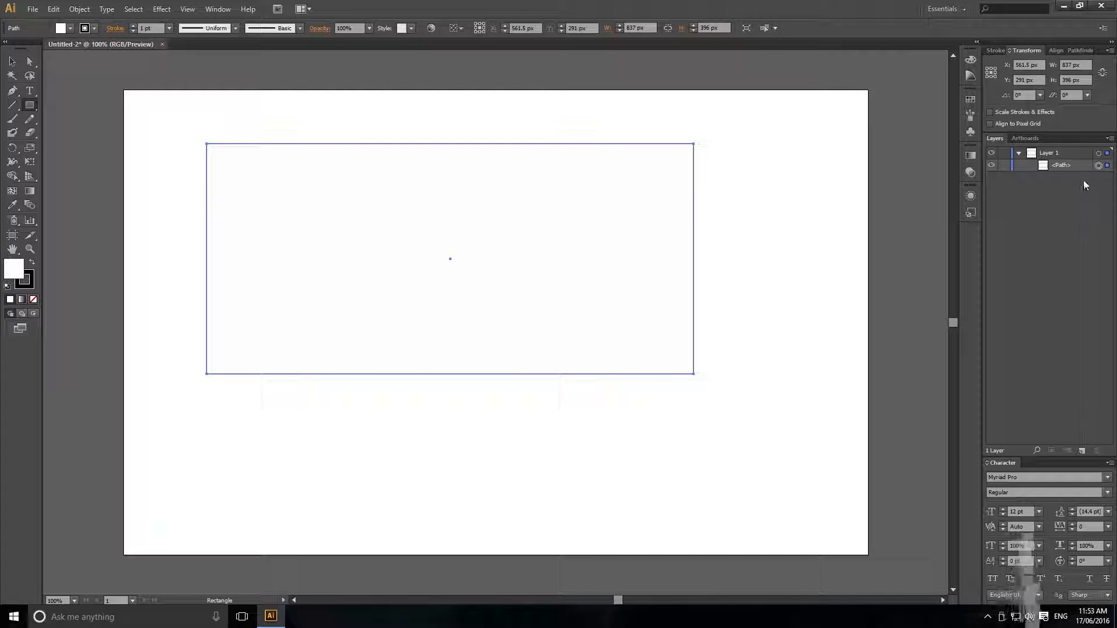
# Toggle the rectangle path's visibility and lock, restoring both
pyautogui.click(992, 166)
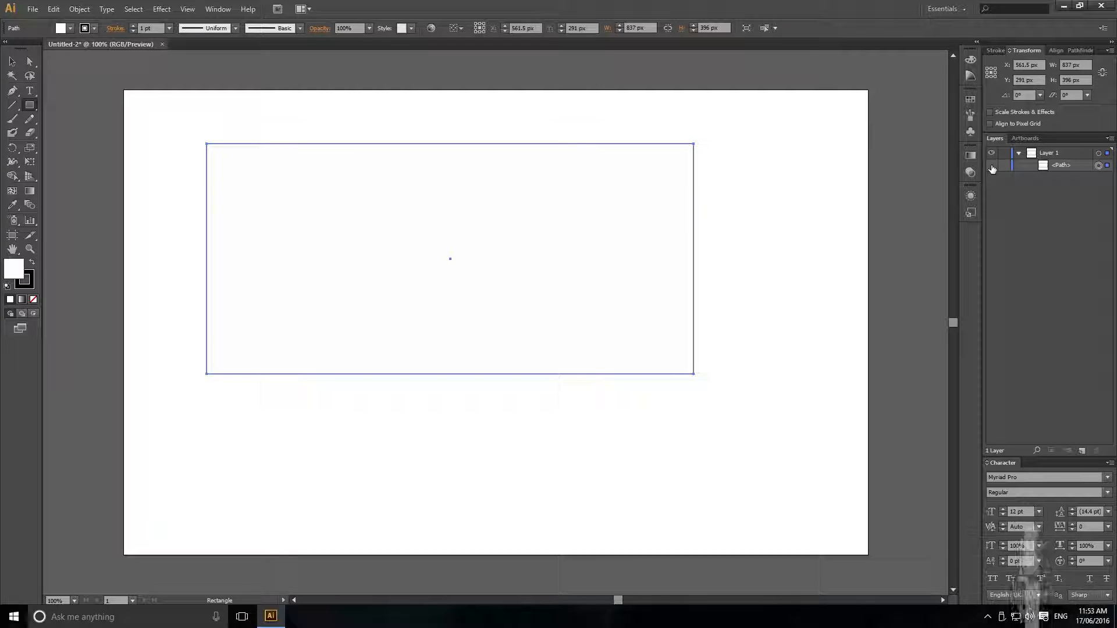
pyautogui.click(992, 166)
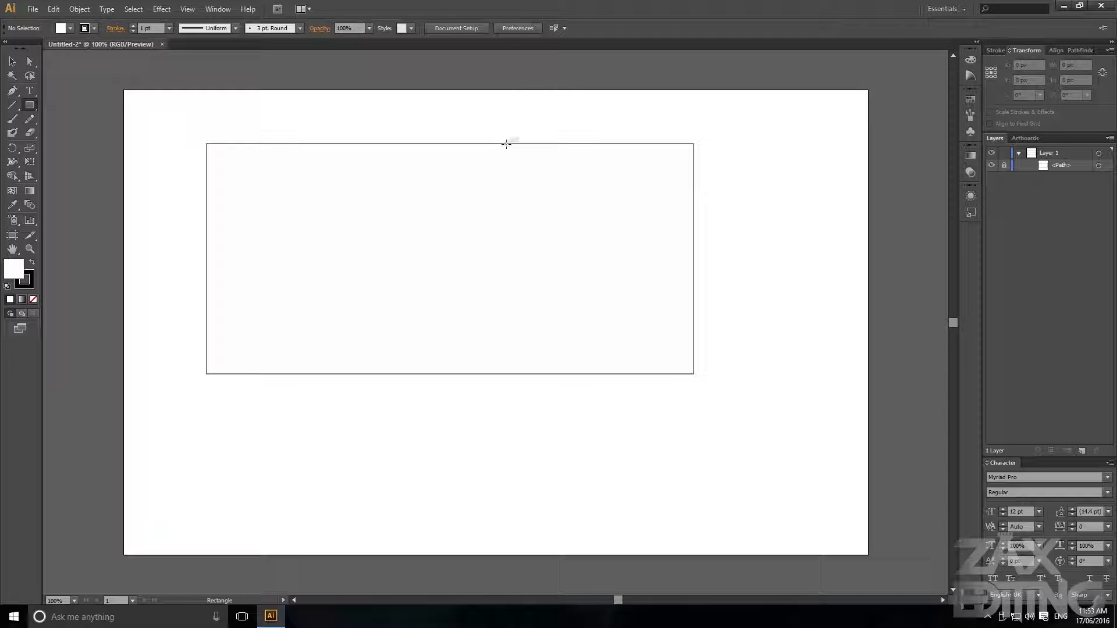
pyautogui.press('v')
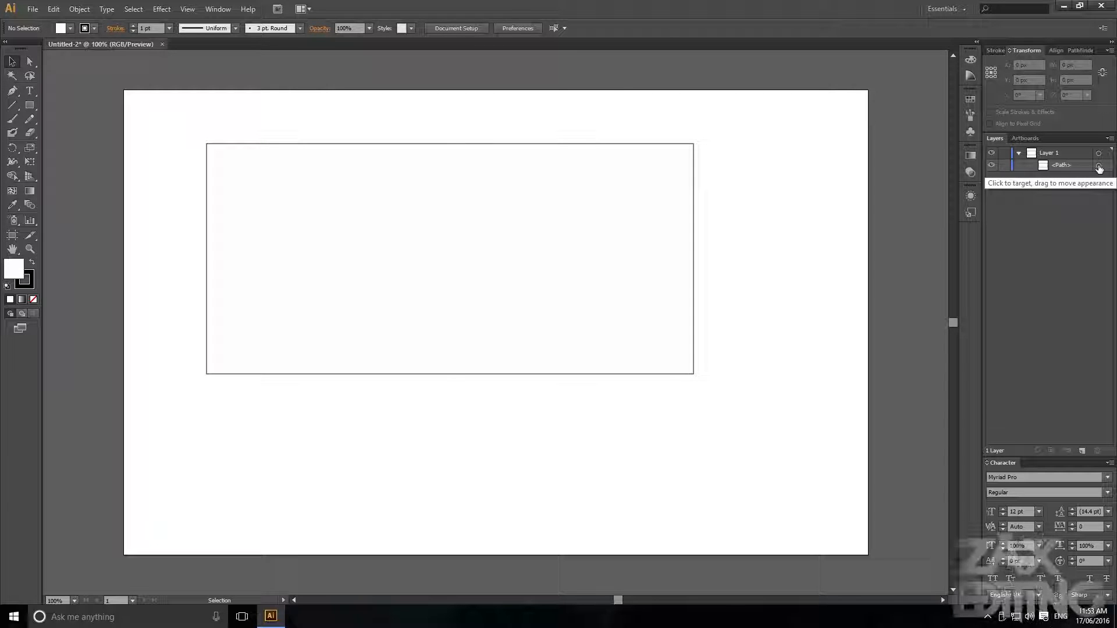
# Select the rectangle by targeting its path, then by targeting the whole of Layer 1
pyautogui.click(1099, 166)
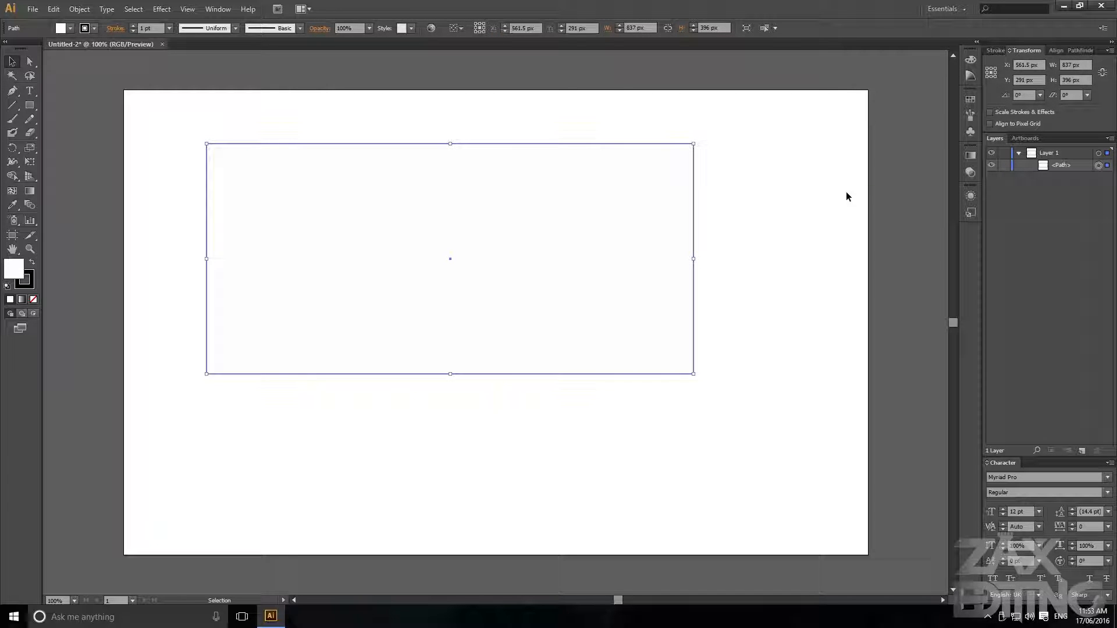
pyautogui.click(847, 196)
pyautogui.click(1019, 153)
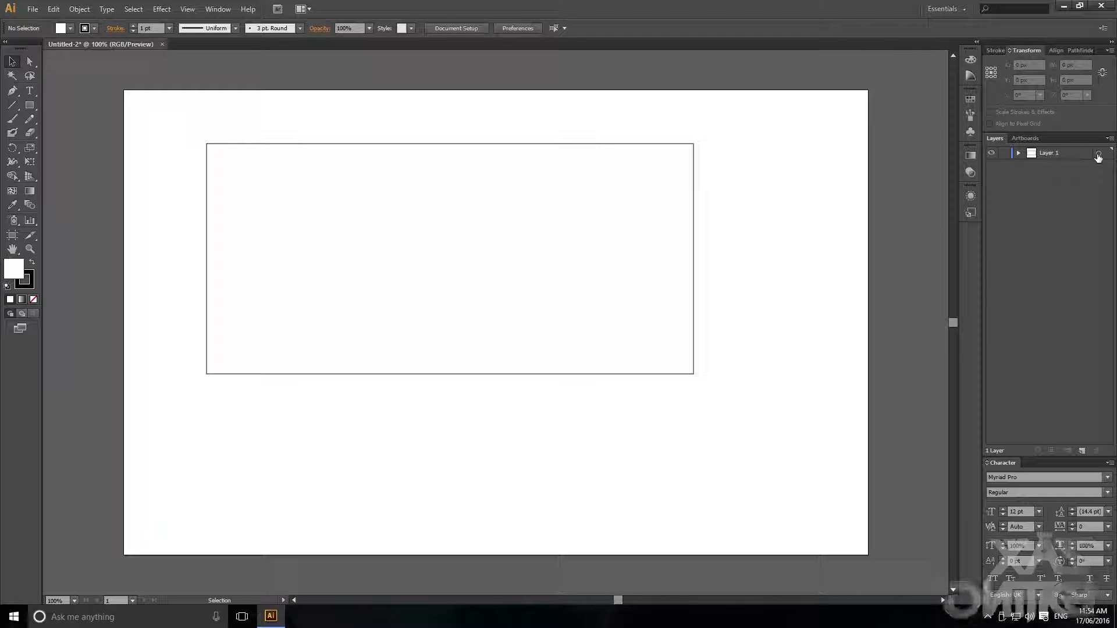
pyautogui.click(1098, 153)
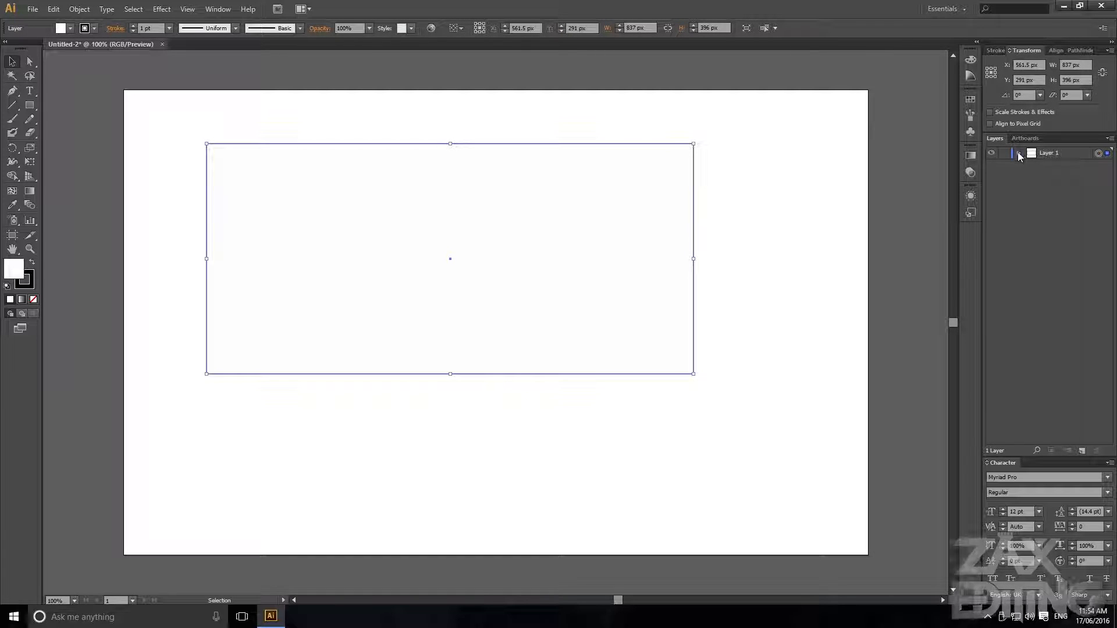
pyautogui.click(1019, 153)
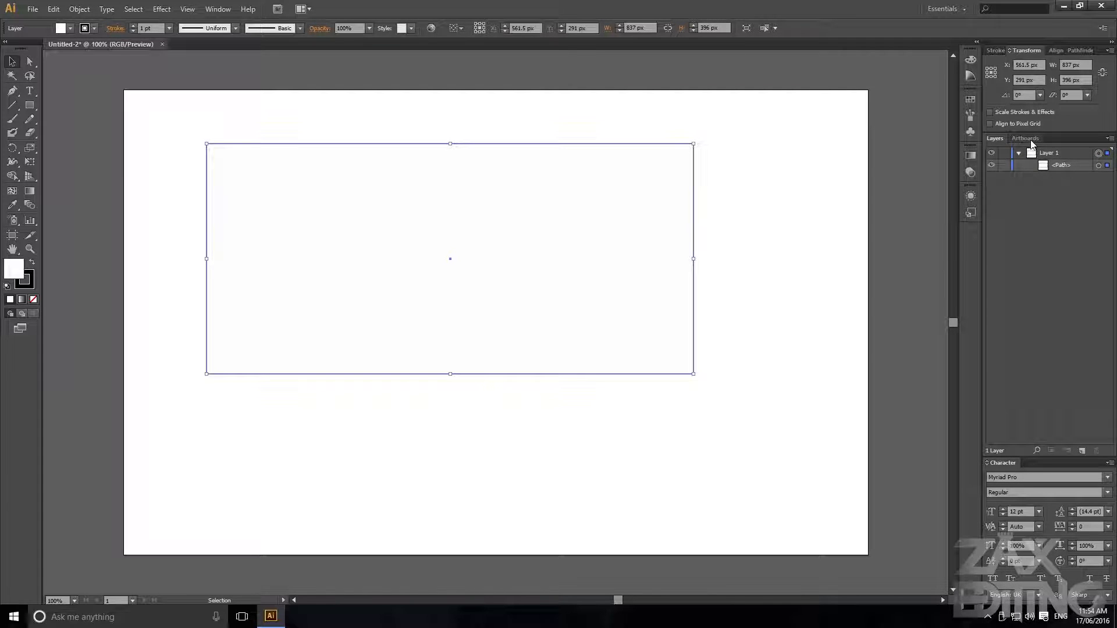
# Show the list of artboards and deselect the rectangle on the canvas
pyautogui.click(1033, 140)
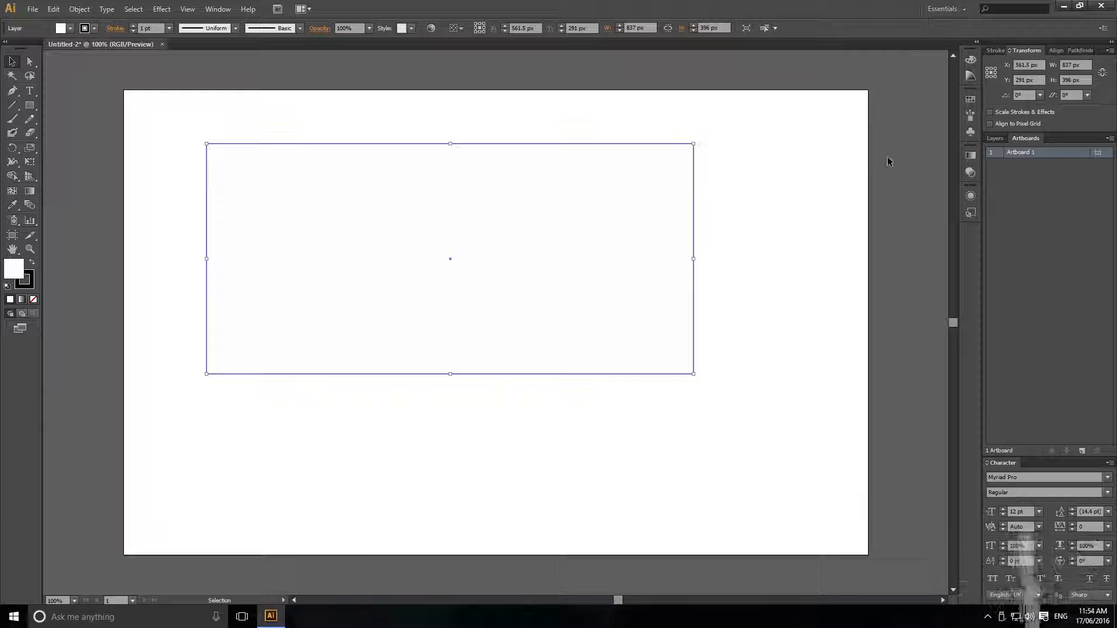
pyautogui.scroll(-3, 734, 172)
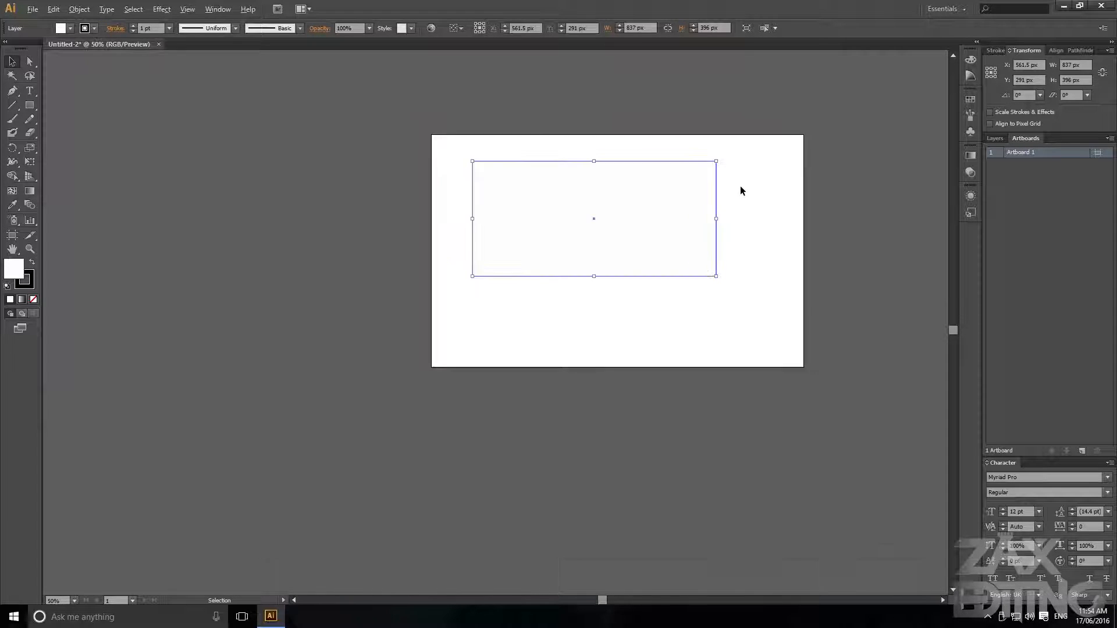
pyautogui.click(814, 249)
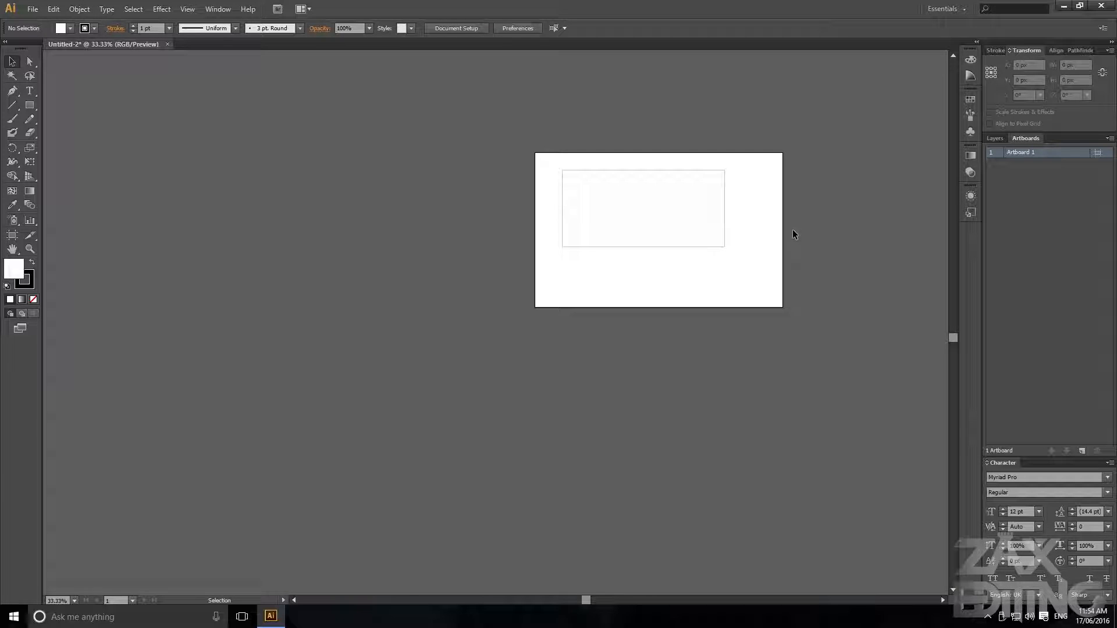
# Duplicate Artboard 1 with its rectangle beside the original and undo the duplication
pyautogui.click(10, 236)
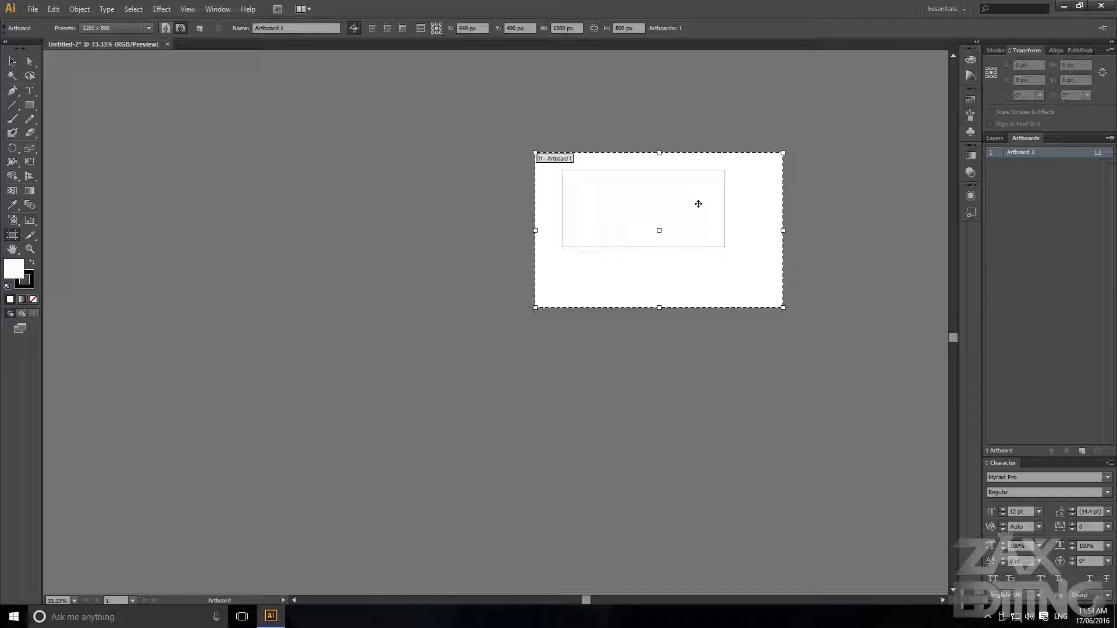
pyautogui.moveTo(766, 207); pyautogui.dragTo(505, 200)
pyautogui.press('v')
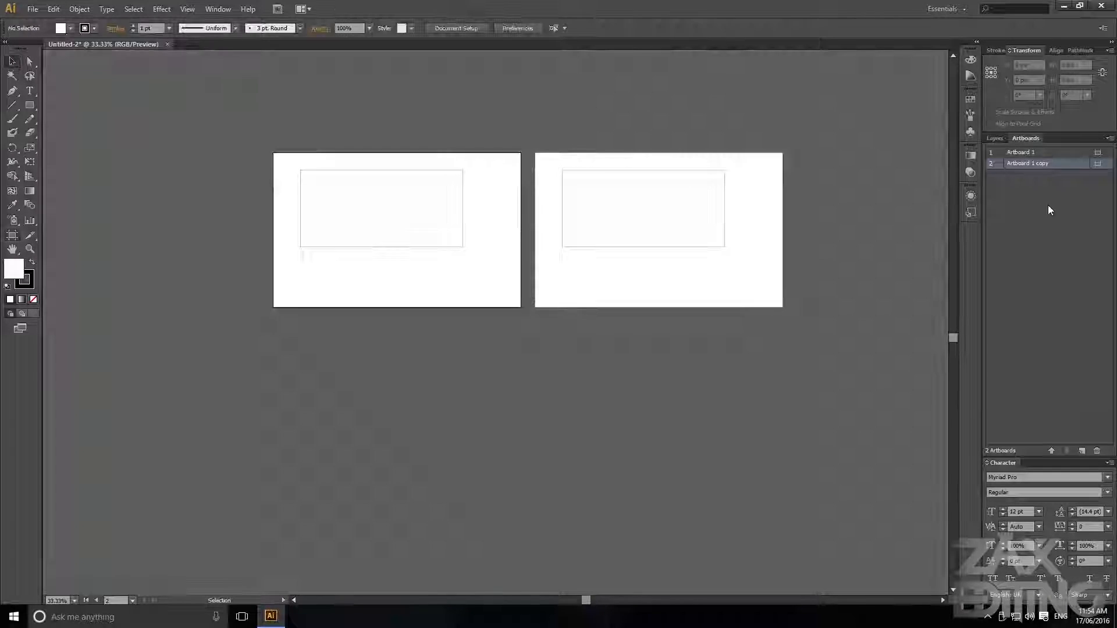
pyautogui.hotkey('ctrl', 'z')
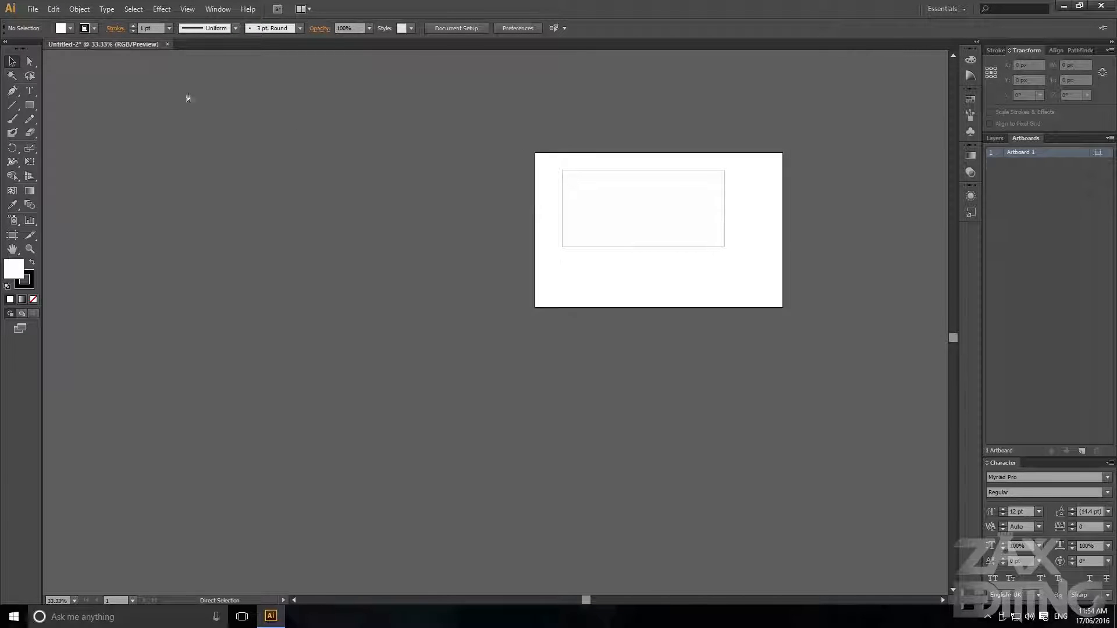
# Draw a second, portrait artboard about 975 by 1528 px to the left of Artboard 1
pyautogui.hotkey('shift', 'o')
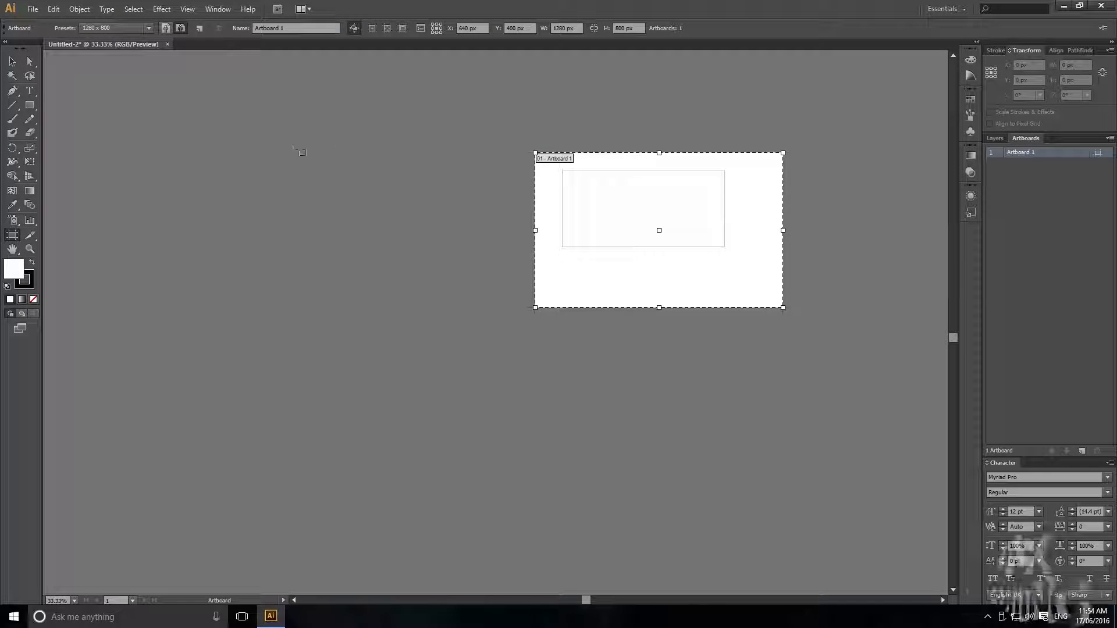
pyautogui.moveTo(293, 153); pyautogui.dragTo(482, 449)
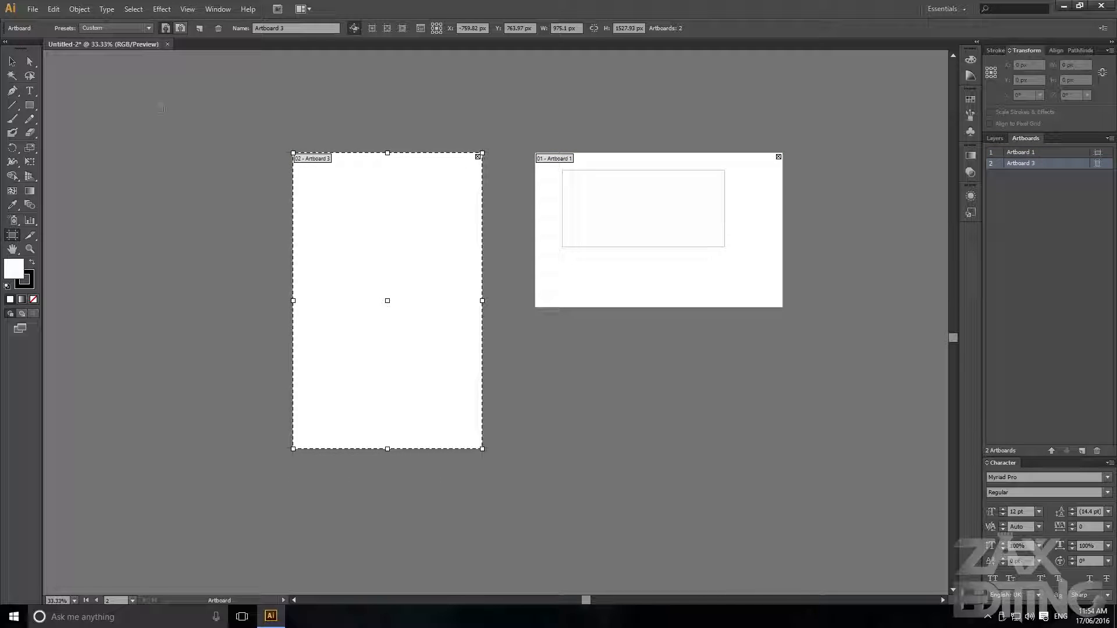
# Fit Artboard 1 to the rectangle's bounds and undo the resize
pyautogui.click(14, 63)
pyautogui.click(12, 235)
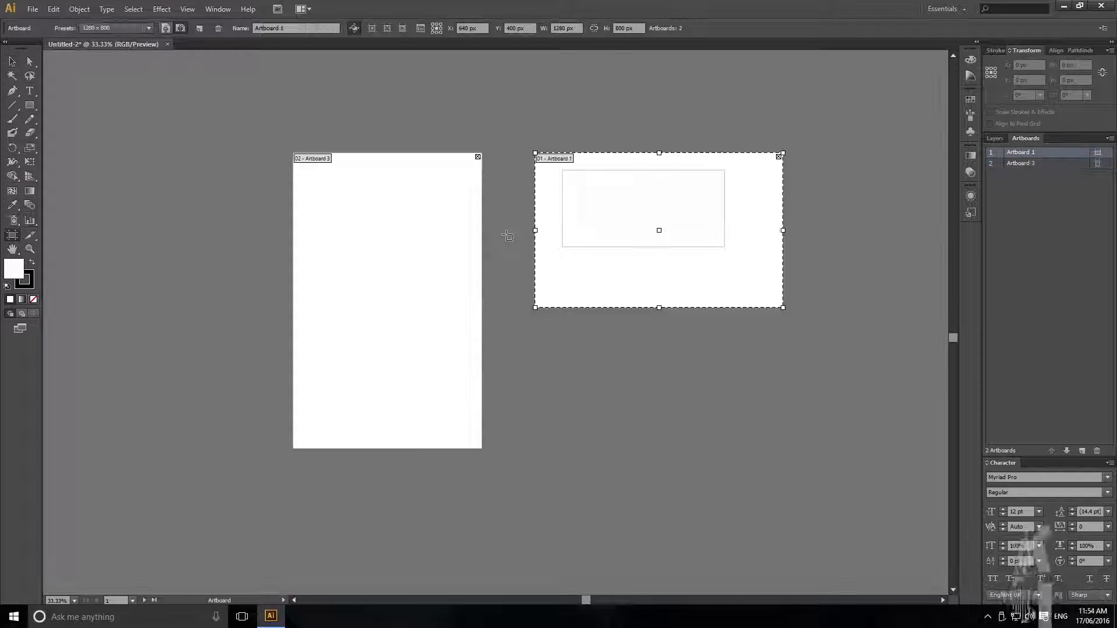
pyautogui.click(706, 247)
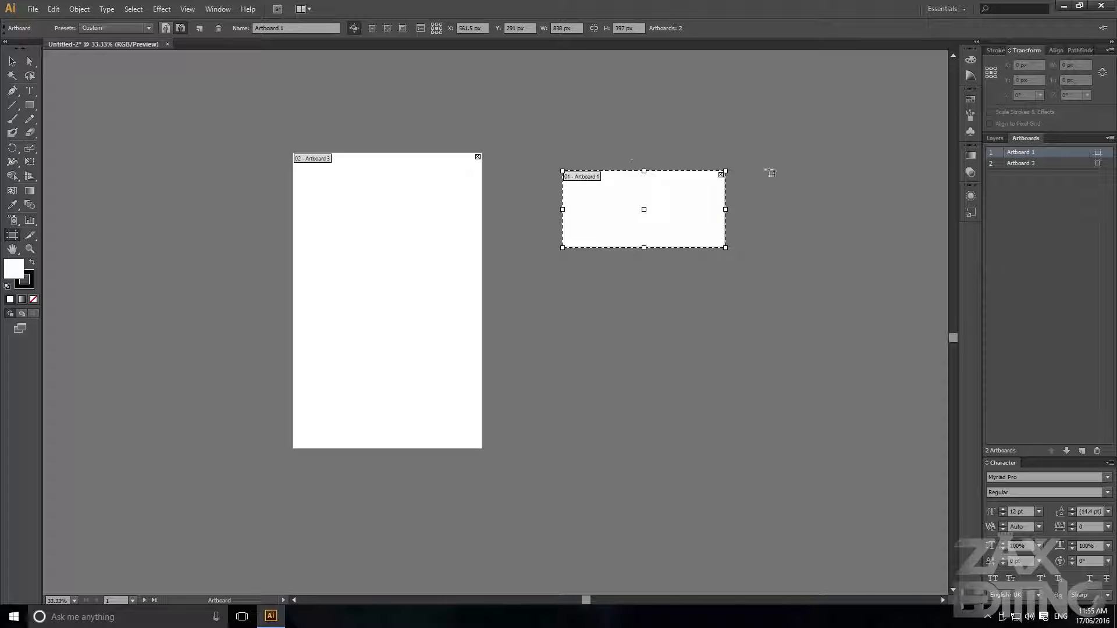
pyautogui.hotkey('ctrl', 'z')
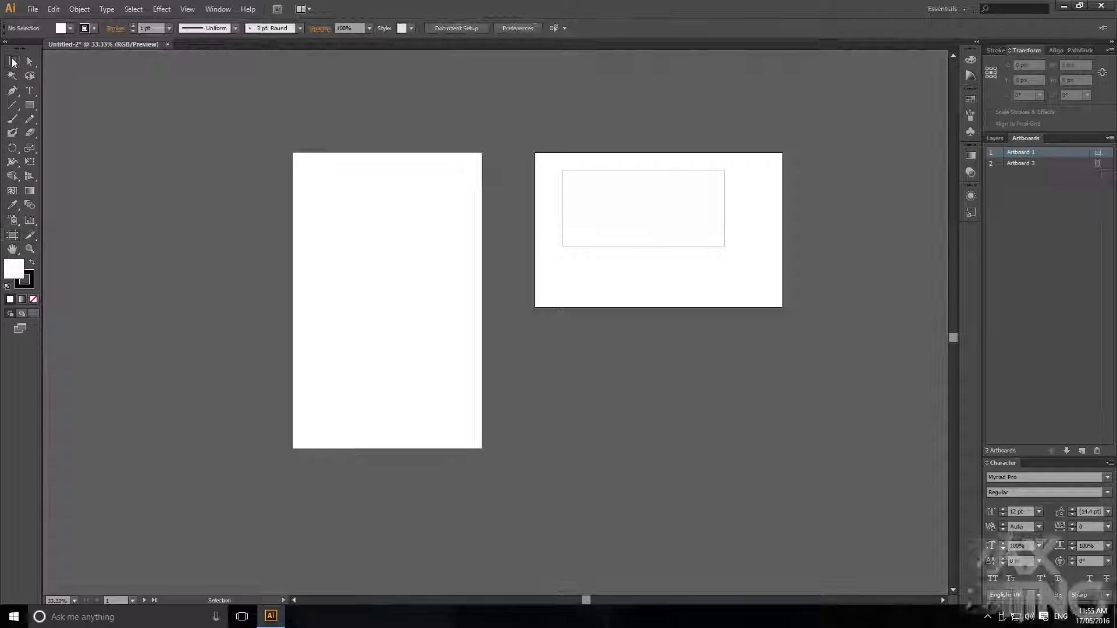
pyautogui.press('Escape')
# Delete the portrait artboard beside Artboard 1 and leave artboard editing
pyautogui.click(18, 233)
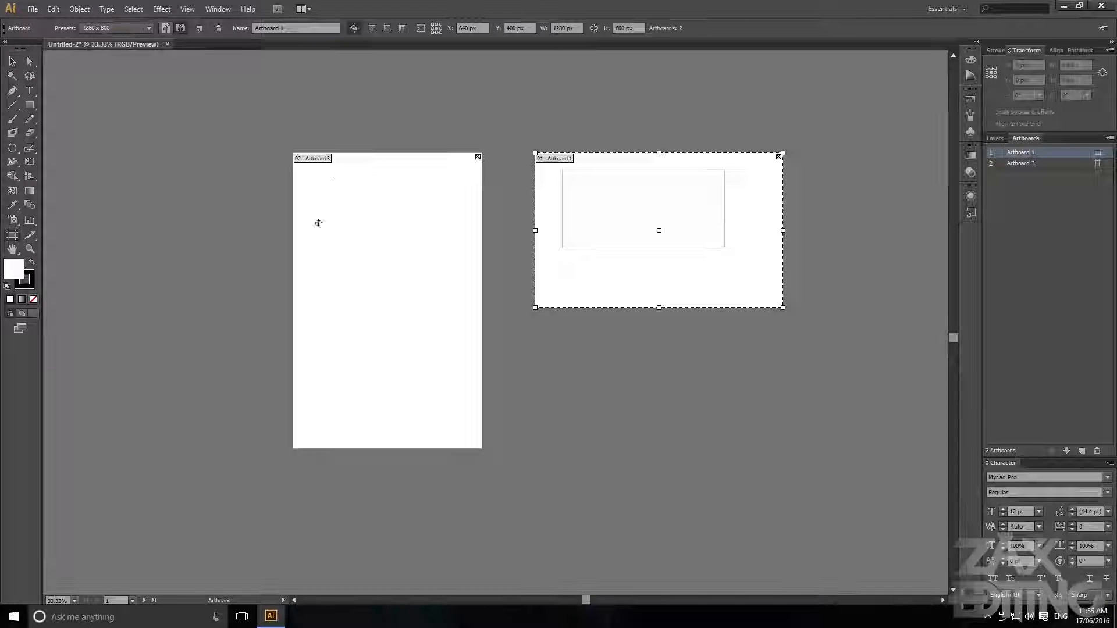
pyautogui.click(477, 157)
pyautogui.press('Escape')
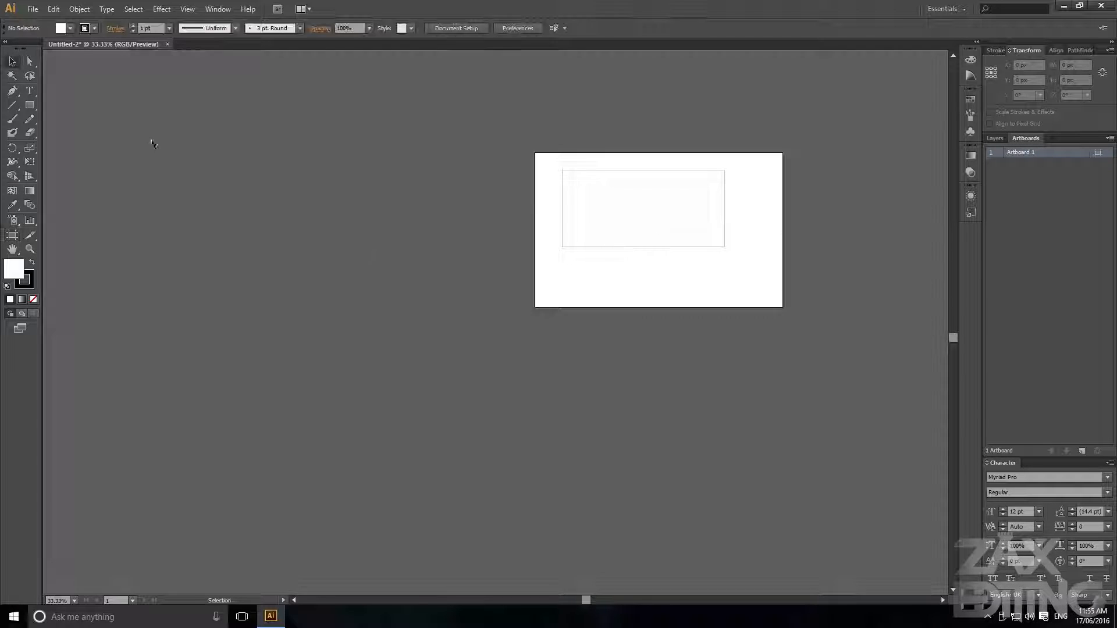
# Move the rectangle up and slightly right, close to the artboard's upper edge
pyautogui.scroll(2, 806, 246)
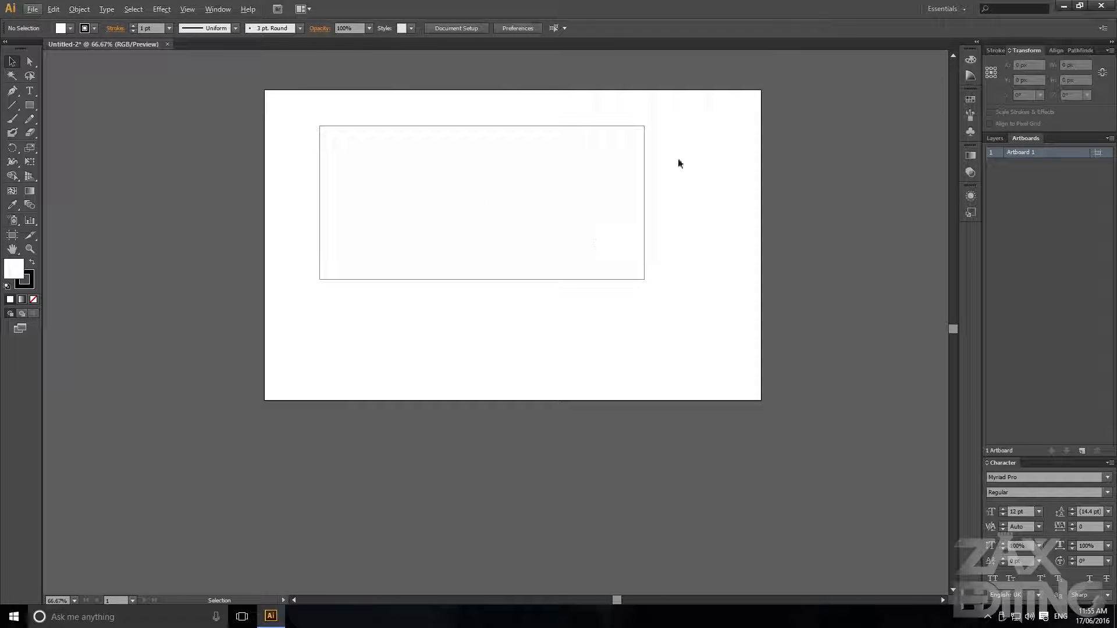
pyautogui.moveTo(695, 182); pyautogui.dragTo(690, 225)
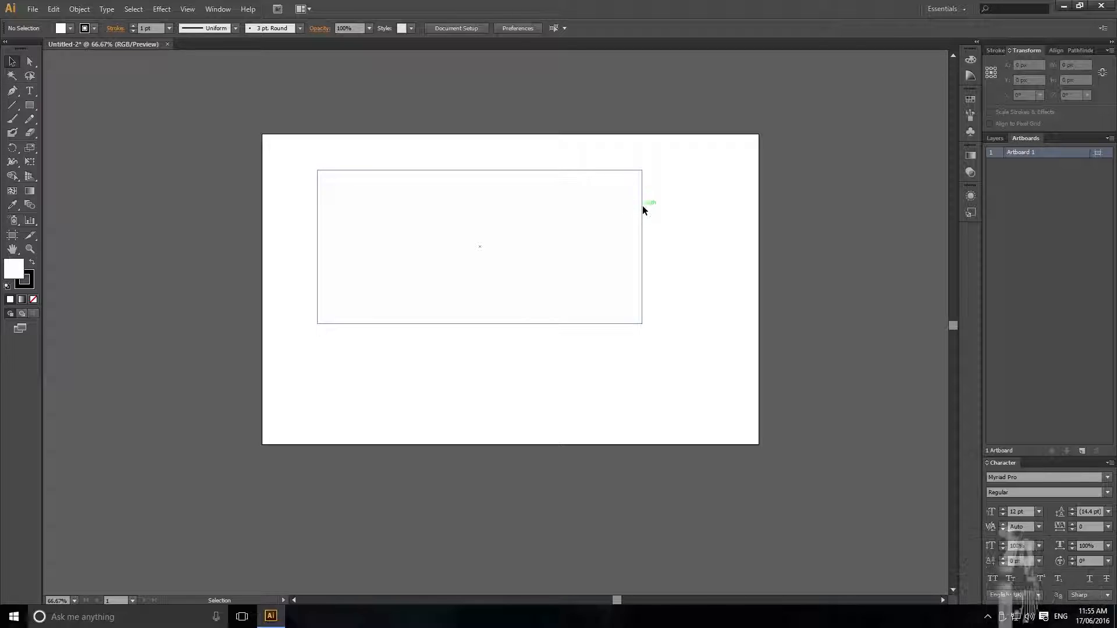
pyautogui.moveTo(644, 207); pyautogui.dragTo(660, 168)
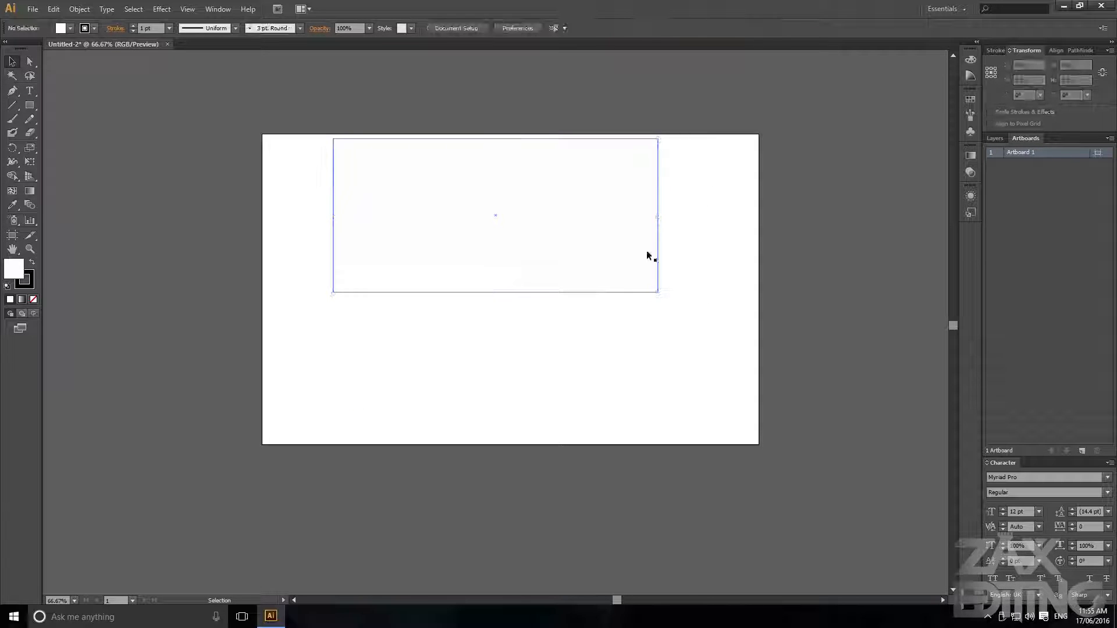
# Rotate the rectangle slightly, undo the rotation, and move it down to about X 618, Y 415 px
pyautogui.moveTo(657, 296); pyautogui.dragTo(694, 296)
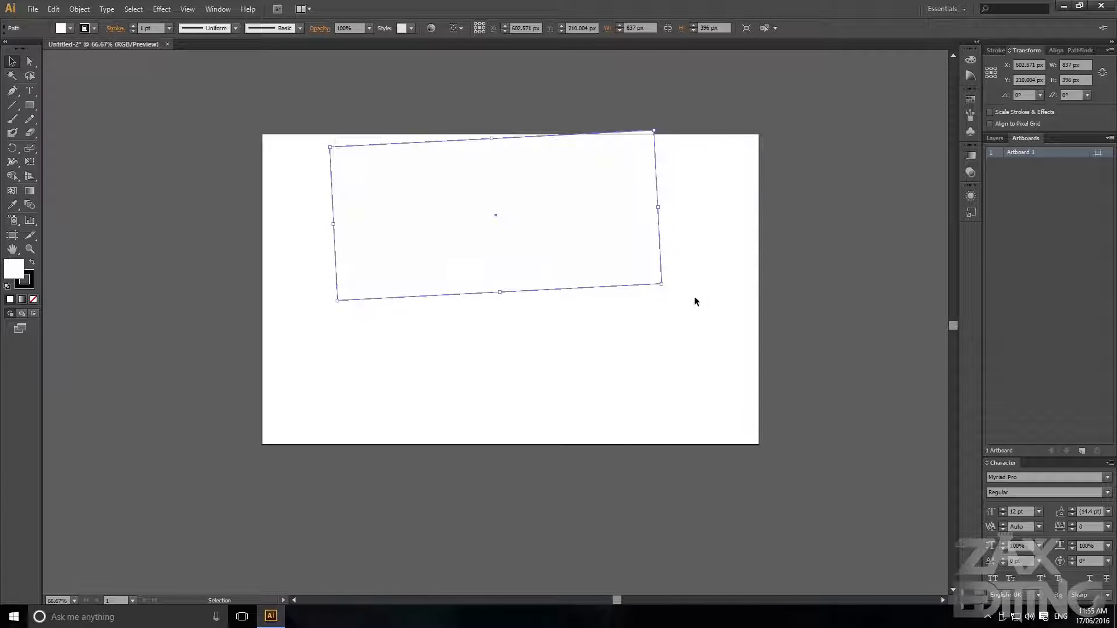
pyautogui.hotkey('ctrl', 'z')
pyautogui.moveTo(645, 189); pyautogui.dragTo(655, 268)
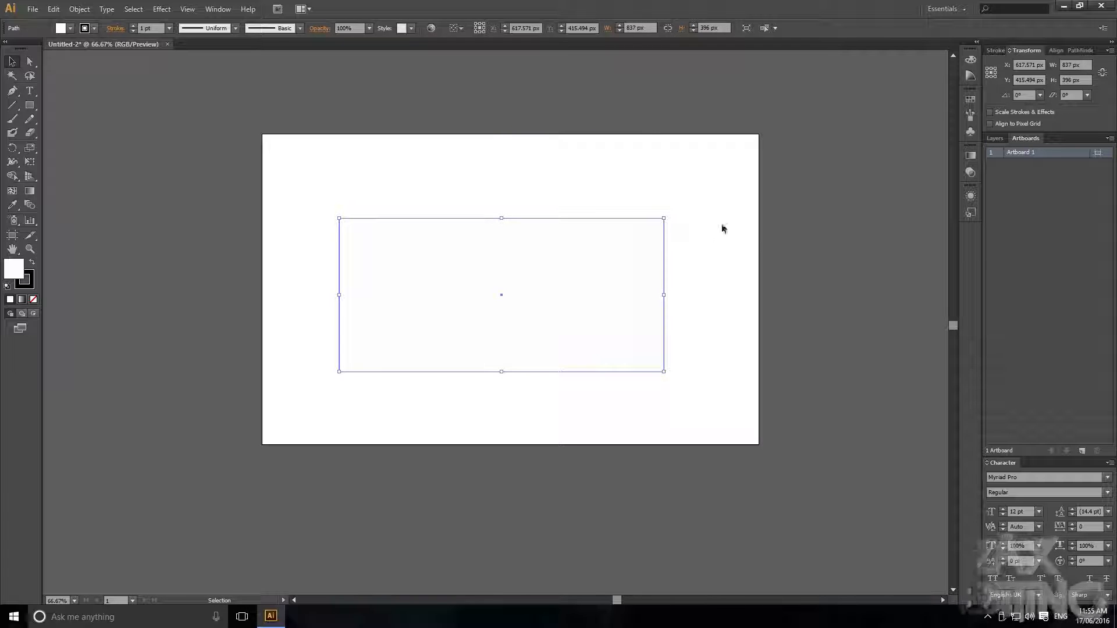
pyautogui.click(227, 101)
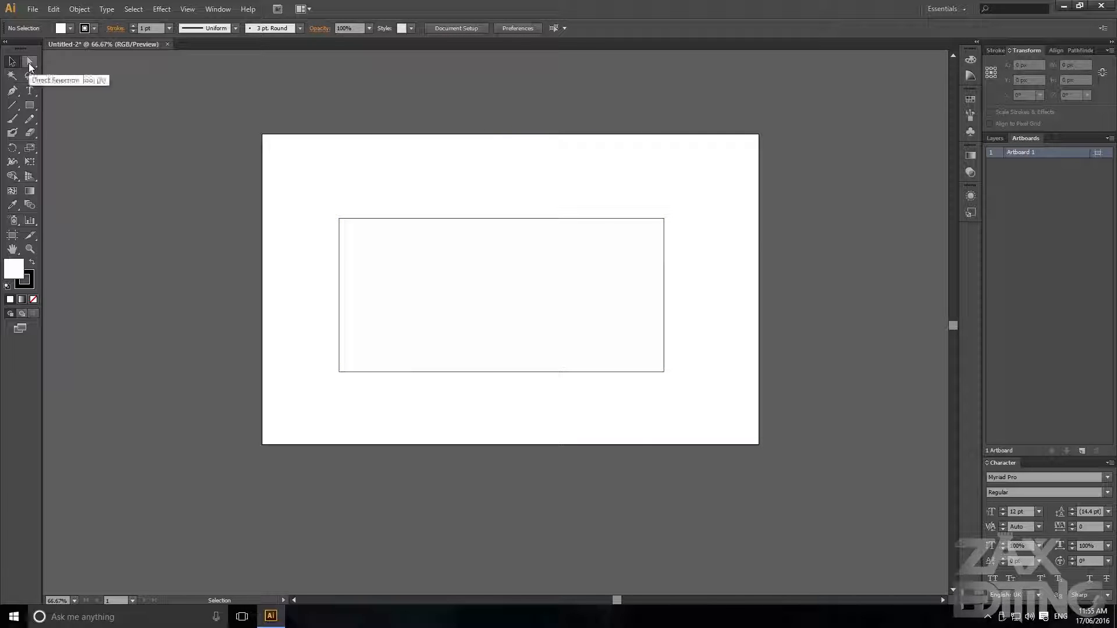
# Select only the rectangle's upper-left anchor point with Direct Selection and move it inward, down and to the right
pyautogui.click(29, 62)
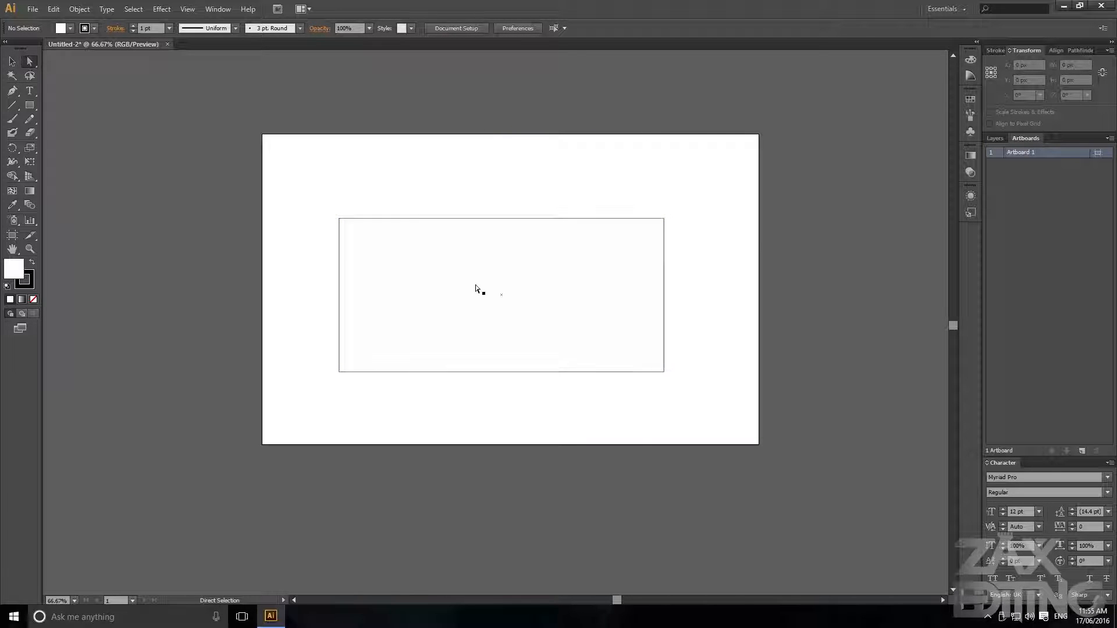
pyautogui.click(405, 219)
pyautogui.scroll(2, 326, 230)
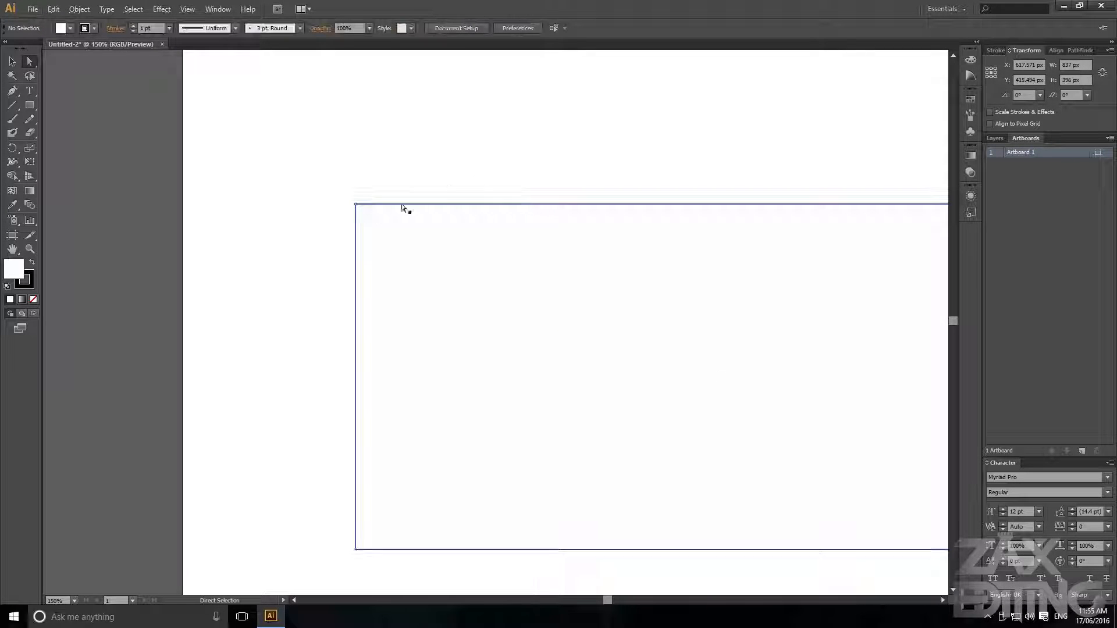
pyautogui.click(356, 205)
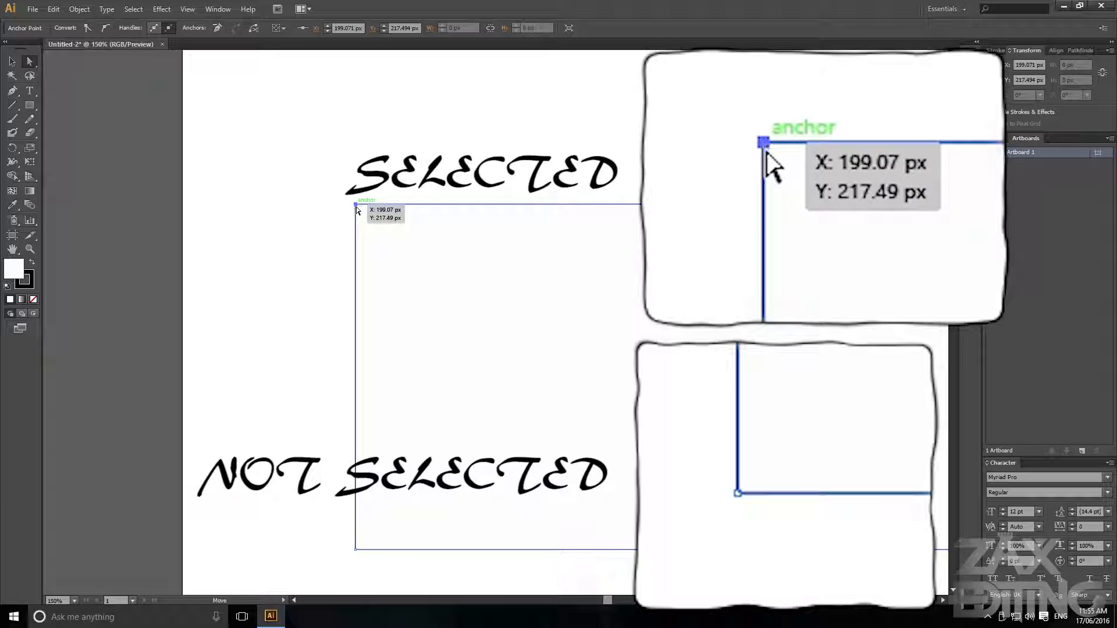
pyautogui.moveTo(356, 206); pyautogui.dragTo(437, 233)
# Move the whole distorted shape up and left with the Selection tool, to about X 543, Y 333 px
pyautogui.click(13, 62)
pyautogui.click(375, 212)
pyautogui.click(399, 215)
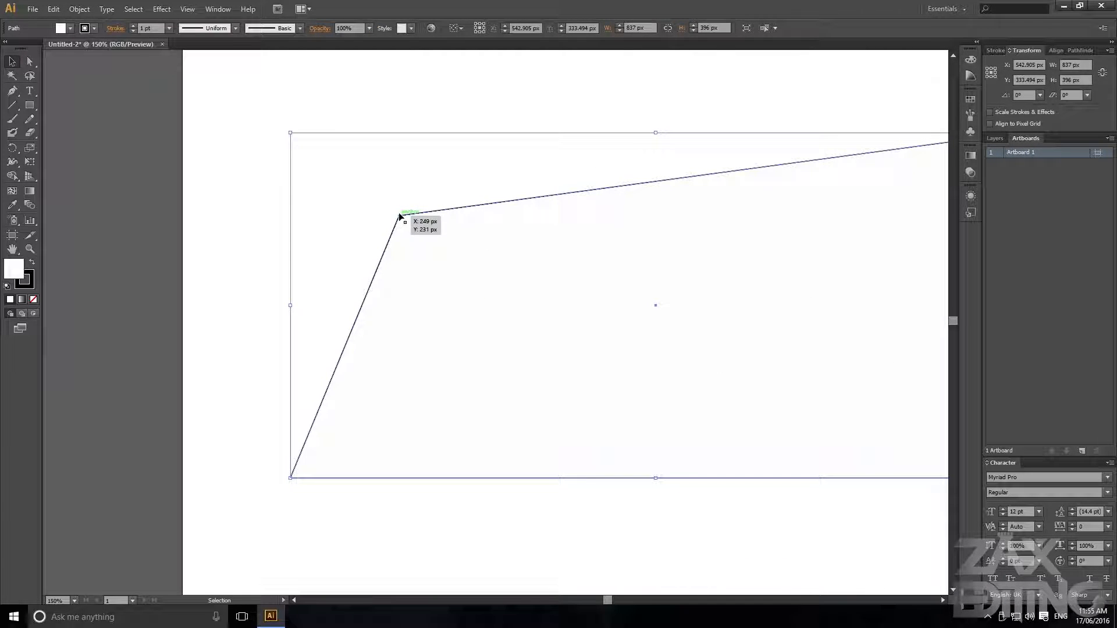
# Isolate the distorted shape and exit isolation mode, leaving it deselected
pyautogui.doubleClick(399, 214)
pyautogui.click(398, 207)
pyautogui.click(399, 214)
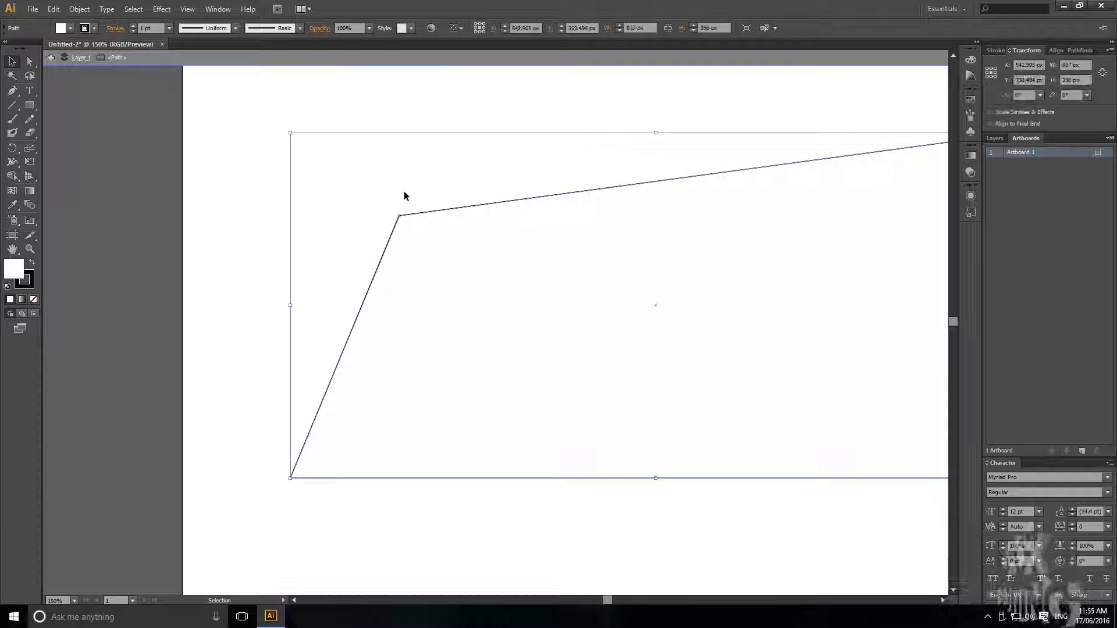
pyautogui.click(189, 111)
pyautogui.doubleClick(75, 68)
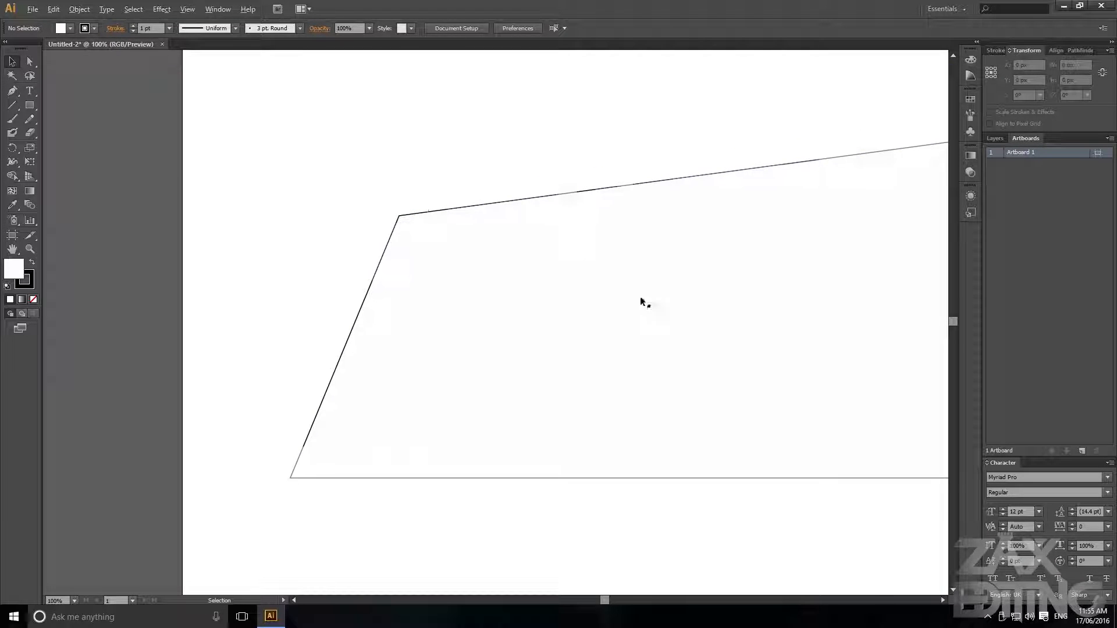
# Move the shape's upper-left anchor point up and outward to about X 199, Y 155 px
pyautogui.scroll(-2, 644, 302)
pyautogui.hscroll(2, 734, 279)
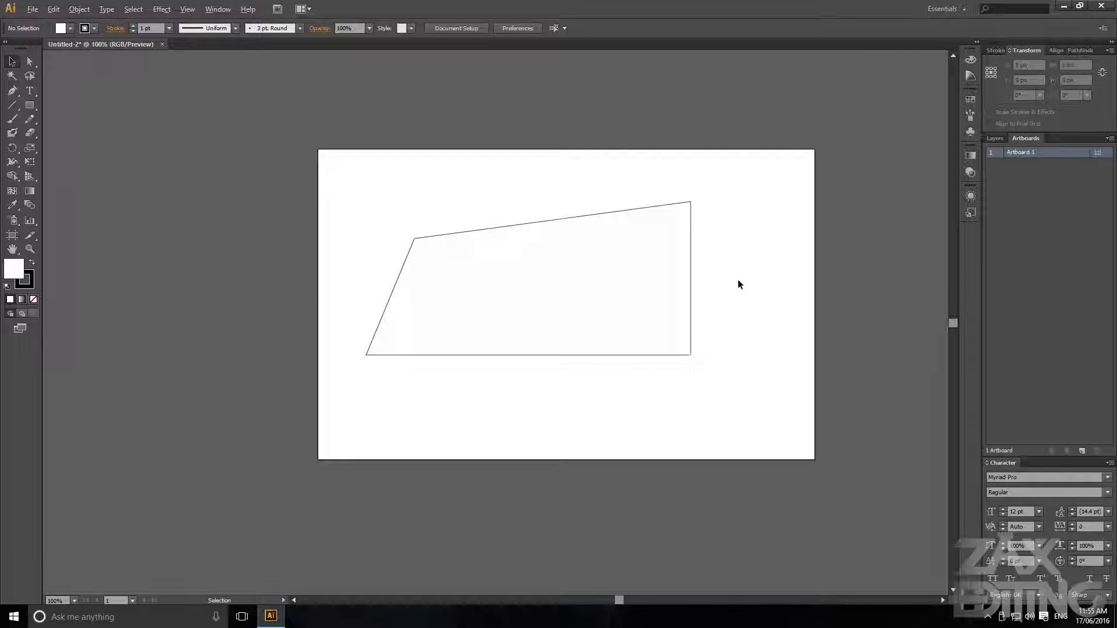
pyautogui.scroll(1, 738, 280)
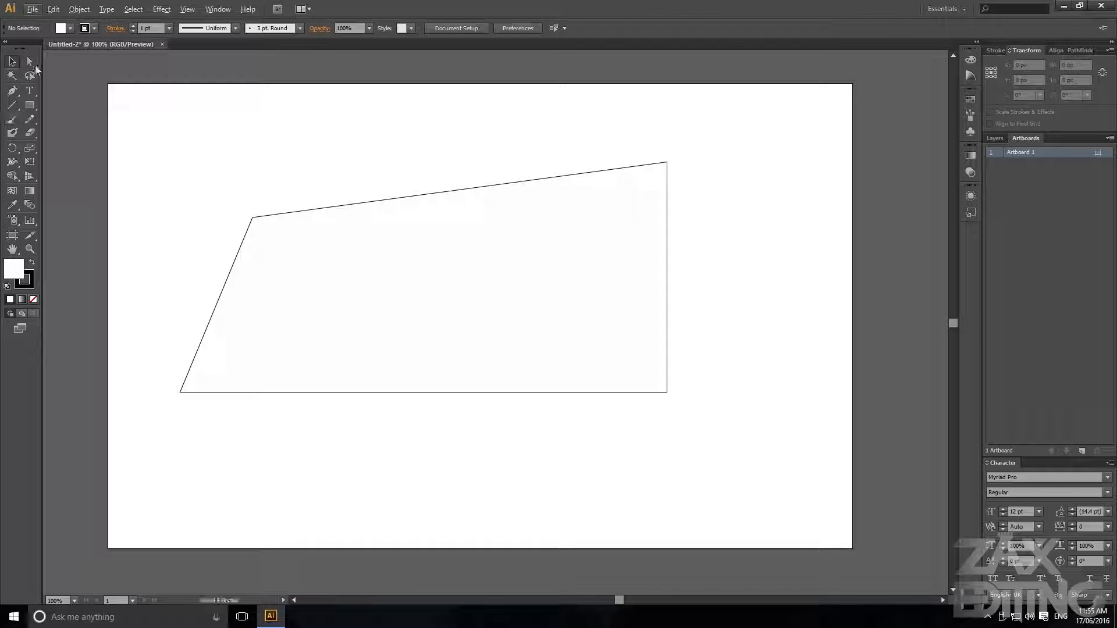
pyautogui.click(256, 218)
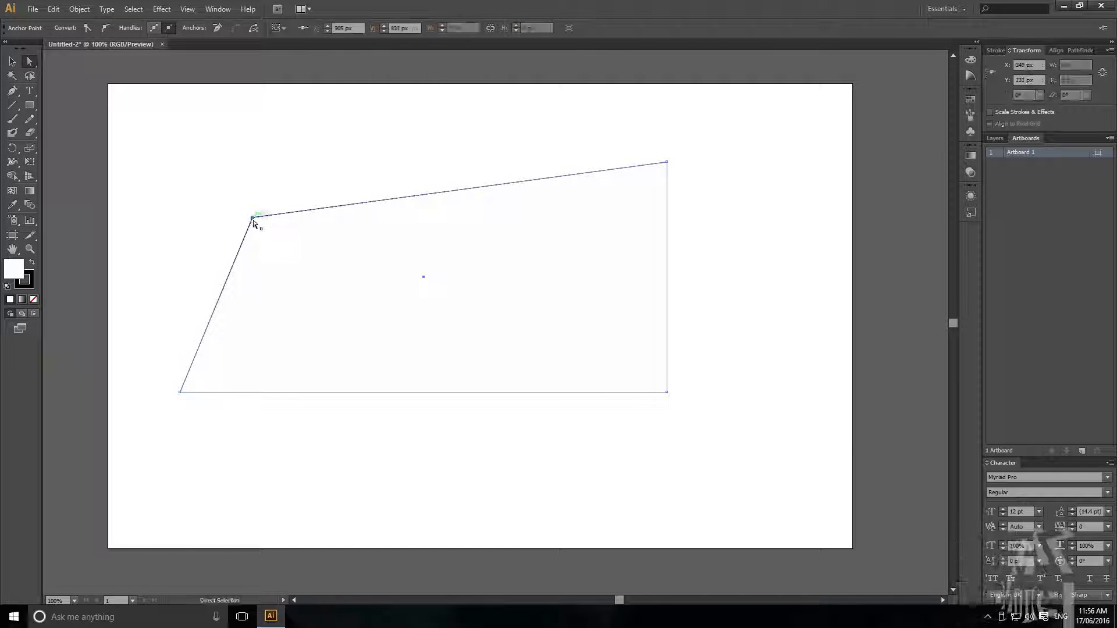
pyautogui.moveTo(257, 219); pyautogui.dragTo(223, 174)
# Move the shape's upper-right anchor point outward to the right and deselect the shape
pyautogui.click(619, 197)
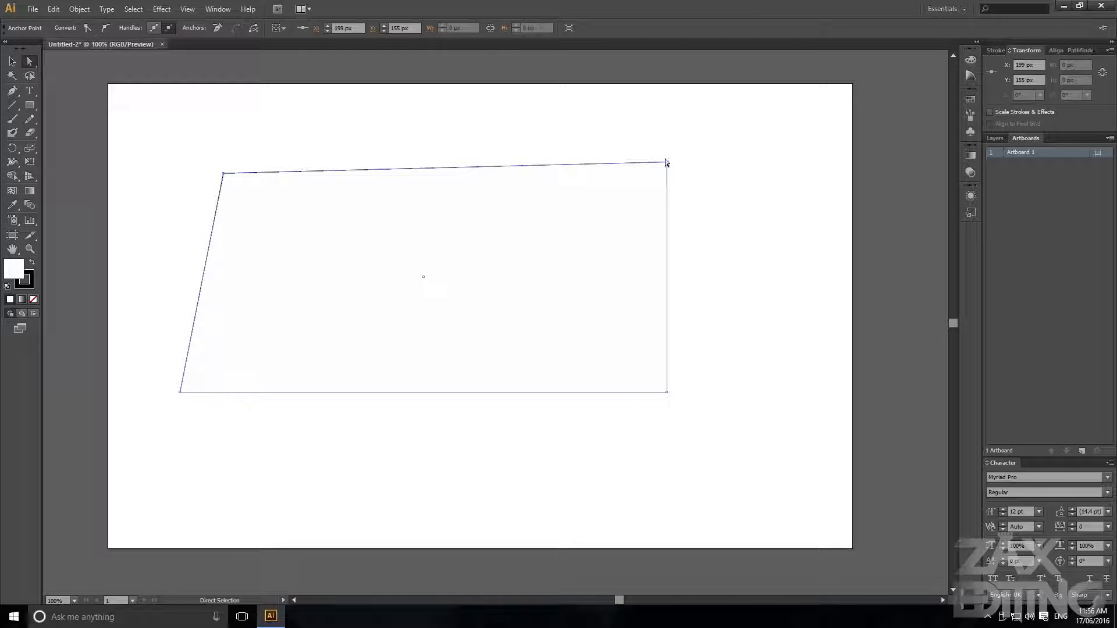
pyautogui.moveTo(667, 163); pyautogui.dragTo(726, 160)
pyautogui.click(741, 182)
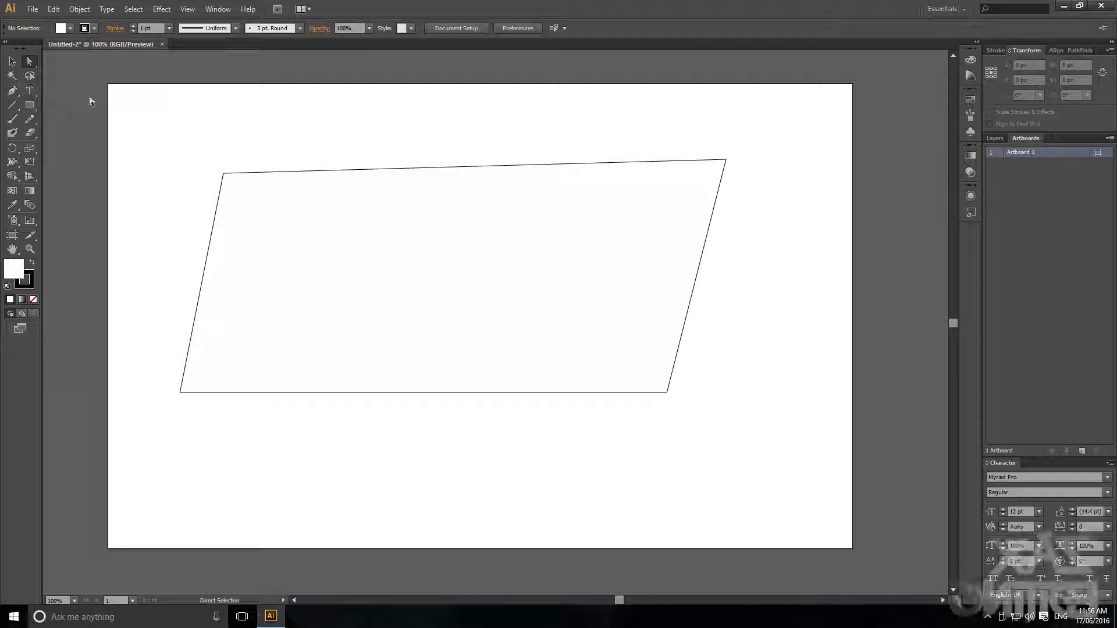
# Draw a text area about 596 by 428 px over the shape with the Type tool and delete it
pyautogui.click(30, 91)
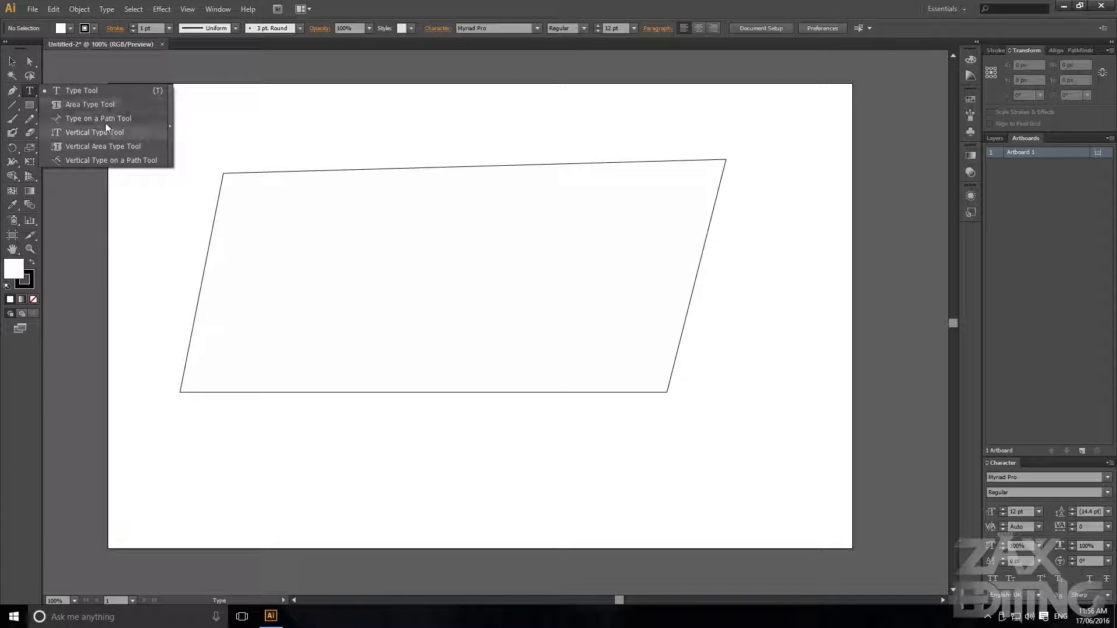
pyautogui.click(87, 92)
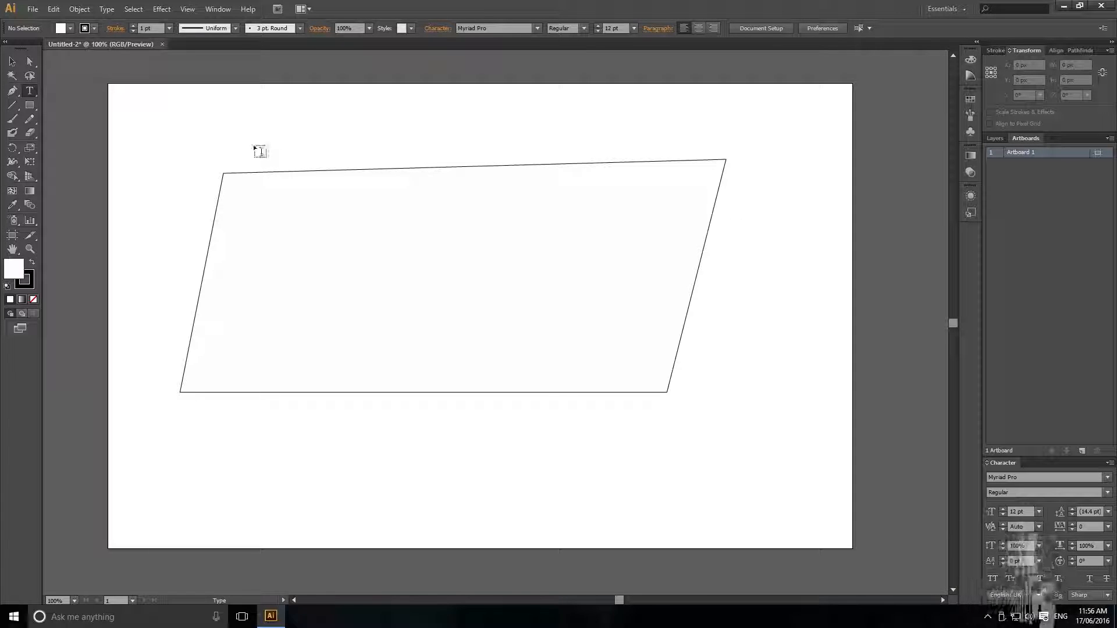
pyautogui.moveTo(147, 118); pyautogui.dragTo(494, 367)
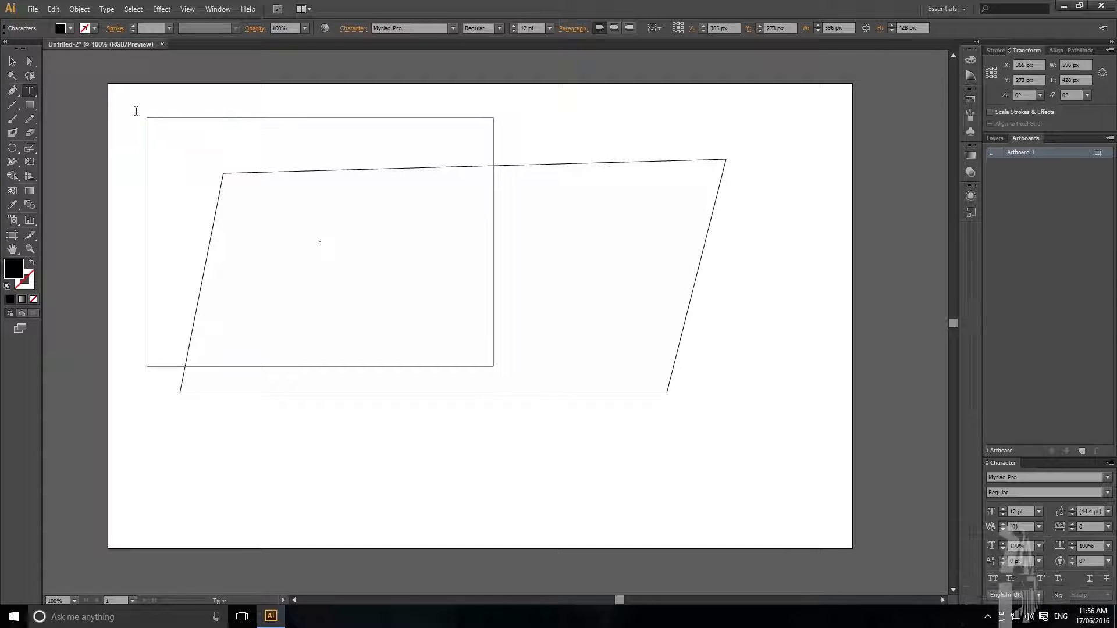
pyautogui.click(11, 61)
pyautogui.press('Delete')
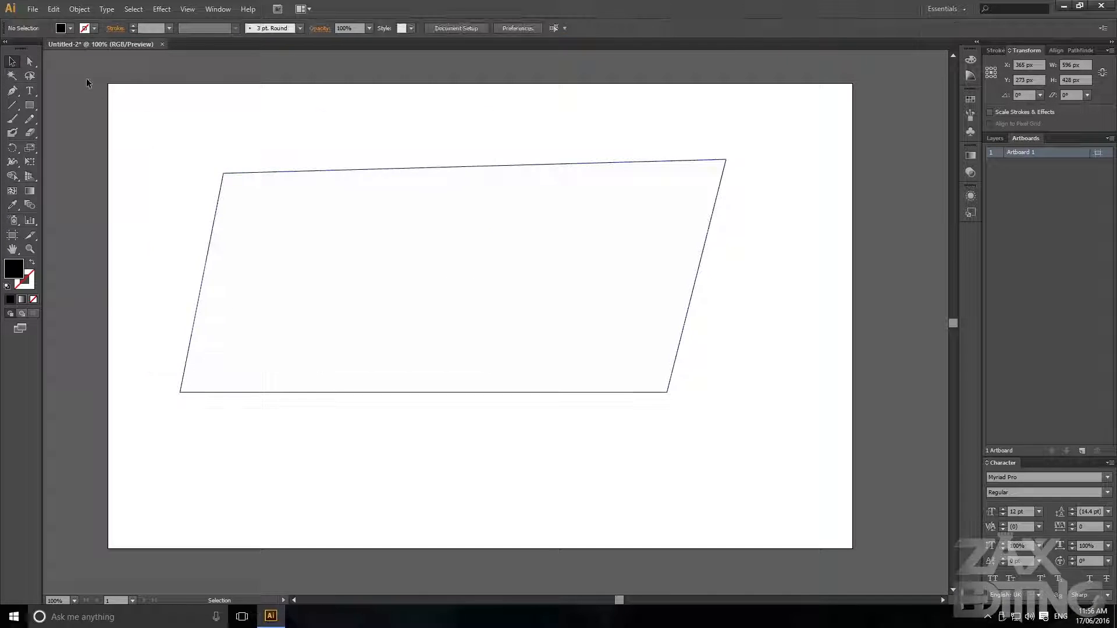
# Add point text just above the shape reading "KSAJAKLANDLKDKNFLDSJVLKJA" with a second line "dklasflasdjfl"
pyautogui.press('t')
pyautogui.click(203, 151)
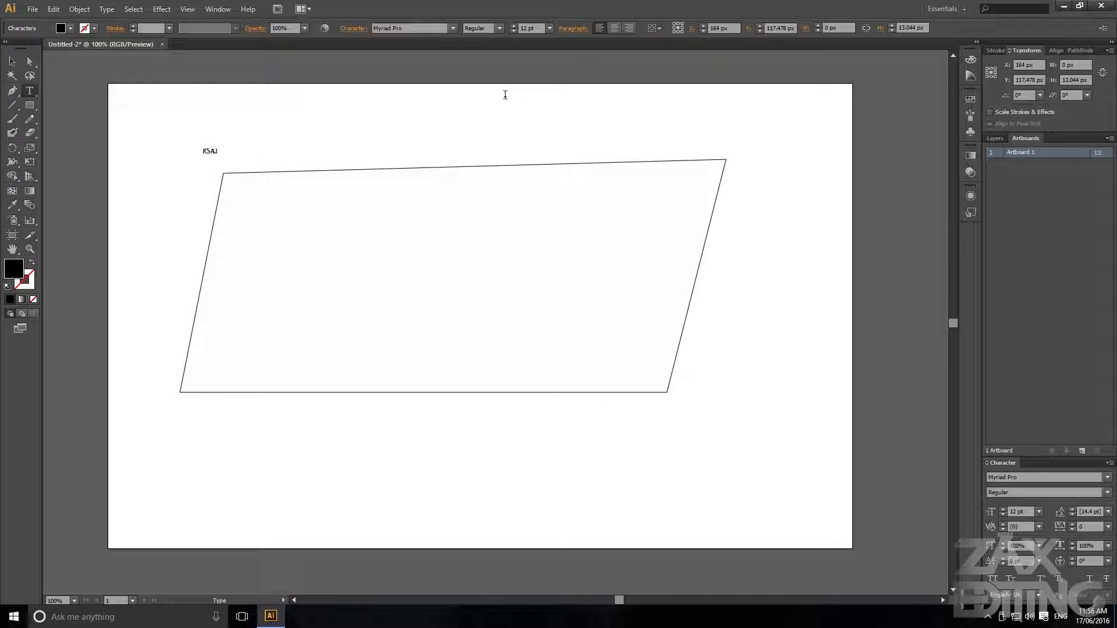
pyautogui.write('KSAJAKLANDLKDKNFLDSJVLKJA')
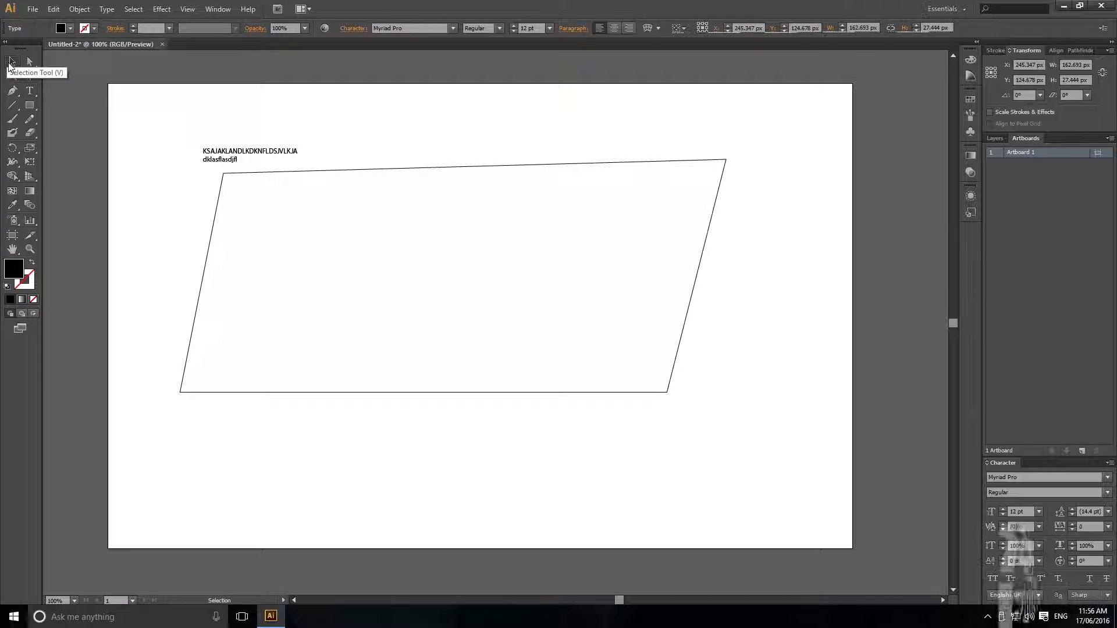
# Scale the text up to about 60.9 pt and move it up near the artboard's upper edge
pyautogui.click(12, 62)
pyautogui.moveTo(298, 163); pyautogui.dragTo(685, 249)
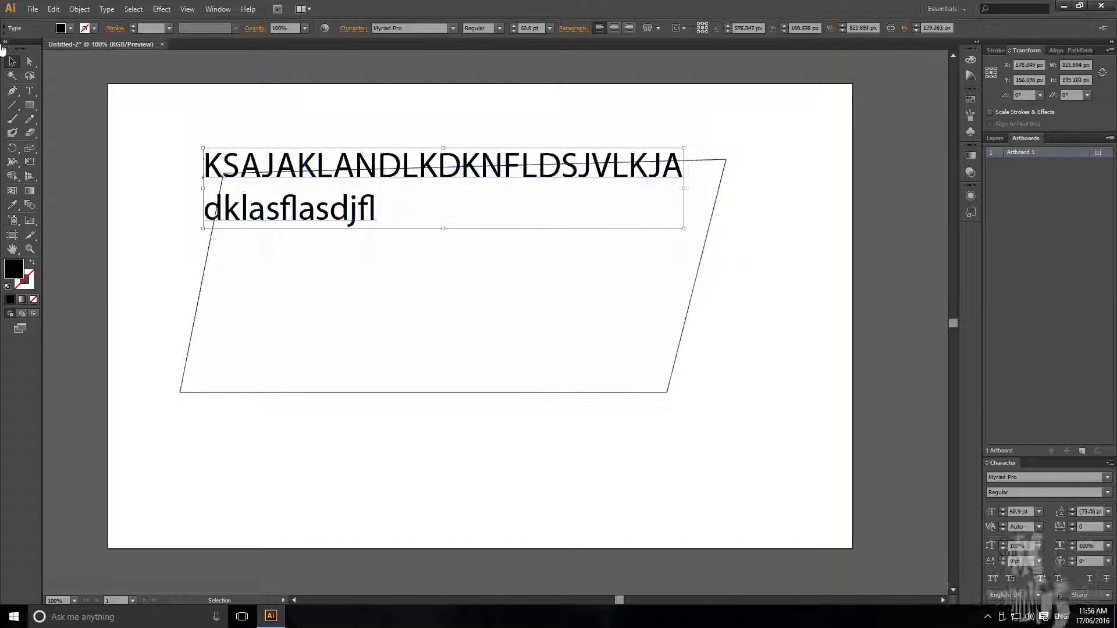
pyautogui.moveTo(560, 155); pyautogui.dragTo(544, 114)
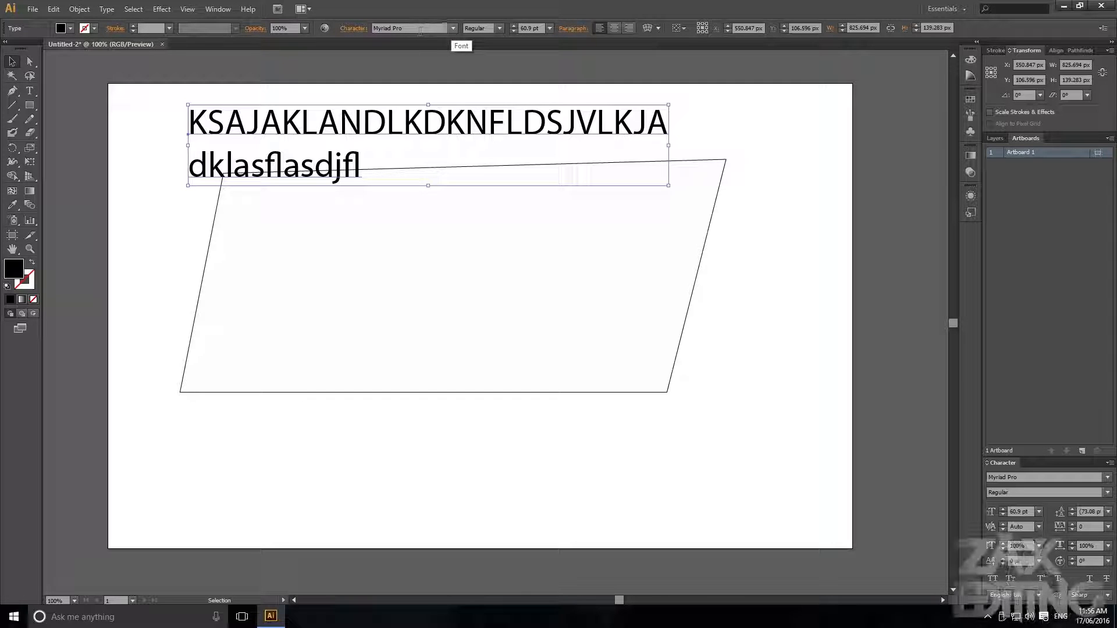
# Center-align the two lines of text and move the text block to about X 671 px
pyautogui.click(499, 27)
pyautogui.click(501, 27)
pyautogui.click(616, 26)
pyautogui.moveTo(281, 126); pyautogui.dragTo(591, 125)
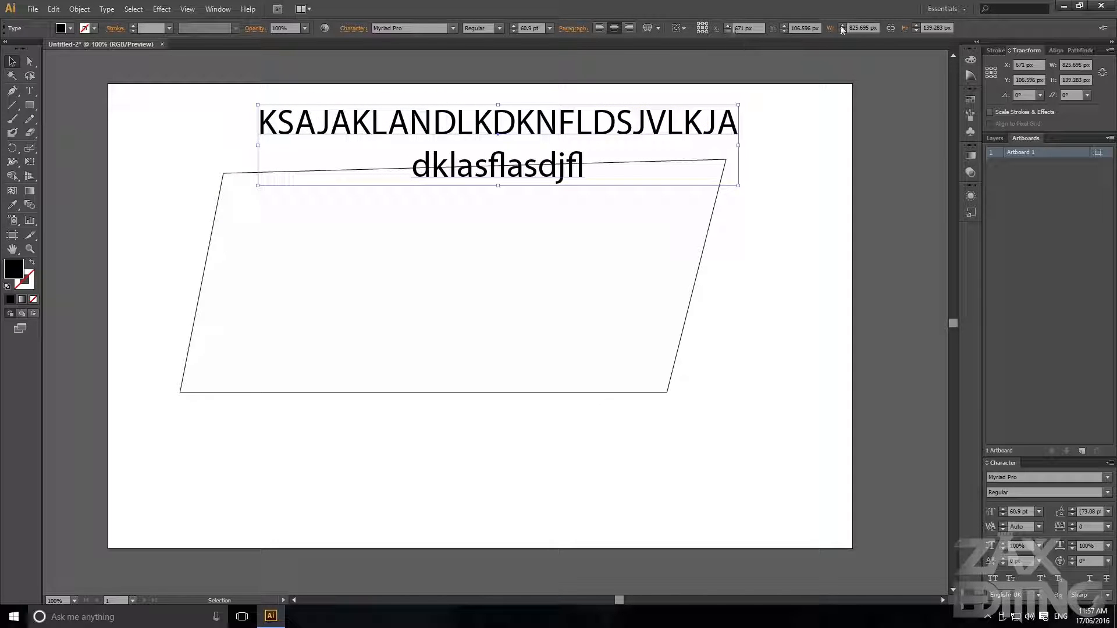
# Reduce the text block's height to 129 px while keeping its width
pyautogui.click(916, 30)
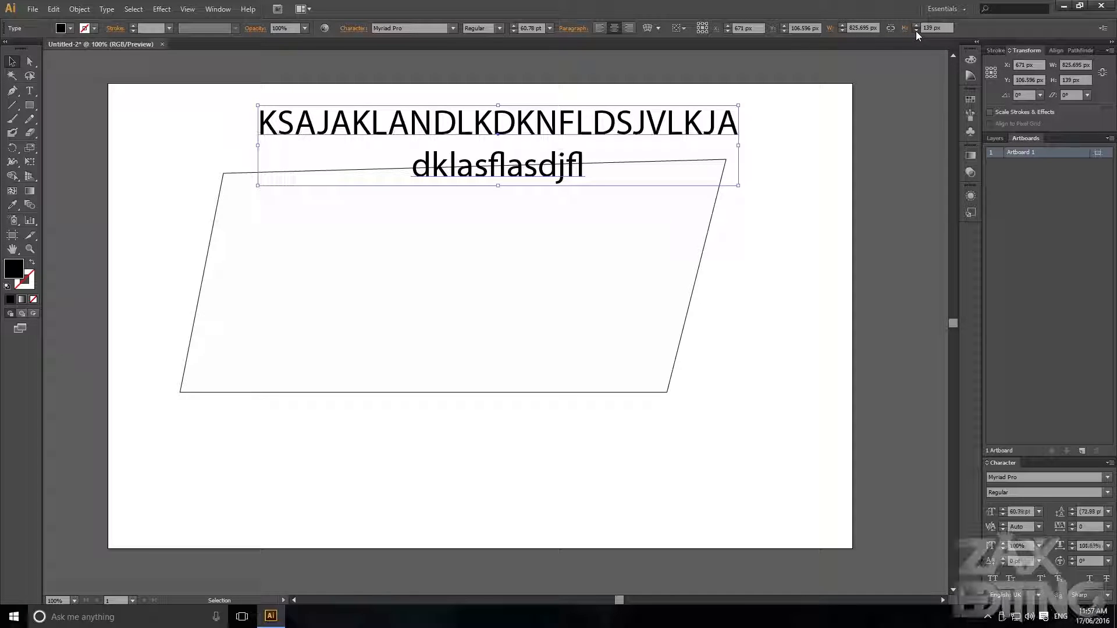
pyautogui.click(916, 30)
pyautogui.click(915, 30)
pyautogui.click(915, 30)
pyautogui.click(916, 30)
pyautogui.click(916, 30)
pyautogui.click(916, 30)
pyautogui.click(915, 30)
pyautogui.click(916, 30)
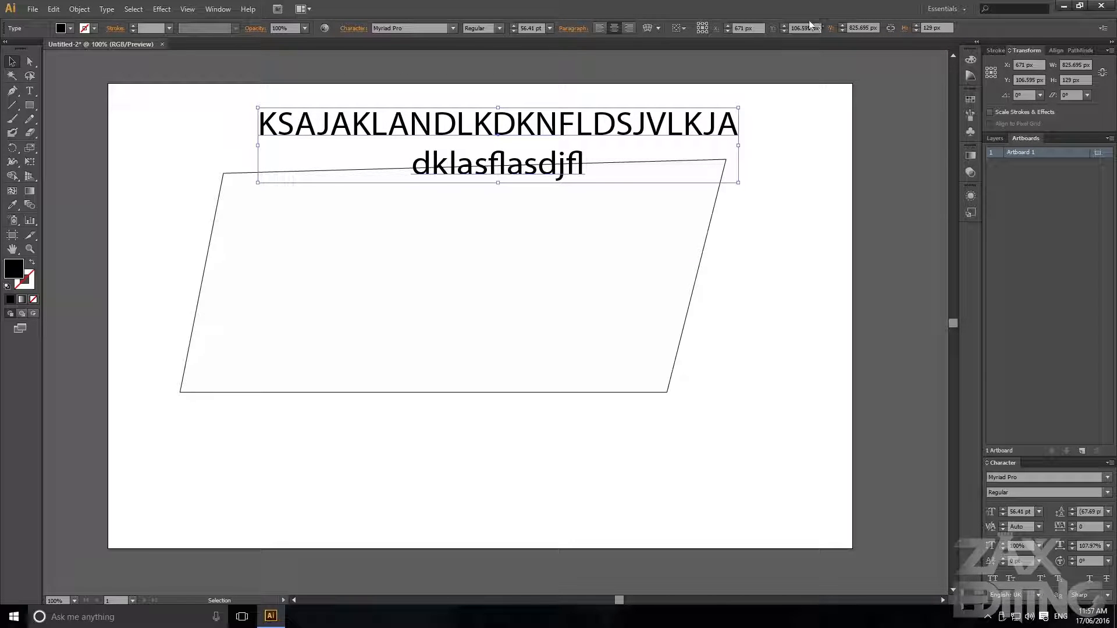
# Set the text block's Y position to 113 px and change its reference point to bottom center
pyautogui.click(784, 26)
pyautogui.click(785, 25)
pyautogui.click(784, 25)
pyautogui.click(784, 25)
pyautogui.click(785, 25)
pyautogui.click(784, 26)
pyautogui.click(784, 26)
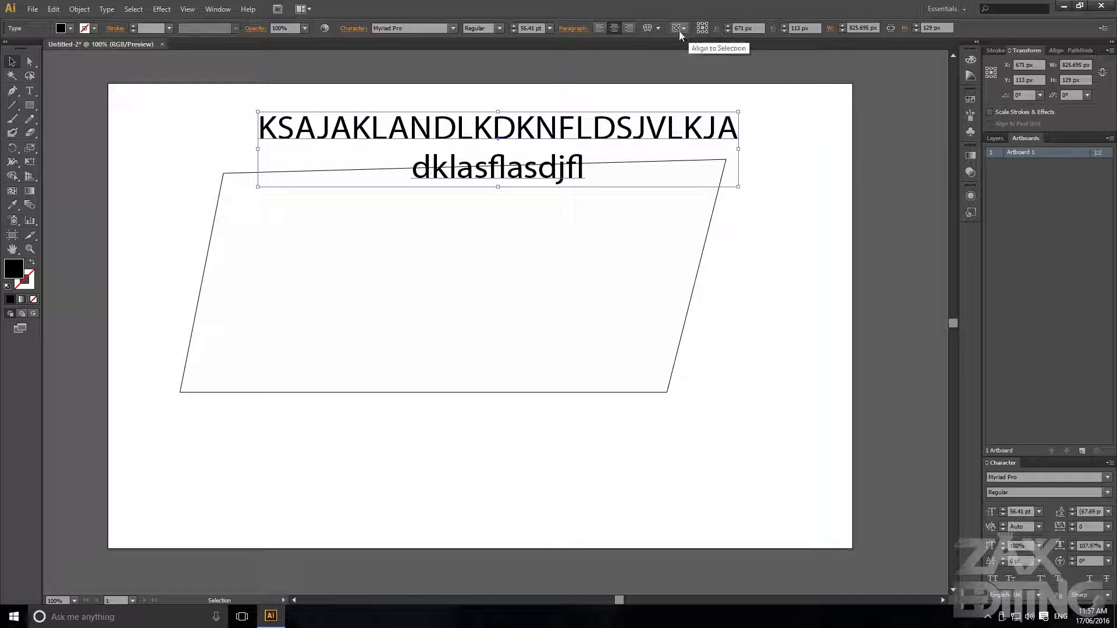
pyautogui.click(702, 32)
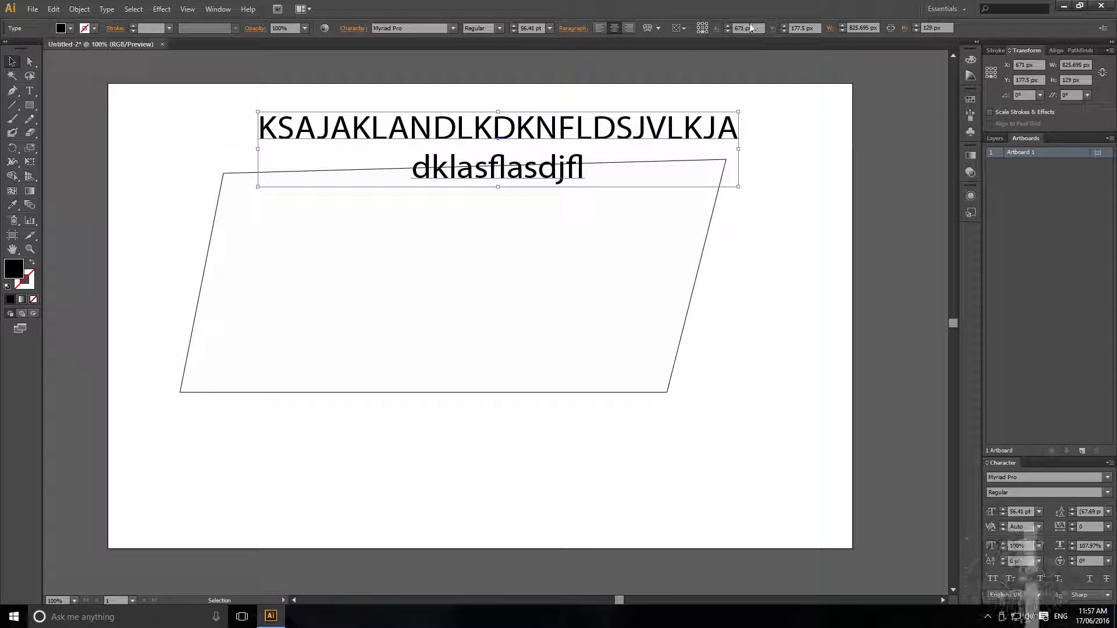
# Set the text block's Y position to 182 px with its bottom center as the reference point
pyautogui.click(784, 26)
pyautogui.click(784, 26)
pyautogui.click(784, 26)
pyautogui.click(784, 26)
pyautogui.click(784, 25)
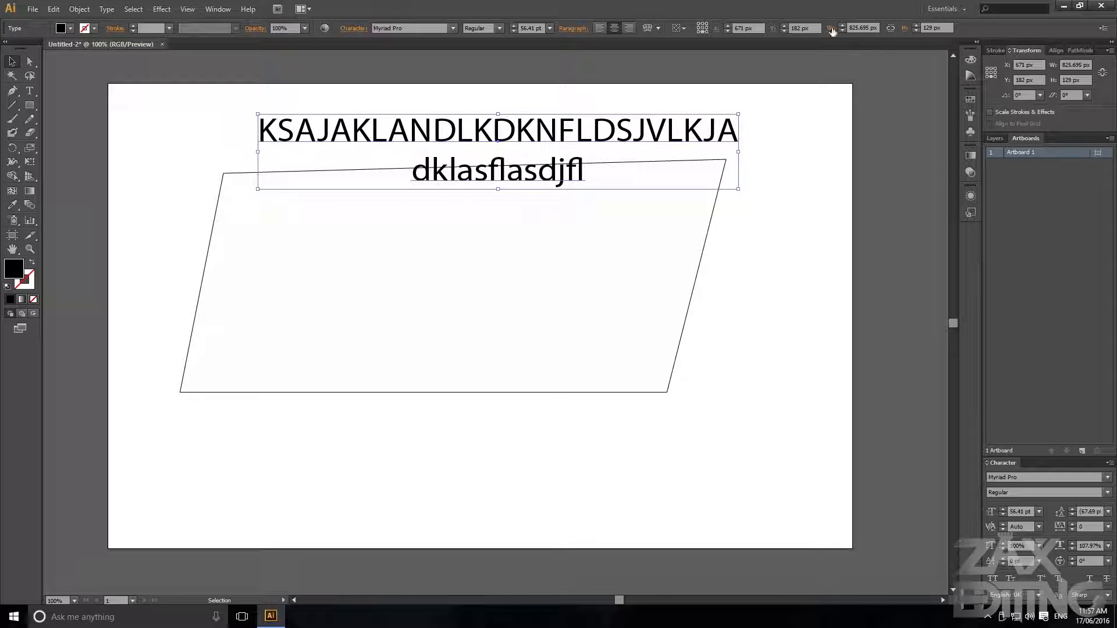
# Widen the text block to 833 px
pyautogui.click(842, 25)
pyautogui.click(843, 26)
pyautogui.click(842, 26)
pyautogui.click(842, 26)
pyautogui.click(842, 26)
pyautogui.click(842, 26)
pyautogui.click(843, 25)
pyautogui.click(842, 26)
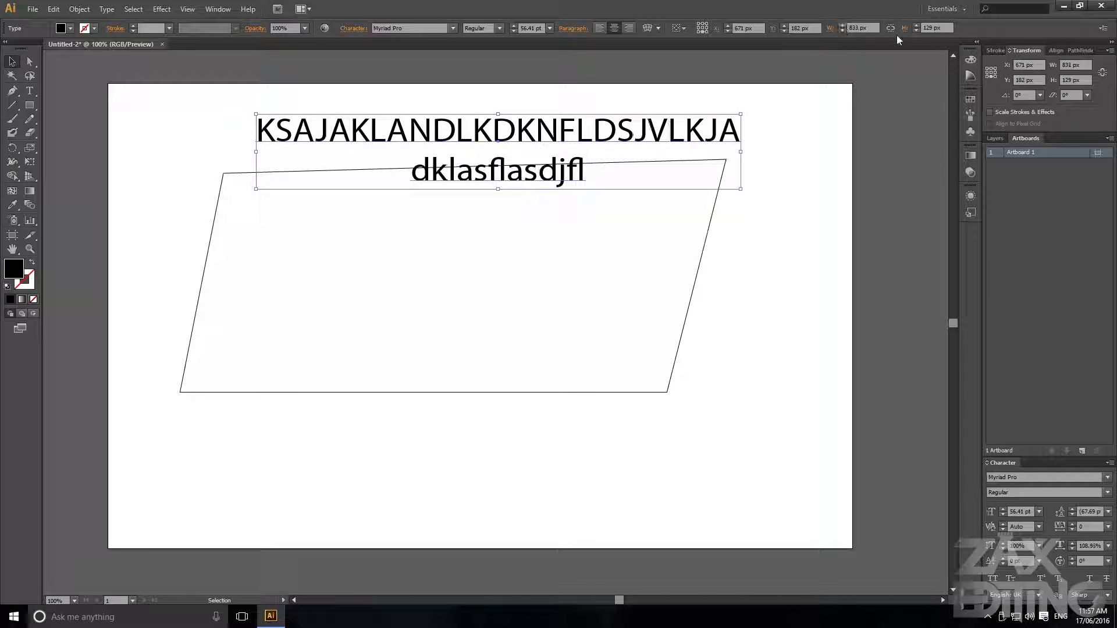
# Increase the text block's height to 137 px
pyautogui.click(918, 26)
pyautogui.click(917, 26)
pyautogui.click(918, 26)
pyautogui.click(918, 26)
pyautogui.click(918, 26)
pyautogui.click(917, 25)
pyautogui.click(917, 25)
pyautogui.click(917, 25)
pyautogui.click(918, 26)
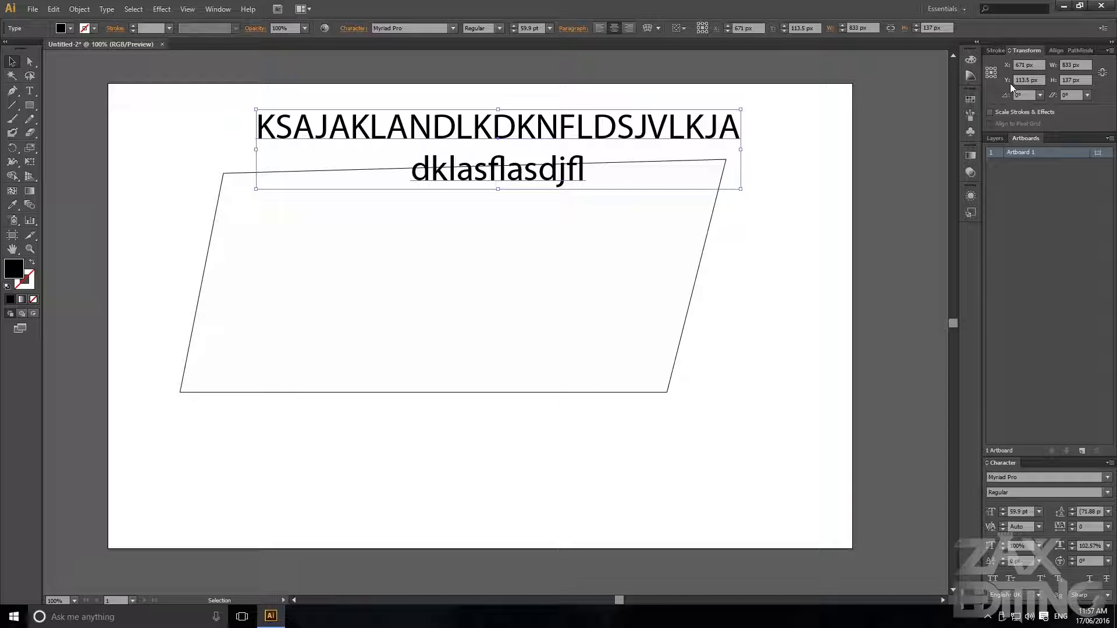
# Add a stroke to the text, trying a weight of 7 pt and settling on 4 pt
pyautogui.click(997, 52)
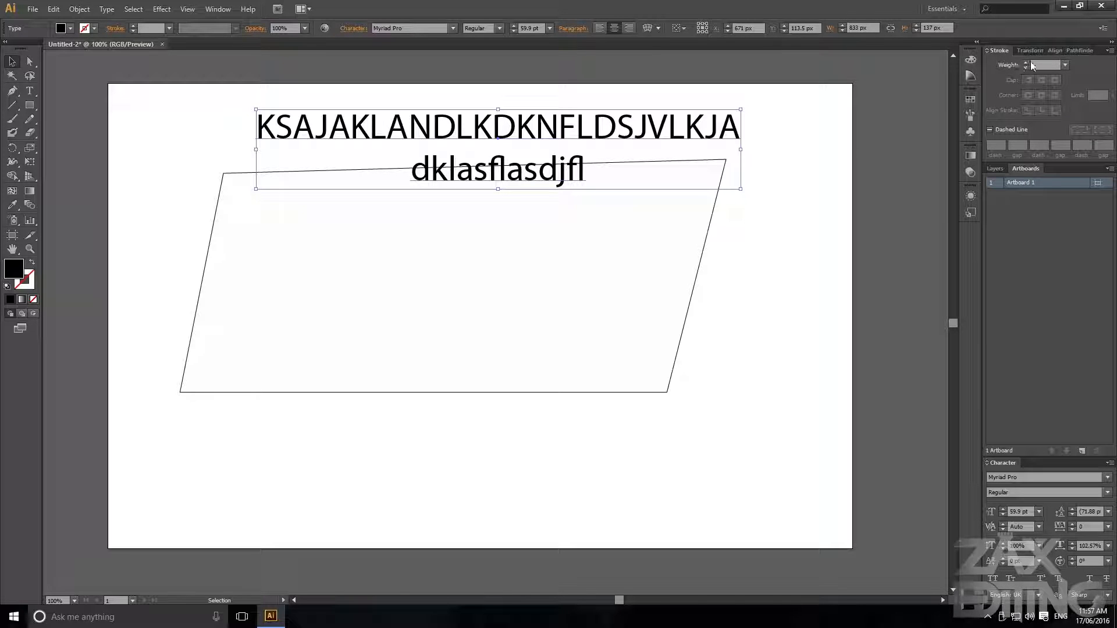
pyautogui.click(1027, 62)
pyautogui.click(1027, 61)
pyautogui.click(1027, 61)
pyautogui.click(1027, 62)
pyautogui.click(1027, 62)
pyautogui.click(1027, 62)
pyautogui.click(1027, 62)
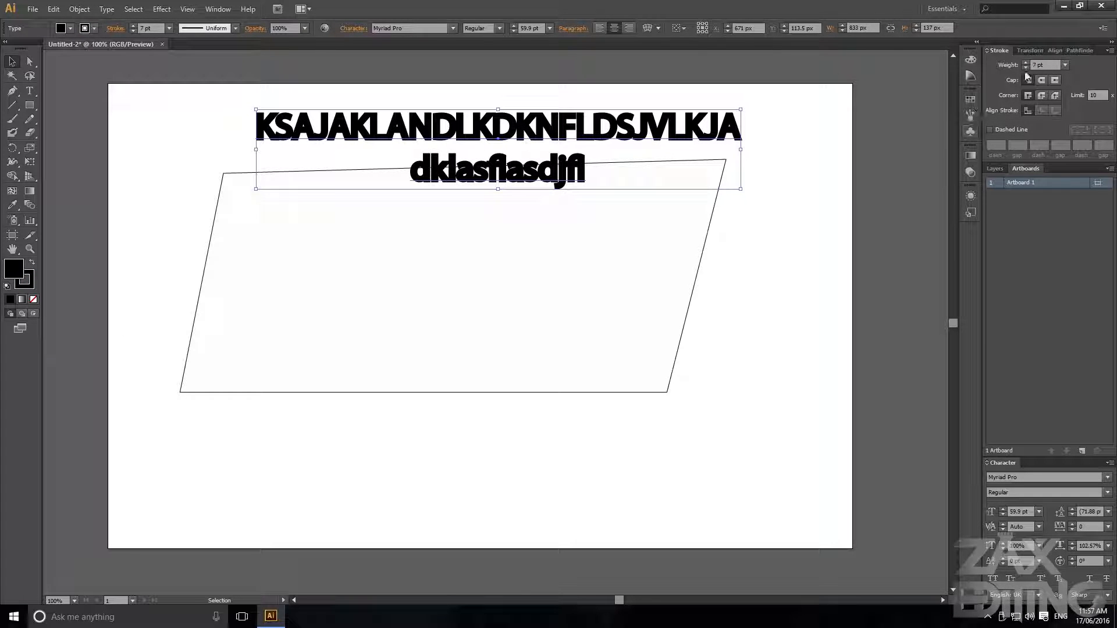
pyautogui.click(1025, 66)
pyautogui.click(1025, 67)
pyautogui.click(1025, 66)
pyautogui.click(1026, 66)
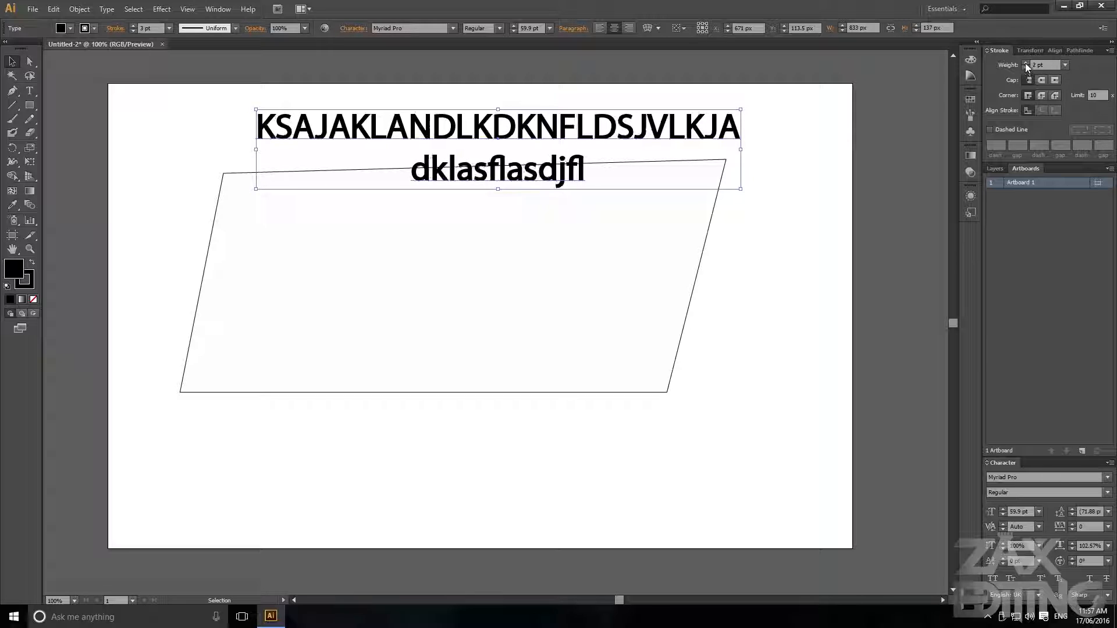
pyautogui.click(1025, 62)
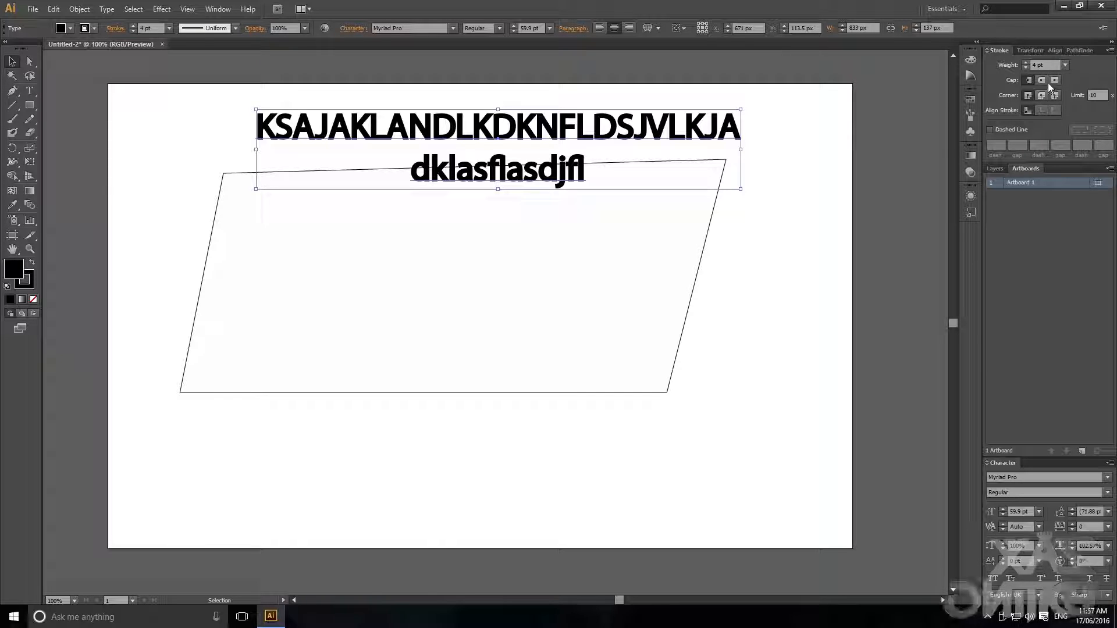
# Switch the Stroke settings between compact and full display, ending with all options shown
pyautogui.click(1111, 54)
pyautogui.click(1073, 54)
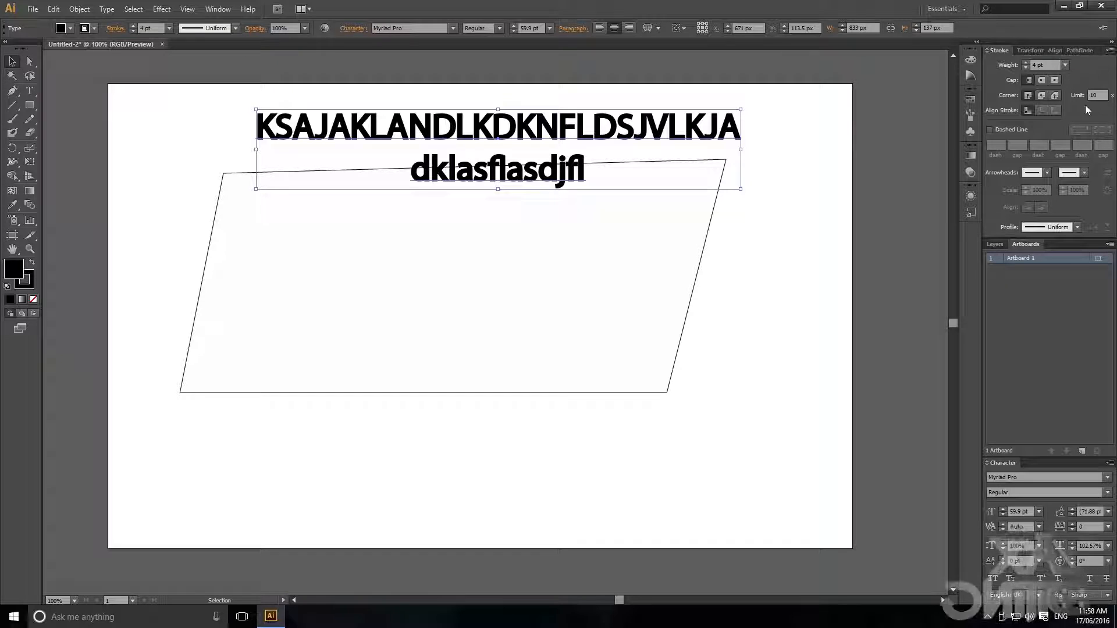
pyautogui.click(1108, 53)
pyautogui.click(1007, 53)
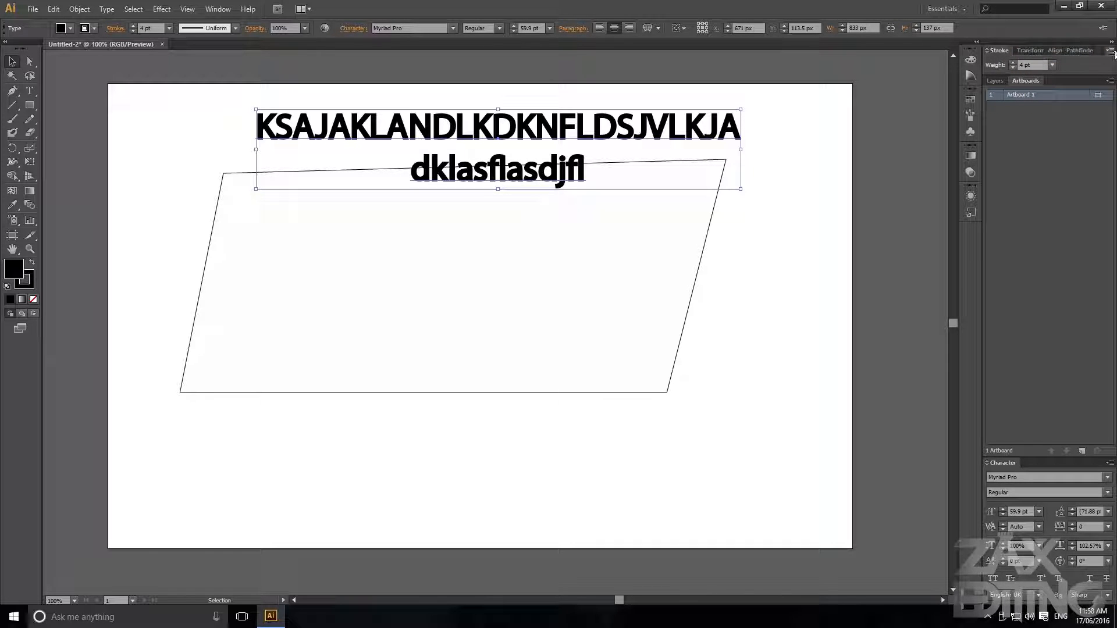
pyautogui.click(1113, 54)
pyautogui.click(1036, 54)
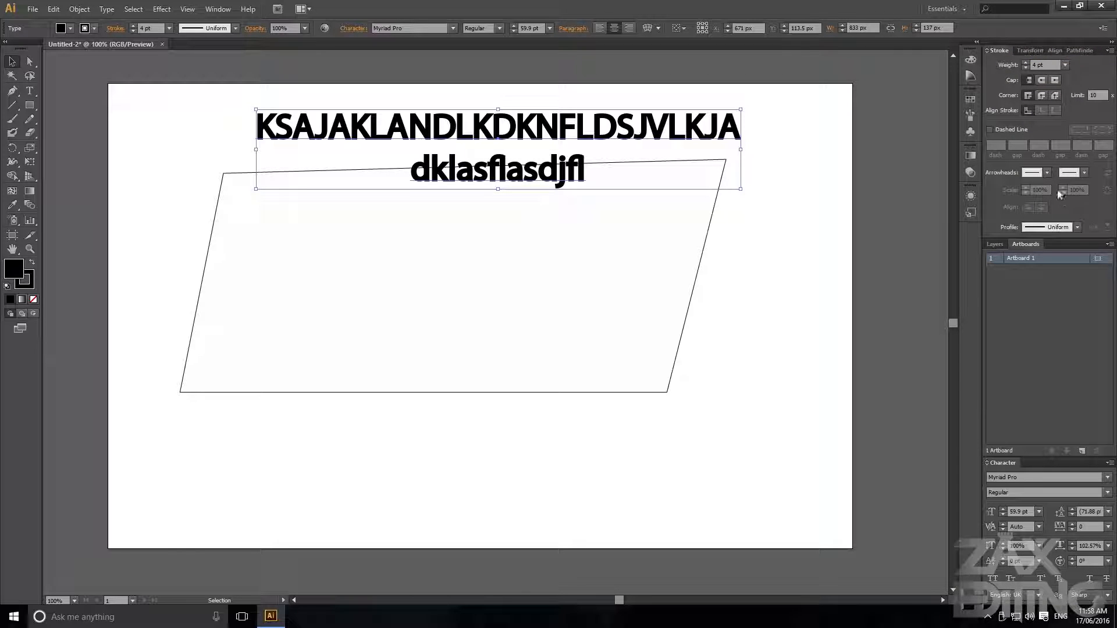
pyautogui.click(1113, 54)
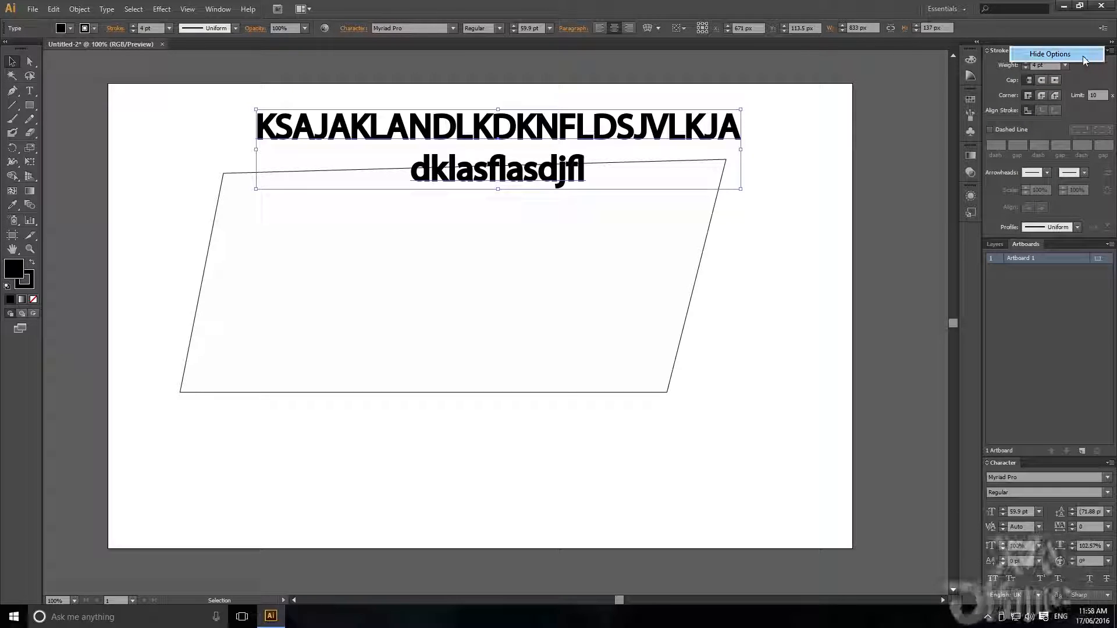
pyautogui.click(1038, 54)
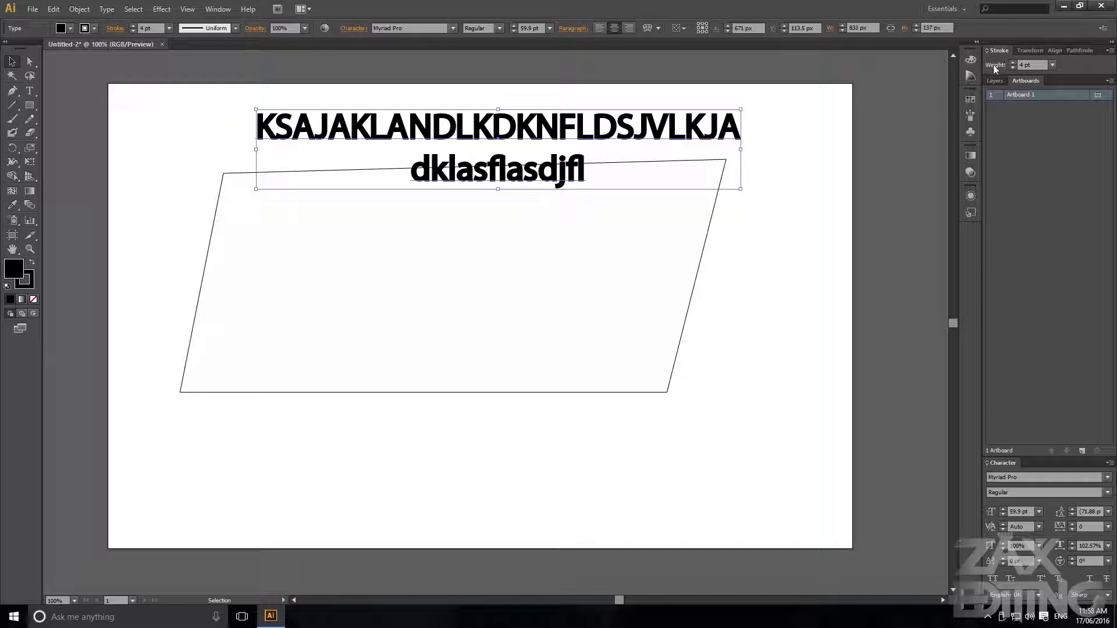
pyautogui.click(1098, 56)
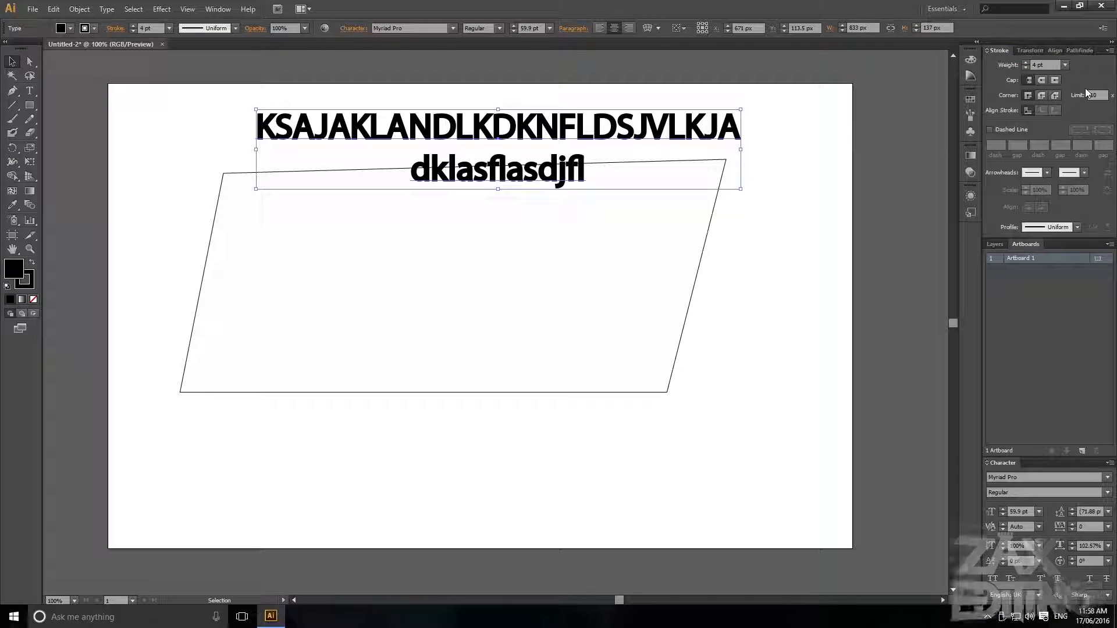
# Give the text's stroke round corners, comparing them up close with the miter join
pyautogui.click(1041, 96)
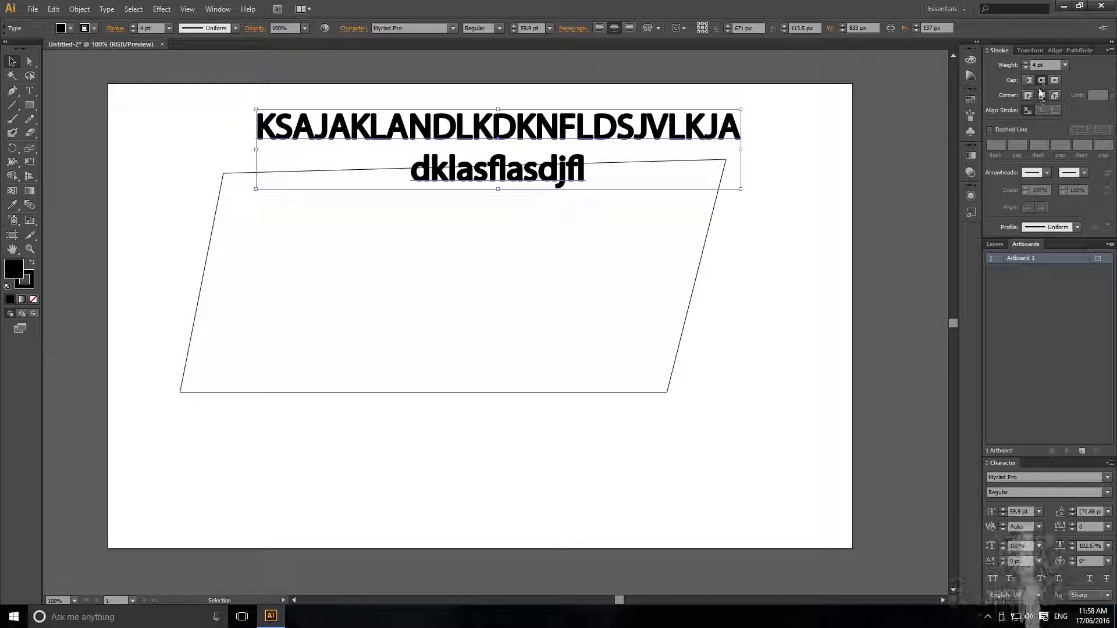
pyautogui.scroll(10, 599, 134)
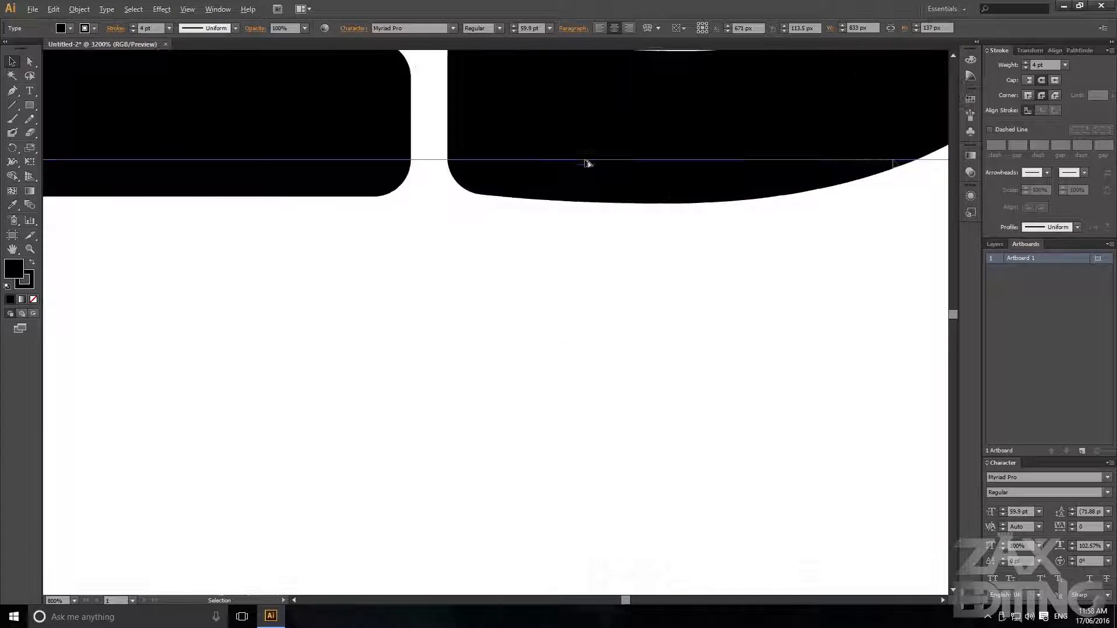
pyautogui.click(1028, 96)
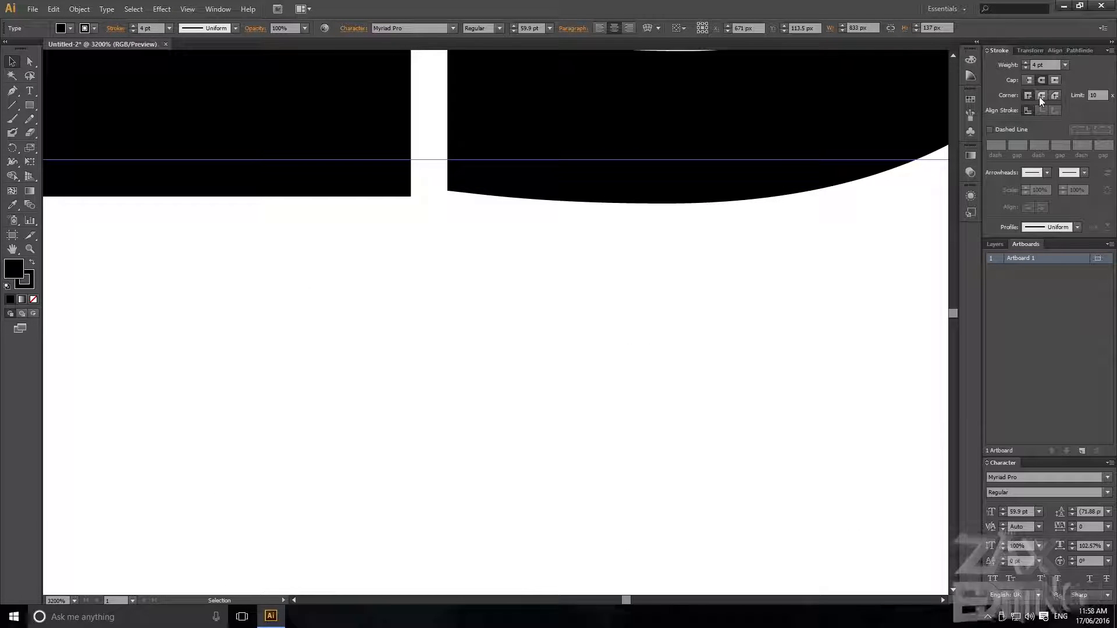
pyautogui.click(1040, 96)
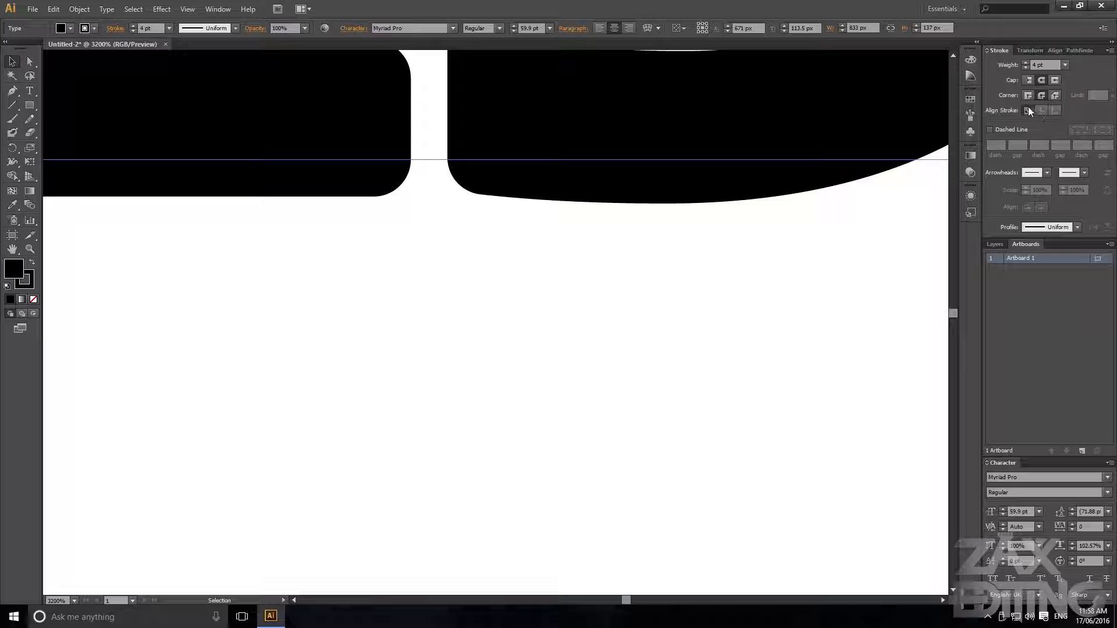
pyautogui.scroll(-5, 785, 225)
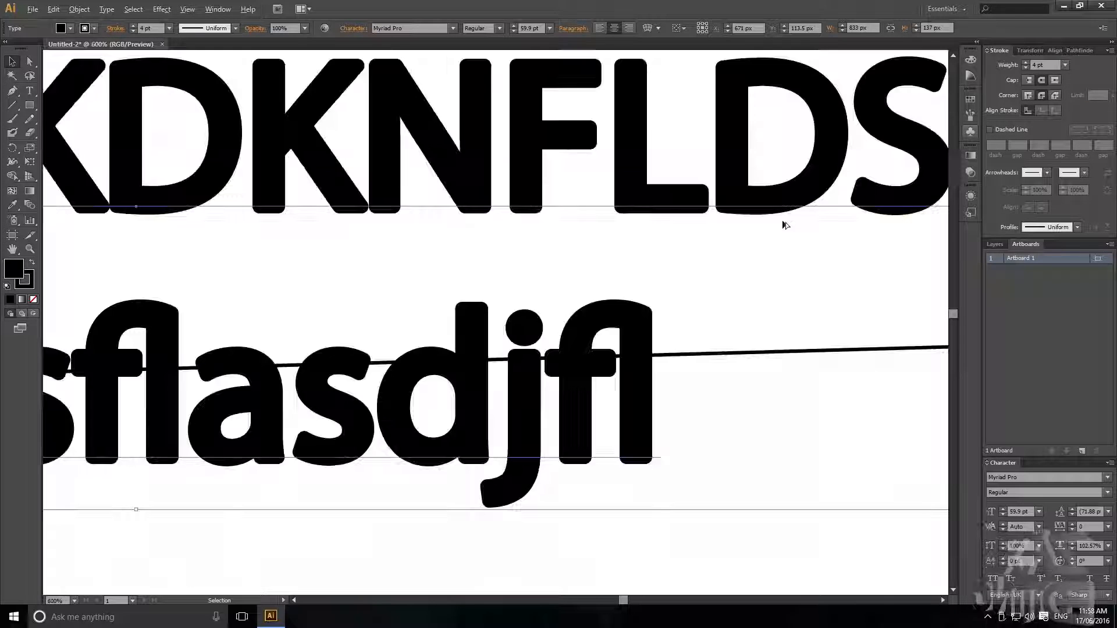
pyautogui.scroll(-4, 785, 225)
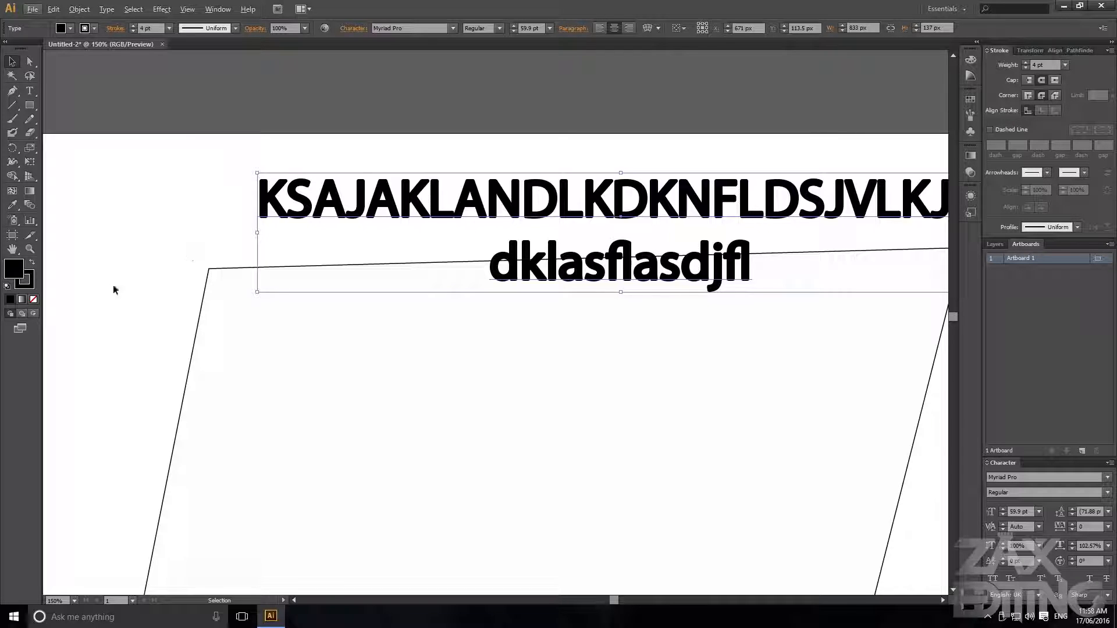
# Change the text's fill color to bright green, #08FF08
pyautogui.click(14, 274)
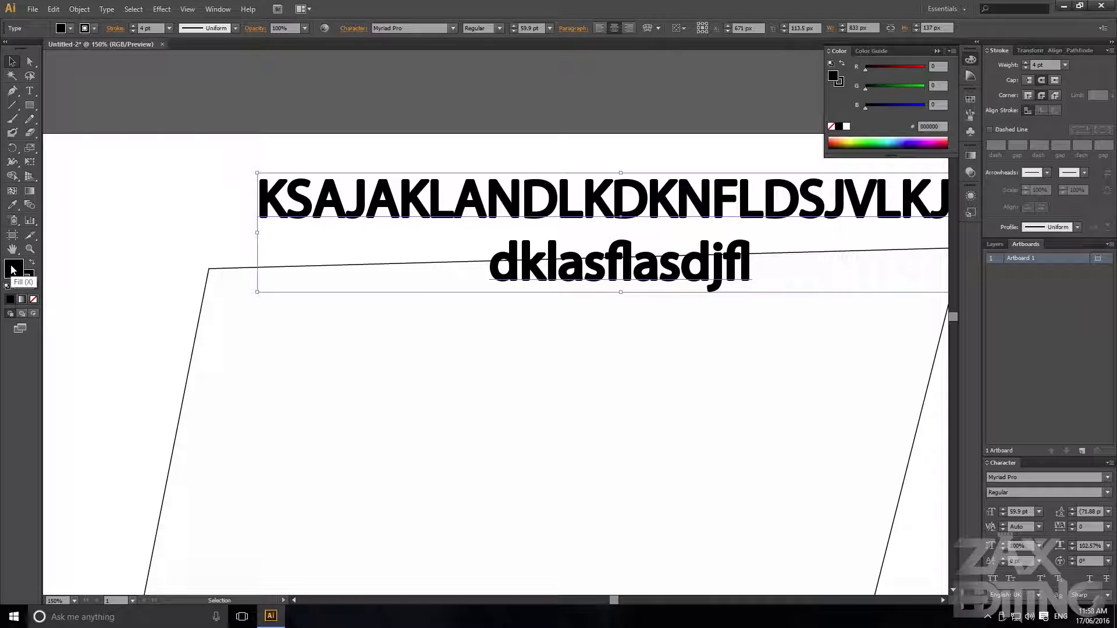
pyautogui.doubleClick(12, 271)
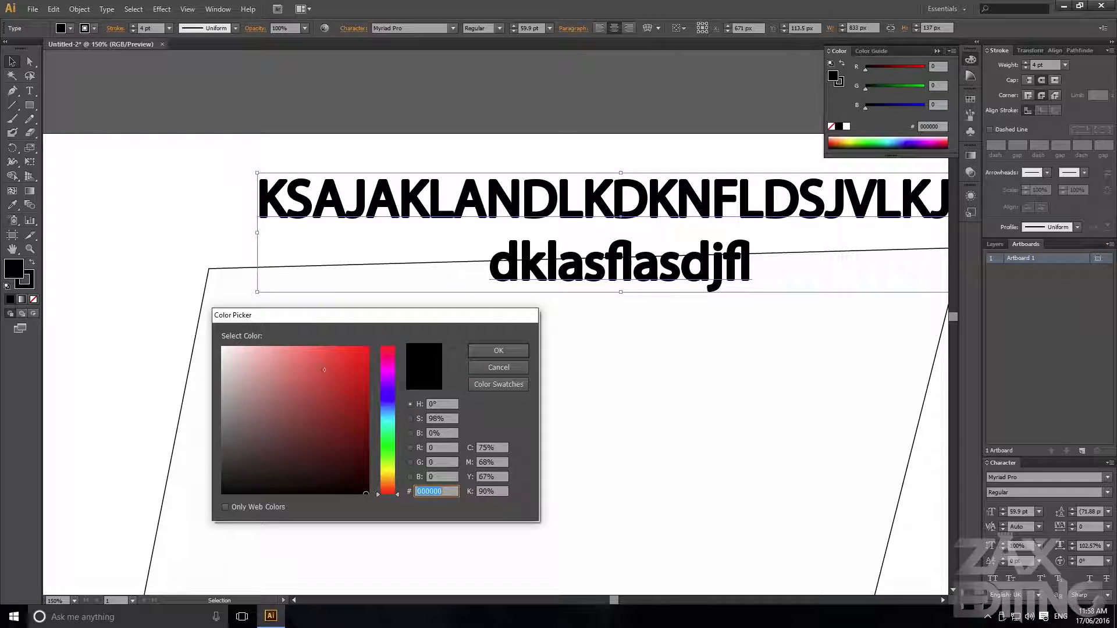
pyautogui.moveTo(382, 315); pyautogui.dragTo(389, 257)
pyautogui.write('FF0000')
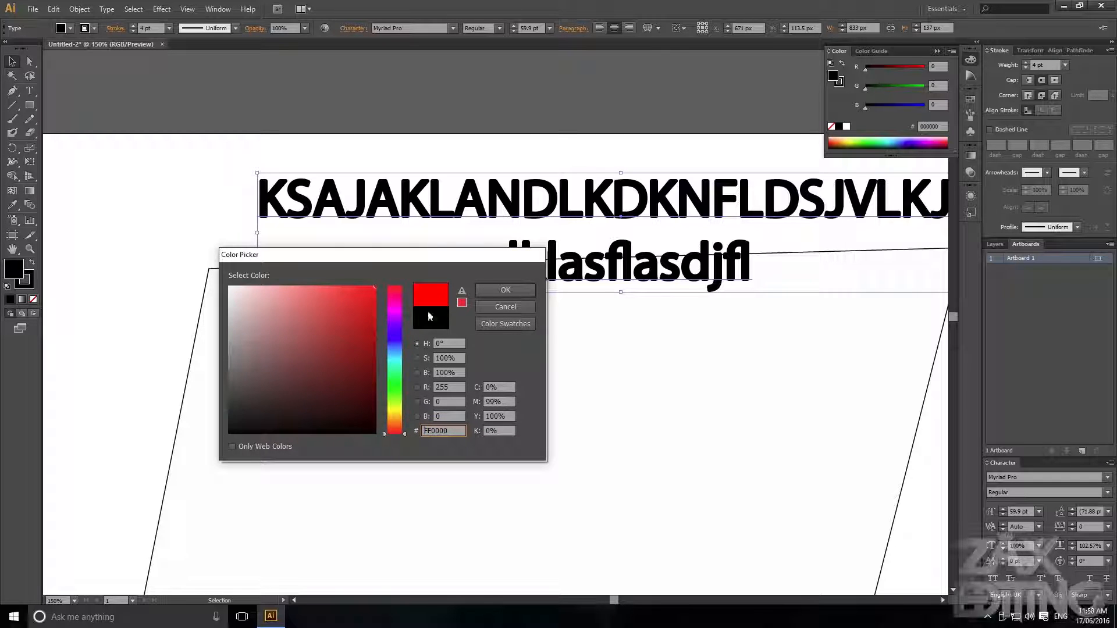
pyautogui.moveTo(279, 349); pyautogui.dragTo(305, 373)
pyautogui.moveTo(396, 353)
pyautogui.mouseDown()
pyautogui.moveTo(396, 324)
pyautogui.moveTo(401, 385)
pyautogui.mouseUp()
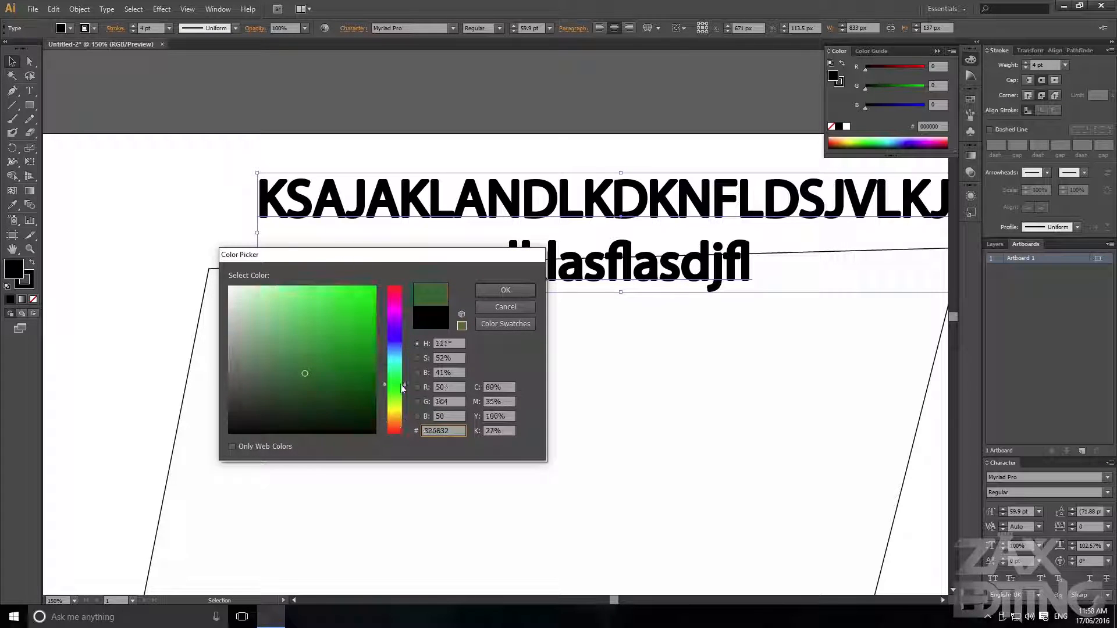
pyautogui.moveTo(305, 373); pyautogui.dragTo(372, 287)
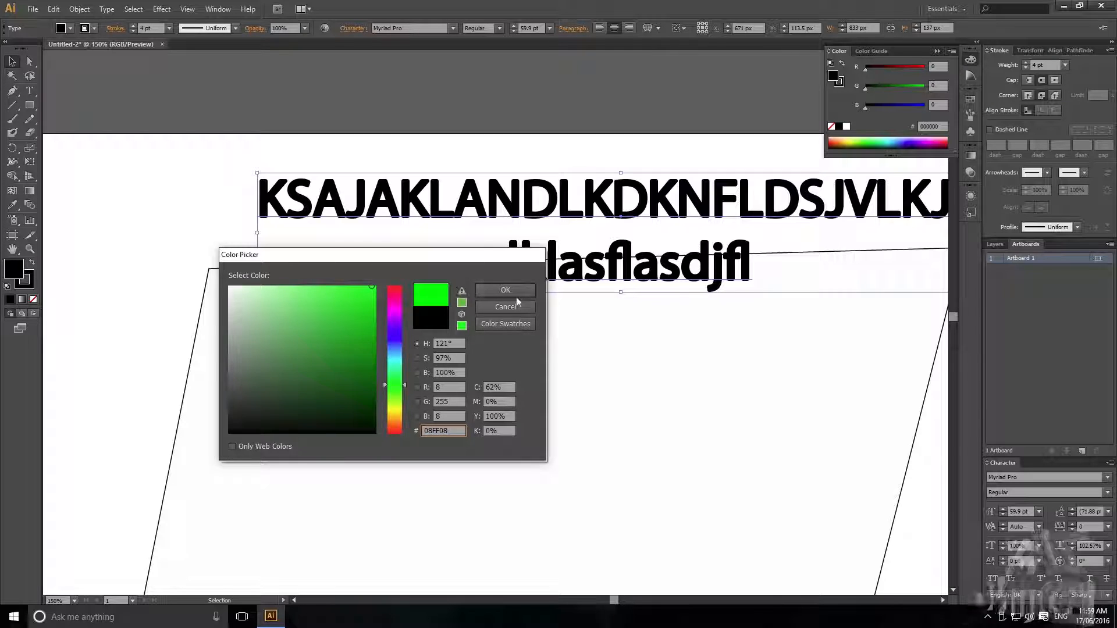
pyautogui.click(506, 290)
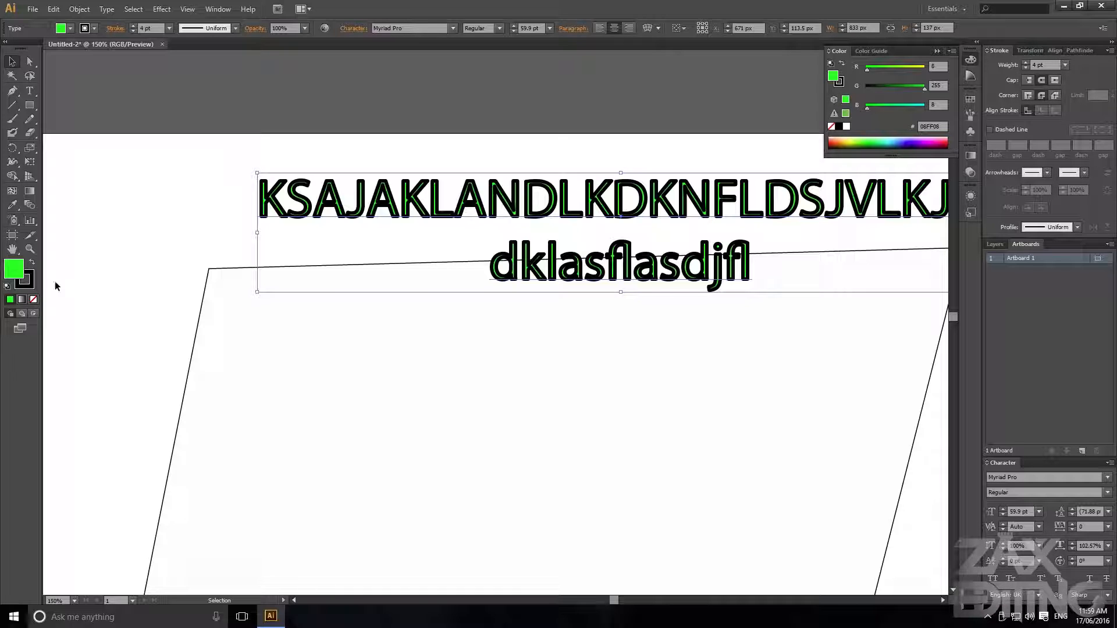
# Change the text's stroke color to red, #FF0000, and deselect the text
pyautogui.doubleClick(27, 285)
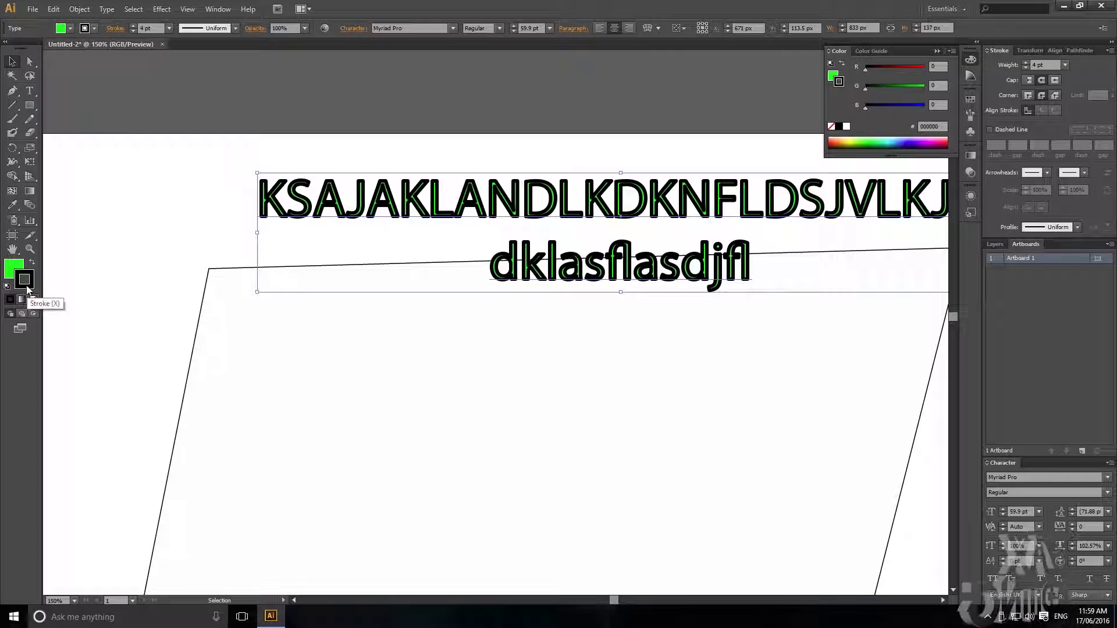
pyautogui.moveTo(353, 301); pyautogui.dragTo(420, 271)
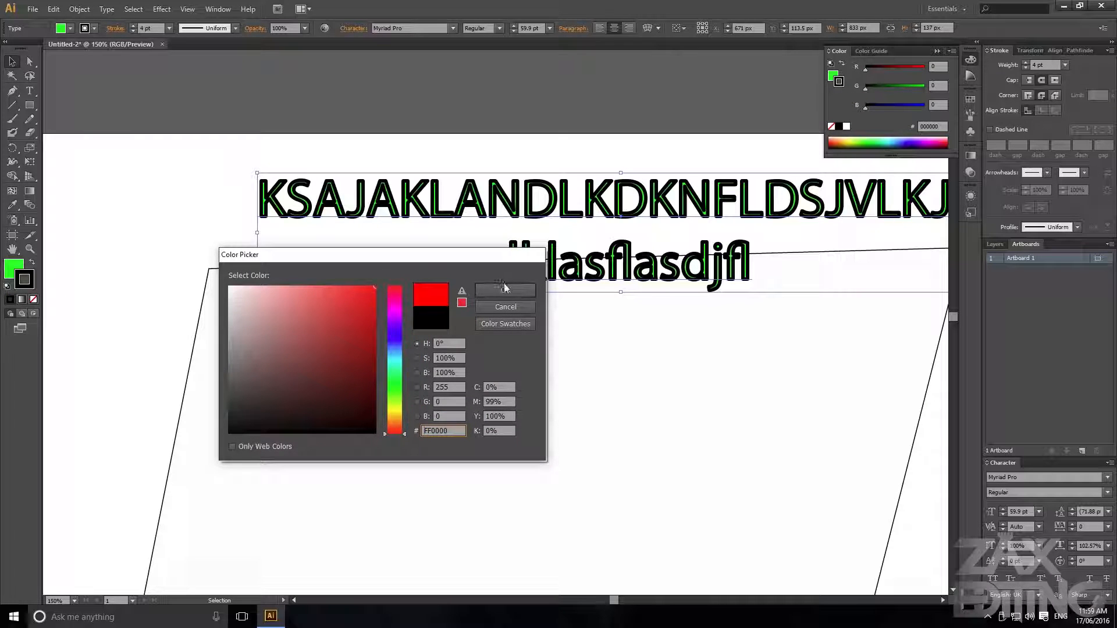
pyautogui.click(505, 289)
pyautogui.click(504, 129)
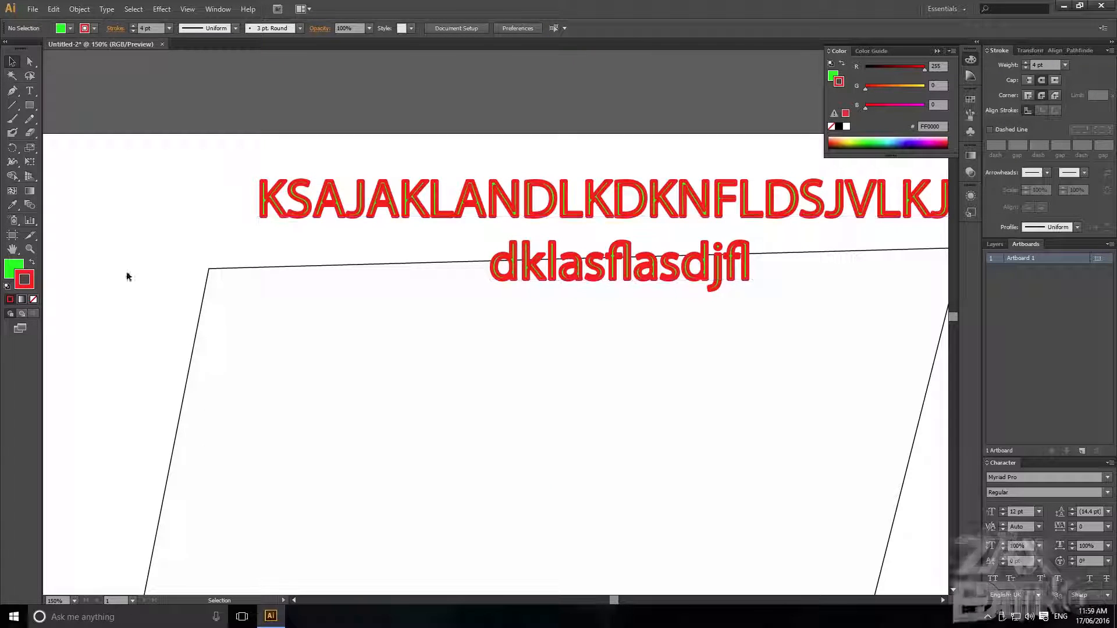
# Try to change the stroke color to near-black, #0A0707, with nothing selected
pyautogui.doubleClick(32, 284)
pyautogui.moveTo(275, 312); pyautogui.dragTo(228, 286)
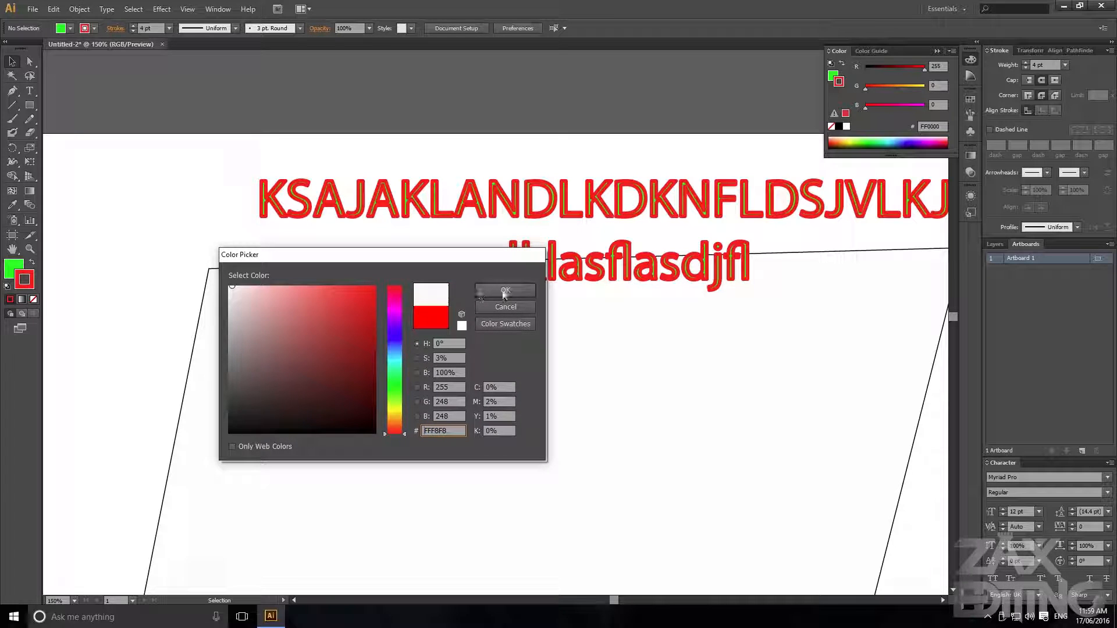
pyautogui.click(275, 427)
pyautogui.click(505, 289)
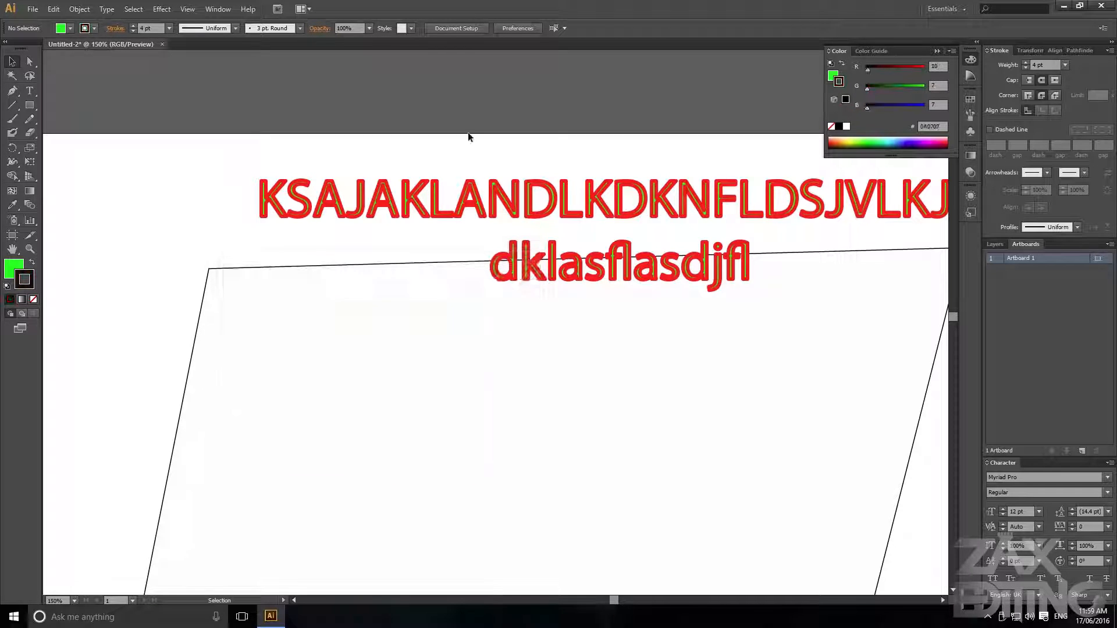
# Select the text and set its stroke color to black, #000000
pyautogui.click(421, 216)
pyautogui.doubleClick(25, 281)
pyautogui.click(284, 433)
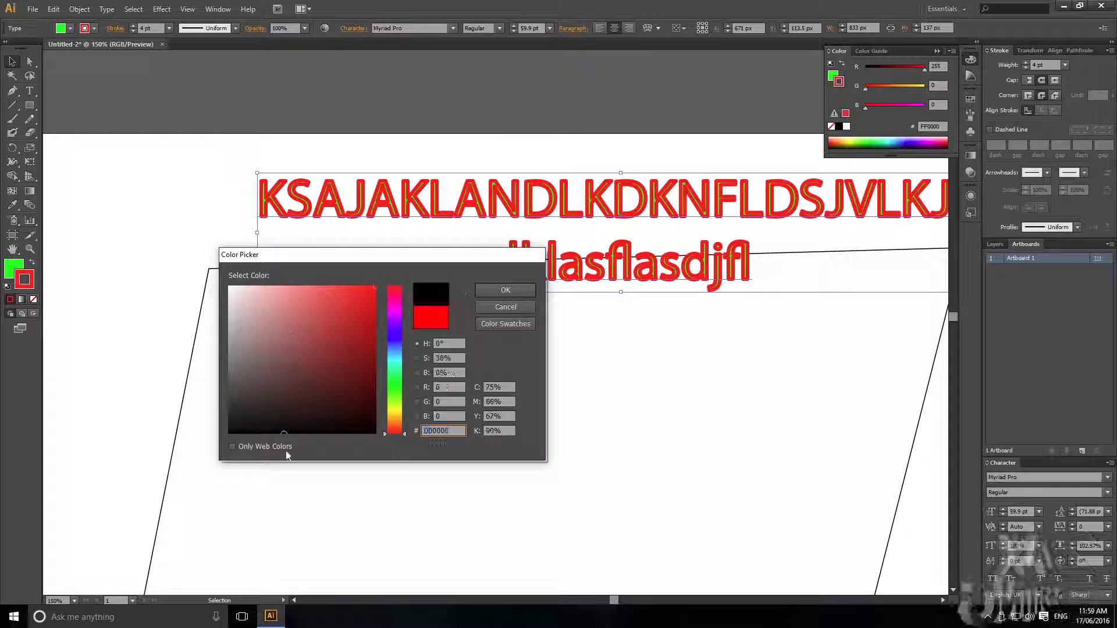
pyautogui.press('Return')
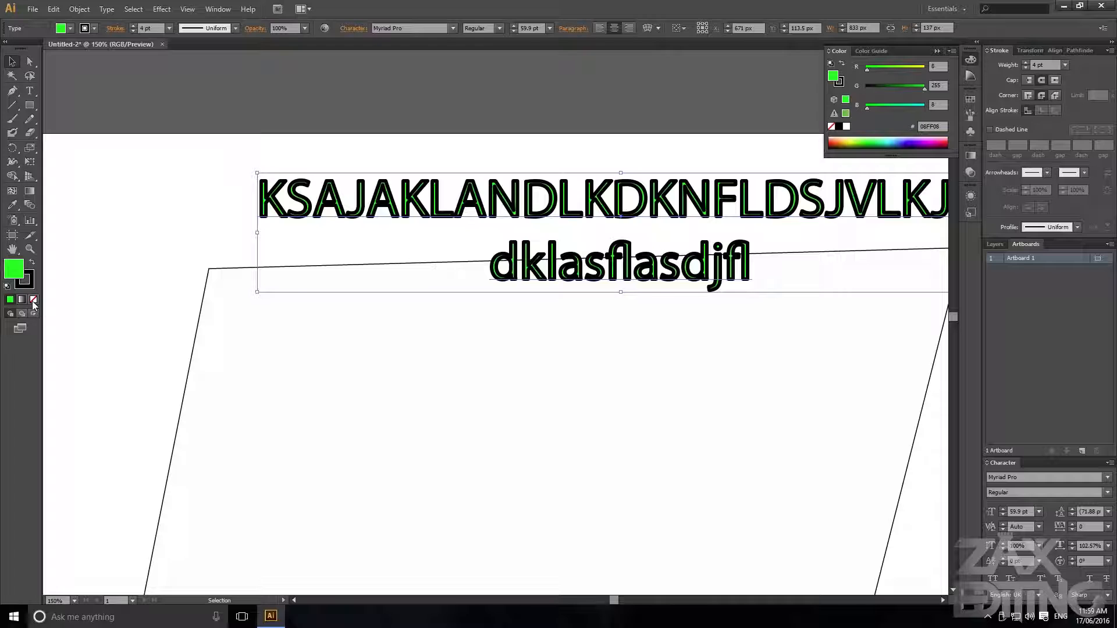
# Remove the selected text's green fill and apply the linear white-to-black gradient fill instead
pyautogui.click(33, 302)
pyautogui.click(21, 299)
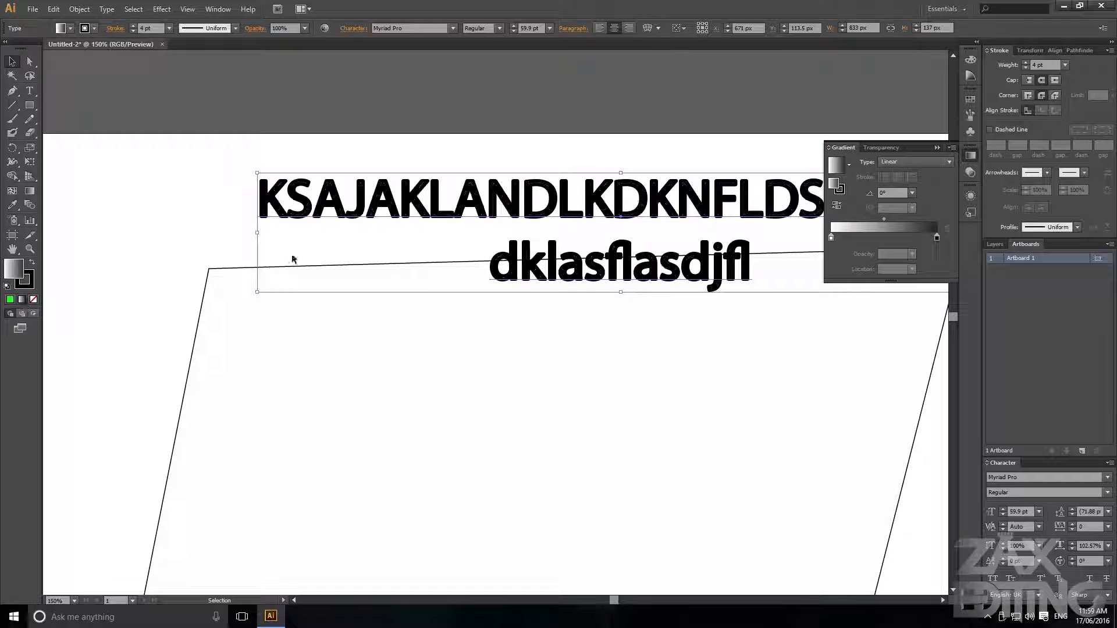
pyautogui.click(950, 148)
pyautogui.click(968, 150)
pyautogui.click(951, 148)
pyautogui.click(968, 151)
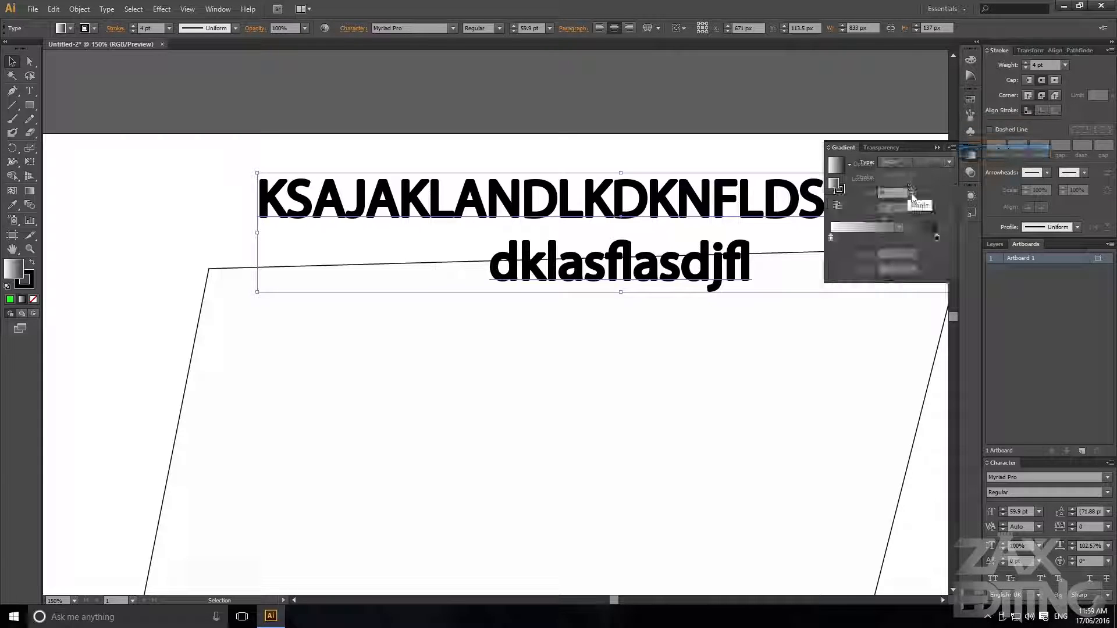
# Switch the gradient's white color stop from grayscale to CMYK mode and try to recolor it
pyautogui.doubleClick(831, 238)
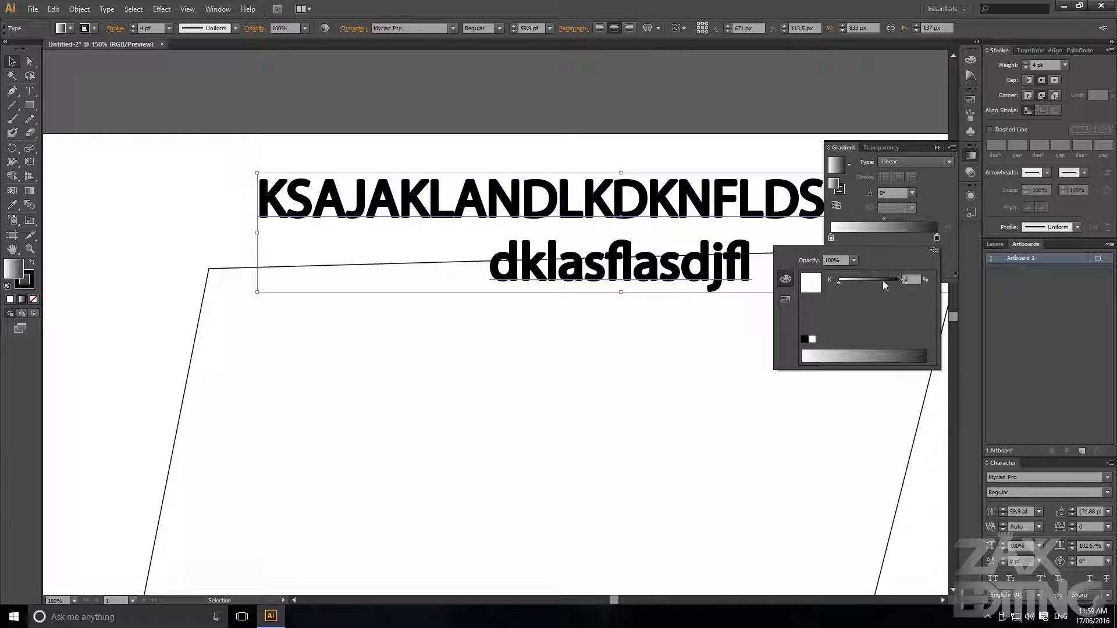
pyautogui.moveTo(837, 283)
pyautogui.mouseDown()
pyautogui.moveTo(888, 289)
pyautogui.moveTo(826, 289)
pyautogui.mouseUp()
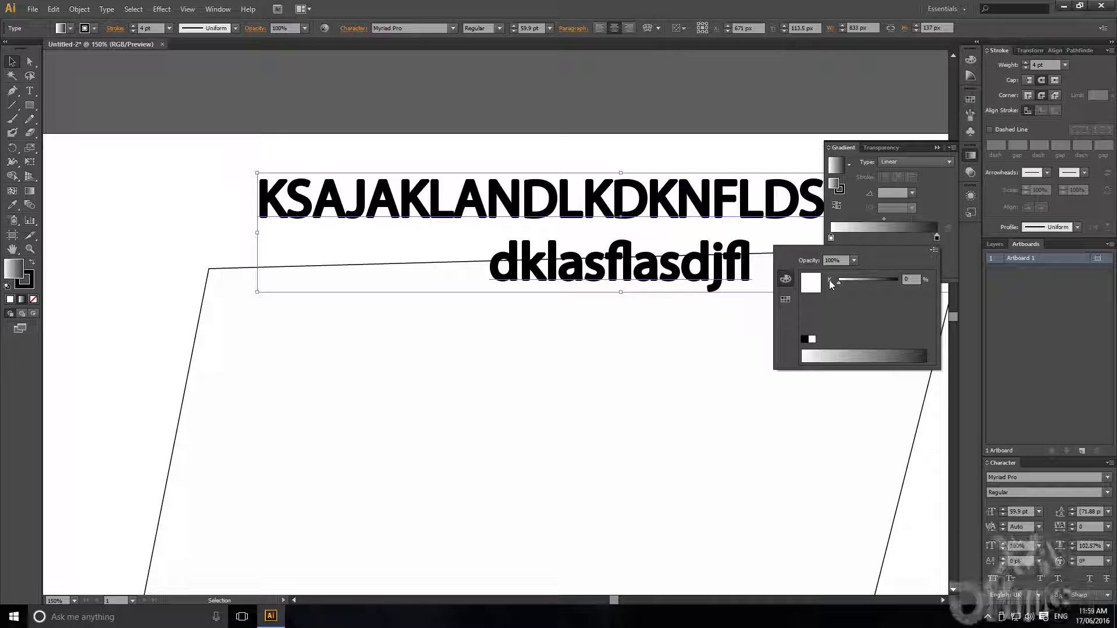
pyautogui.click(933, 249)
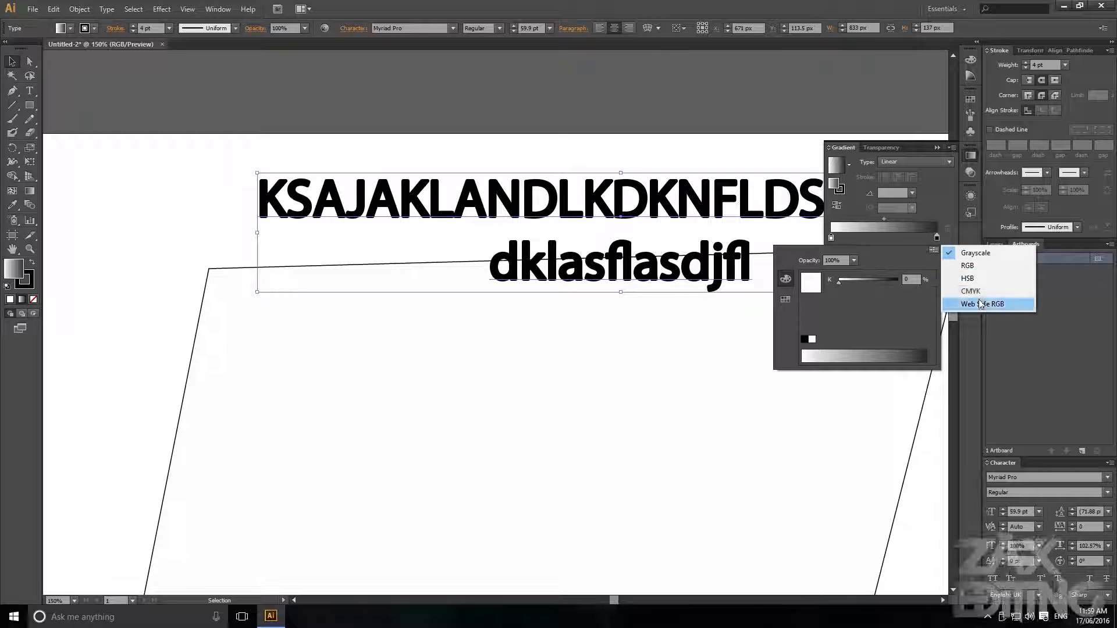
pyautogui.click(973, 292)
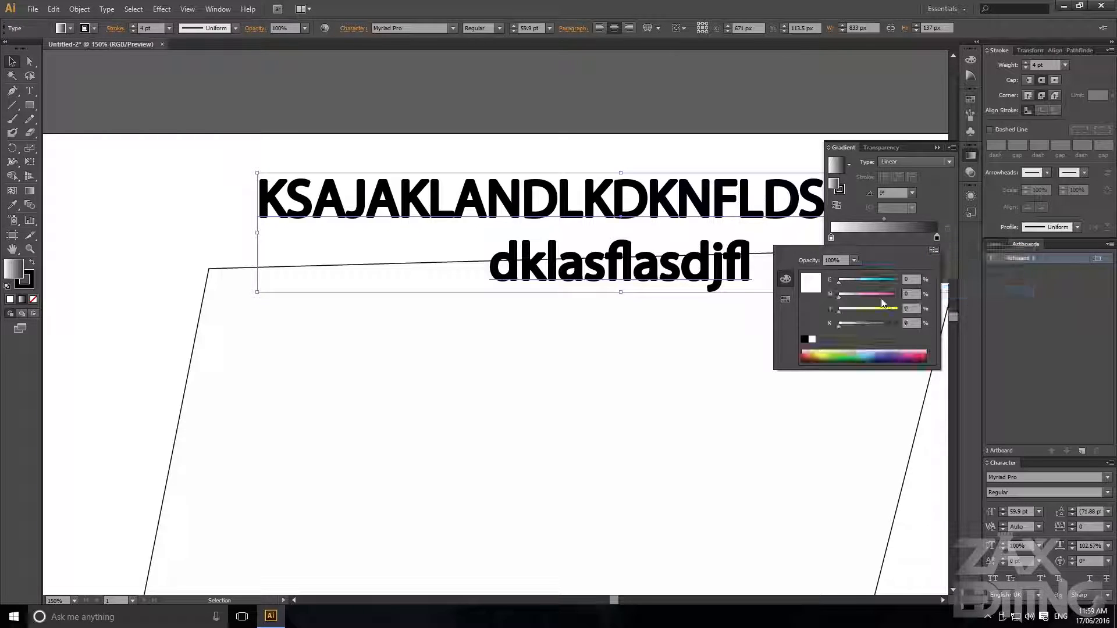
pyautogui.moveTo(839, 282)
pyautogui.mouseDown()
pyautogui.moveTo(853, 282)
pyautogui.moveTo(838, 294)
pyautogui.mouseUp()
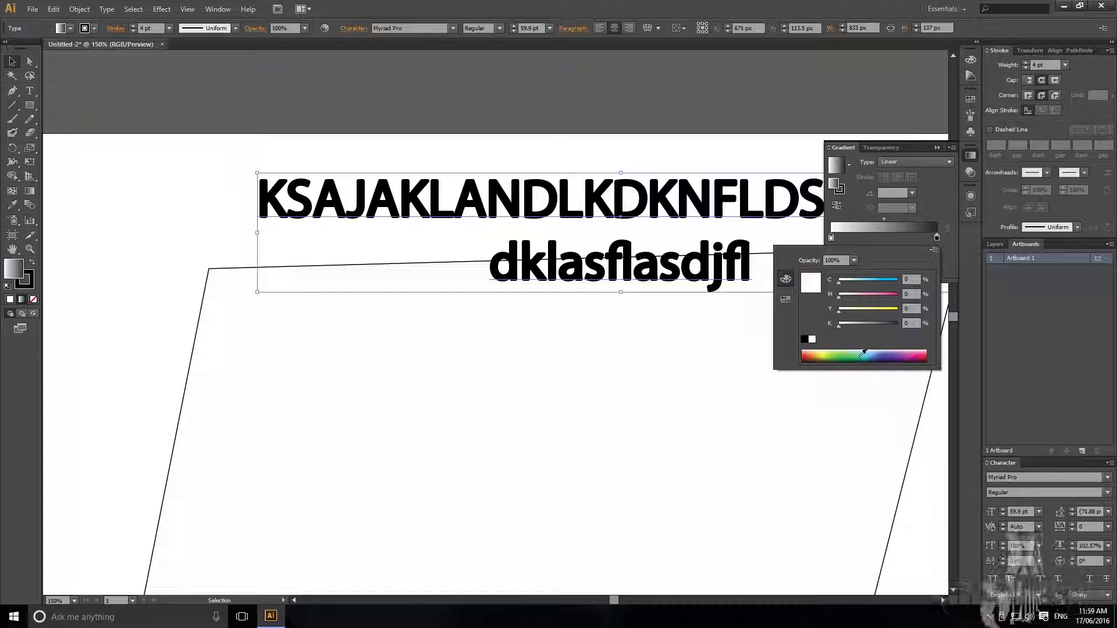
pyautogui.moveTo(861, 356); pyautogui.dragTo(907, 258)
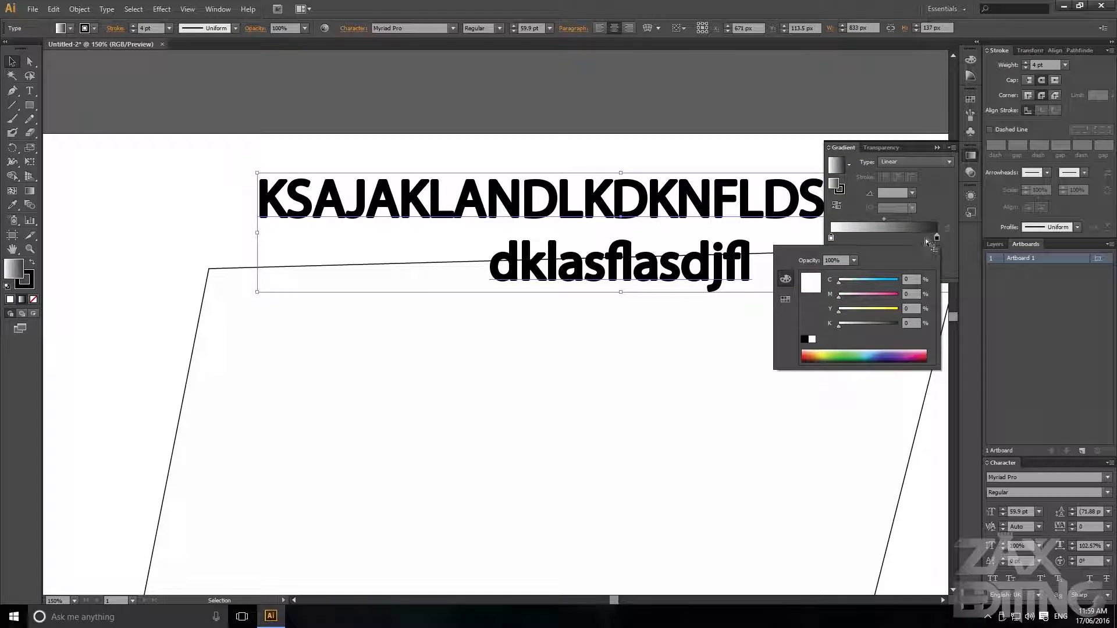
# Make an opacity mask for the text and paint a black Paintbrush stroke across the text inside the mask
pyautogui.click(881, 147)
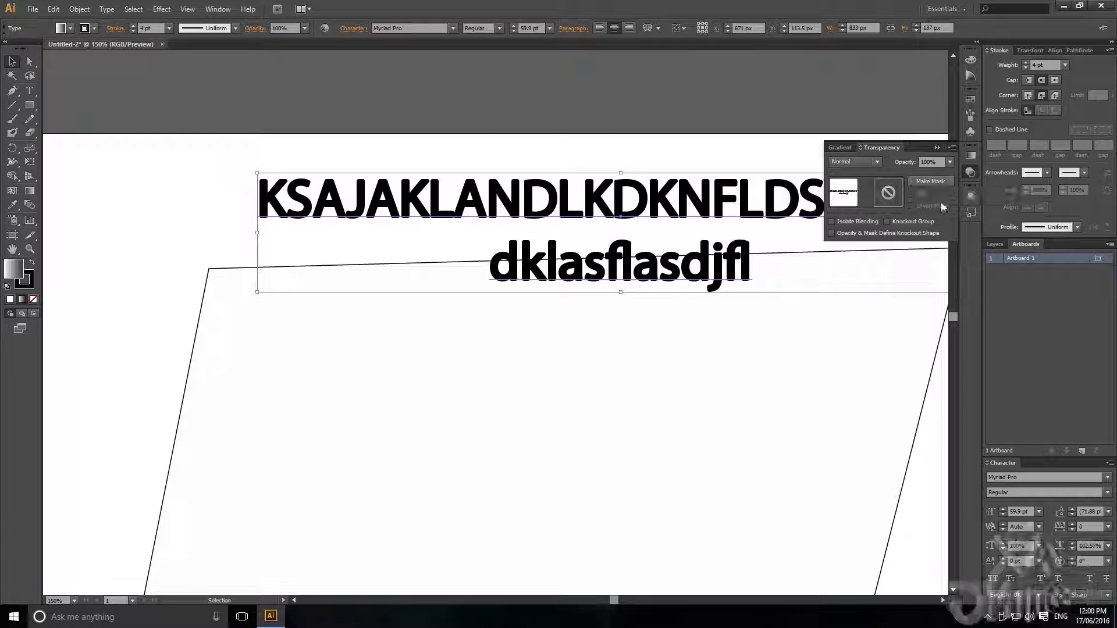
pyautogui.click(994, 244)
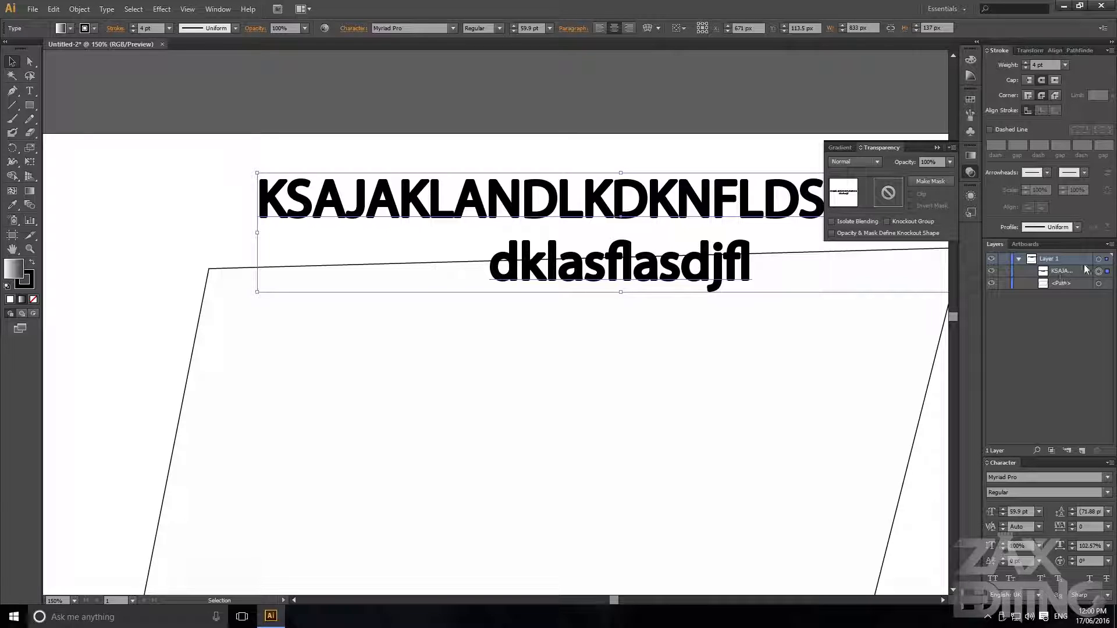
pyautogui.click(925, 181)
pyautogui.click(889, 193)
pyautogui.press('b')
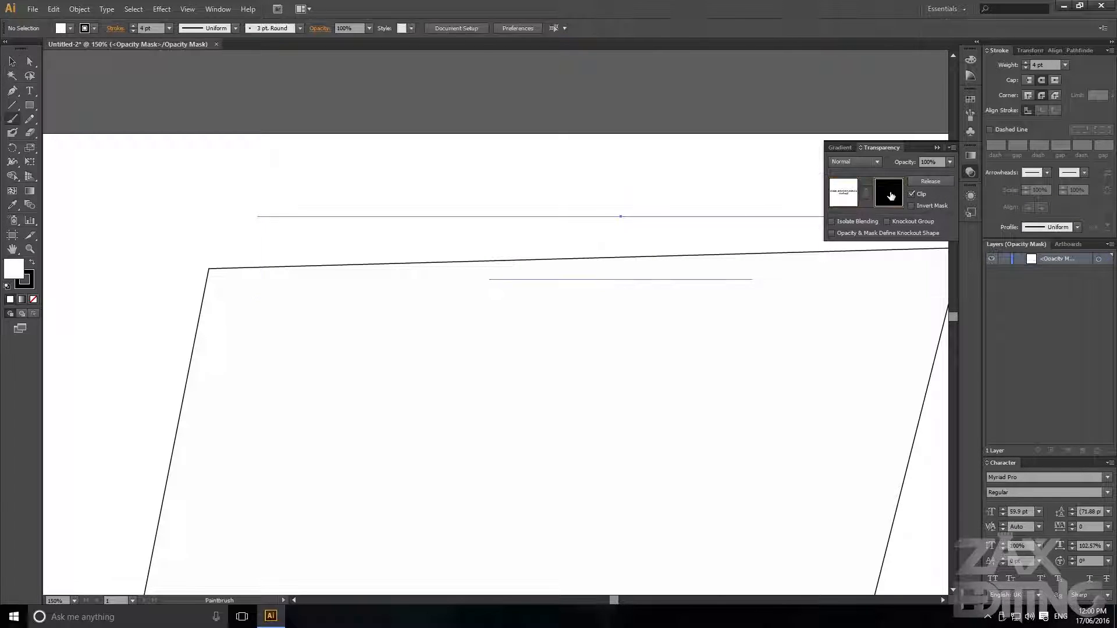
pyautogui.moveTo(427, 189); pyautogui.dragTo(487, 166)
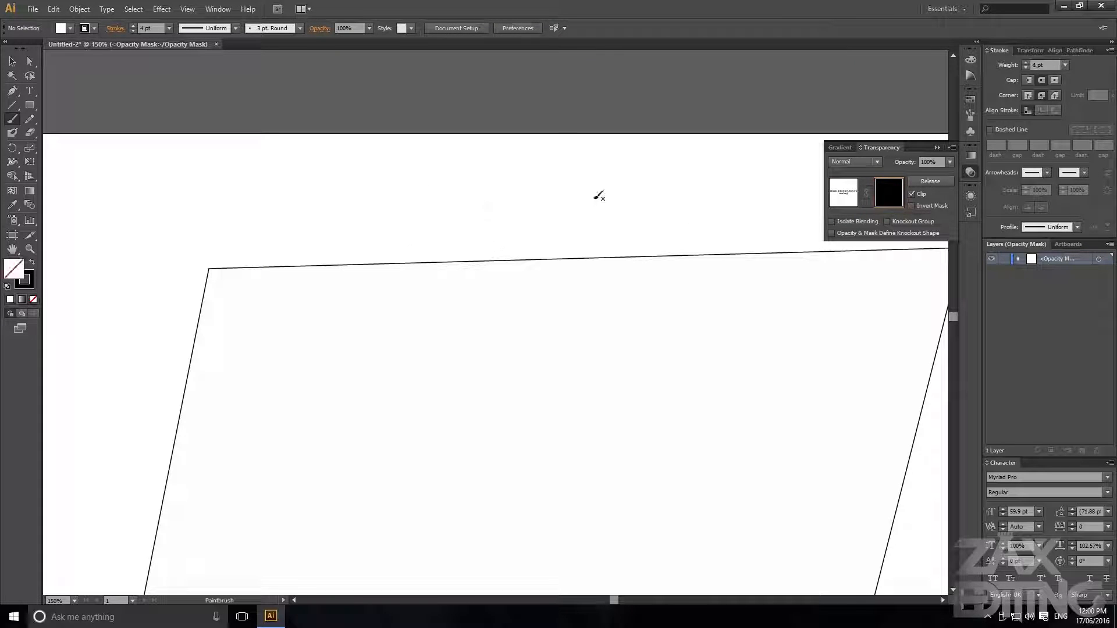
# Set the stroke color to white for painting in the opacity mask
pyautogui.doubleClick(26, 277)
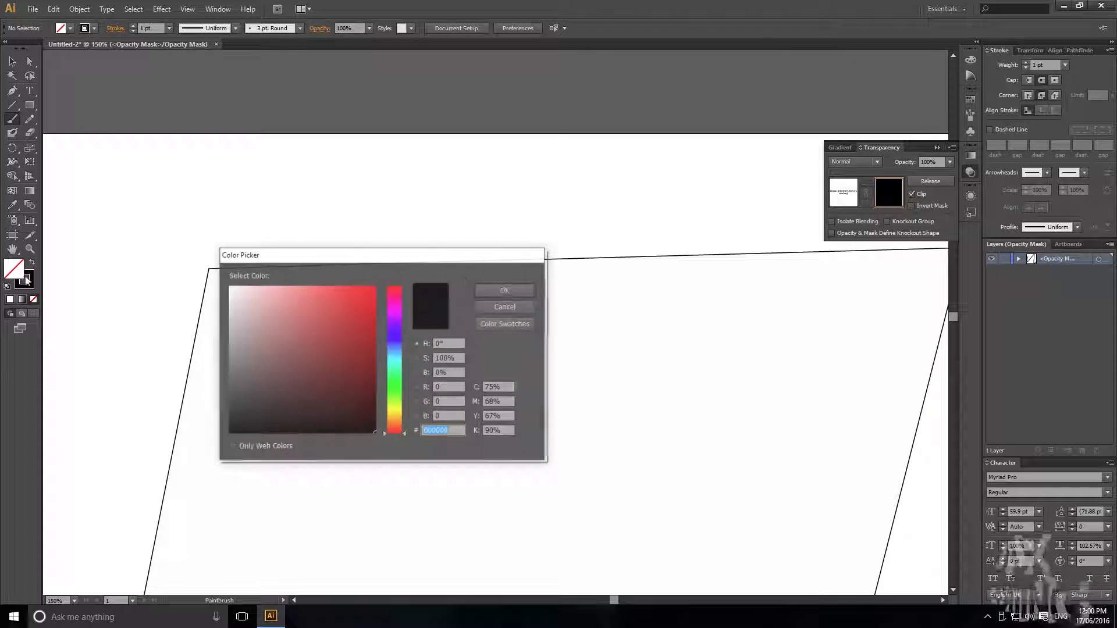
pyautogui.click(492, 308)
pyautogui.doubleClick(23, 285)
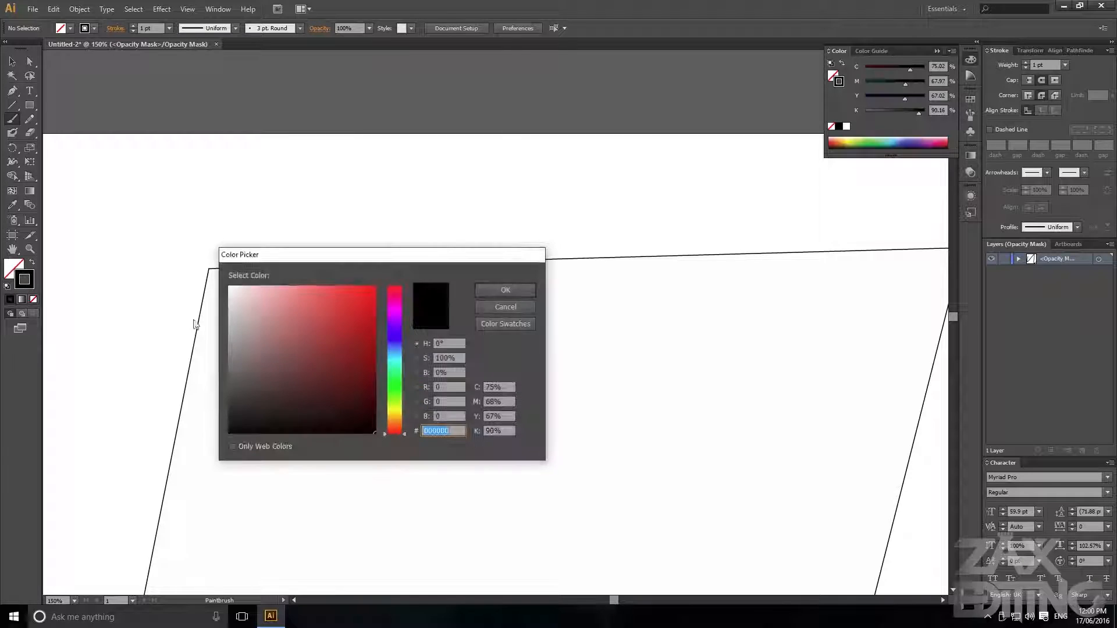
pyautogui.click(228, 285)
pyautogui.click(497, 292)
# Paint white freehand Paintbrush strokes back and forth over both lines of text inside the opacity mask
pyautogui.moveTo(529, 150)
pyautogui.mouseDown()
pyautogui.moveTo(631, 221)
pyautogui.moveTo(640, 204)
pyautogui.mouseUp()
pyautogui.moveTo(540, 275)
pyautogui.mouseDown()
pyautogui.moveTo(416, 224)
pyautogui.moveTo(656, 193)
pyautogui.mouseUp()
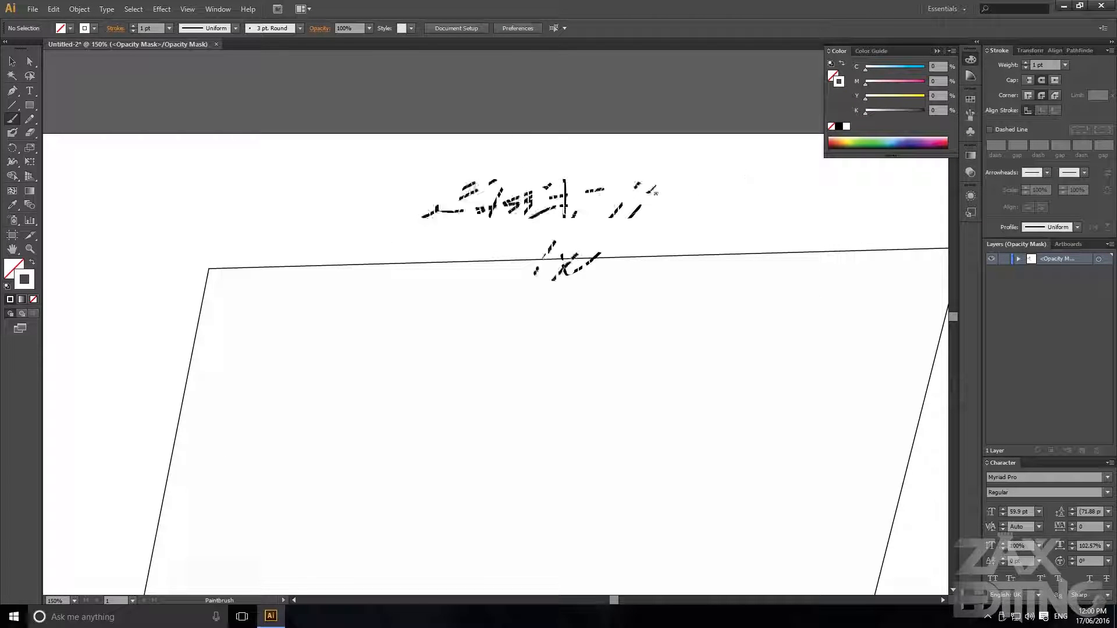
pyautogui.moveTo(596, 170)
pyautogui.mouseDown()
pyautogui.moveTo(552, 169)
pyautogui.moveTo(424, 239)
pyautogui.moveTo(648, 256)
pyautogui.moveTo(483, 206)
pyautogui.moveTo(645, 192)
pyautogui.moveTo(527, 214)
pyautogui.mouseUp()
pyautogui.moveTo(646, 204); pyautogui.dragTo(460, 260)
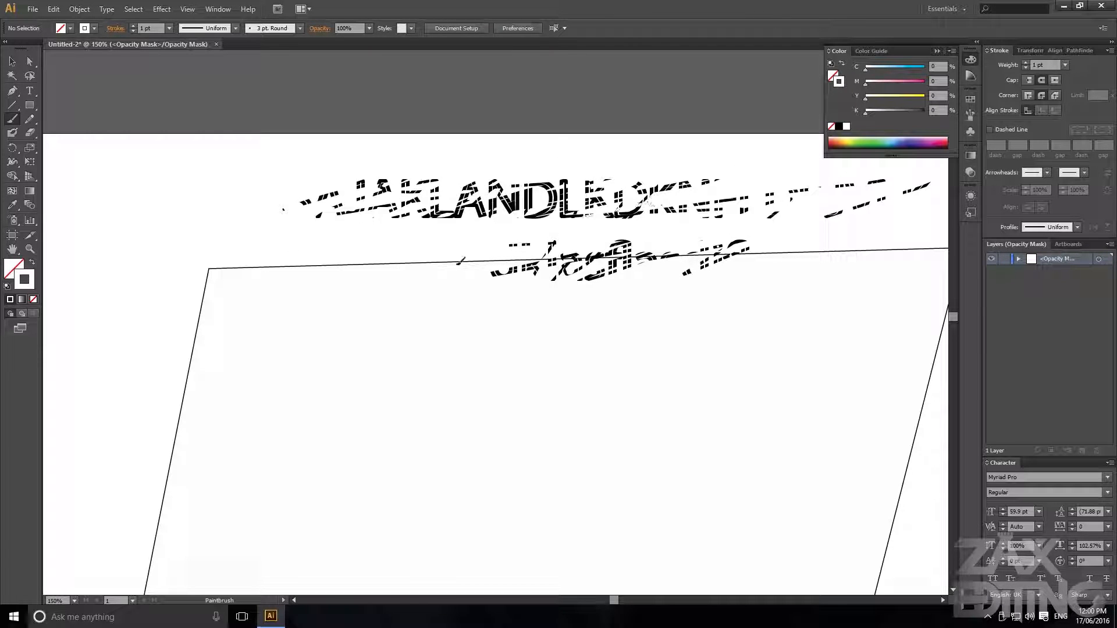
pyautogui.moveTo(664, 221); pyautogui.dragTo(821, 195)
# Select all the mask's brush strokes, leave mask editing and release the text's opacity mask
pyautogui.click(13, 61)
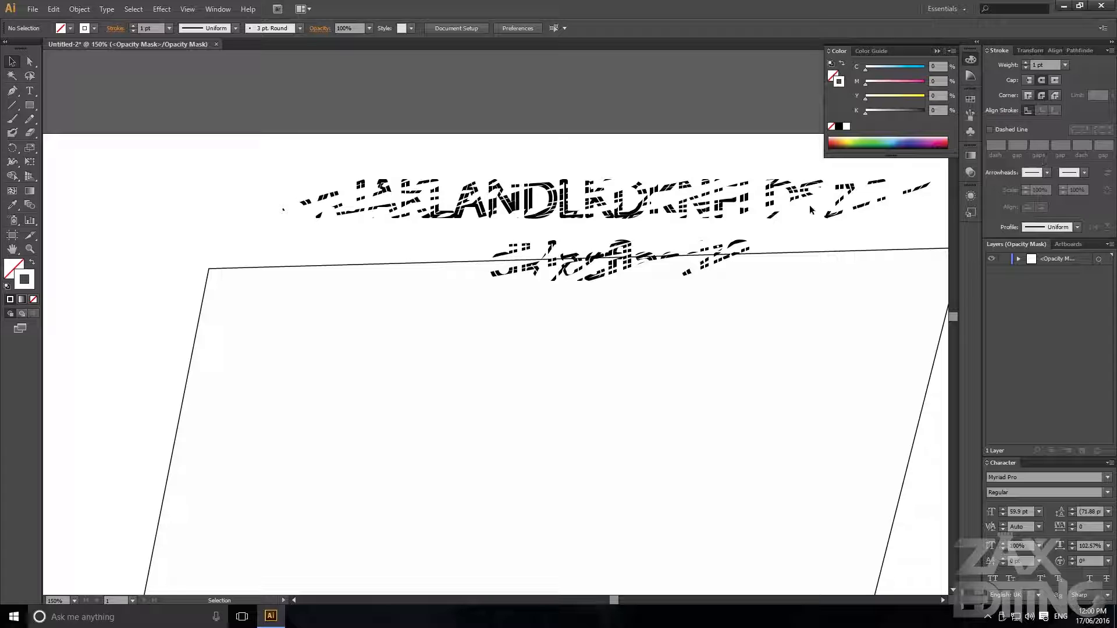
pyautogui.click(1098, 258)
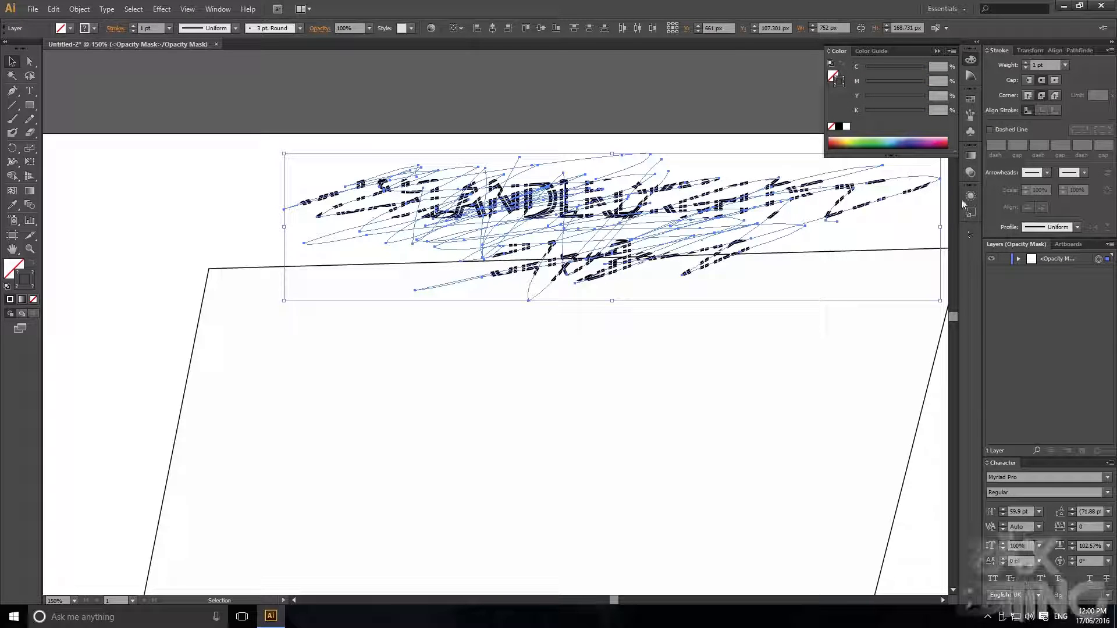
pyautogui.click(970, 172)
pyautogui.click(843, 192)
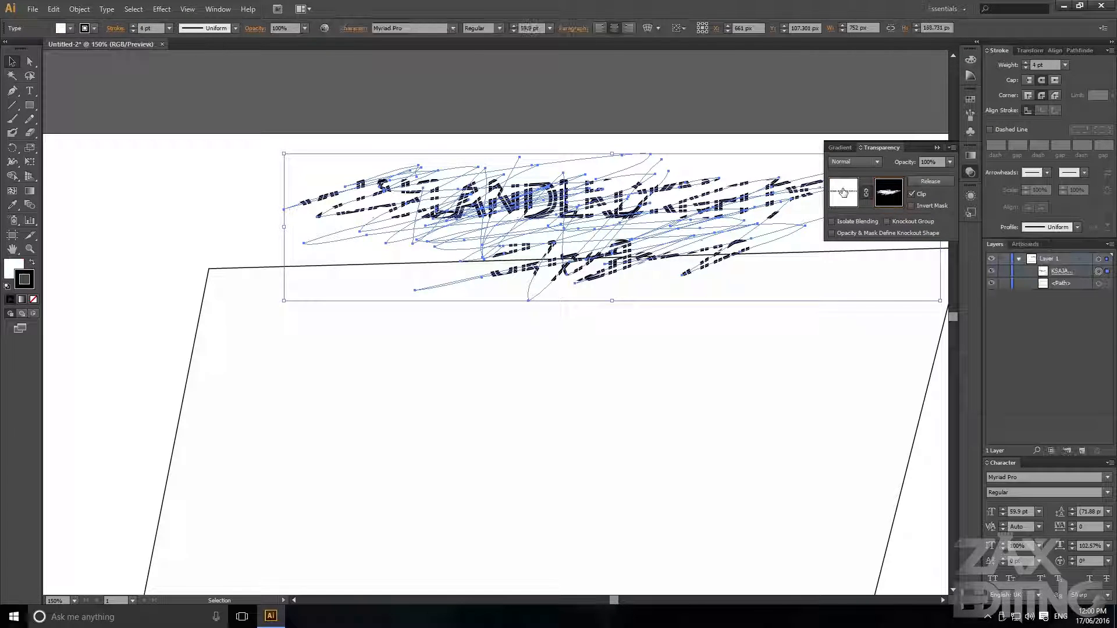
pyautogui.click(889, 193)
pyautogui.click(931, 181)
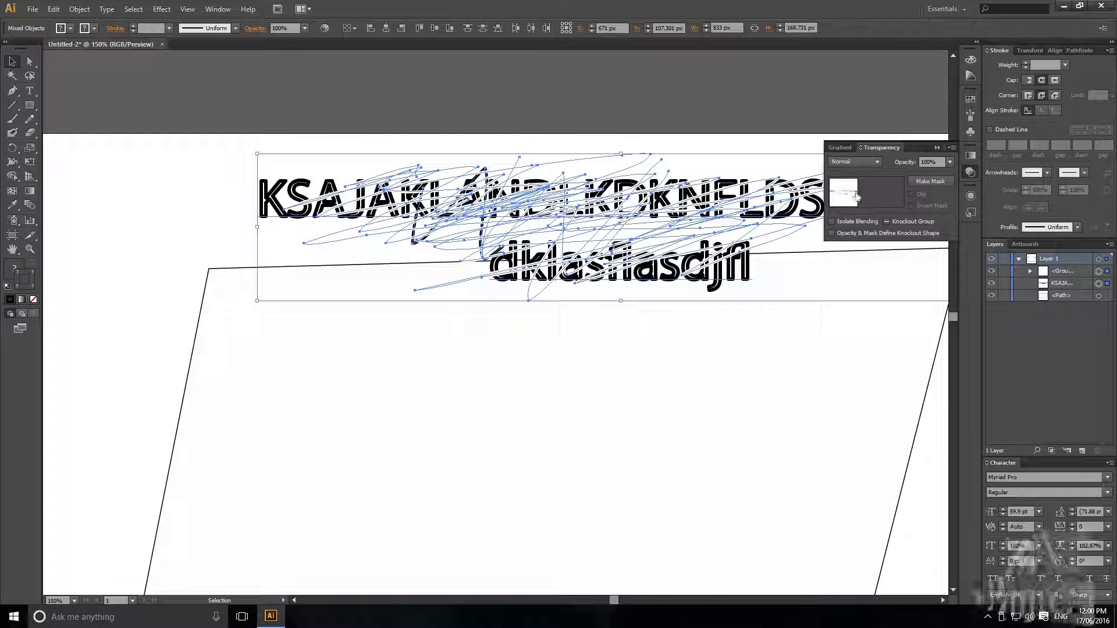
# Delete the released group of white brush strokes covering the text
pyautogui.click(774, 137)
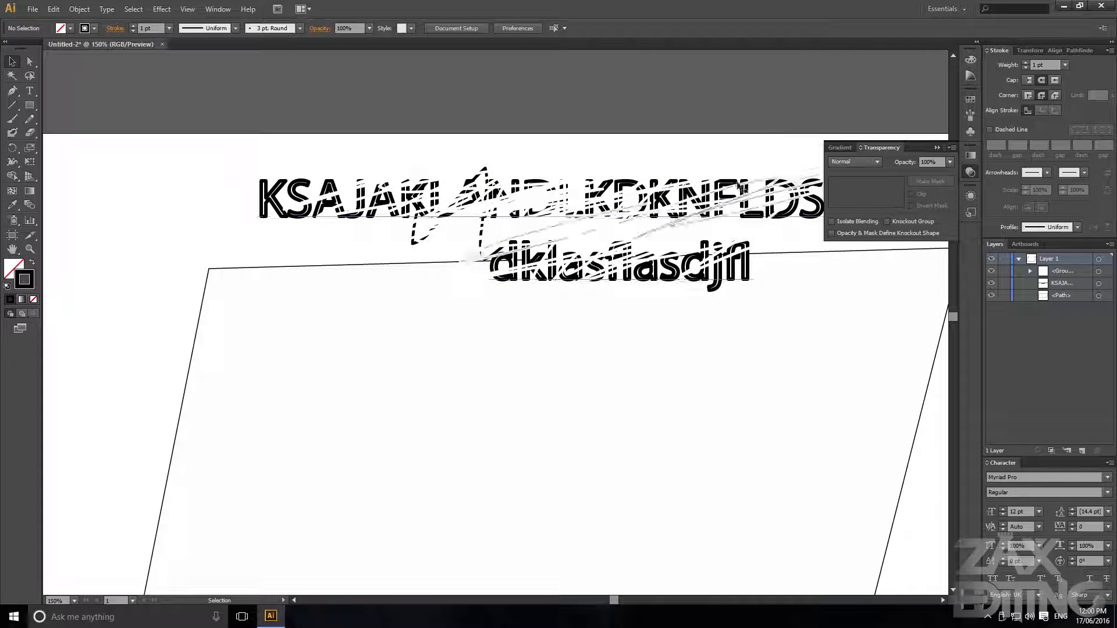
pyautogui.click(567, 156)
pyautogui.press('Delete')
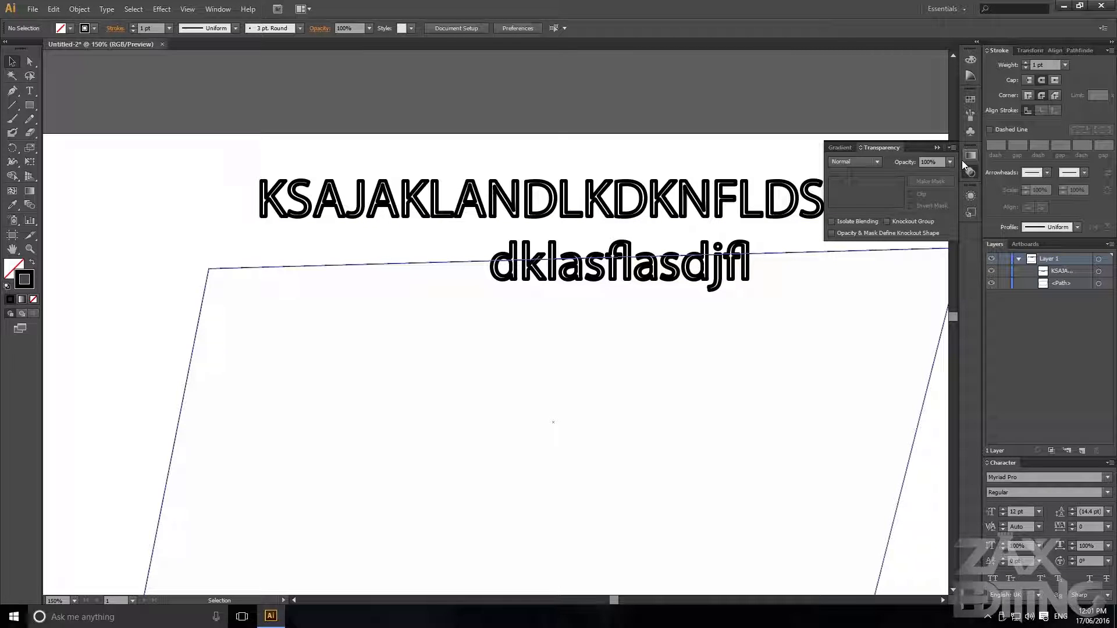
pyautogui.click(971, 195)
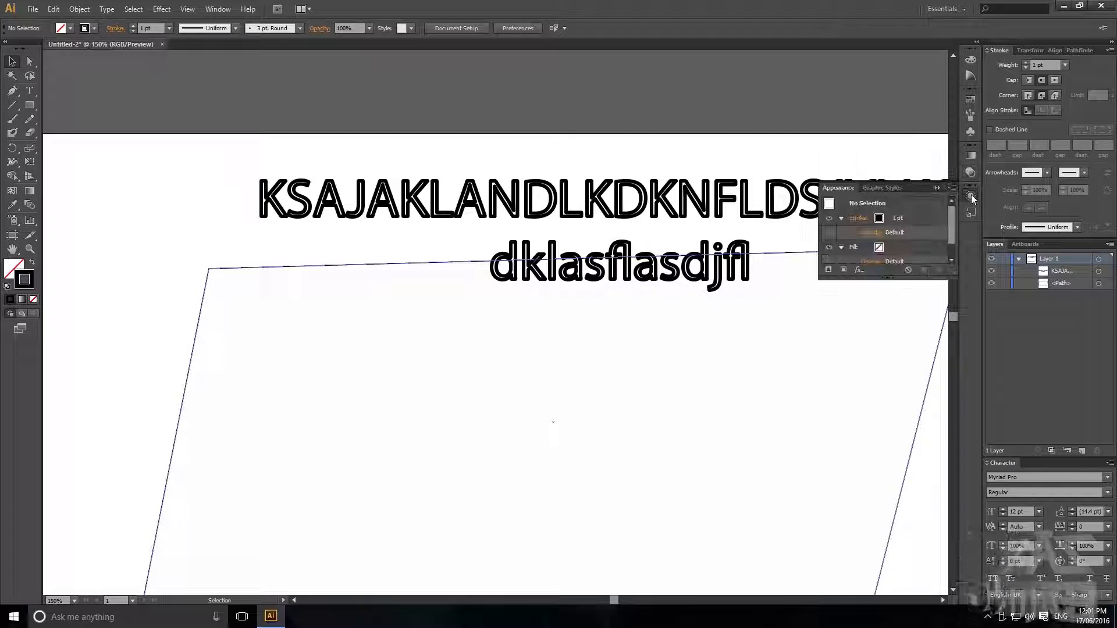
pyautogui.click(971, 195)
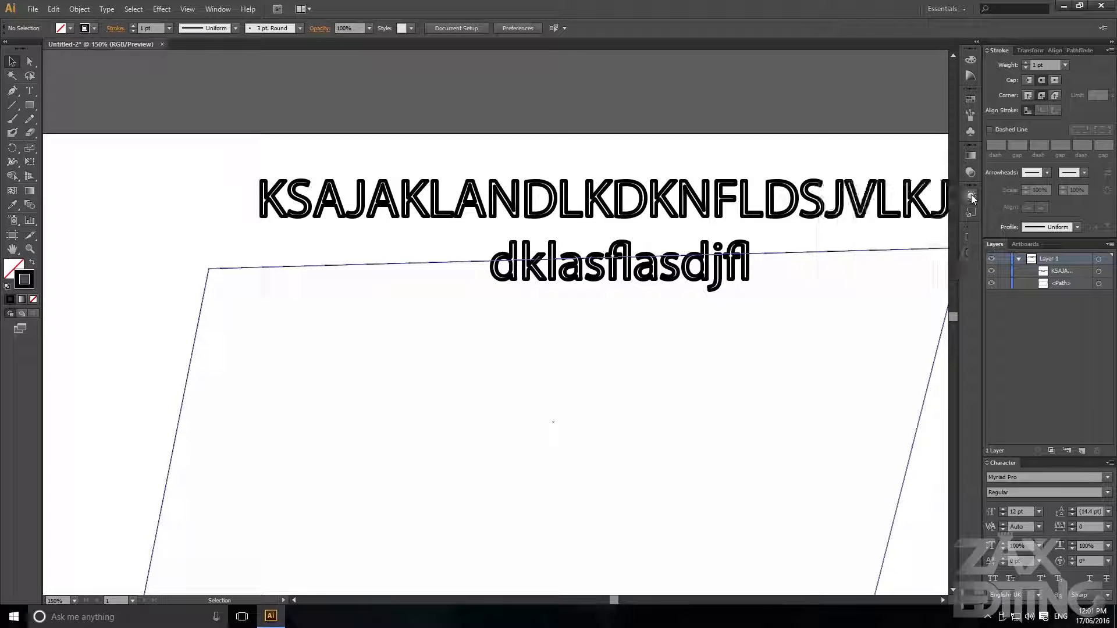
# Move the two-line text up and to the left, and delete it from the artboard
pyautogui.click(492, 229)
pyautogui.moveTo(527, 200); pyautogui.dragTo(451, 177)
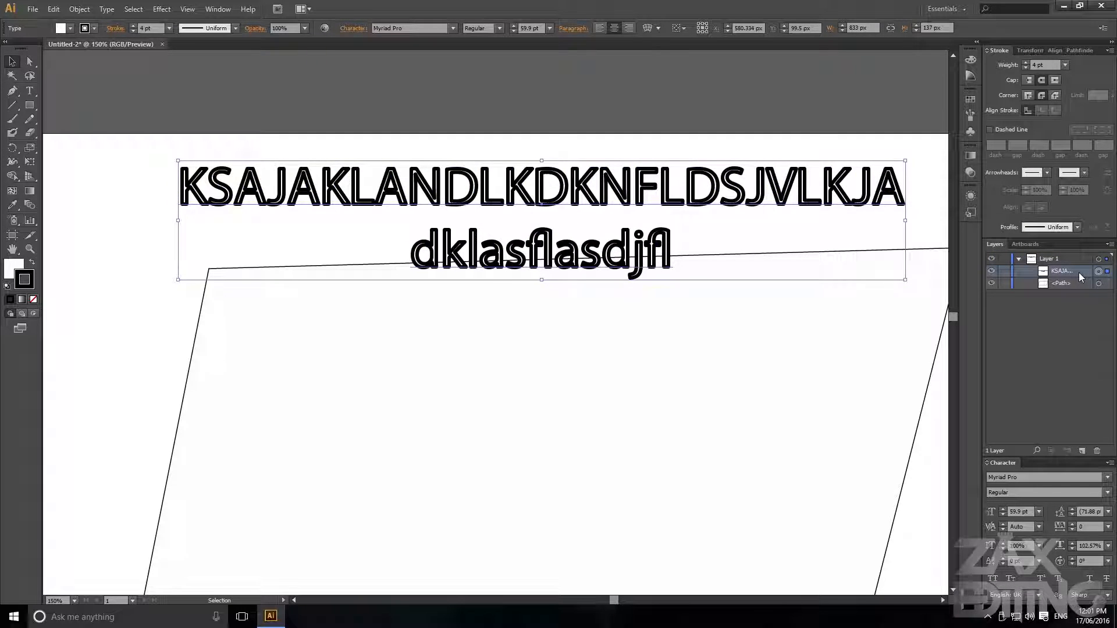
pyautogui.press('Delete')
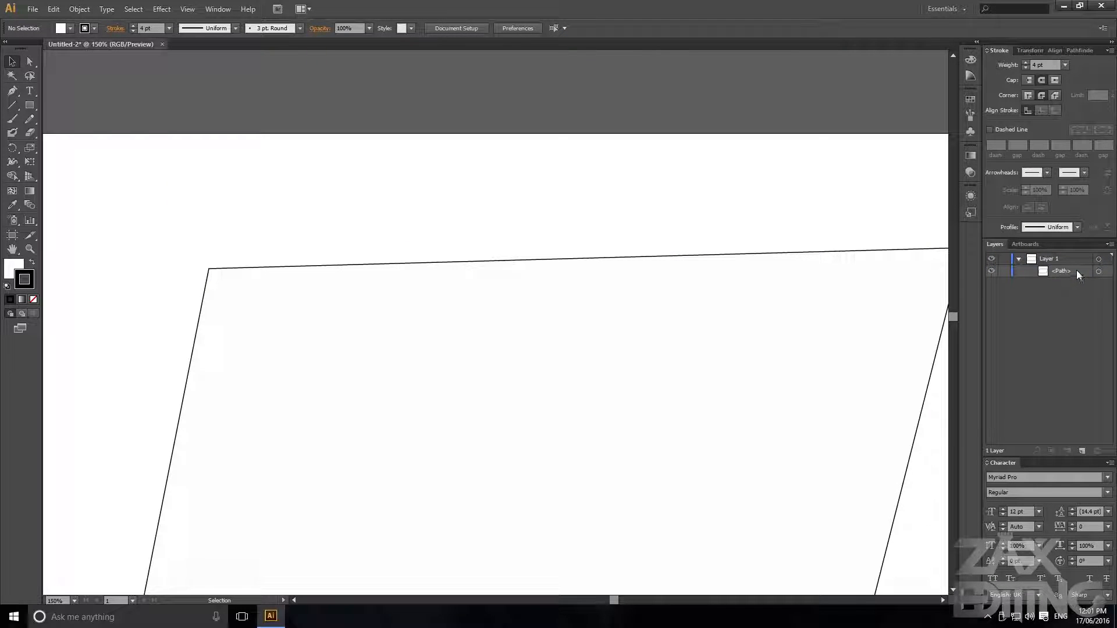
# Add the point text "TEXT" above the reshaped rectangle and scale it up to about 309 by 162 px
pyautogui.click(32, 92)
pyautogui.click(410, 183)
pyautogui.write('TEXT')
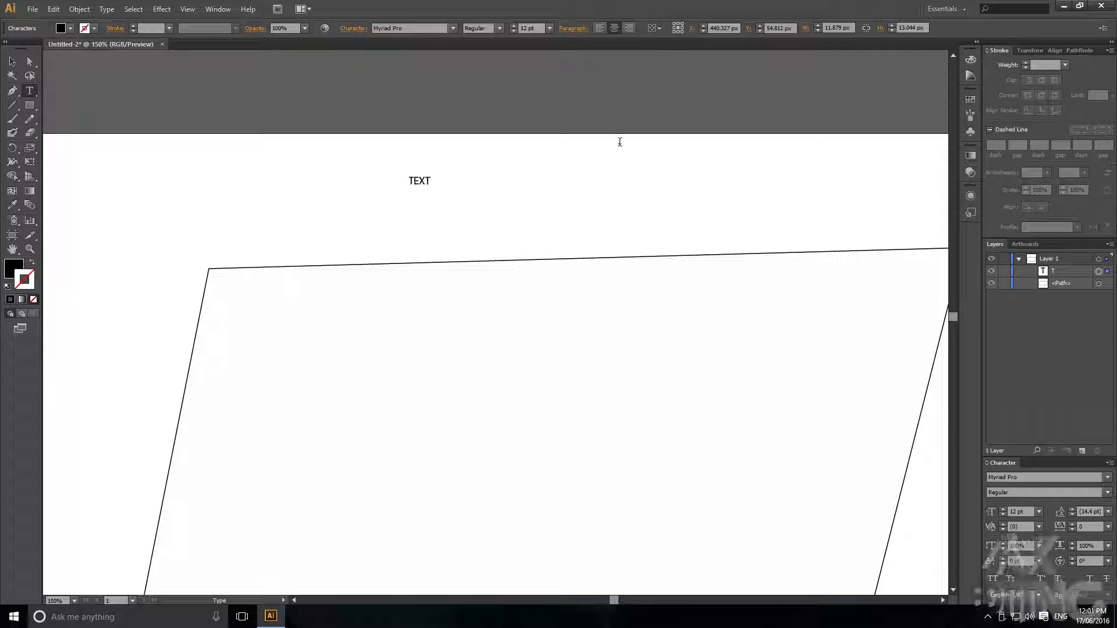
pyautogui.click(13, 61)
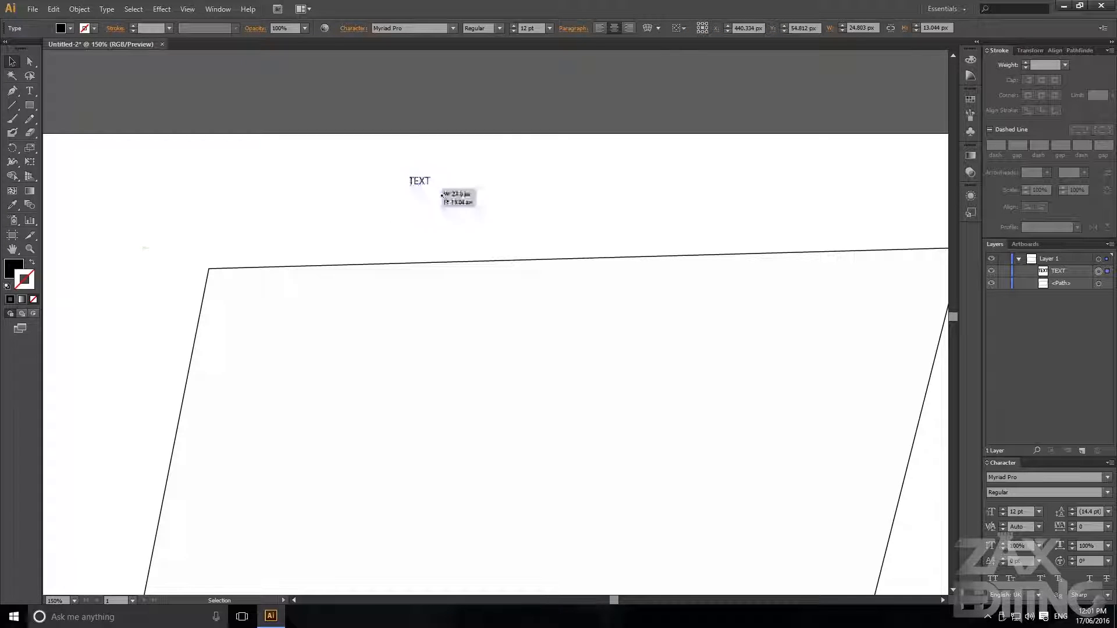
pyautogui.moveTo(442, 196); pyautogui.dragTo(518, 238)
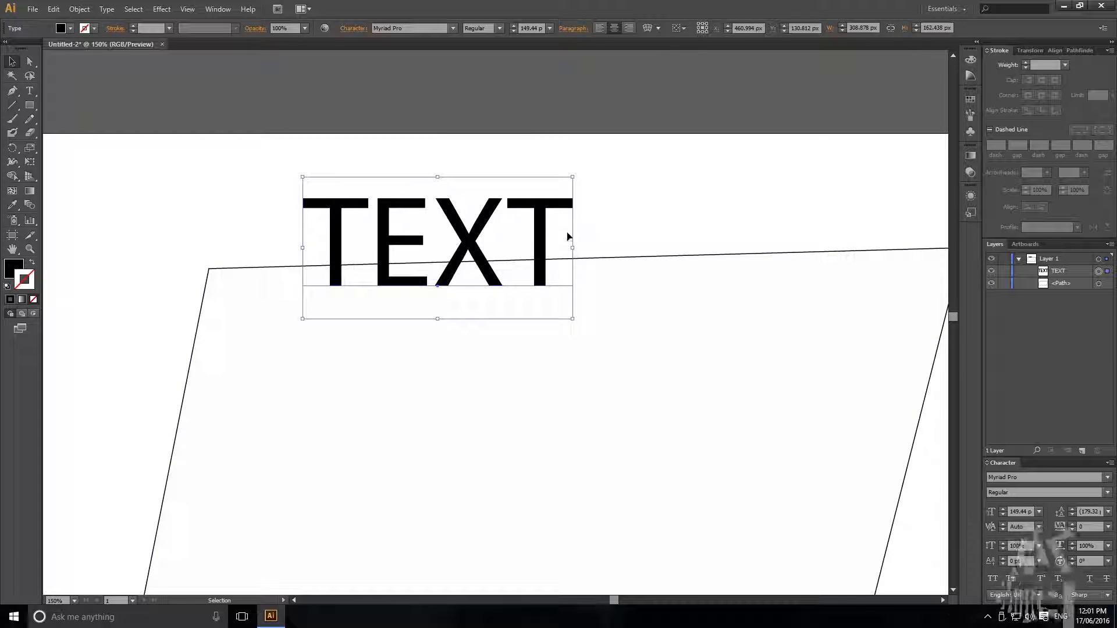
# Convert the word "TEXT" to outlines with Create Outlines and deselect it
pyautogui.click(107, 9)
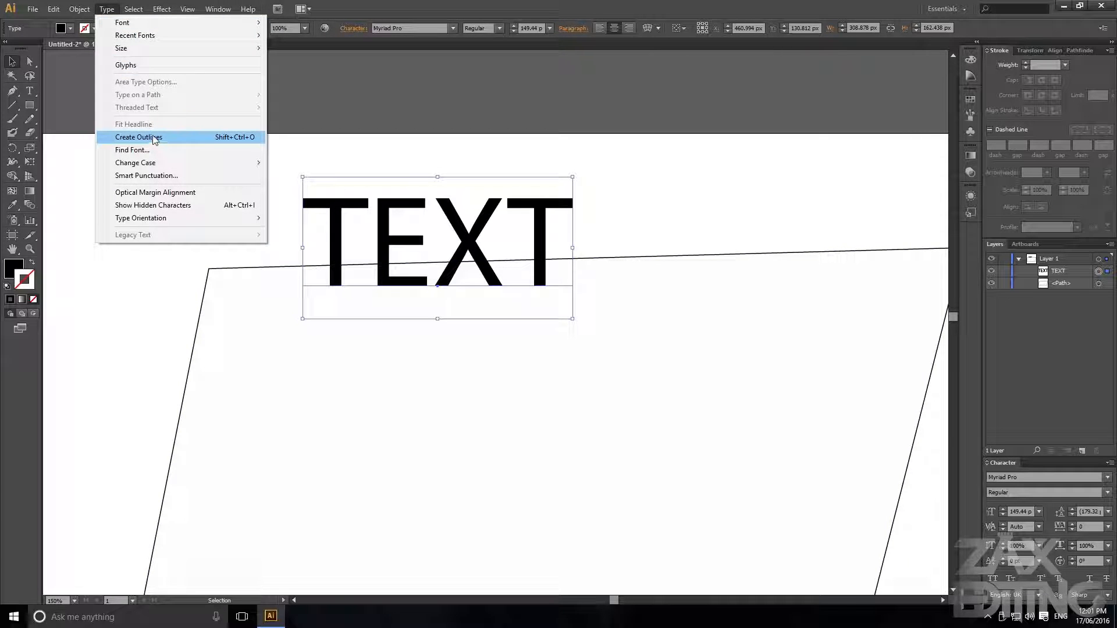
pyautogui.click(191, 143)
pyautogui.click(629, 190)
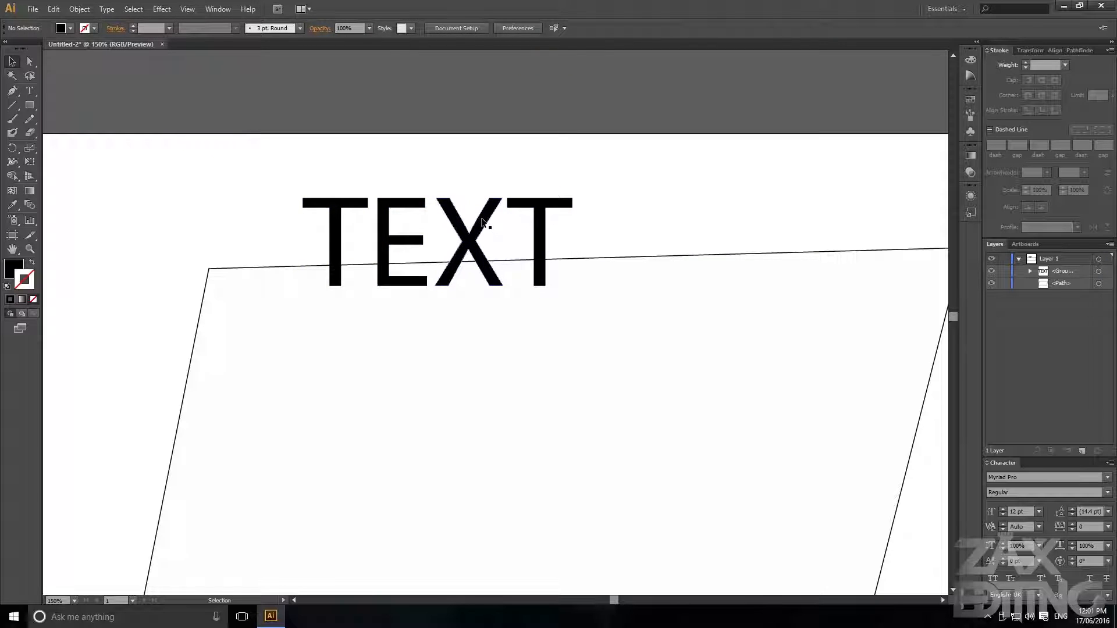
# Move the anchor at the inner right corner of the last T down and outward to about X 601 px, Y 107 px
pyautogui.click(482, 219)
pyautogui.scroll(4, 557, 201)
pyautogui.click(536, 236)
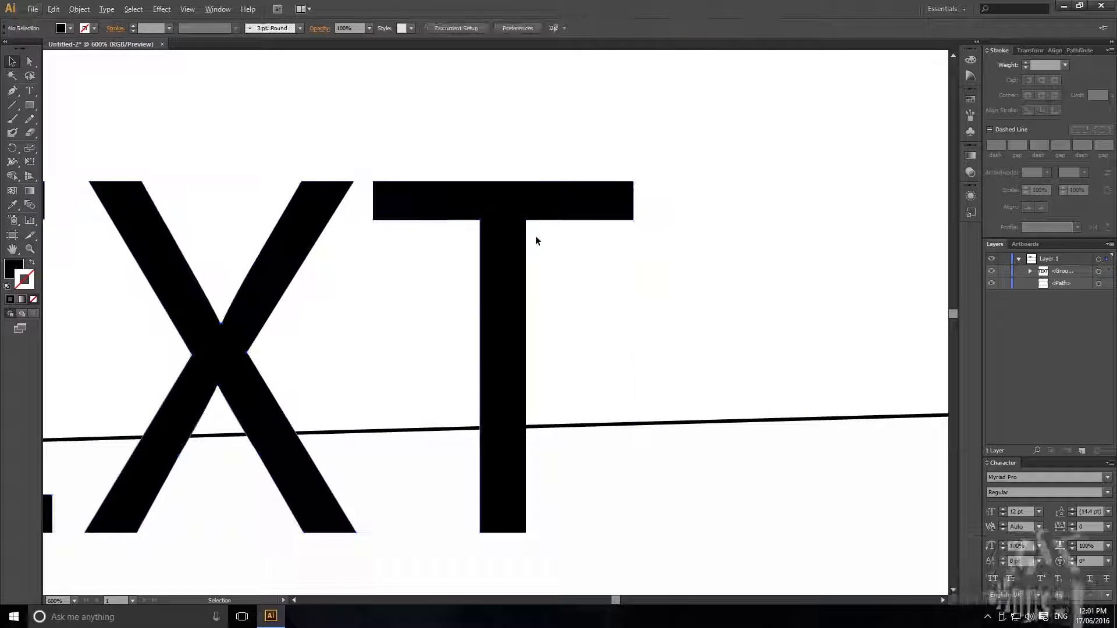
pyautogui.press('a')
pyautogui.click(511, 216)
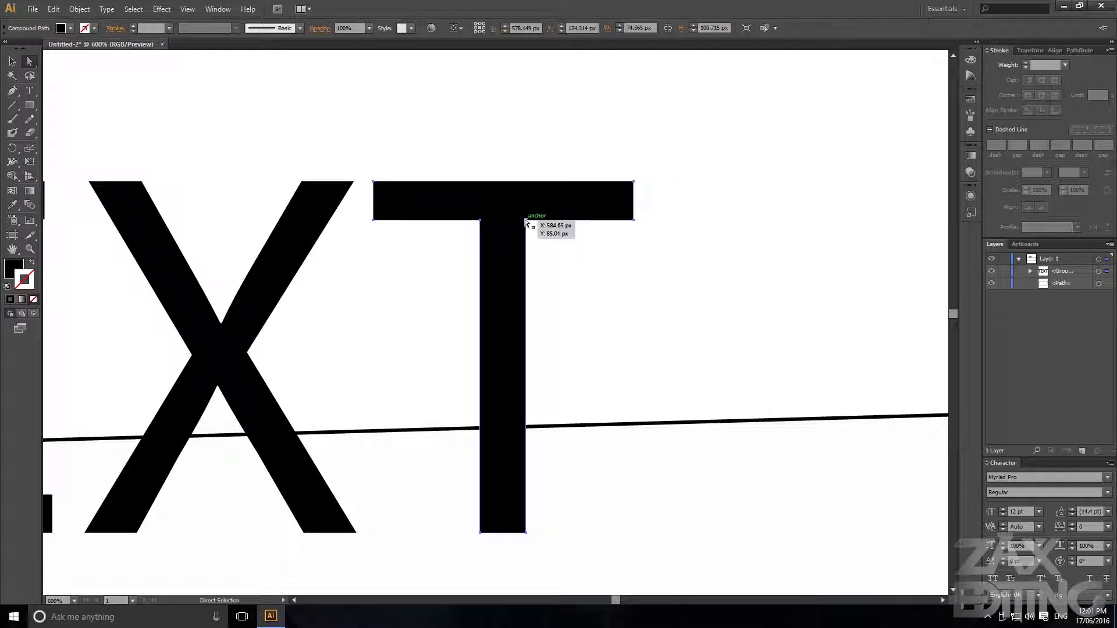
pyautogui.click(527, 221)
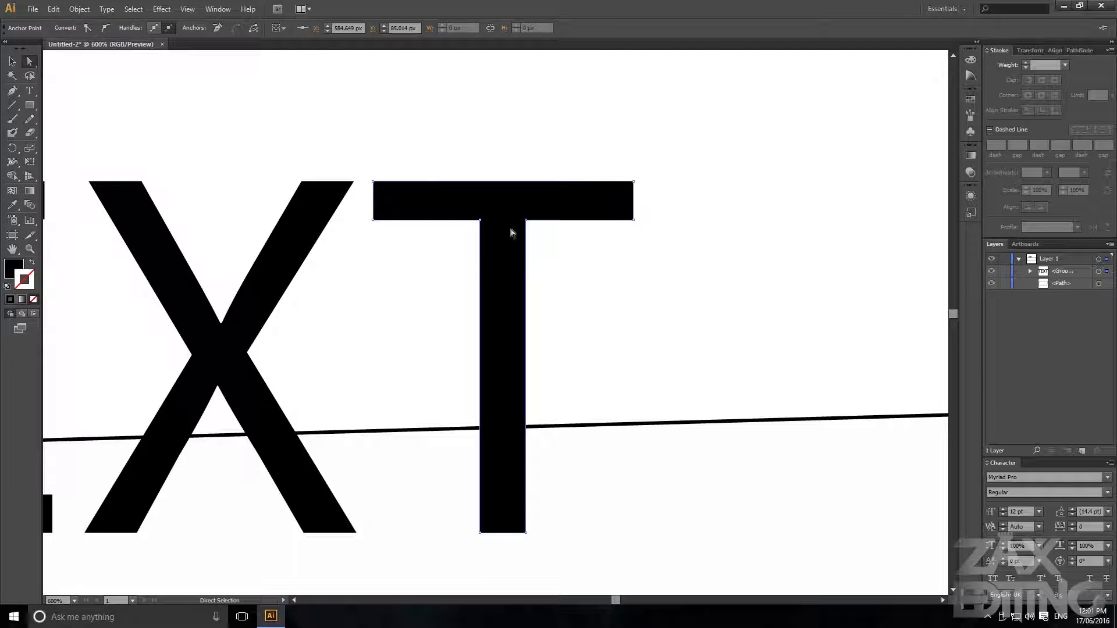
pyautogui.moveTo(522, 220); pyautogui.dragTo(584, 299)
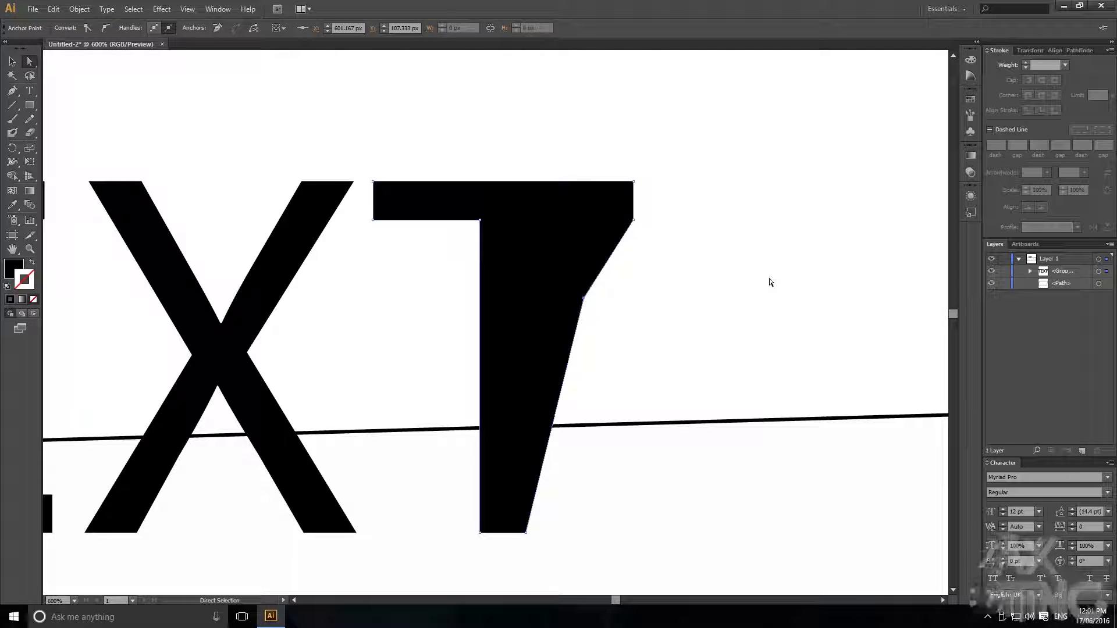
# Undo the last anchor move on the final T
pyautogui.click(769, 282)
pyautogui.hotkey('ctrl', 'z')
pyautogui.scroll(-5, 624, 265)
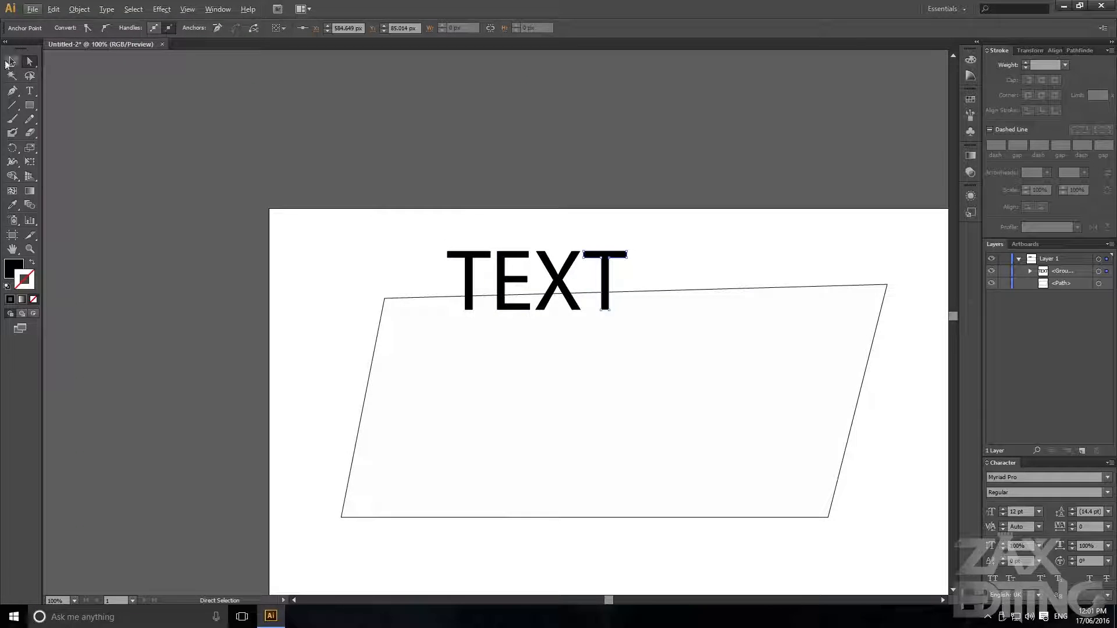
# Isolate the last T within the outlined group and move it 40 px left over the X
pyautogui.click(11, 61)
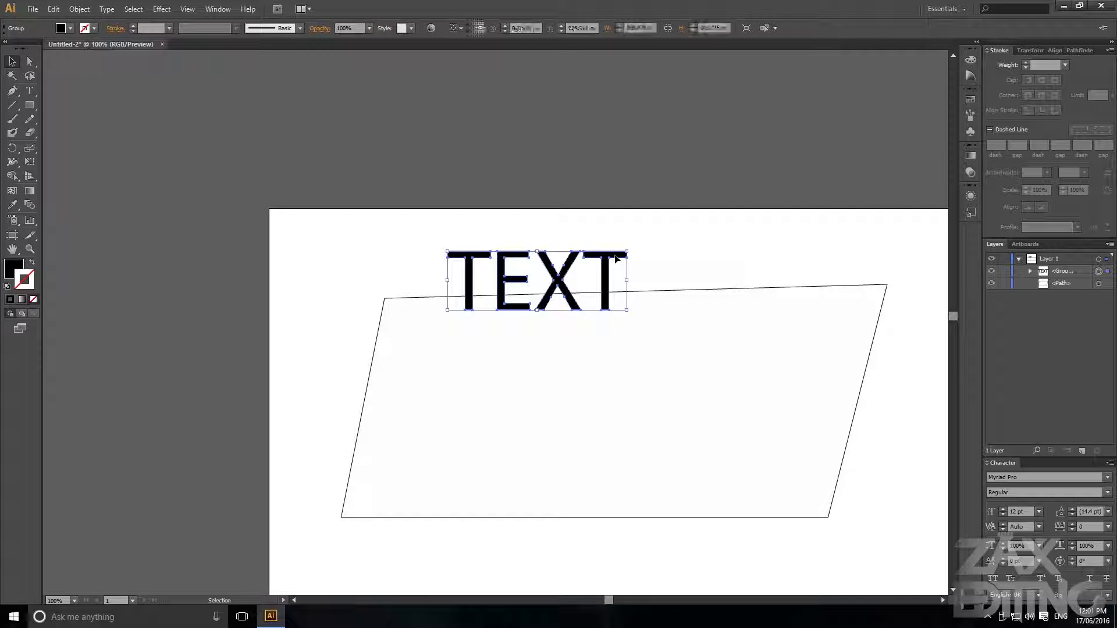
pyautogui.doubleClick(617, 257)
pyautogui.hotkey('shift', 'Left')
pyautogui.hotkey('shift', 'Left')
pyautogui.hotkey('shift', 'Left')
pyautogui.hotkey('shift', 'Left')
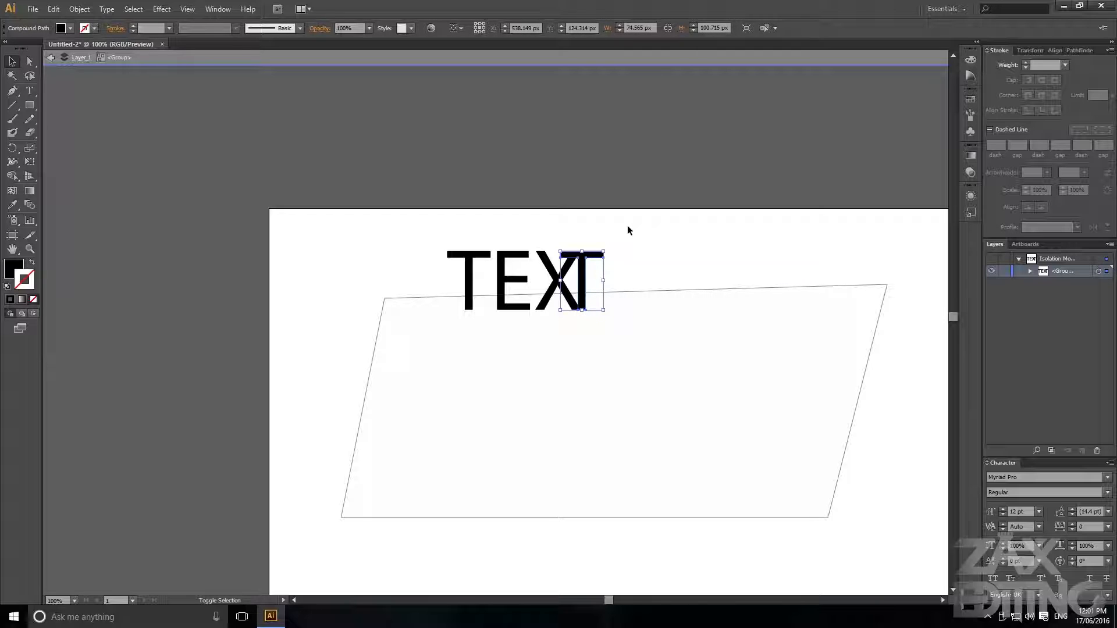
# Undo the T's shifts and the outline conversion, back to the editable text "TEXT"
pyautogui.click(641, 217)
pyautogui.hotkey('ctrl', 'z')
pyautogui.hotkey('ctrl', 'z')
pyautogui.hotkey('ctrl', 'z')
pyautogui.hotkey('ctrl', 'z')
pyautogui.hotkey('ctrl', 'z')
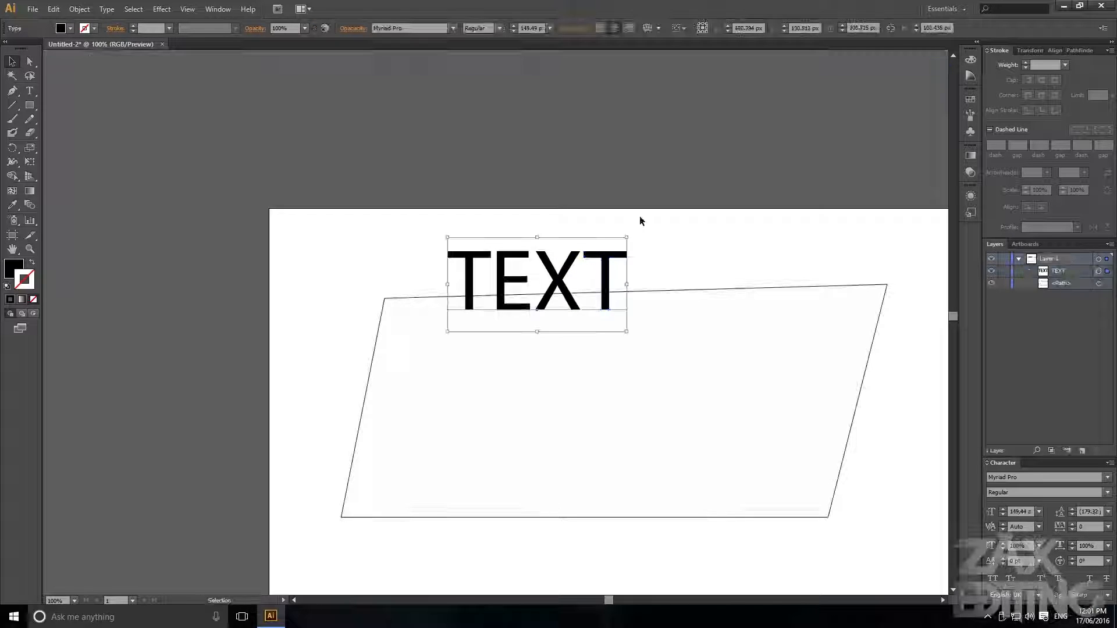
# Convert the word "TEXT" to outlines again with Create Outlines and deselect it
pyautogui.scroll(2, 640, 260)
pyautogui.hotkey('ctrl', 'shift', 'o')
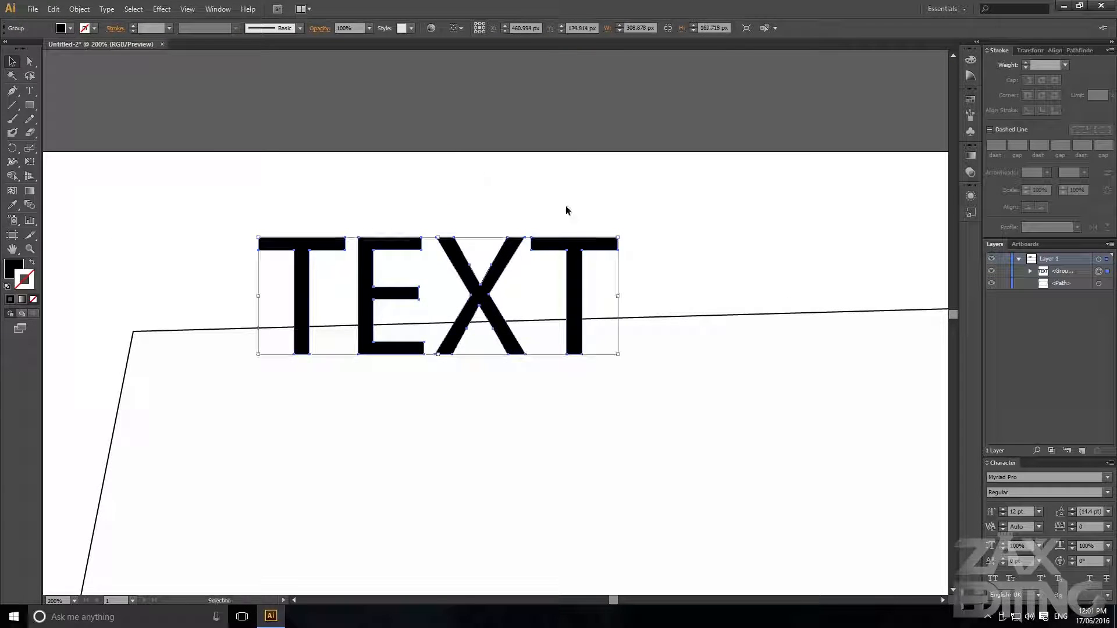
pyautogui.click(568, 209)
# Nudge the whole outlined word "TEXT" 5 px to the right
pyautogui.click(592, 249)
pyautogui.press('Right')
pyautogui.press('Right')
pyautogui.press('Right')
pyautogui.press('Right')
pyautogui.press('Right')
pyautogui.click(549, 189)
pyautogui.click(576, 245)
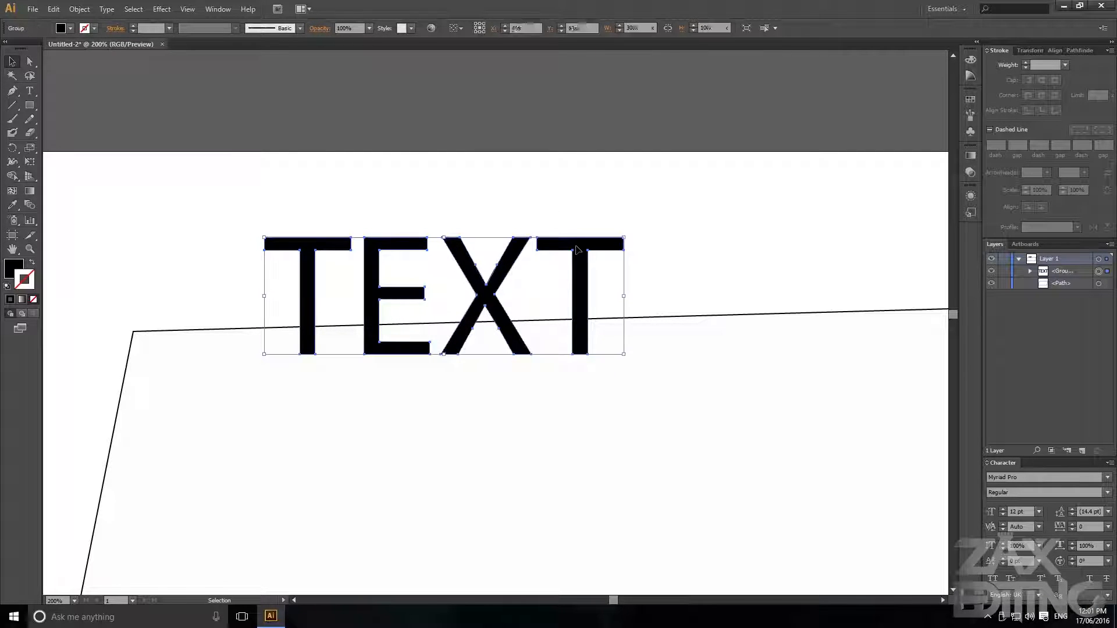
# Isolate the last T, nudge it 2 px closer to the X, and leave isolation mode
pyautogui.doubleClick(584, 238)
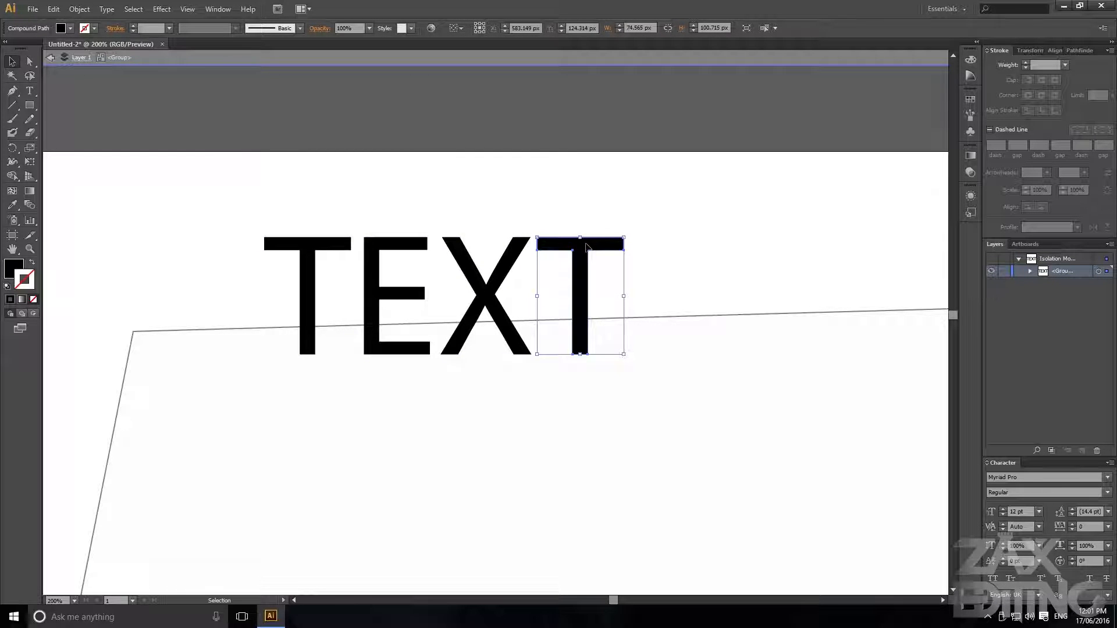
pyautogui.press('Left')
pyautogui.press('Left')
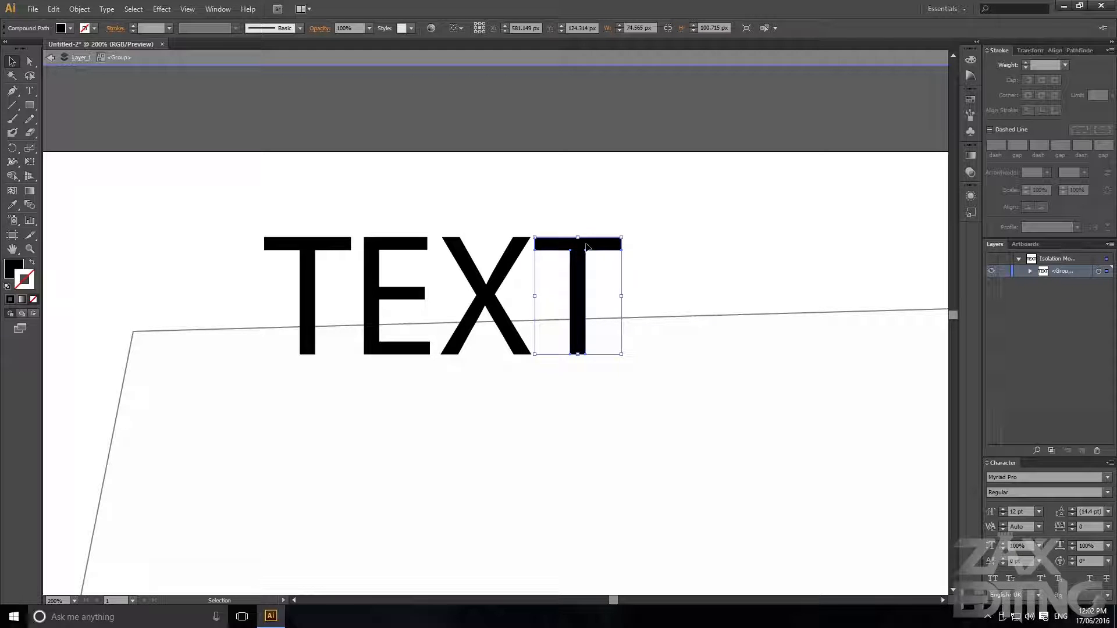
pyautogui.doubleClick(591, 182)
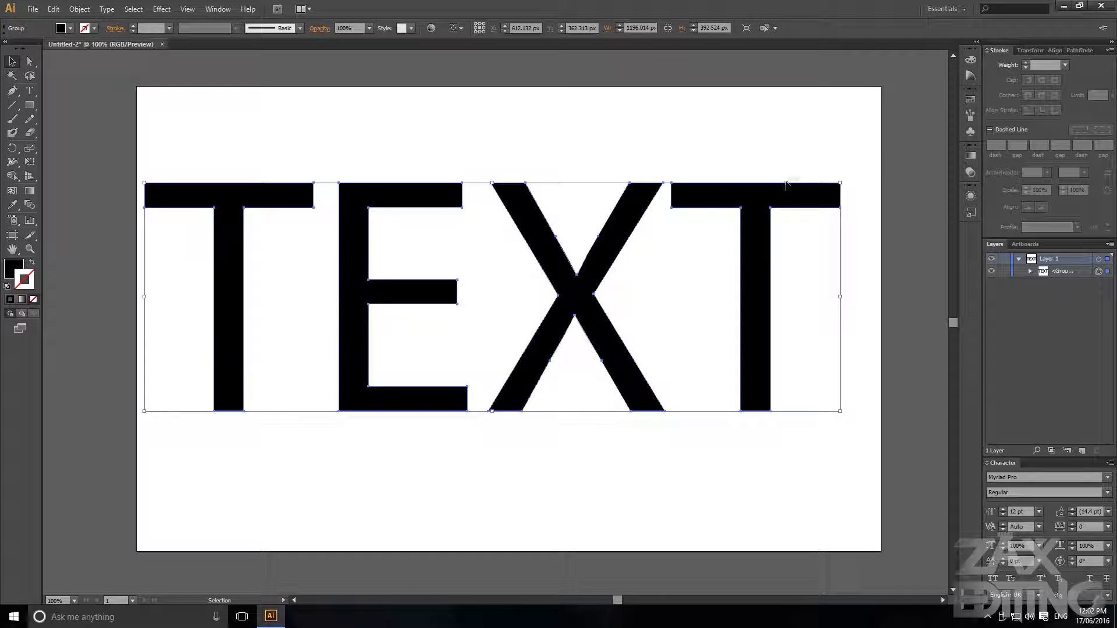
# Give the enlarged outlined word a 4 pt stroke in red FF0000 and deselect it
pyautogui.click(1026, 62)
pyautogui.click(1026, 62)
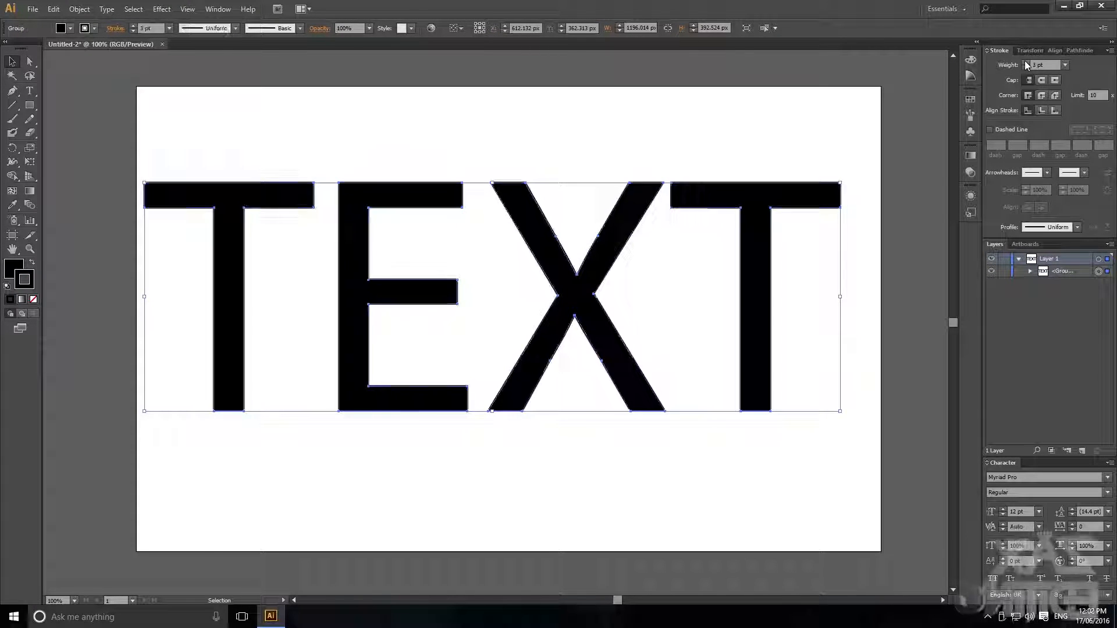
pyautogui.click(1026, 62)
pyautogui.click(1026, 62)
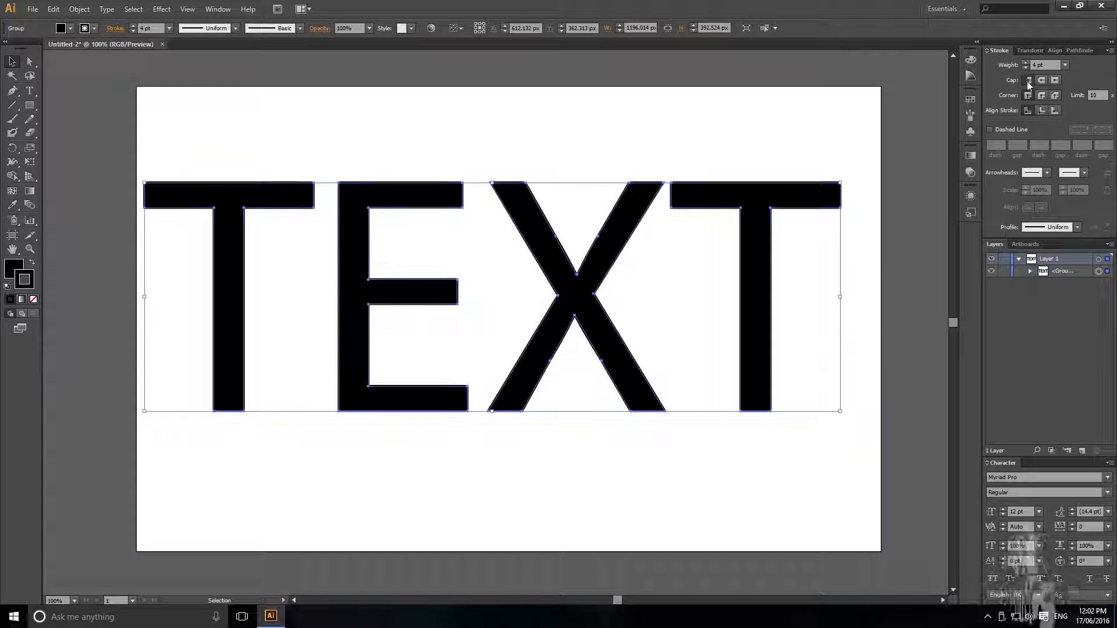
pyautogui.doubleClick(24, 281)
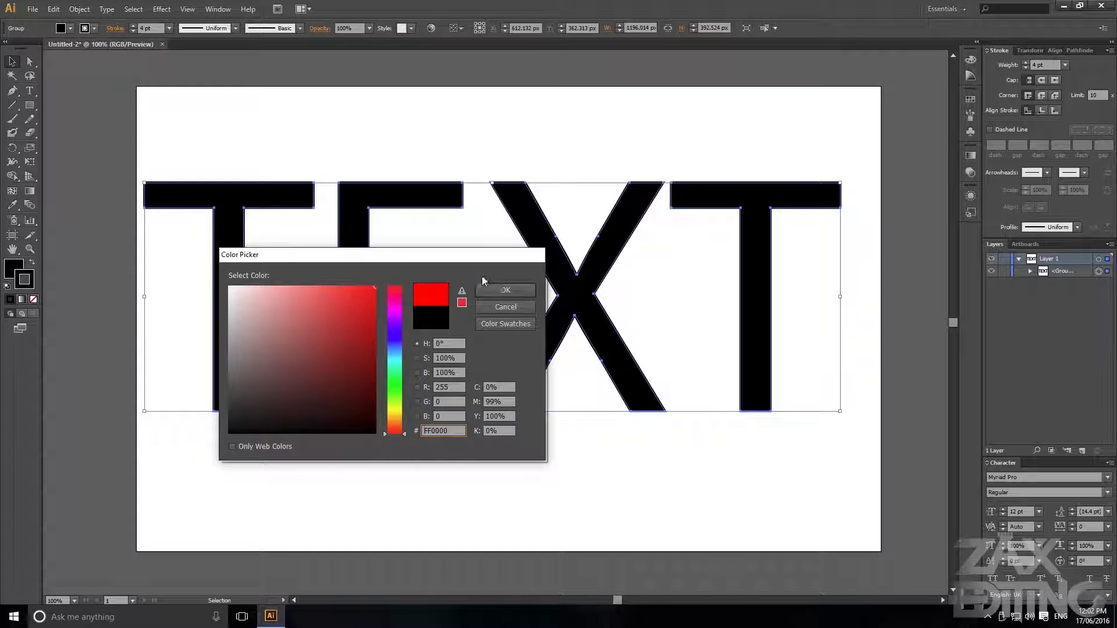
pyautogui.click(487, 289)
pyautogui.click(606, 124)
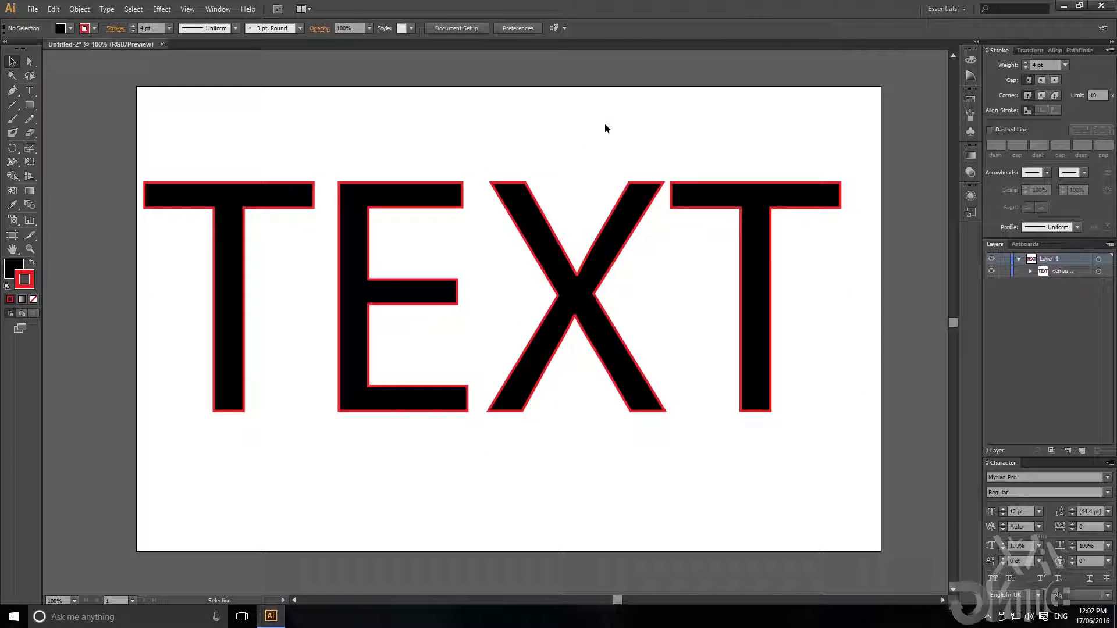
# Convert the red stroke of the whole word into separate shapes with Outline Stroke
pyautogui.click(651, 192)
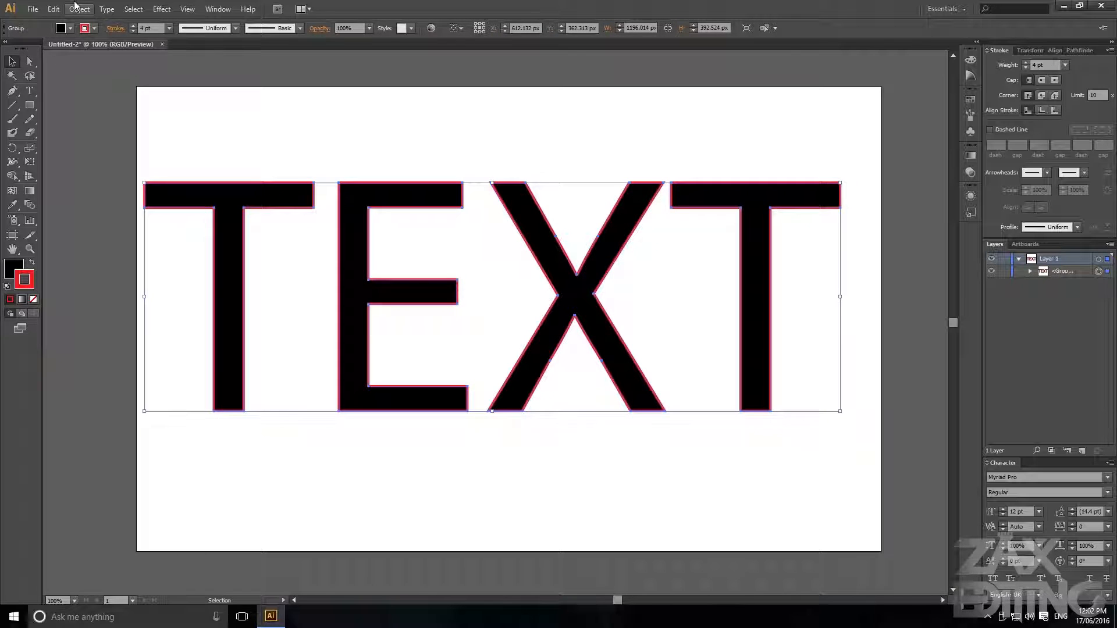
pyautogui.click(76, 6)
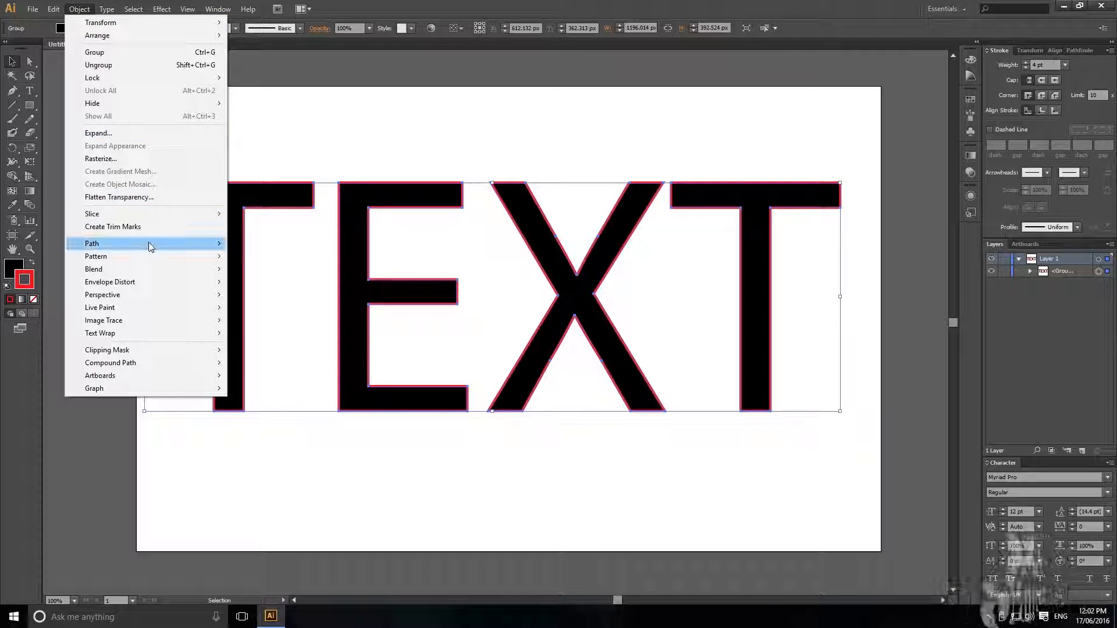
pyautogui.moveTo(154, 244)
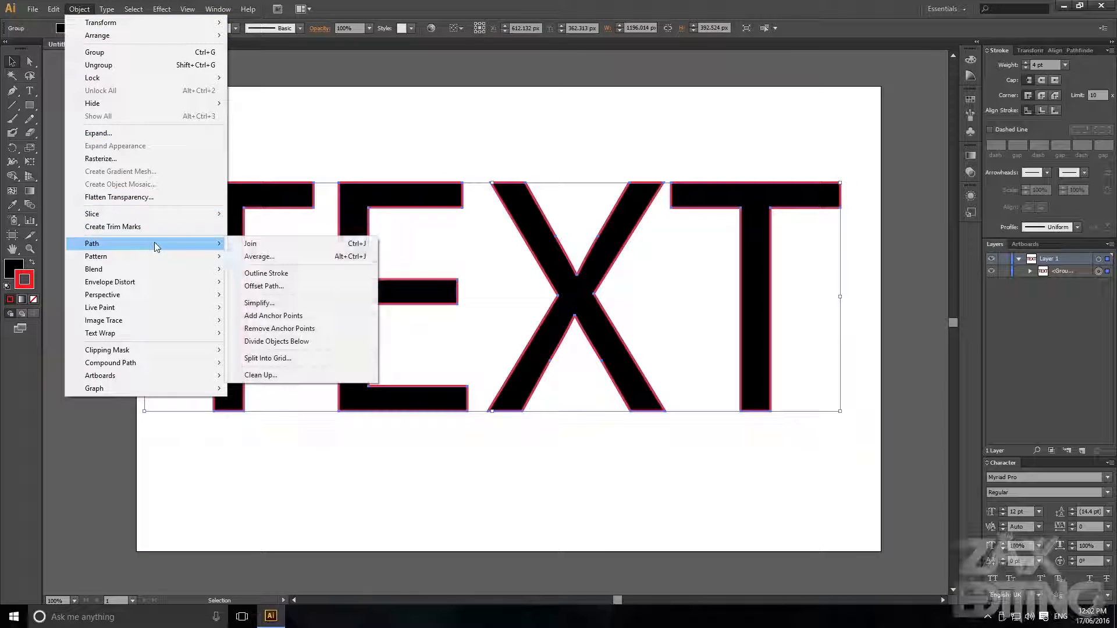
pyautogui.click(283, 277)
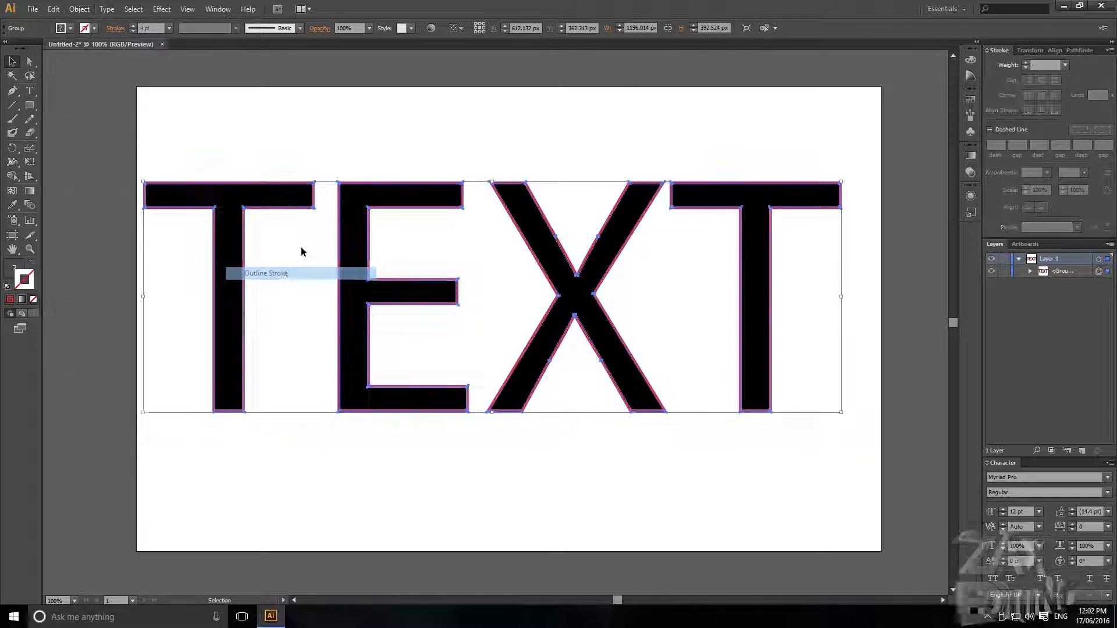
# Try moving the E's red outline about 181 px right and 64 px up in isolation mode, and undo the move
pyautogui.doubleClick(464, 197)
pyautogui.moveTo(464, 195); pyautogui.dragTo(628, 148)
pyautogui.doubleClick(464, 198)
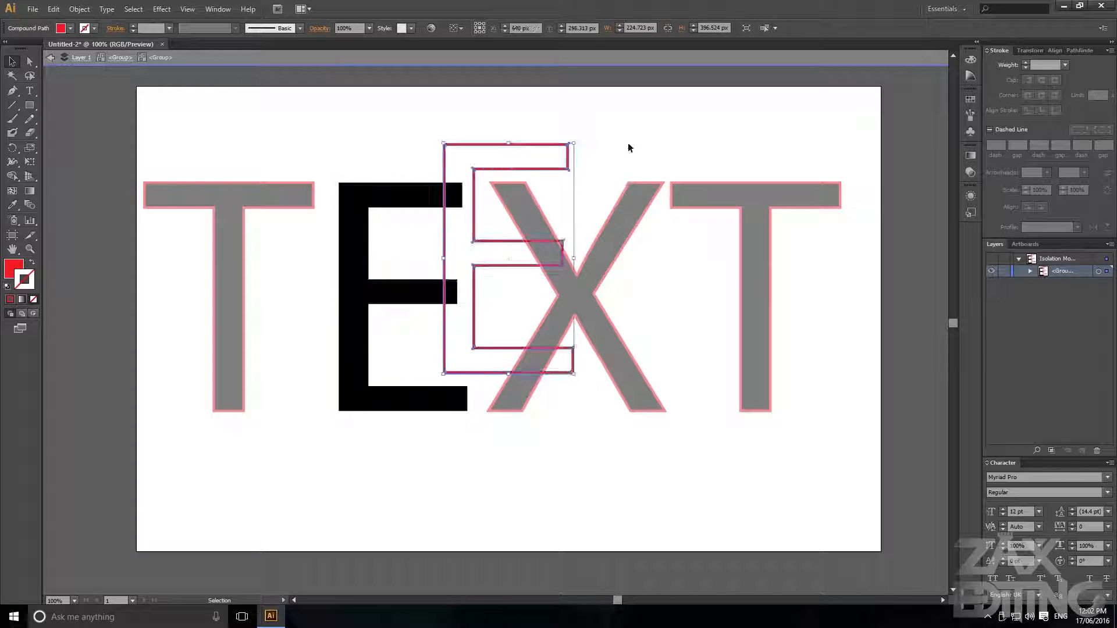
pyautogui.click(628, 143)
pyautogui.hotkey('ctrl', 'z')
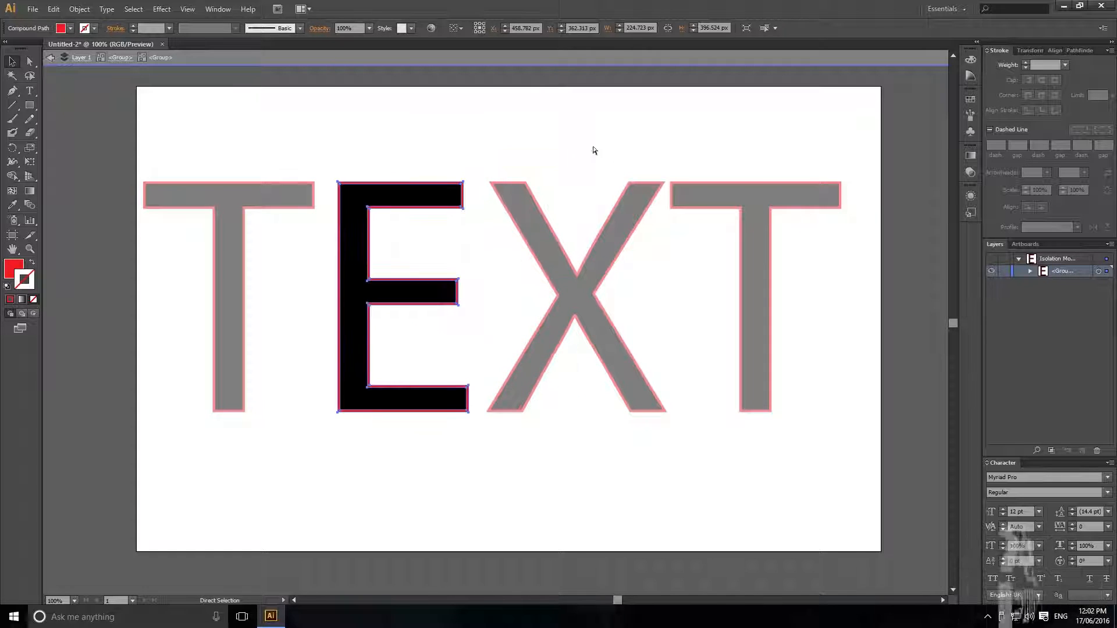
pyautogui.doubleClick(787, 150)
pyautogui.click(792, 189)
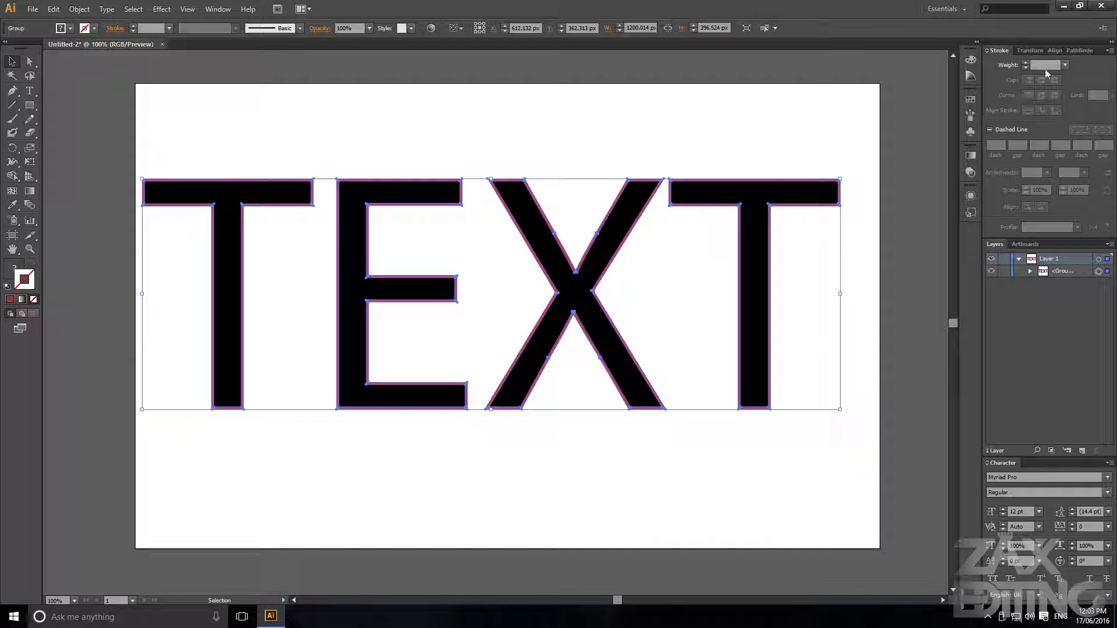
pyautogui.click(668, 153)
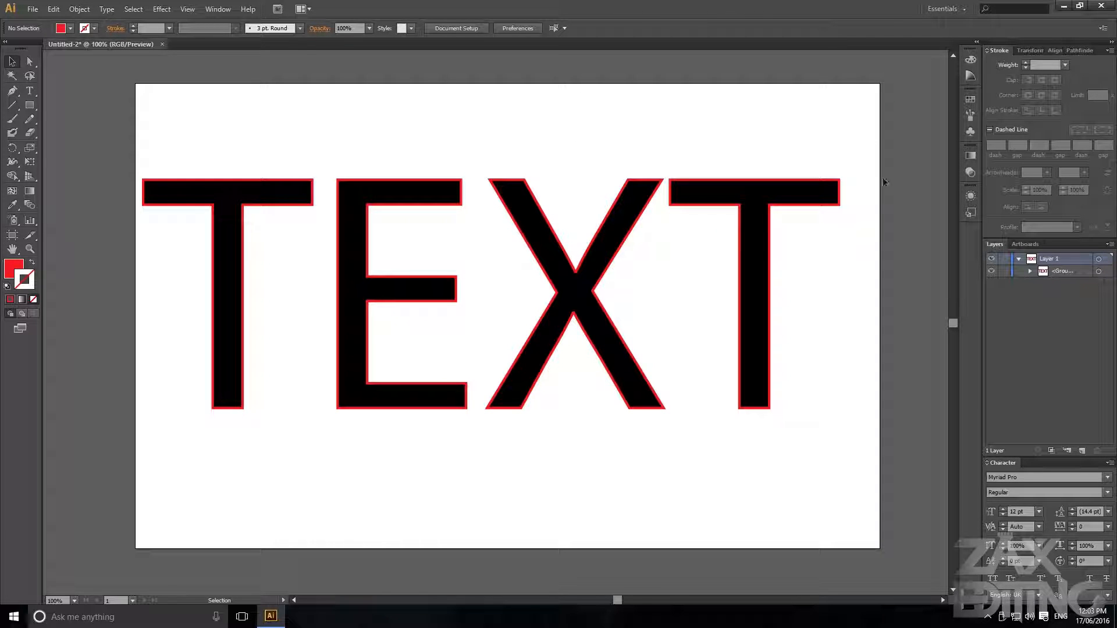
# Display the appearance attributes of the "TEXT" group and examine the list of effects that can be added
pyautogui.click(836, 189)
pyautogui.click(968, 196)
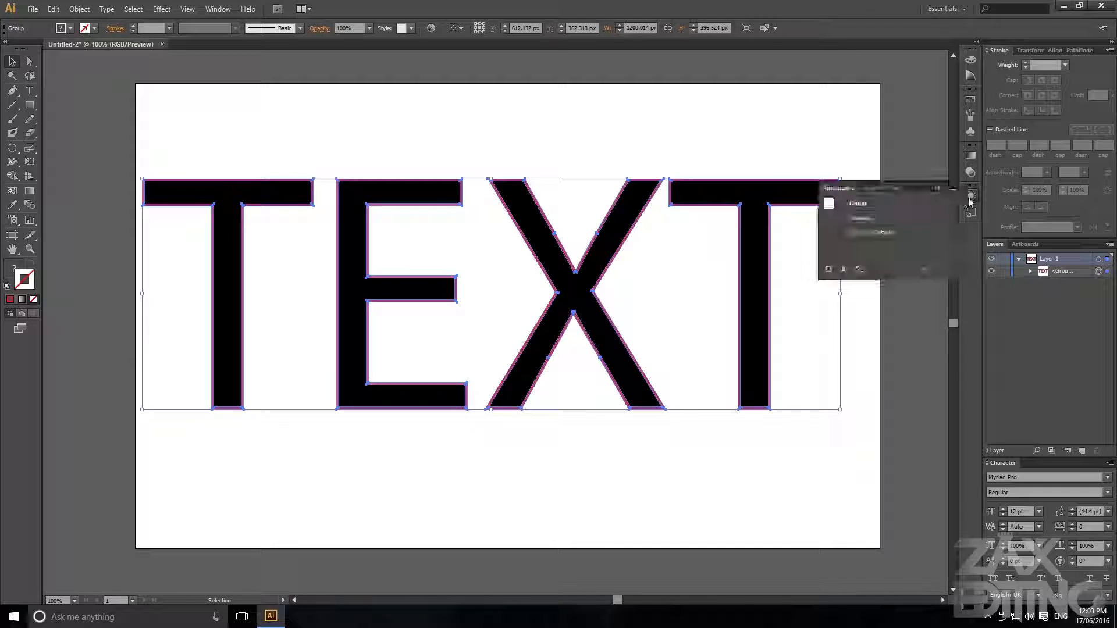
pyautogui.rightClick(969, 196)
pyautogui.click(968, 196)
pyautogui.click(969, 196)
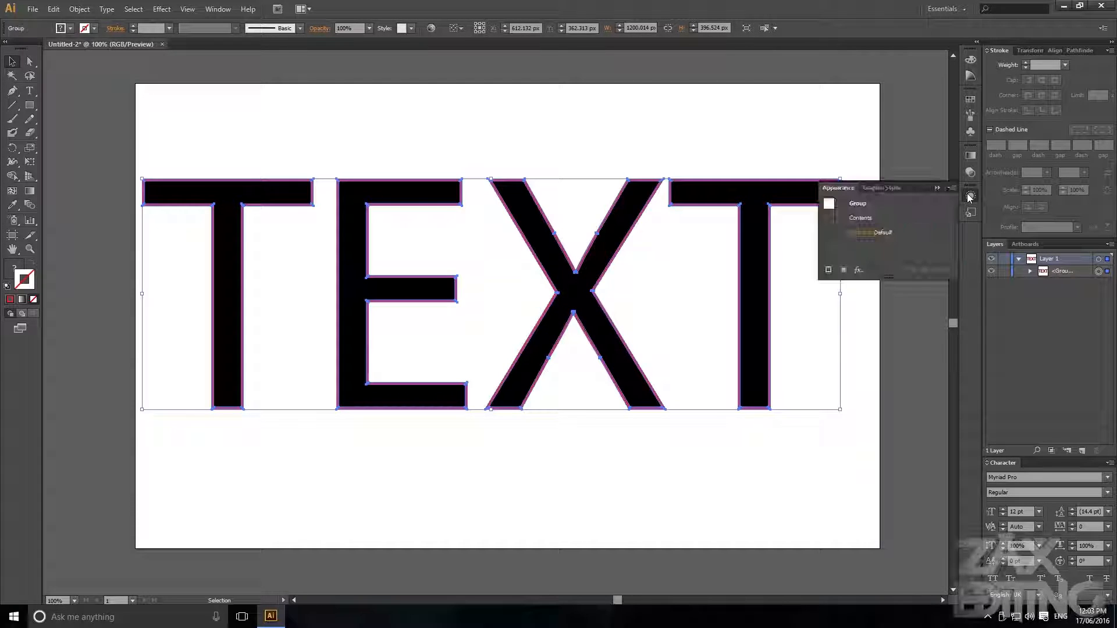
pyautogui.click(969, 196)
pyautogui.click(226, 9)
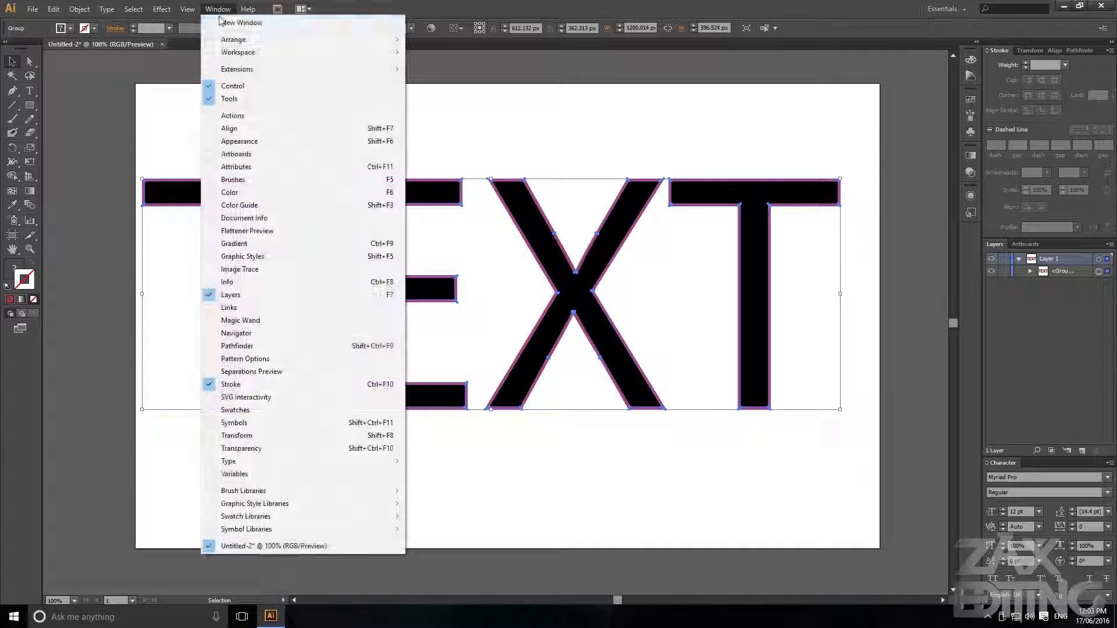
pyautogui.click(307, 143)
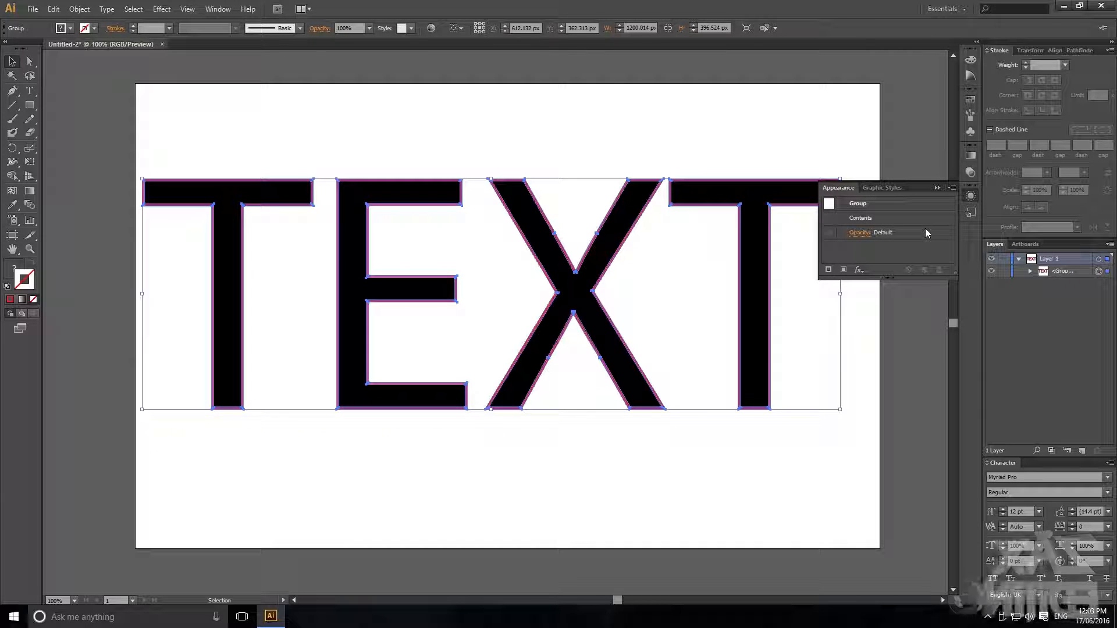
pyautogui.click(858, 271)
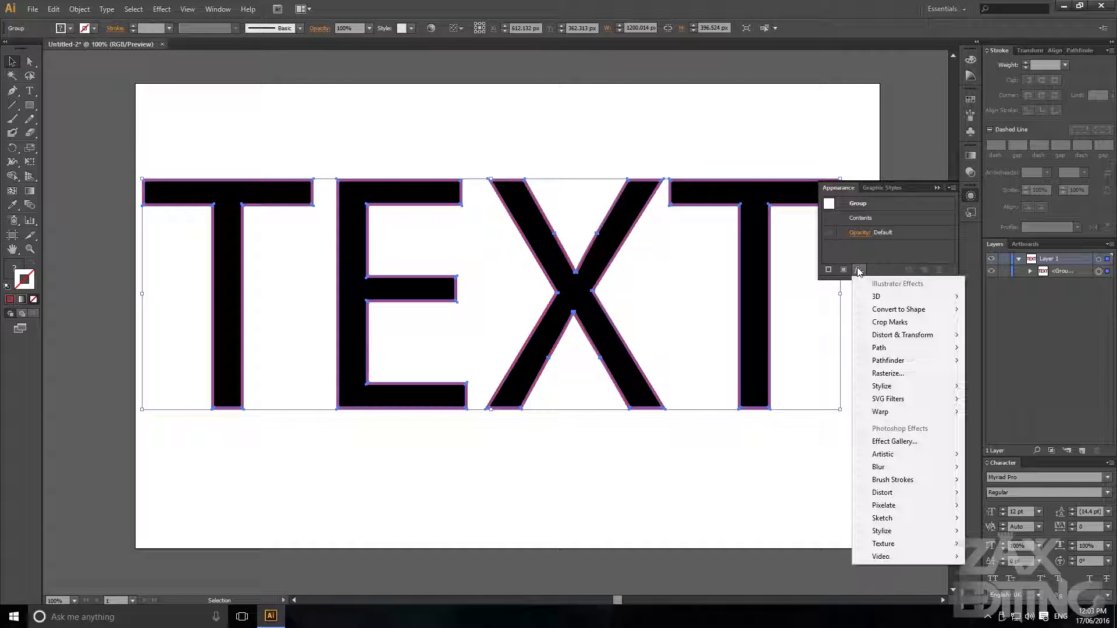
pyautogui.press('Escape')
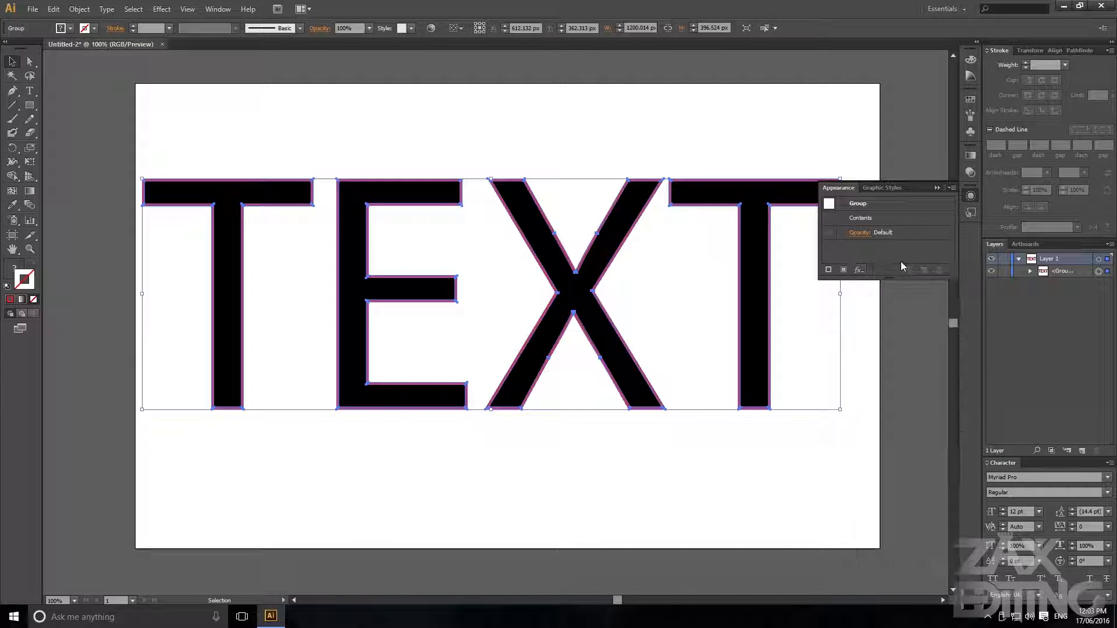
# Apply an Inflate warp effect with an 18% bend to the "TEXT" group, with the preview on
pyautogui.click(162, 10)
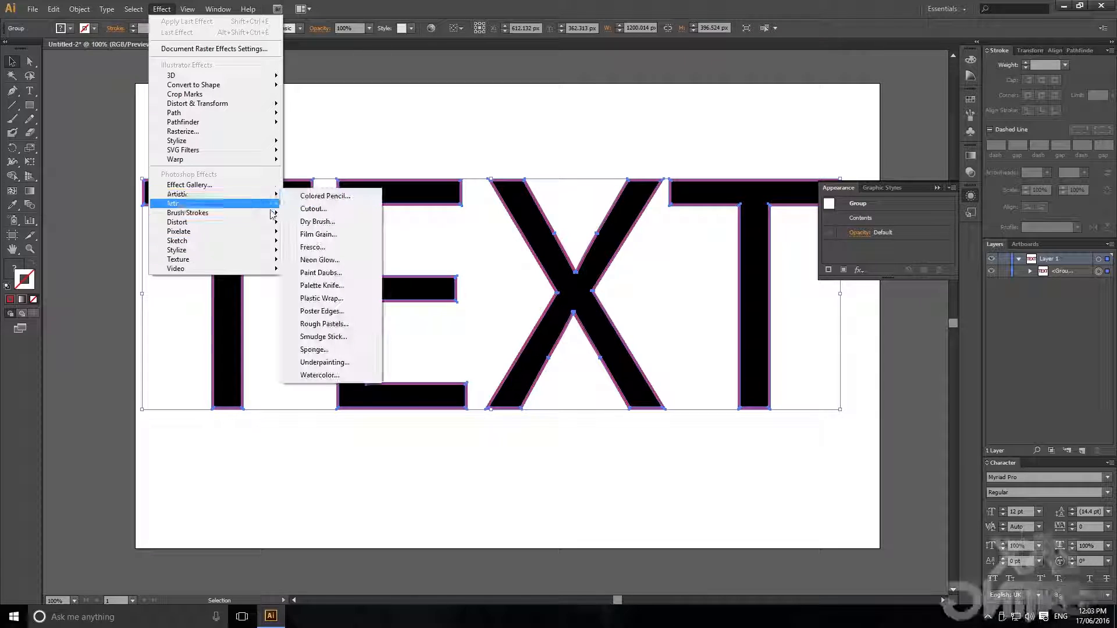
pyautogui.moveTo(265, 90)
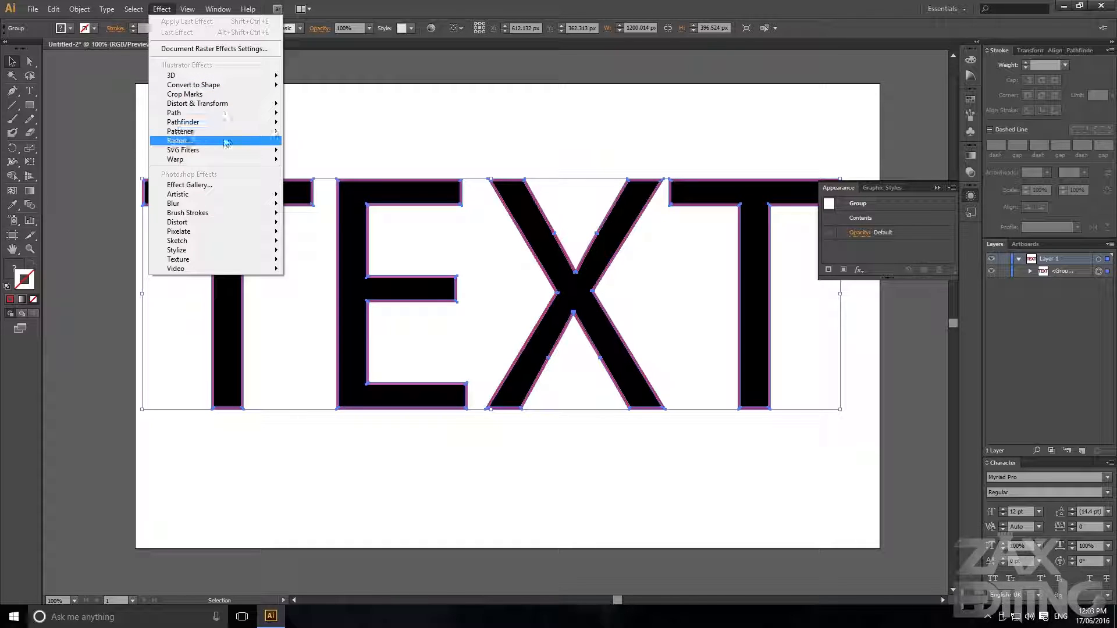
pyautogui.moveTo(251, 159)
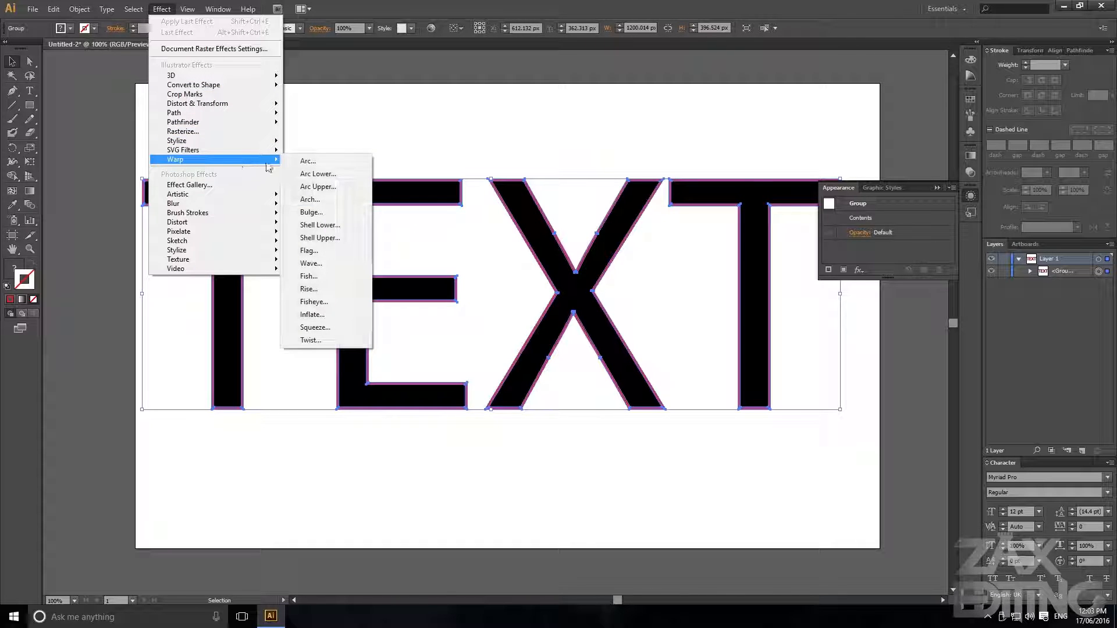
pyautogui.click(315, 314)
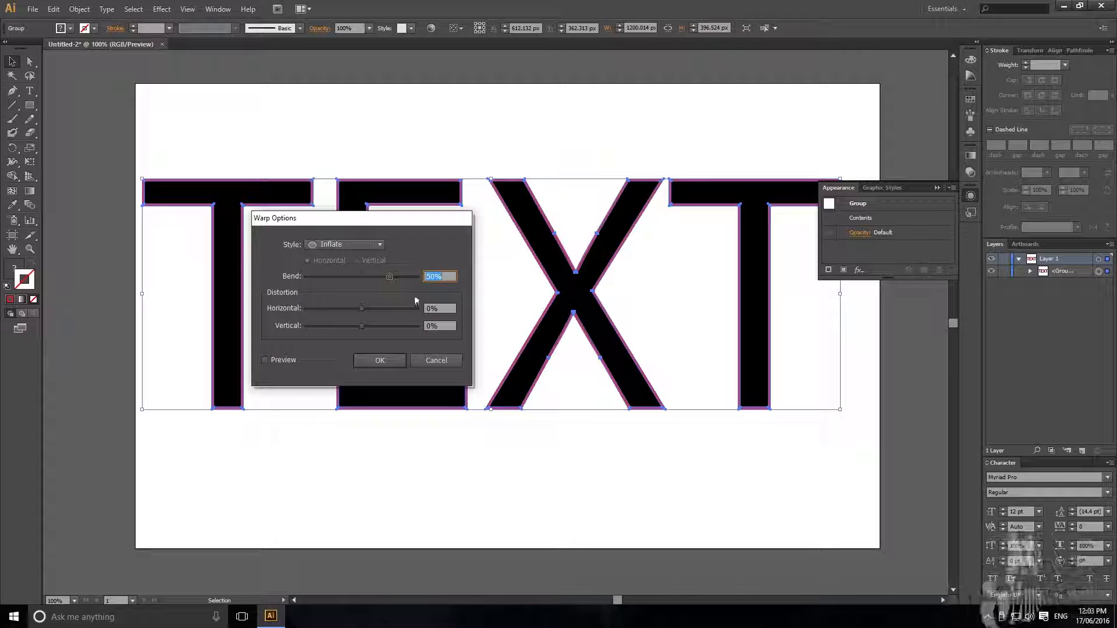
pyautogui.click(282, 359)
pyautogui.moveTo(378, 219); pyautogui.dragTo(394, 266)
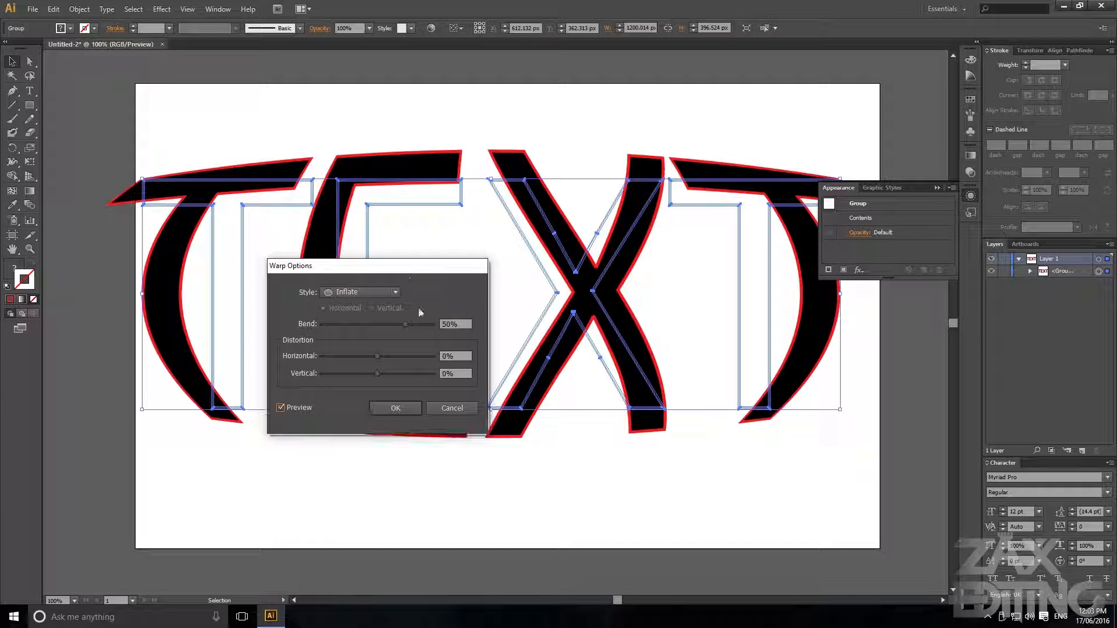
pyautogui.moveTo(396, 325); pyautogui.dragTo(390, 323)
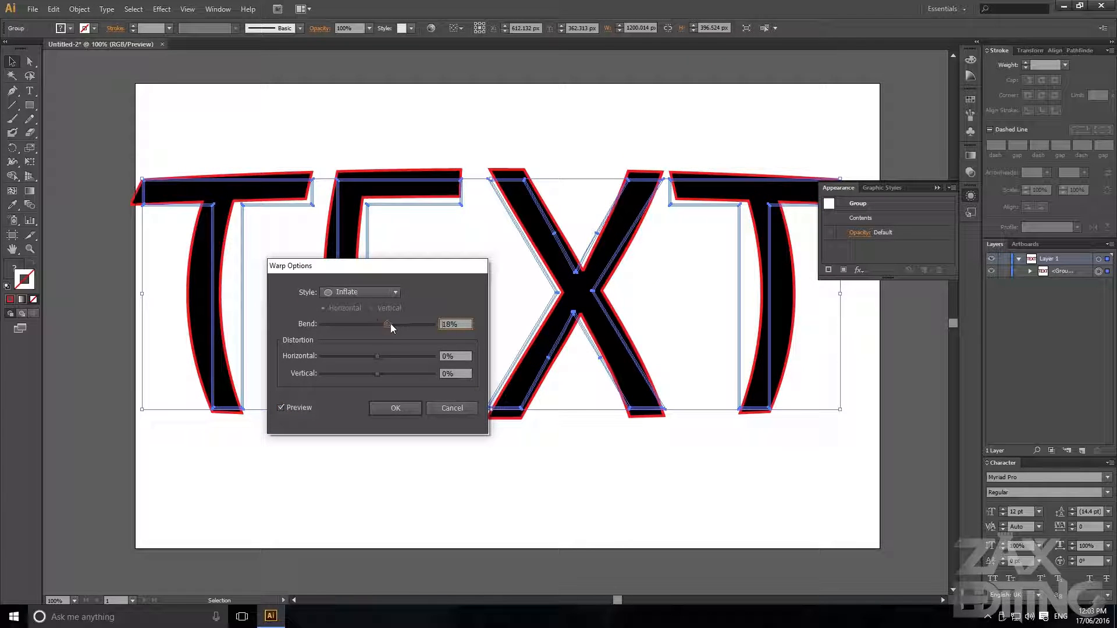
pyautogui.click(403, 410)
# Move the warped word slightly right and down on the artboard and deselect it
pyautogui.click(469, 152)
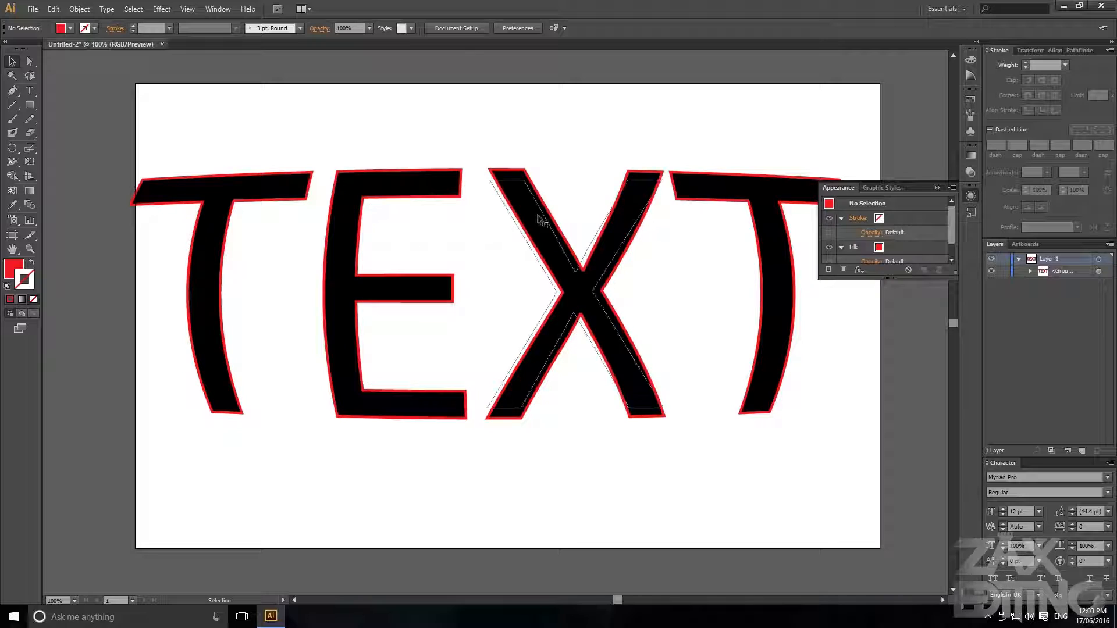
pyautogui.moveTo(541, 220); pyautogui.dragTo(561, 223)
pyautogui.click(614, 140)
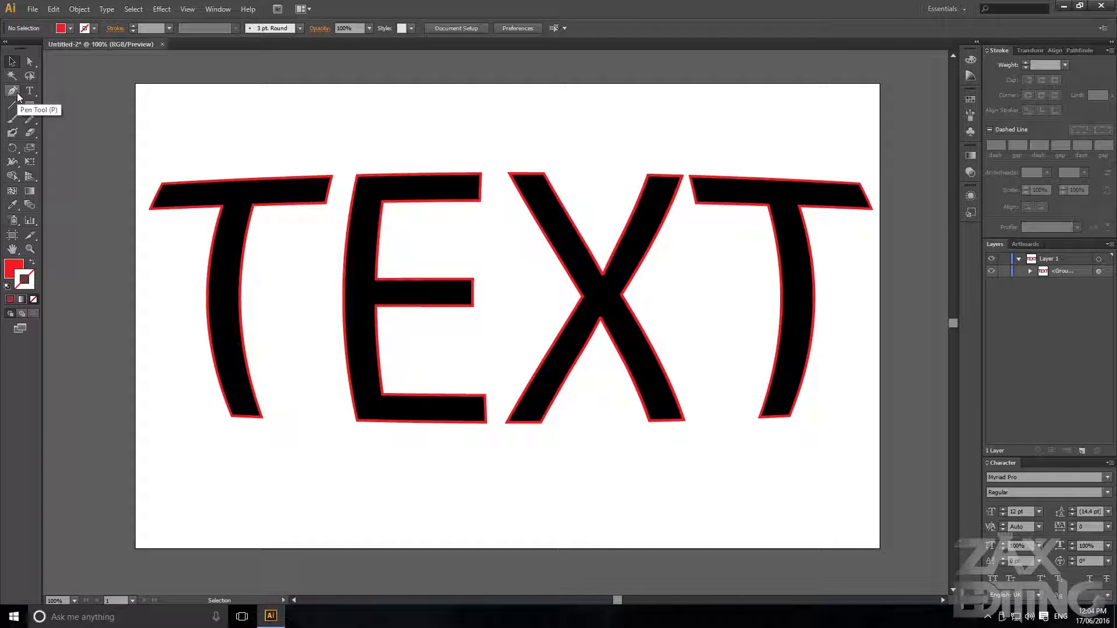
# Delete the warped "TEXT" group from the artboard
pyautogui.click(456, 199)
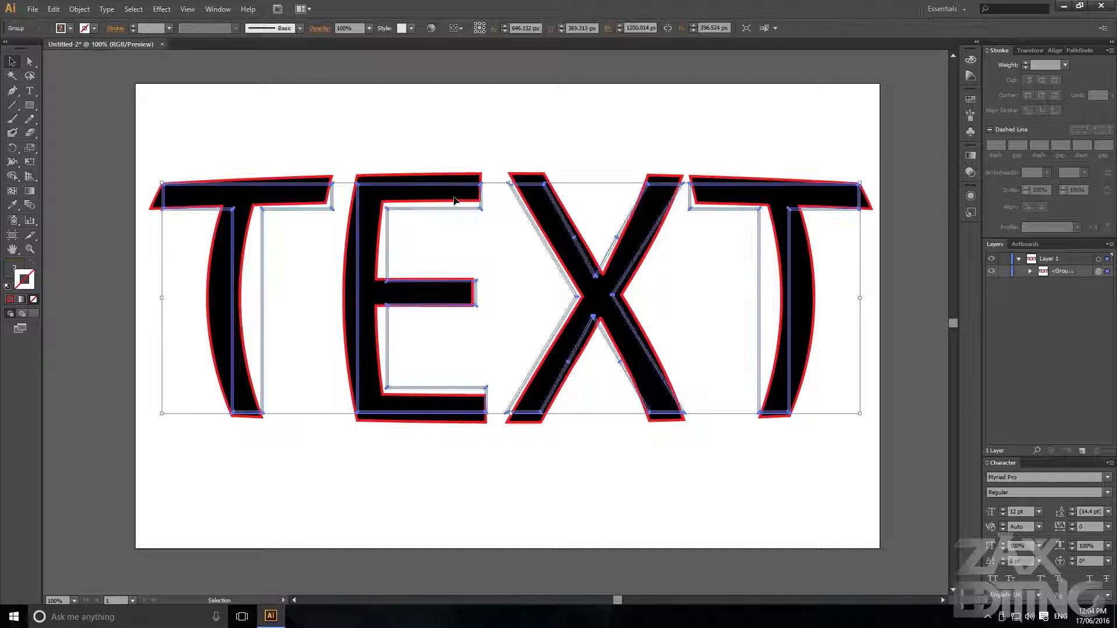
pyautogui.press('Delete')
# Try starting a Pen path with a smooth anchor and long handles, and undo it
pyautogui.press('p')
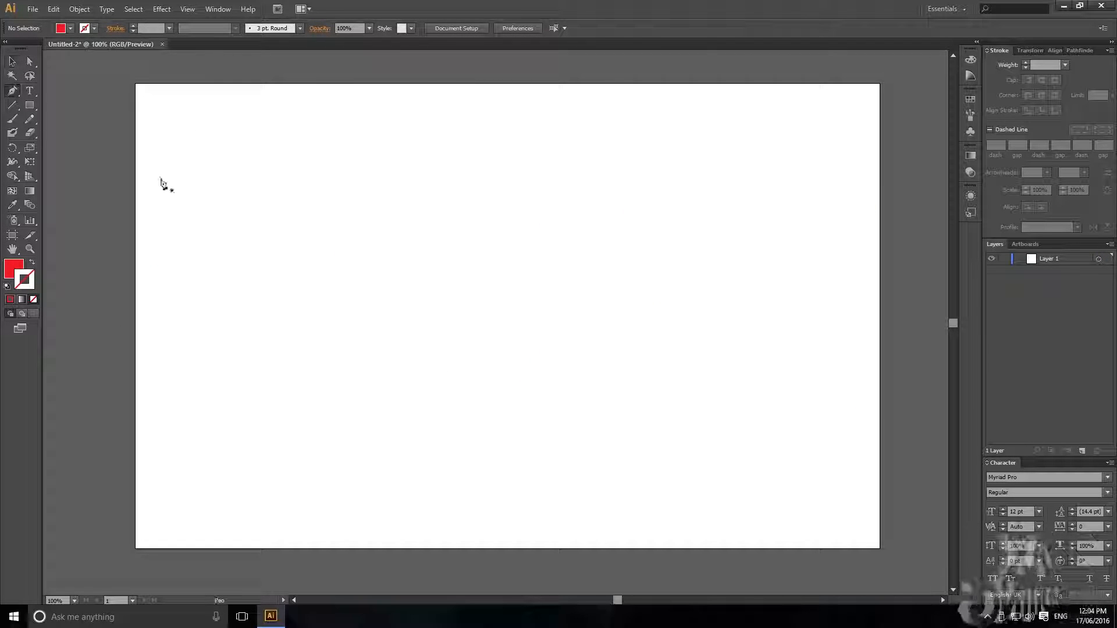
pyautogui.moveTo(491, 241); pyautogui.dragTo(384, 117)
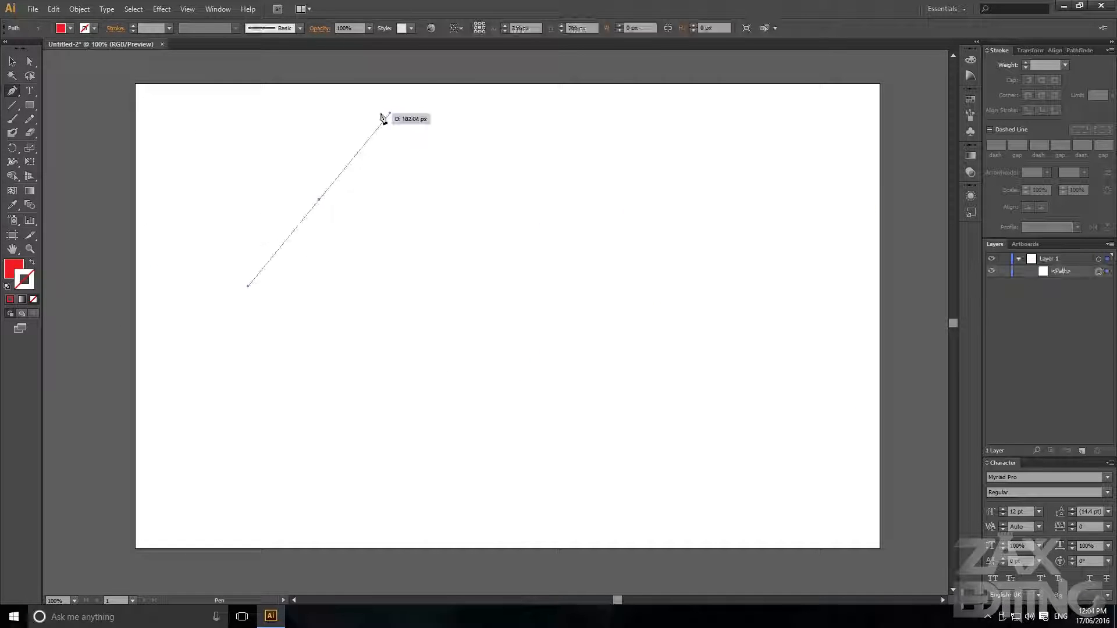
pyautogui.hotkey('ctrl', 'z')
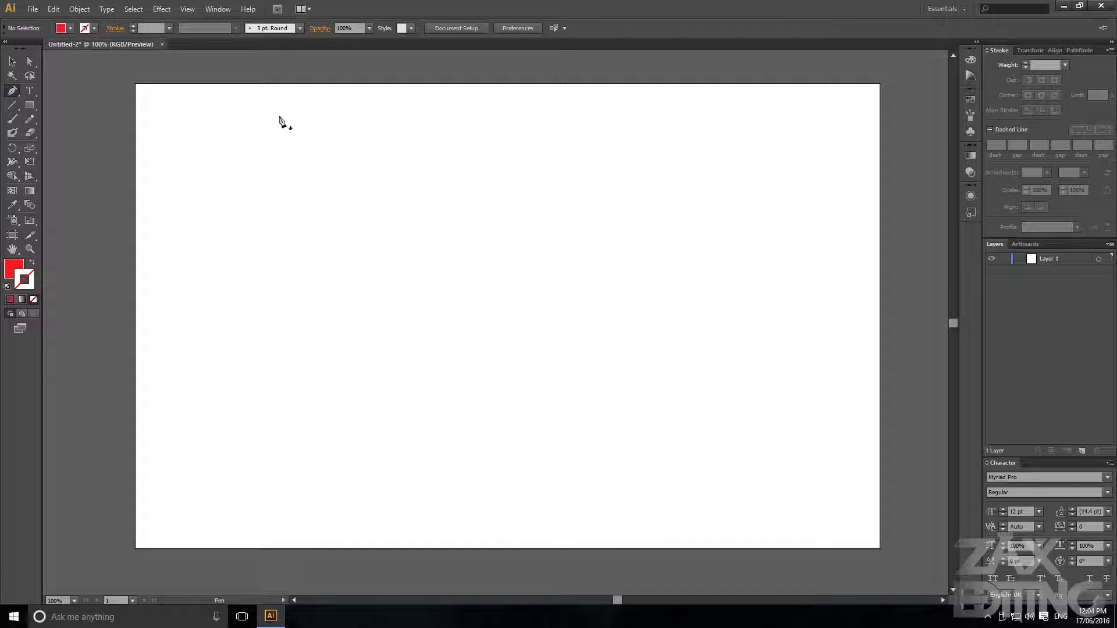
# Draw an angular, self-crossing red path of eight corner anchors with the Pen tool, about 700 by 569 px
pyautogui.click(284, 162)
pyautogui.click(406, 134)
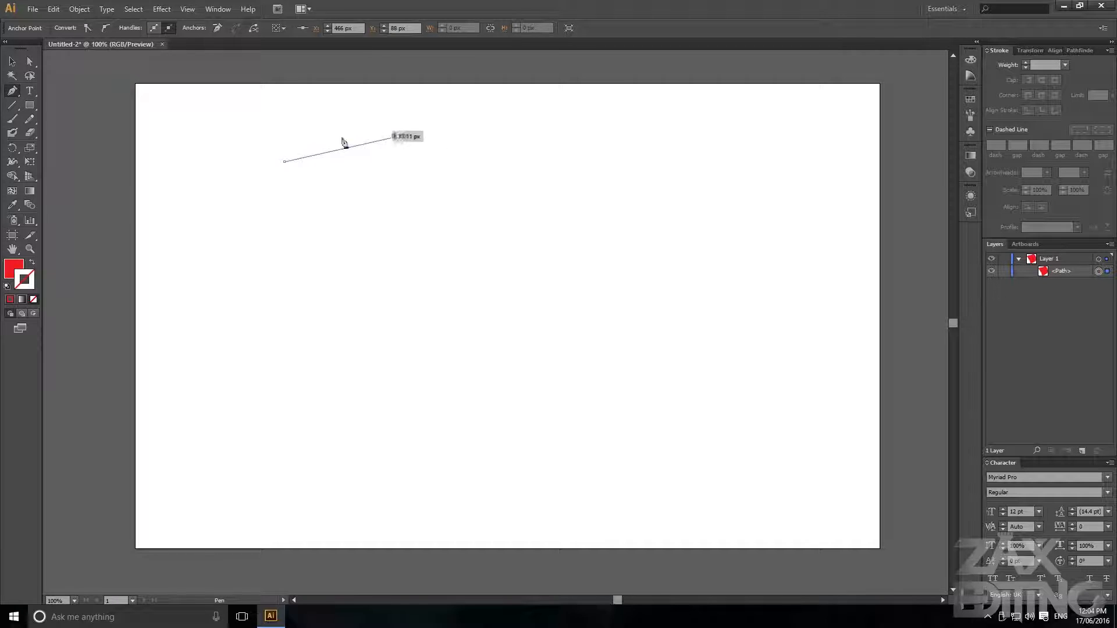
pyautogui.hotkey('ctrl', 'z')
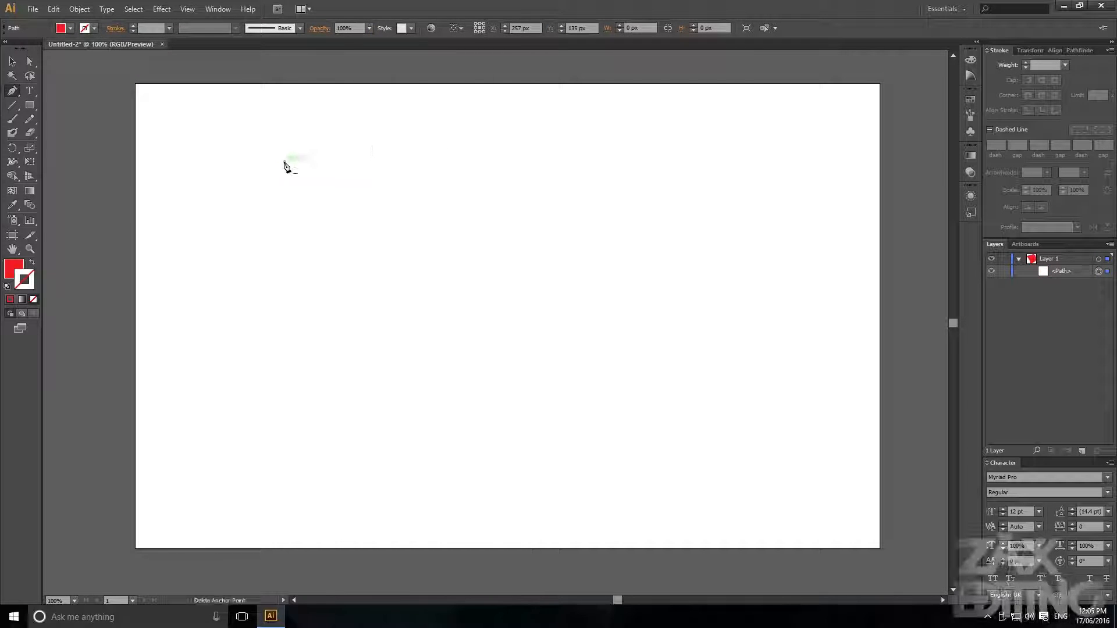
pyautogui.click(543, 312)
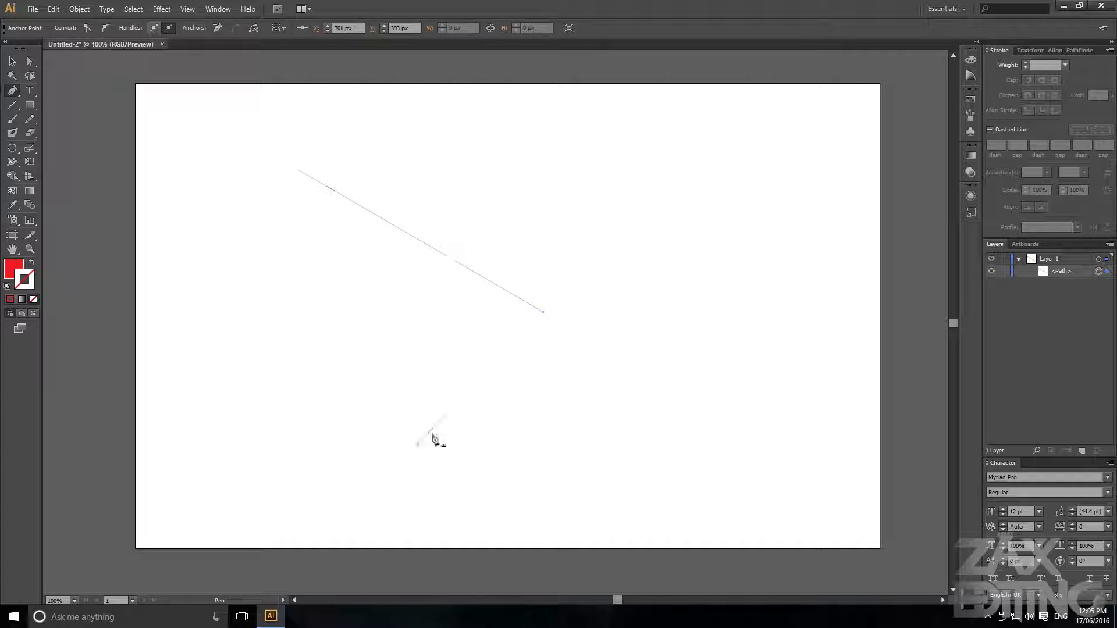
pyautogui.click(417, 445)
pyautogui.click(691, 190)
pyautogui.click(375, 166)
pyautogui.click(339, 307)
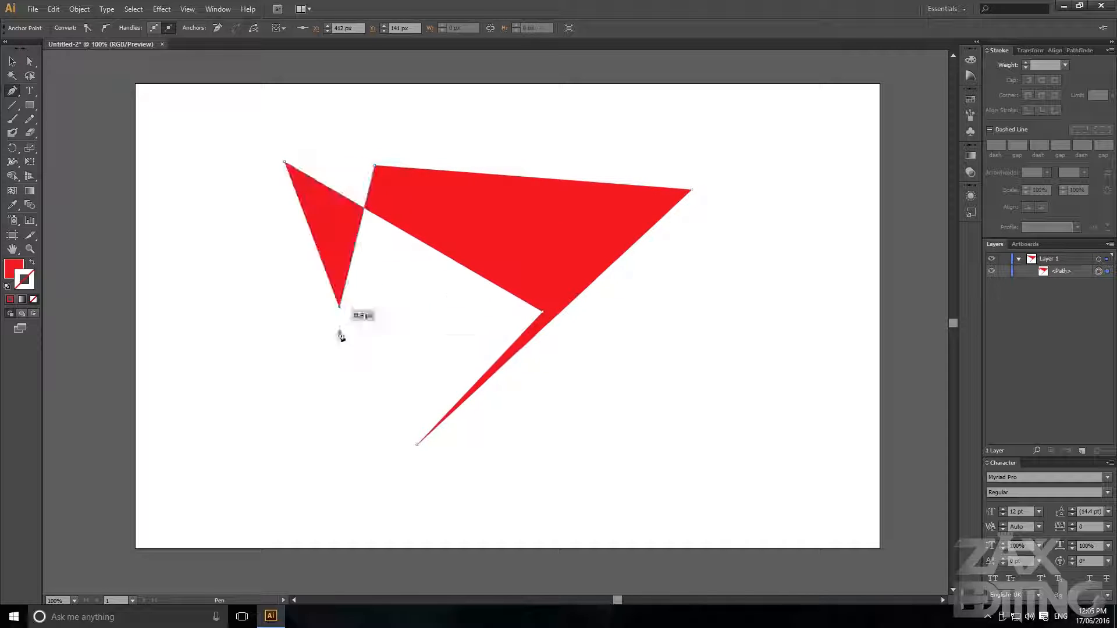
pyautogui.click(452, 292)
pyautogui.click(517, 114)
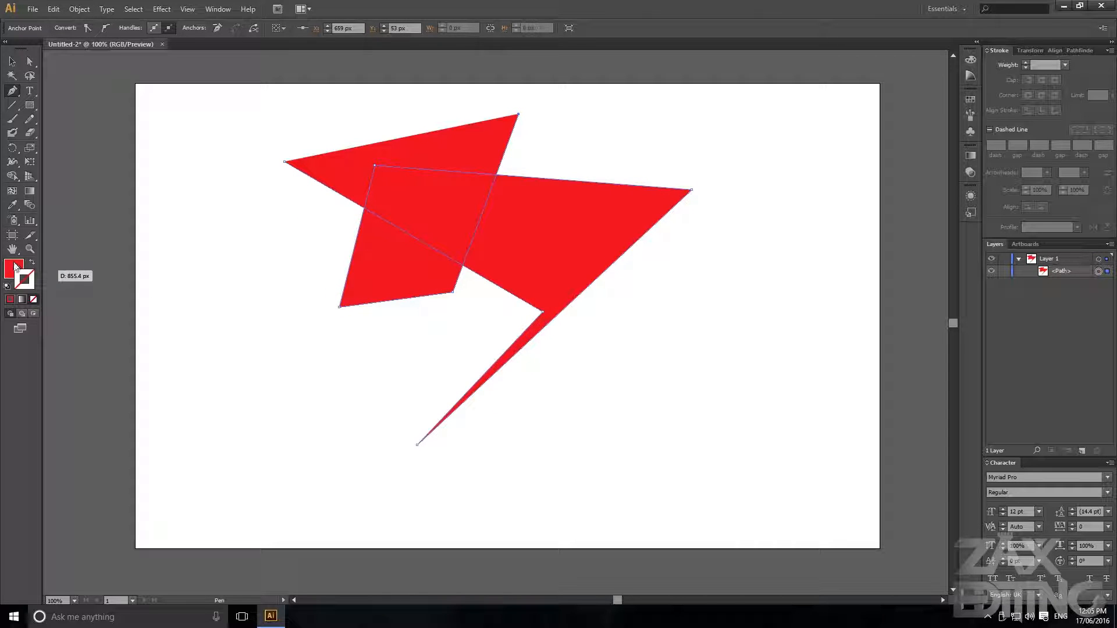
# Try giving the angular path a black stroke with a heavier weight, and delete the path
pyautogui.doubleClick(32, 287)
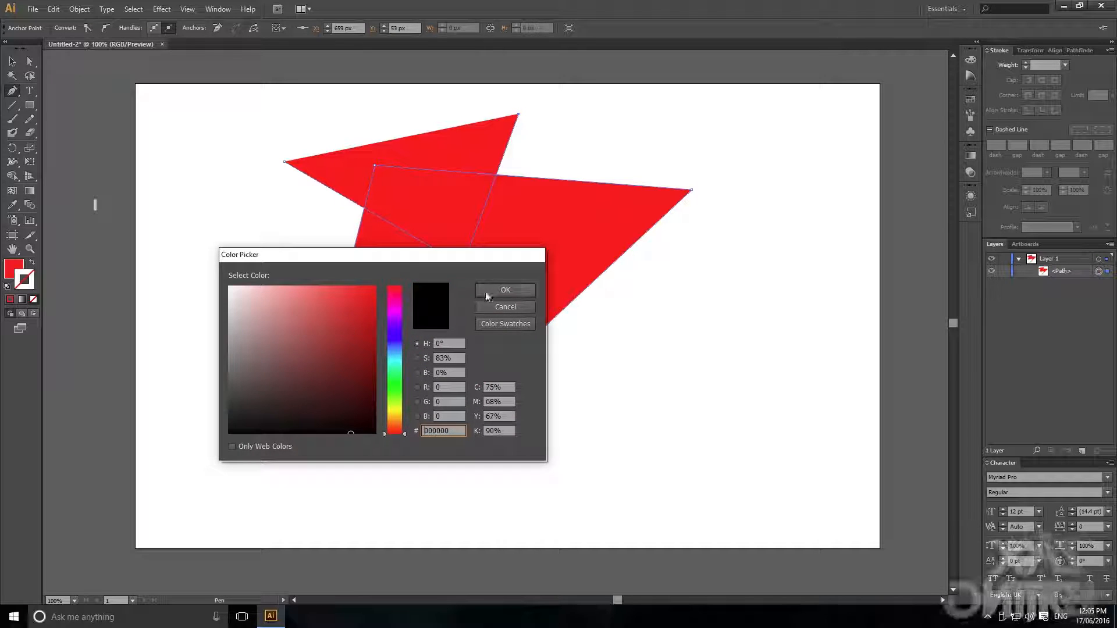
pyautogui.click(509, 290)
pyautogui.click(1024, 64)
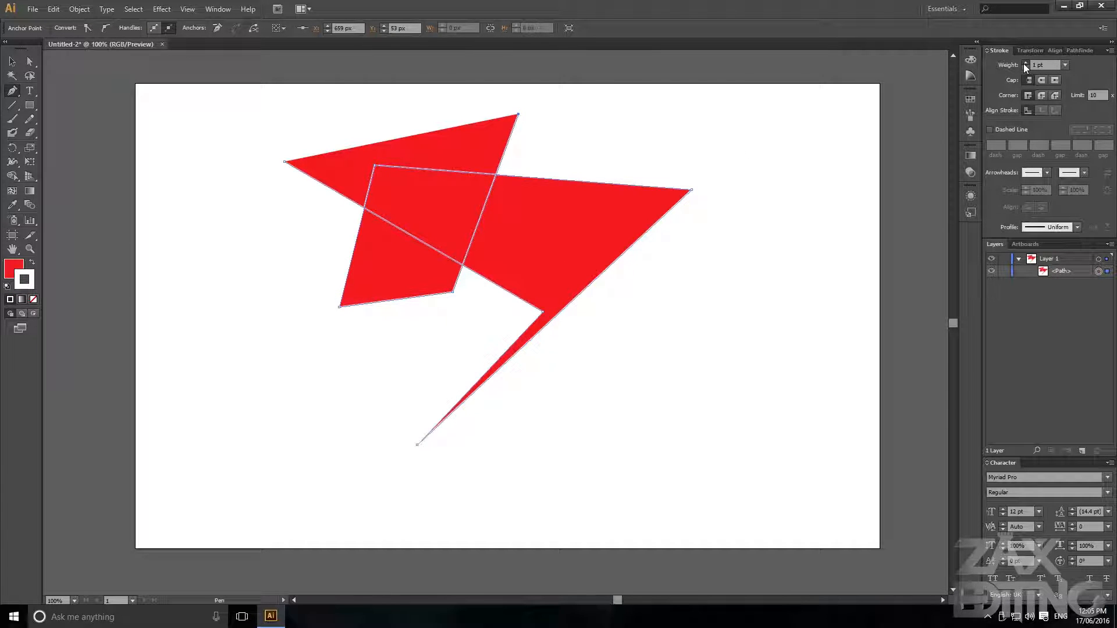
pyautogui.click(1024, 64)
pyautogui.click(1024, 64)
pyautogui.click(1024, 64)
pyautogui.click(1024, 64)
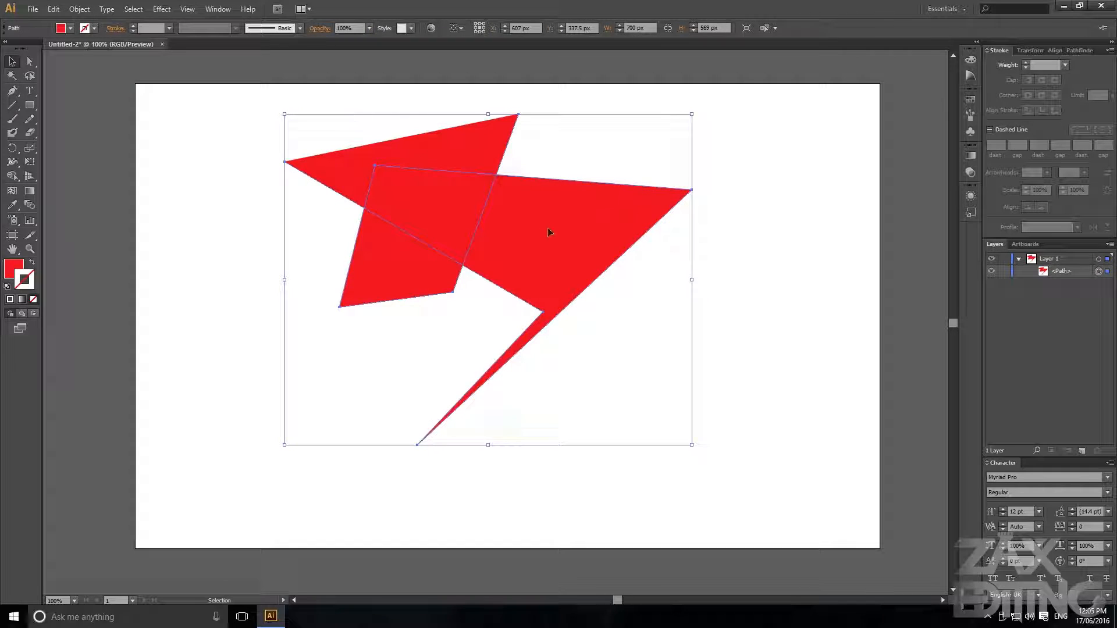
pyautogui.press('Delete')
# Draw a curvy, self-crossing red path on the artboard's left half using smooth Pen anchors with pulled-out handles
pyautogui.press('p')
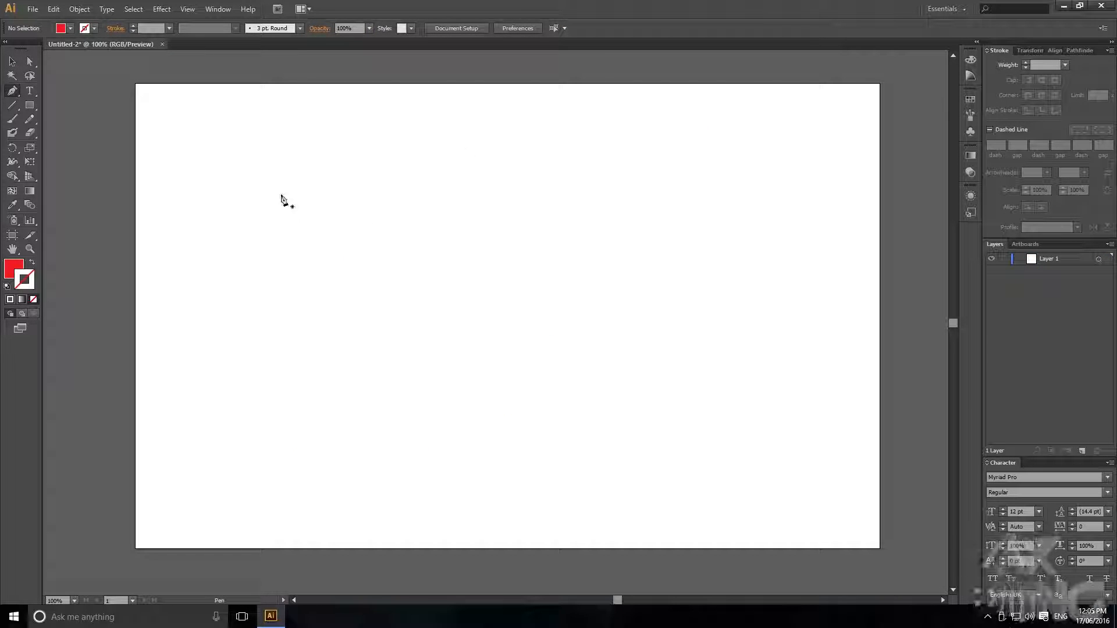
pyautogui.click(228, 163)
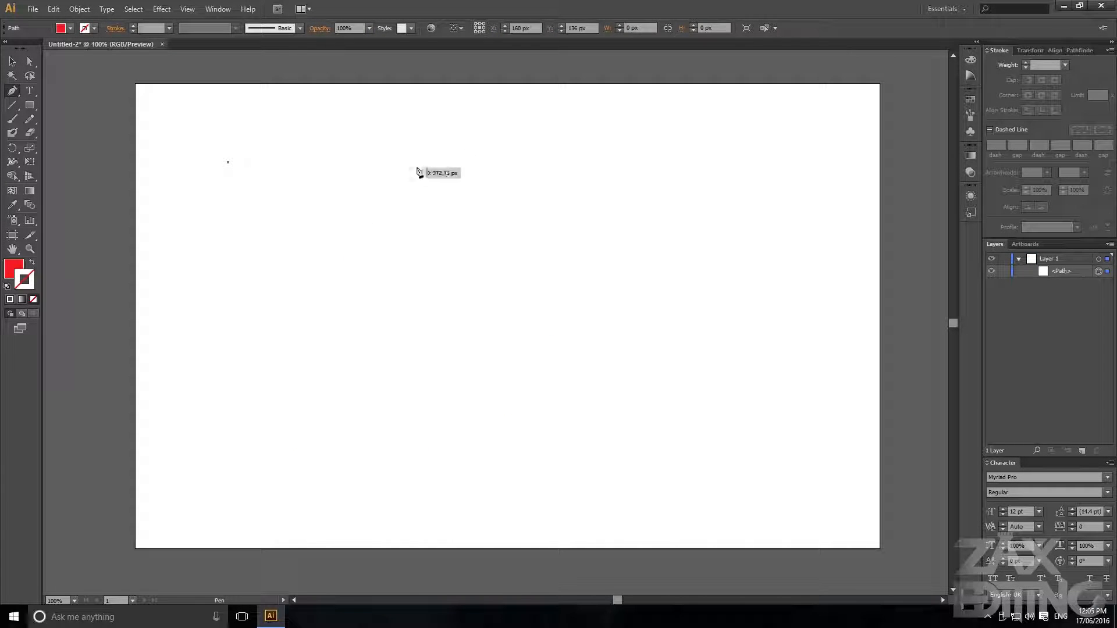
pyautogui.moveTo(440, 173); pyautogui.dragTo(404, 255)
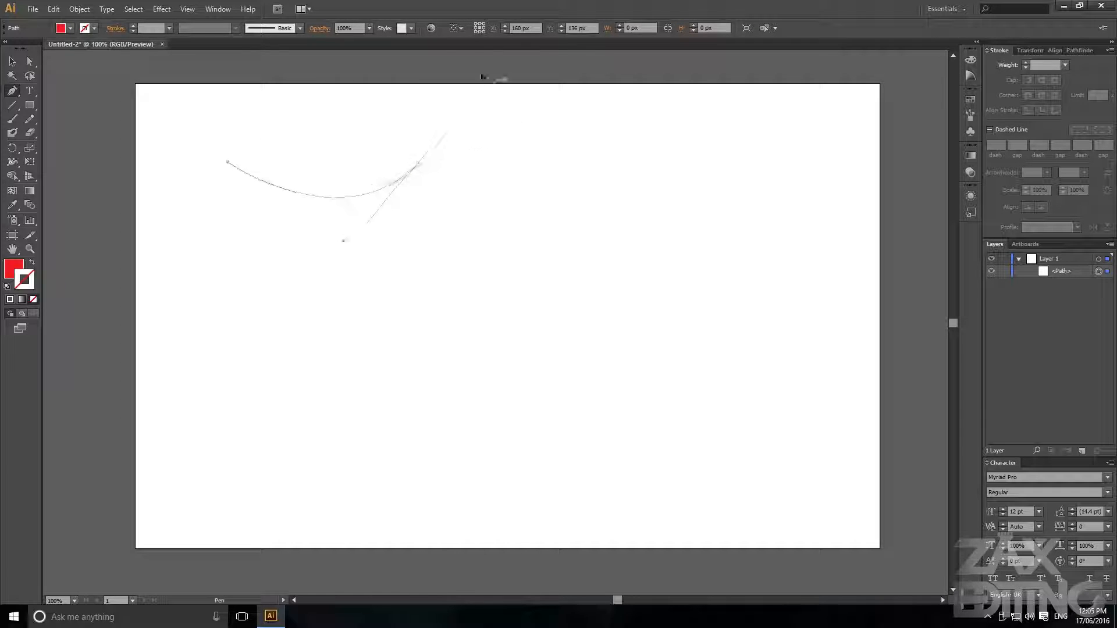
pyautogui.moveTo(482, 77); pyautogui.dragTo(551, 274)
pyautogui.moveTo(551, 362); pyautogui.dragTo(464, 401)
pyautogui.moveTo(318, 375); pyautogui.dragTo(397, 259)
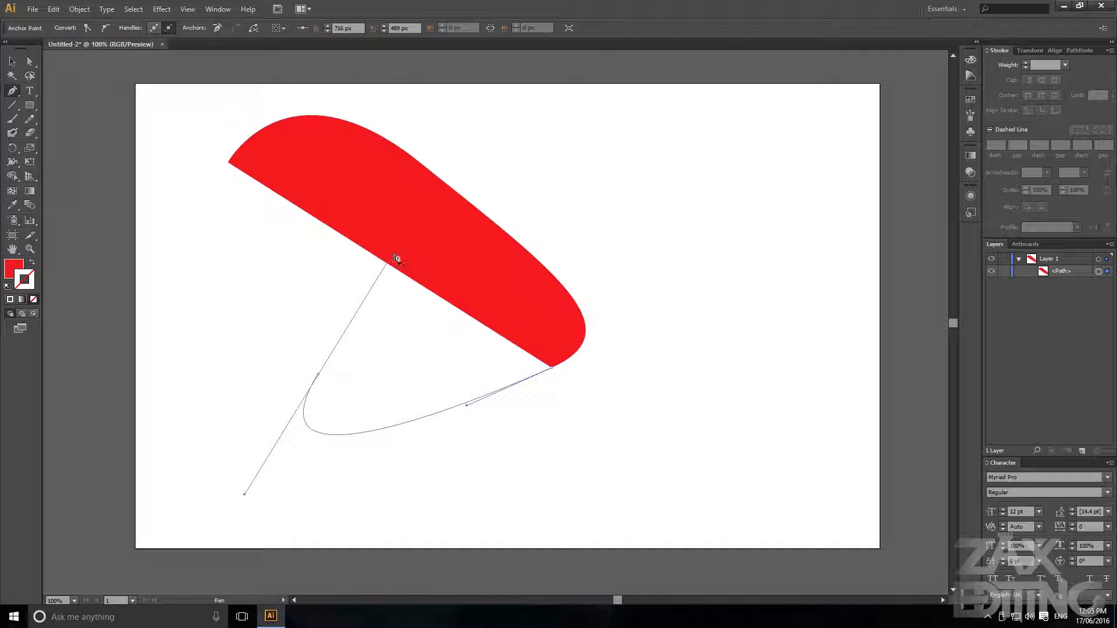
pyautogui.moveTo(501, 313); pyautogui.dragTo(542, 146)
pyautogui.moveTo(313, 284); pyautogui.dragTo(245, 180)
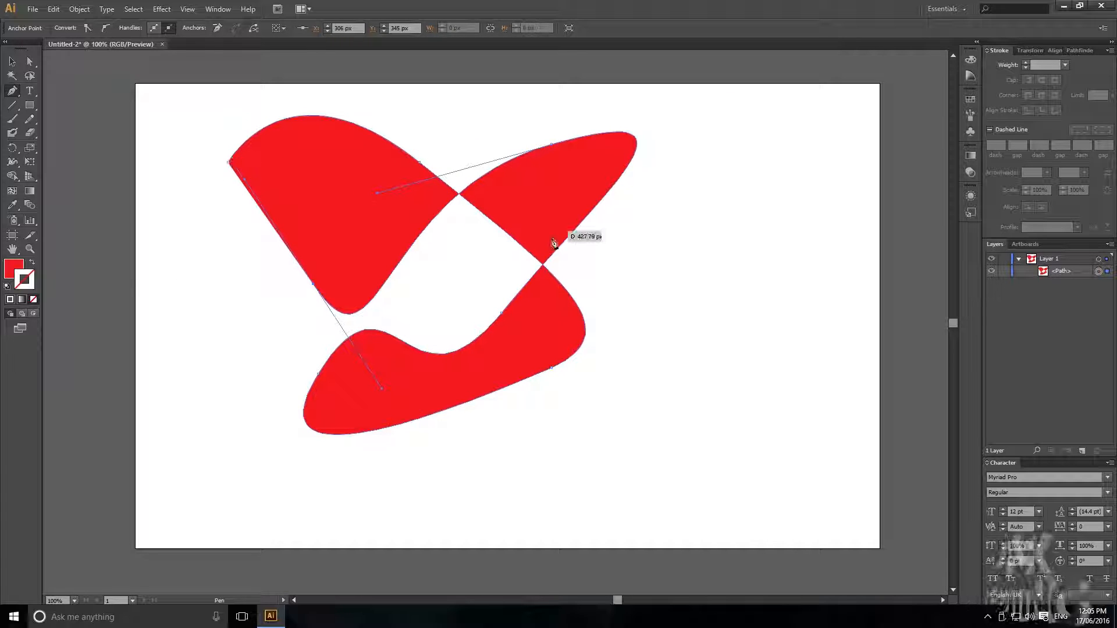
# Close the curvy path at its starting anchor with a smooth bulge, making it about 750 by 550 px, and deselect it
pyautogui.click(230, 165)
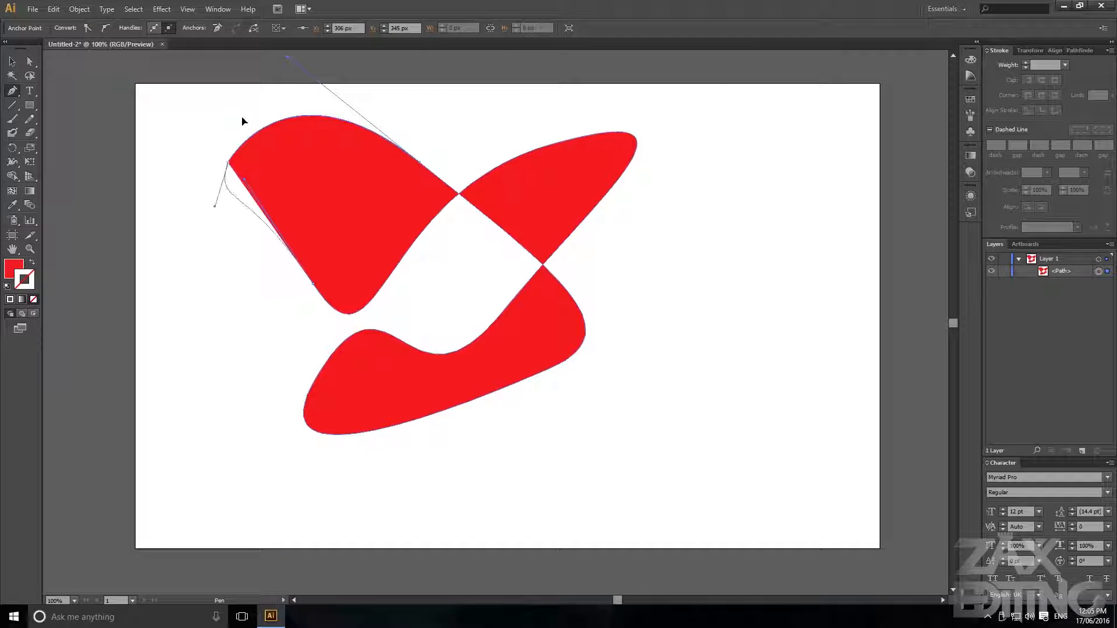
pyautogui.scroll(5, 452, 199)
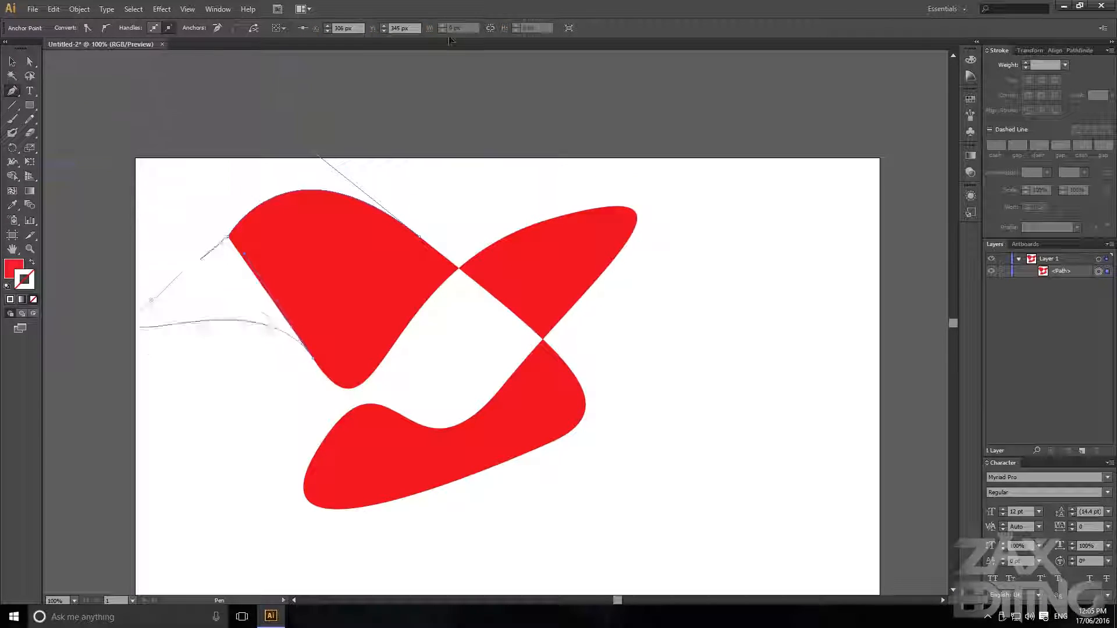
pyautogui.click(11, 62)
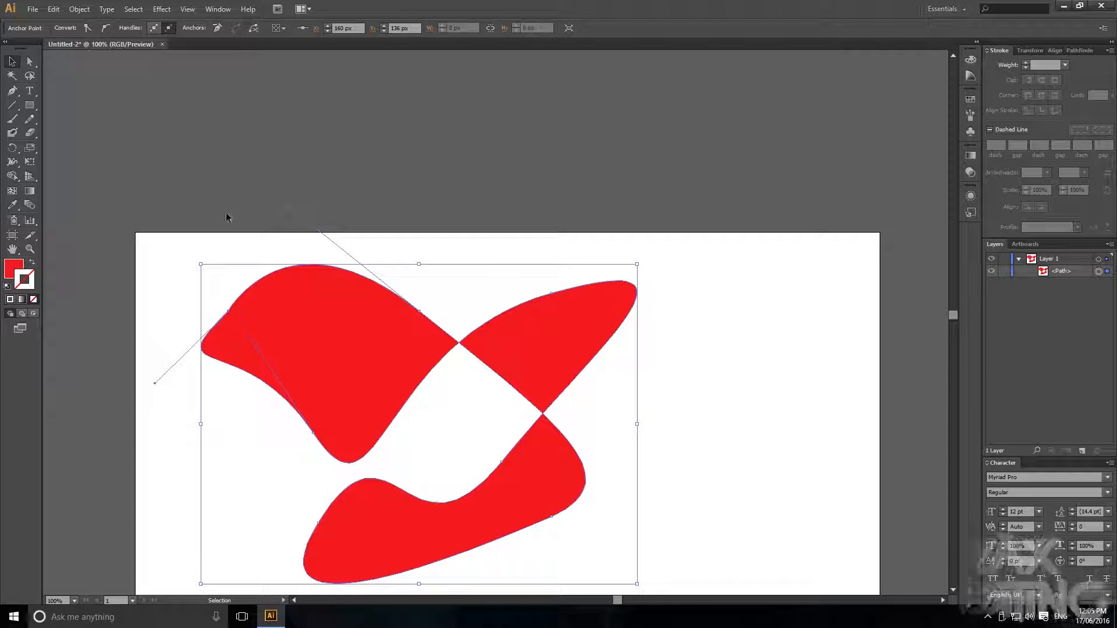
pyautogui.click(387, 267)
pyautogui.moveTo(386, 267); pyautogui.dragTo(367, 154)
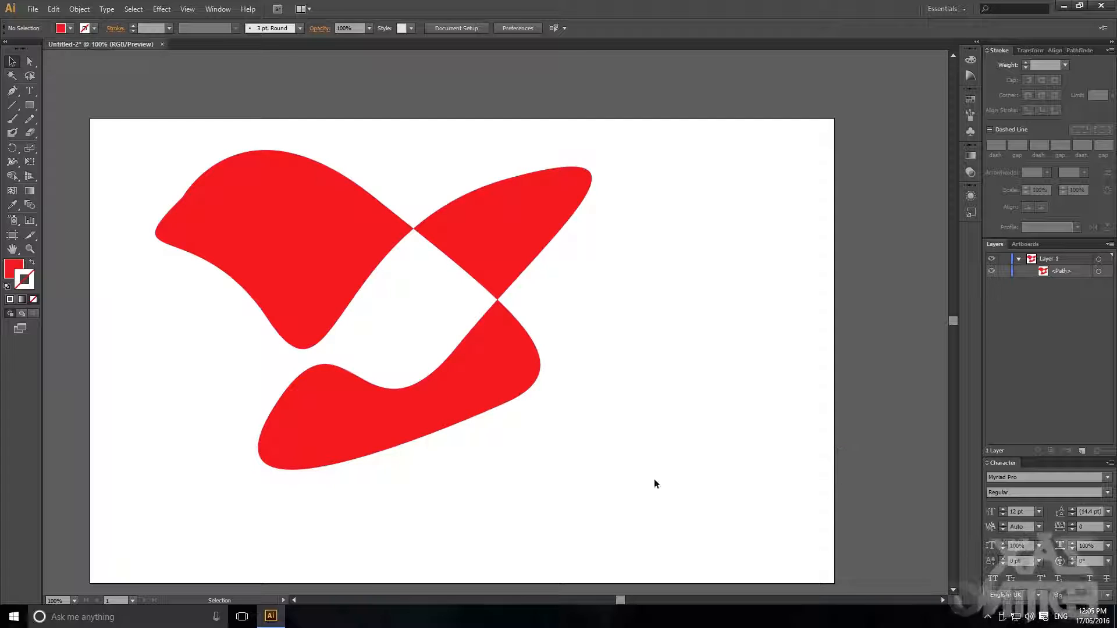
# Move the curvy path's upper-left anchor to about X 126, Y 68 px and its upper-edge anchor to about X 474, Y 116 px
pyautogui.click(542, 233)
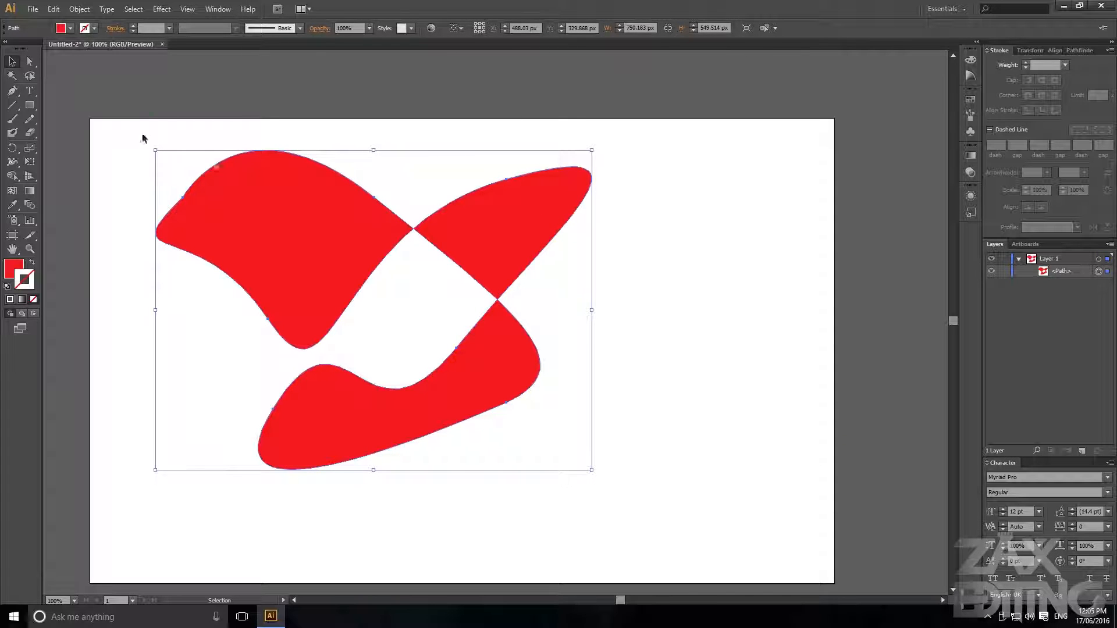
pyautogui.press('a')
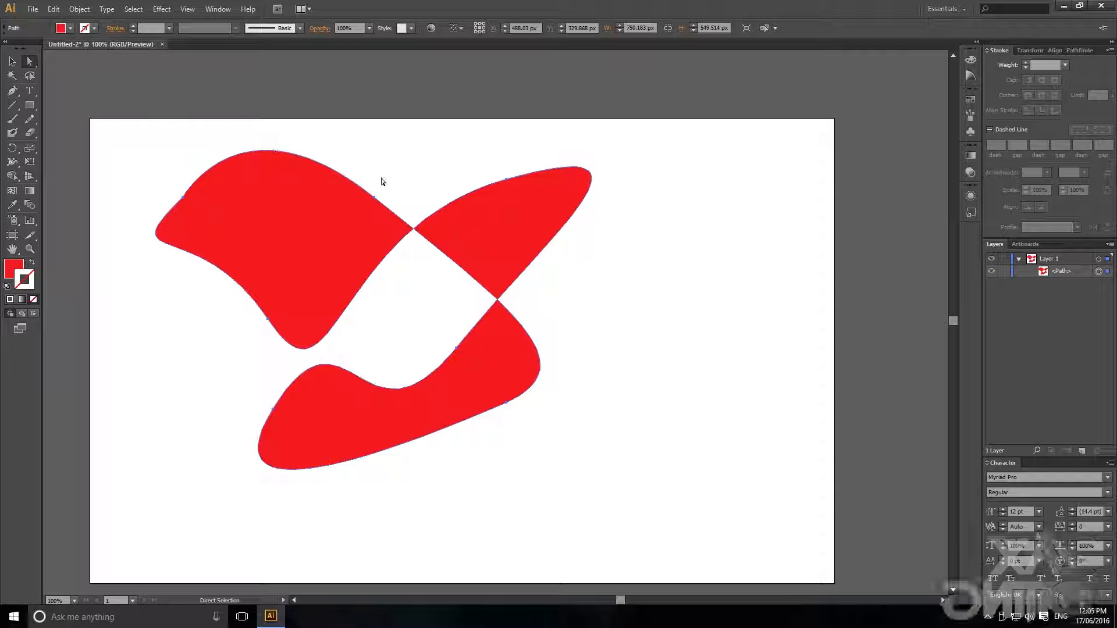
pyautogui.click(184, 199)
pyautogui.moveTo(184, 199); pyautogui.dragTo(164, 141)
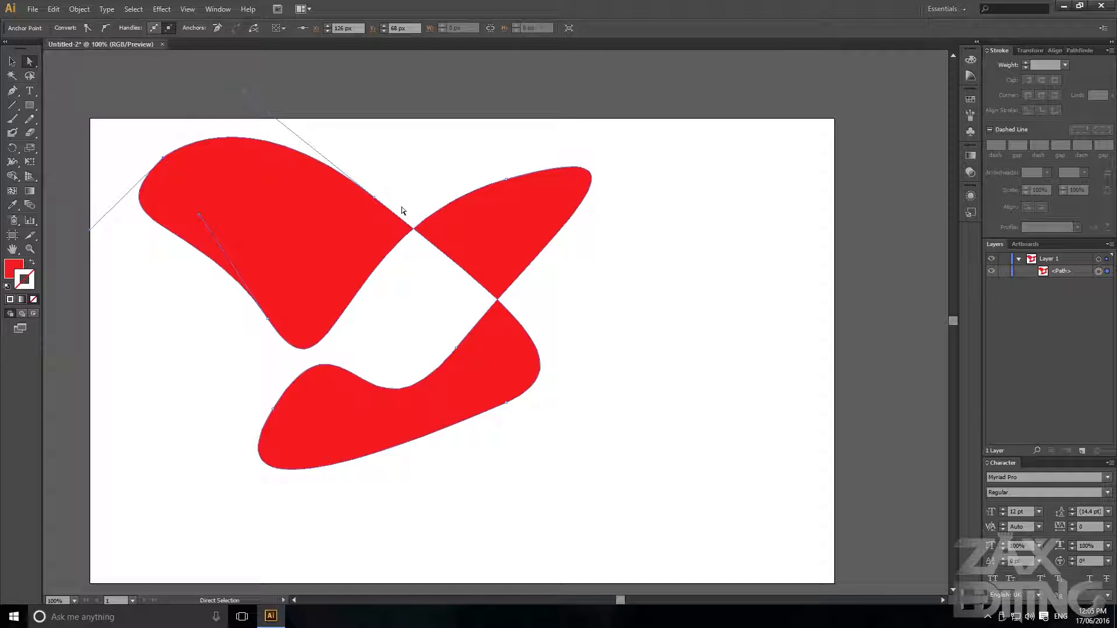
pyautogui.moveTo(374, 198)
pyautogui.mouseDown()
pyautogui.moveTo(394, 168)
pyautogui.moveTo(365, 186)
pyautogui.mouseUp()
pyautogui.click(394, 167)
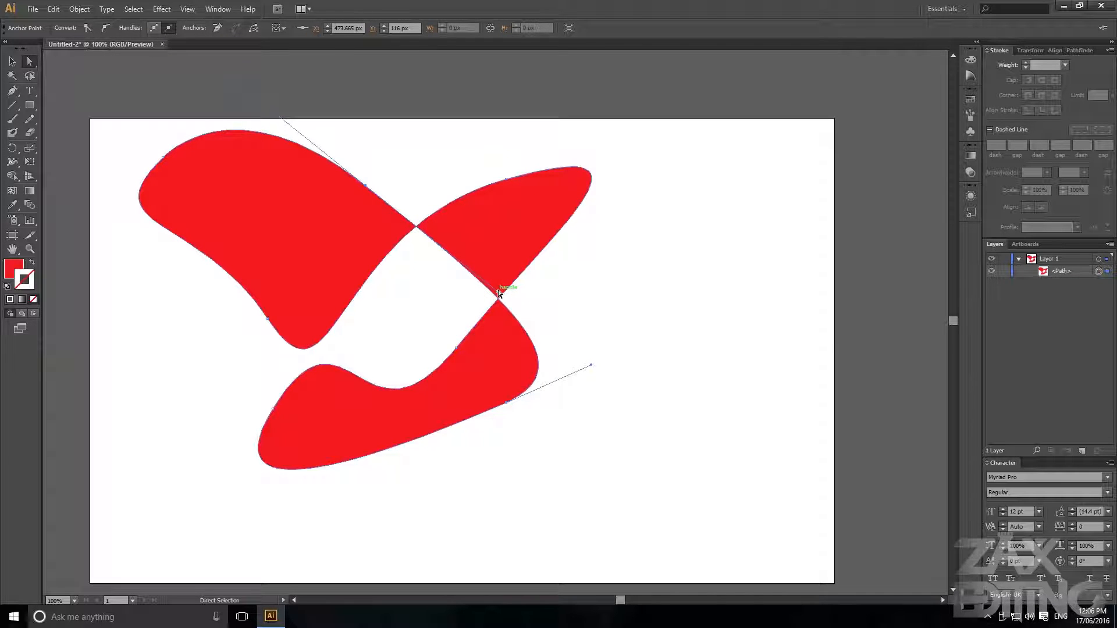
# Reshape the upper-right lobe by shortening and tilting the direction handles of its top anchor
pyautogui.click(581, 162)
pyautogui.click(507, 179)
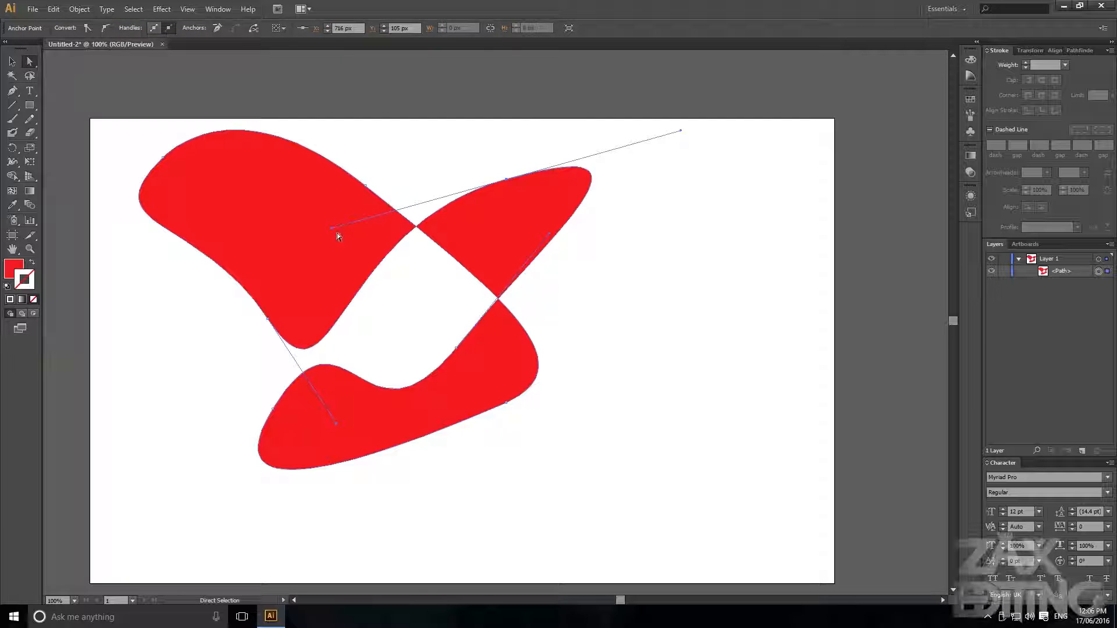
pyautogui.moveTo(333, 231); pyautogui.dragTo(577, 152)
pyautogui.moveTo(586, 271); pyautogui.dragTo(490, 258)
pyautogui.moveTo(415, 198); pyautogui.dragTo(414, 188)
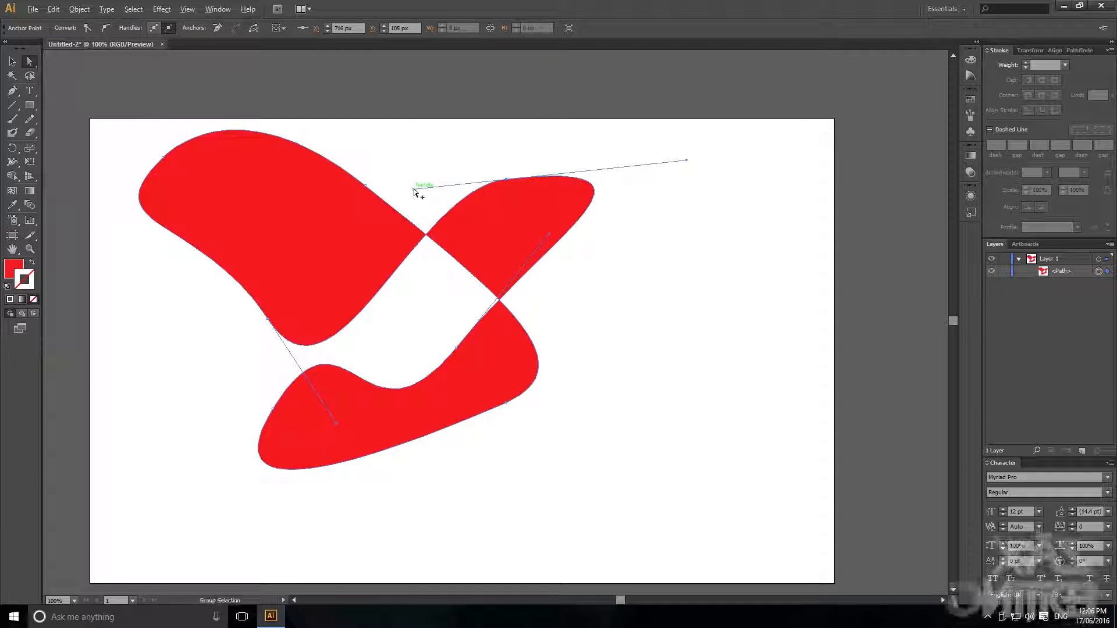
# Turn one handle of the lobe's top anchor independently to form a sharp kink, deselect the path and inspect the kink up close
pyautogui.moveTo(511, 141); pyautogui.dragTo(494, 123)
pyautogui.click(526, 152)
pyautogui.scroll(3, 520, 178)
pyautogui.scroll(3, 487, 181)
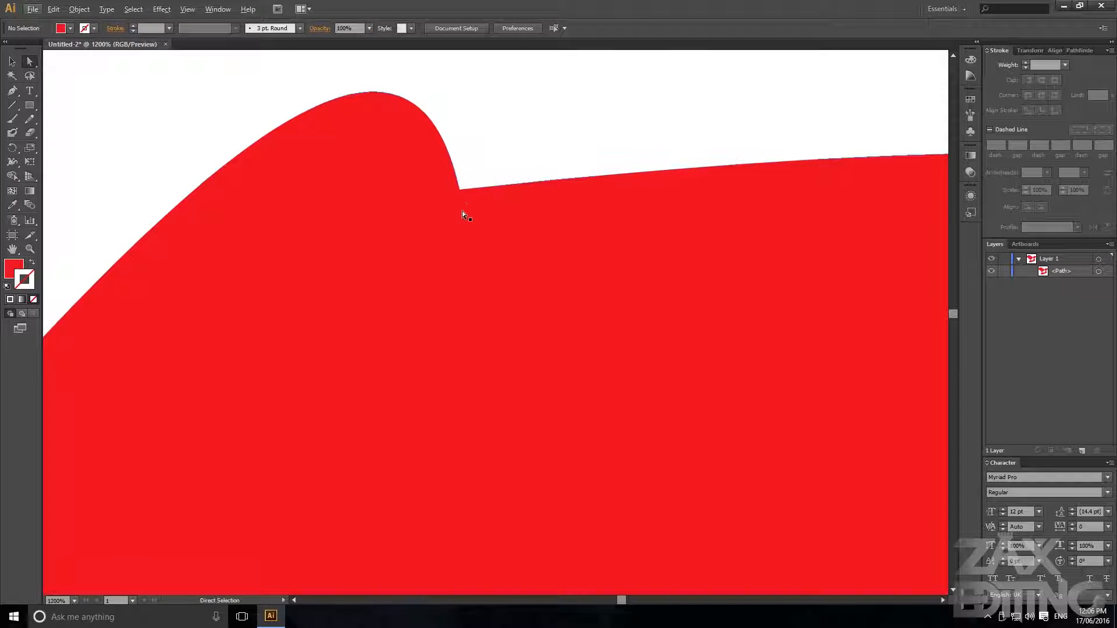
pyautogui.scroll(-5, 466, 183)
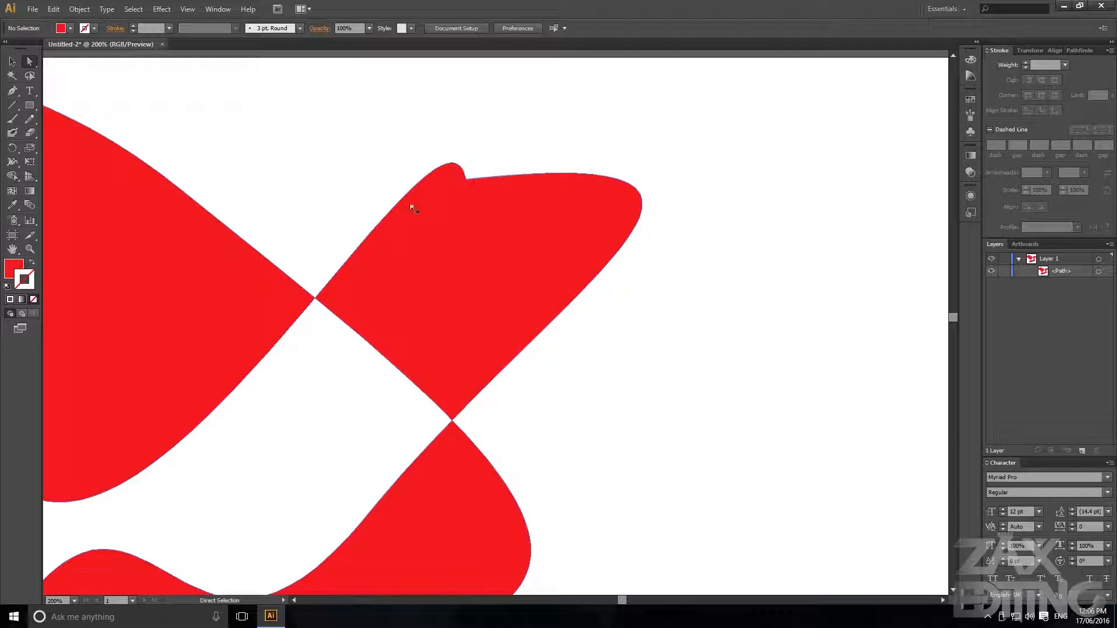
pyautogui.scroll(-3, 488, 169)
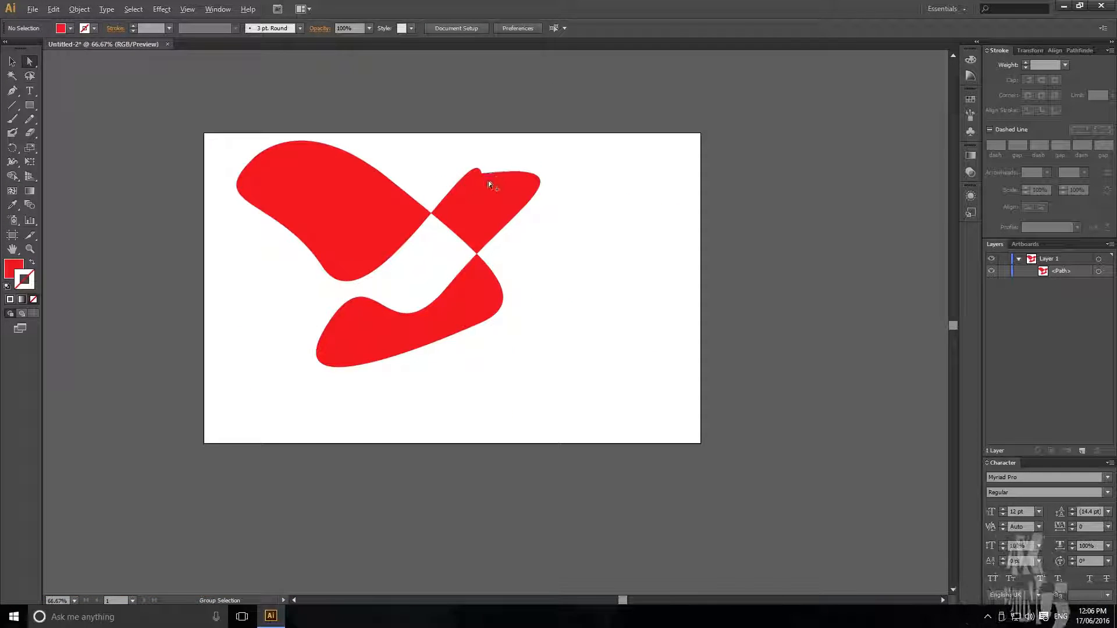
# Apply the rough, charcoal-like brush to the stroke of the curvy path
pyautogui.press('v')
pyautogui.click(487, 181)
pyautogui.click(300, 28)
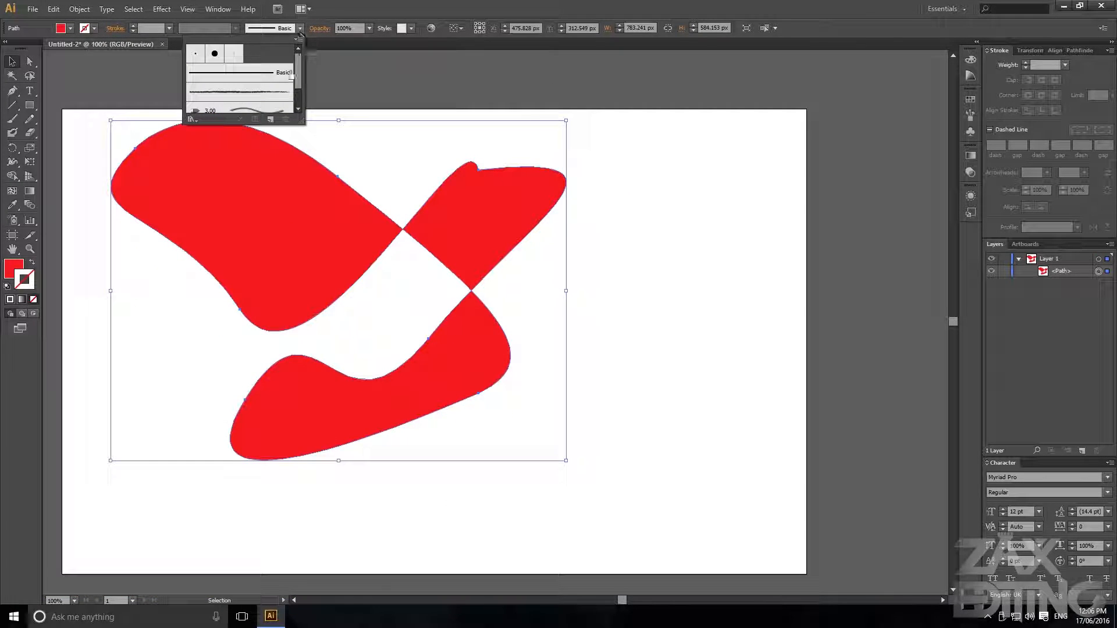
pyautogui.scroll(-2, 298, 78)
pyautogui.click(273, 66)
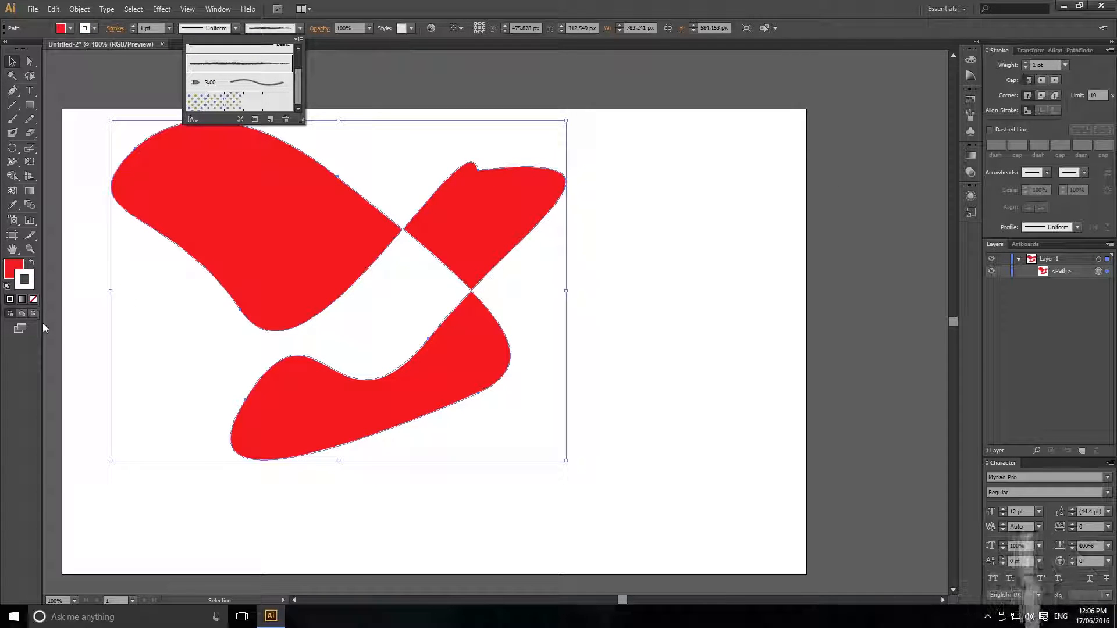
# Set the curvy path's stroke colour to near-black (R 2, G 1, B 1)
pyautogui.doubleClick(32, 281)
pyautogui.click(321, 421)
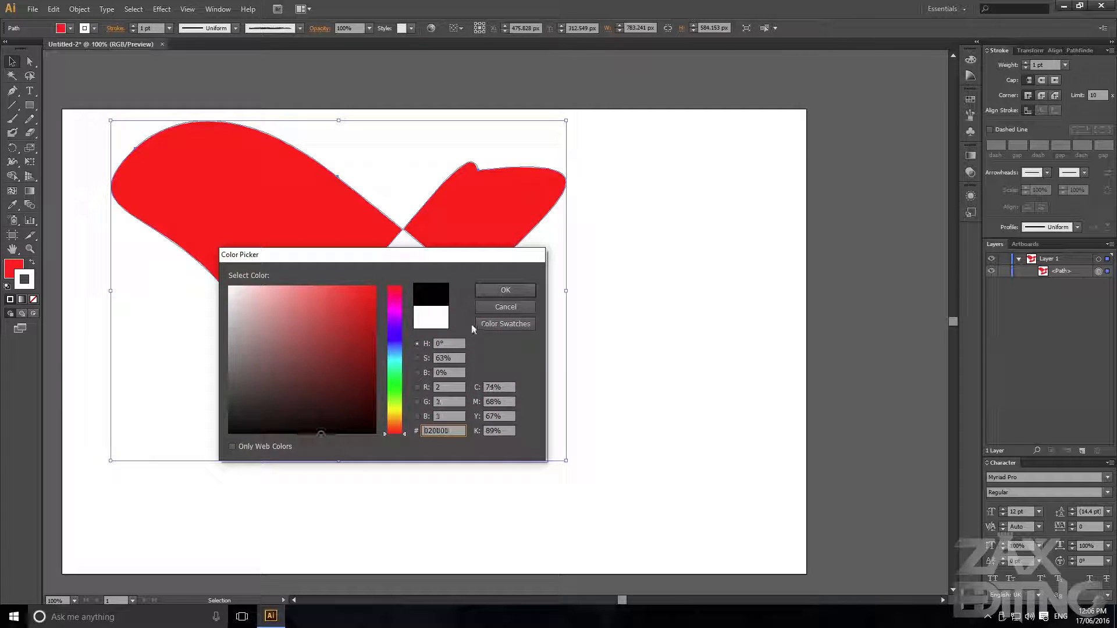
pyautogui.click(498, 291)
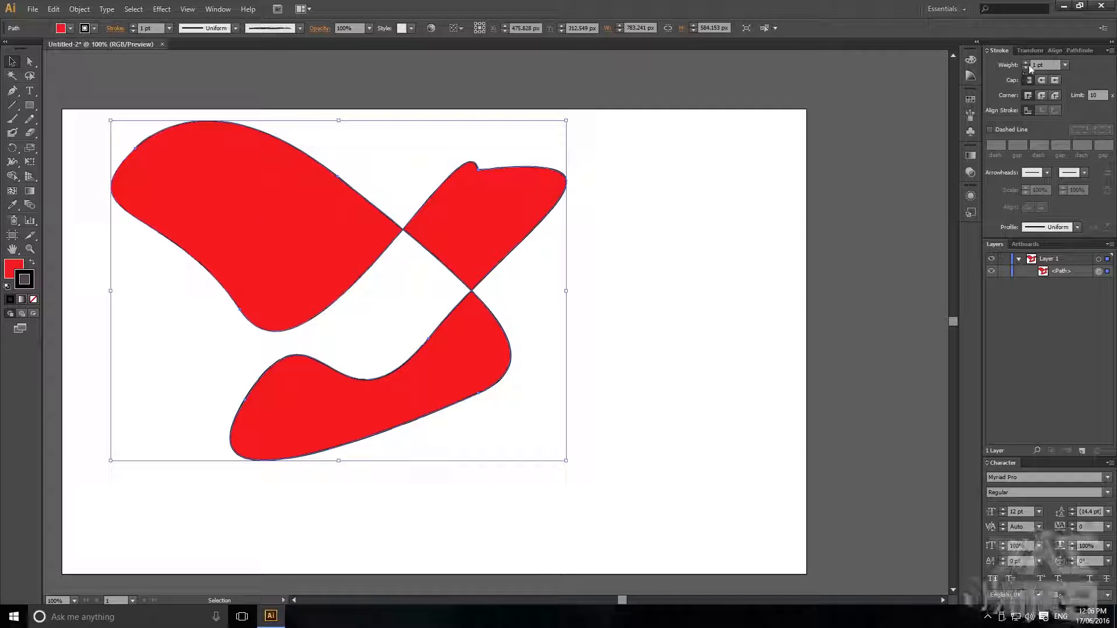
# Increase the brushed stroke's weight to 7 pt and deselect the path
pyautogui.click(1027, 62)
pyautogui.click(1027, 62)
pyautogui.click(1027, 62)
pyautogui.click(1026, 62)
pyautogui.click(1027, 63)
pyautogui.click(1027, 63)
pyautogui.click(726, 224)
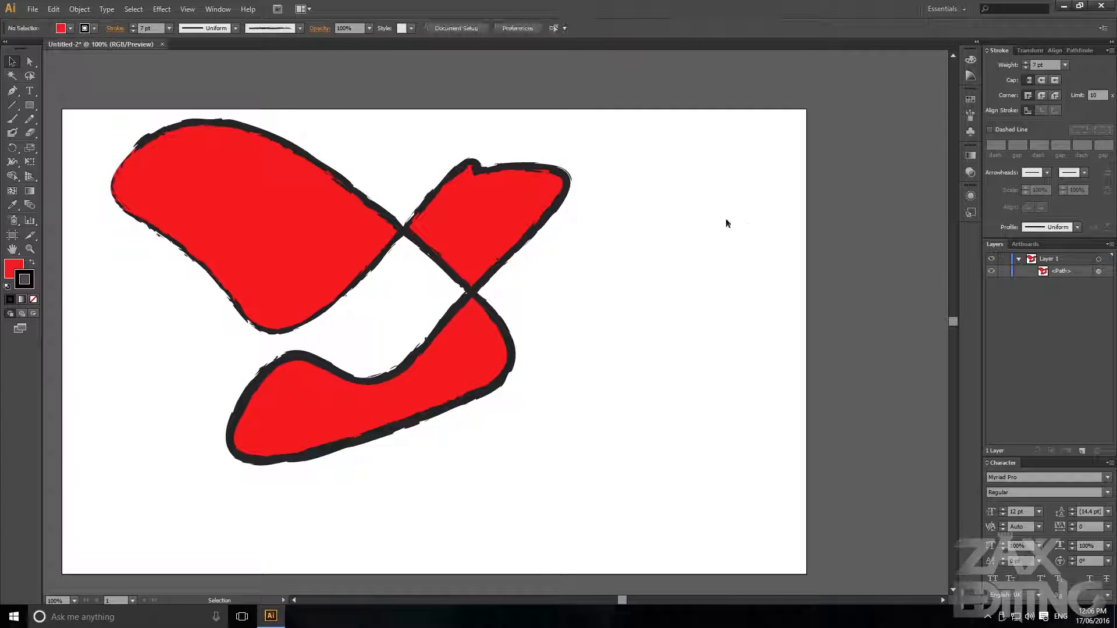
# Browse the brush libraries, load the Arrows_Special set and apply its first arrow brush to the curvy path's stroke
pyautogui.click(305, 138)
pyautogui.click(300, 28)
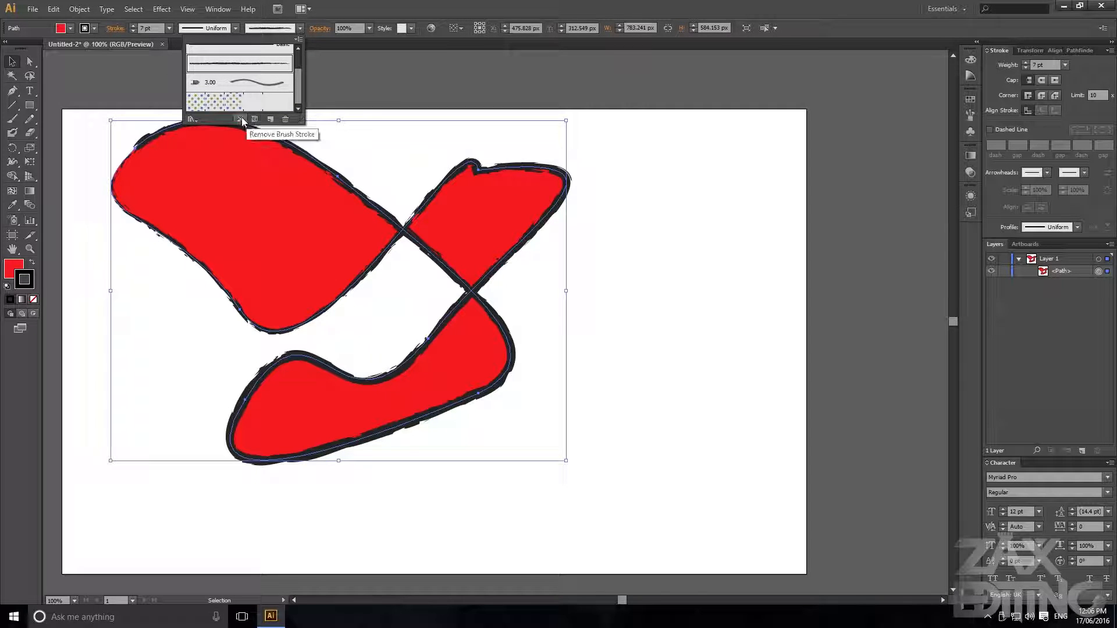
pyautogui.click(192, 119)
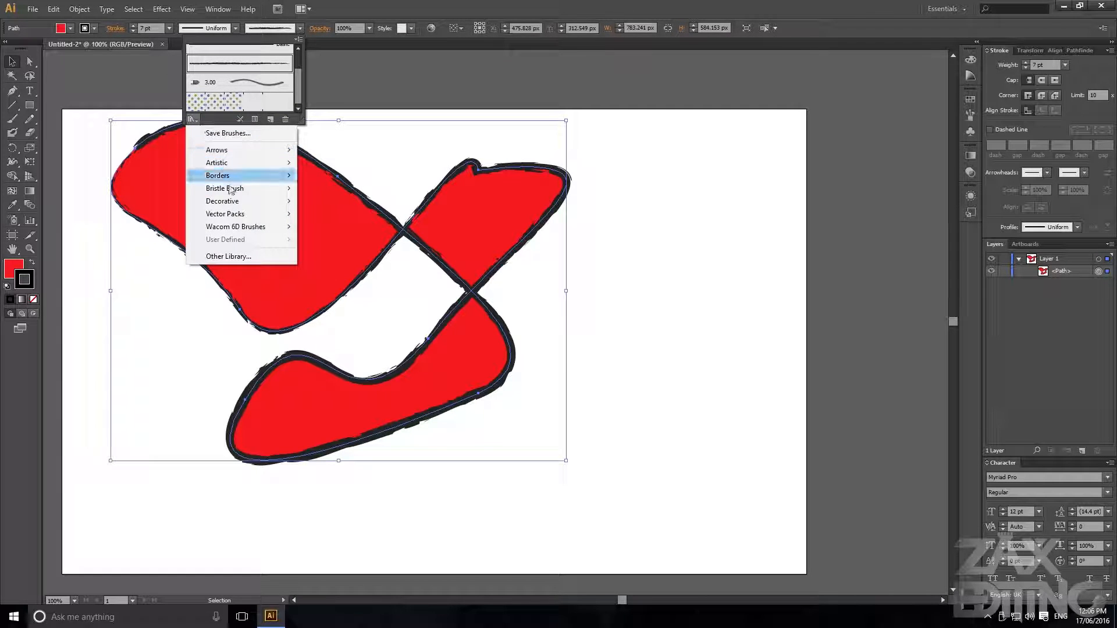
pyautogui.moveTo(268, 167)
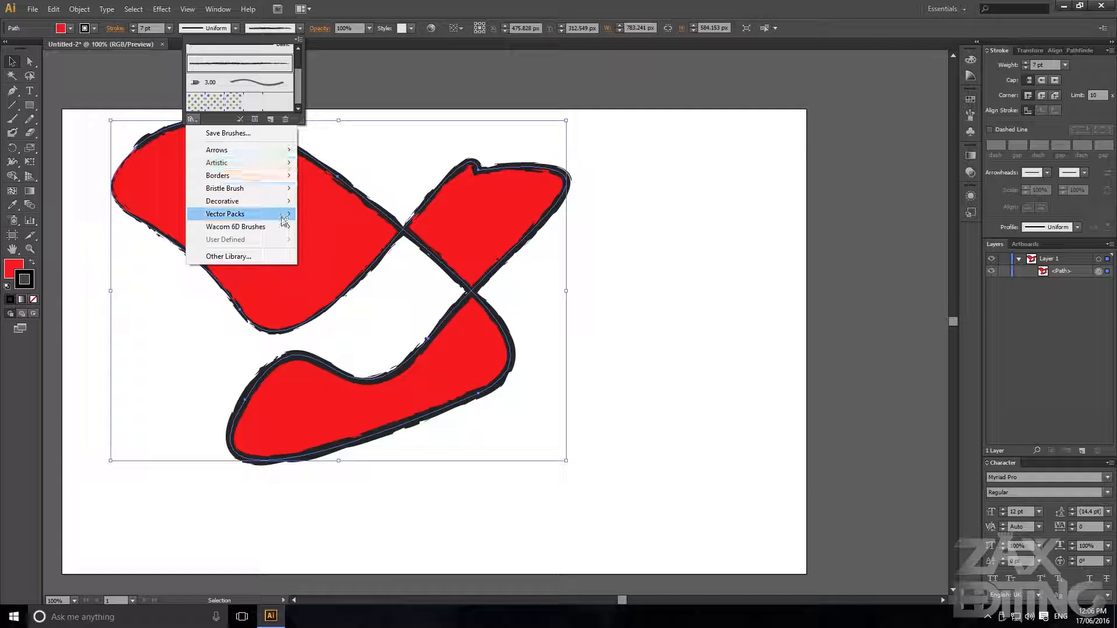
pyautogui.moveTo(287, 202)
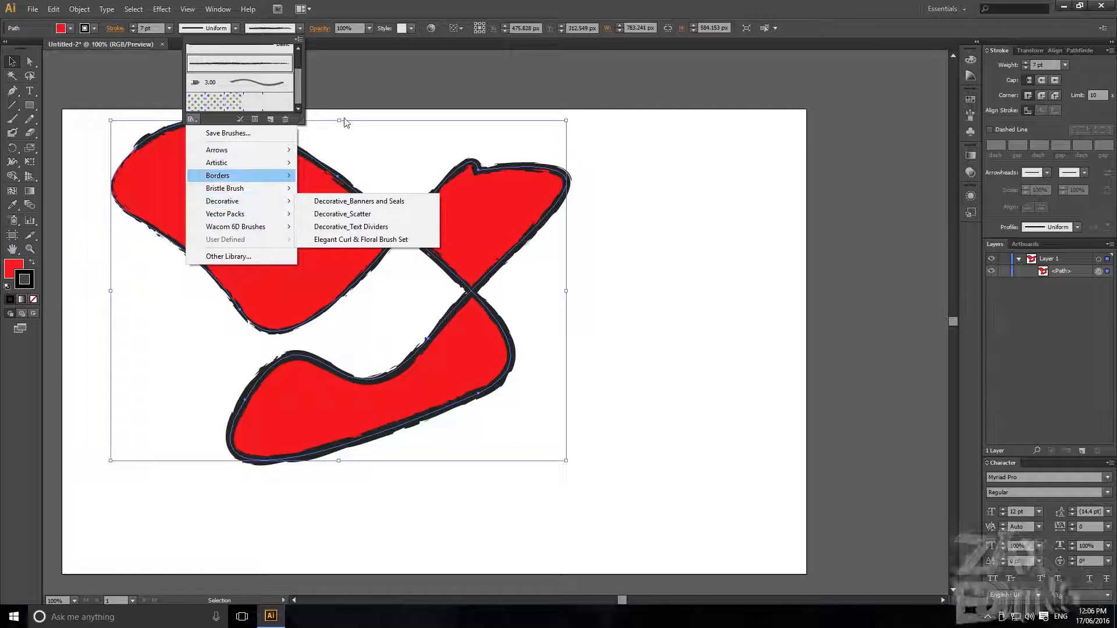
pyautogui.click(330, 151)
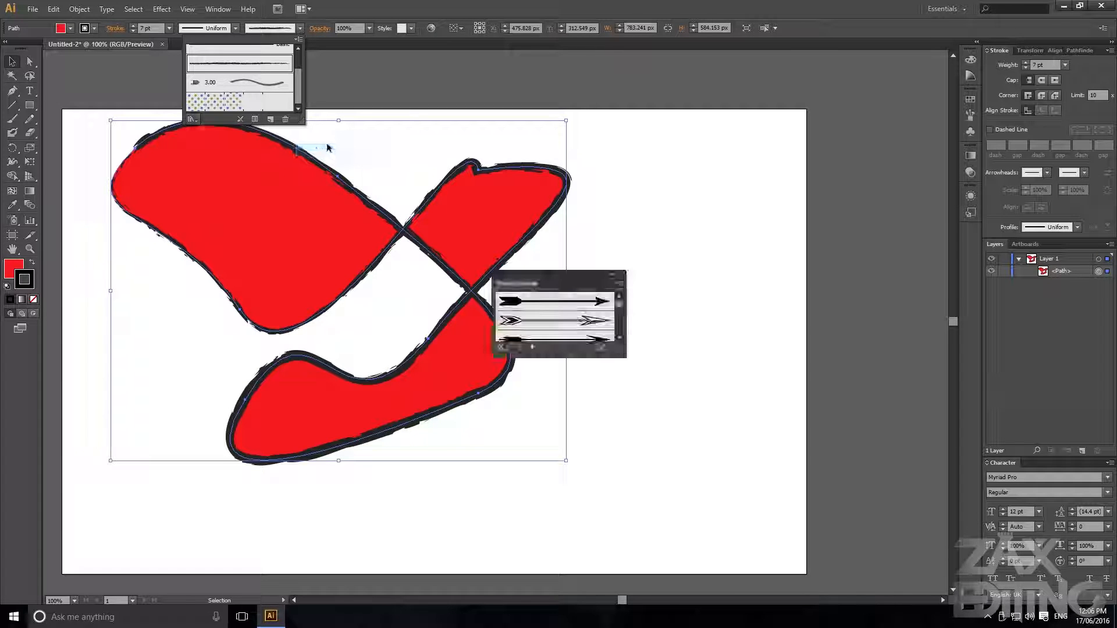
pyautogui.click(585, 196)
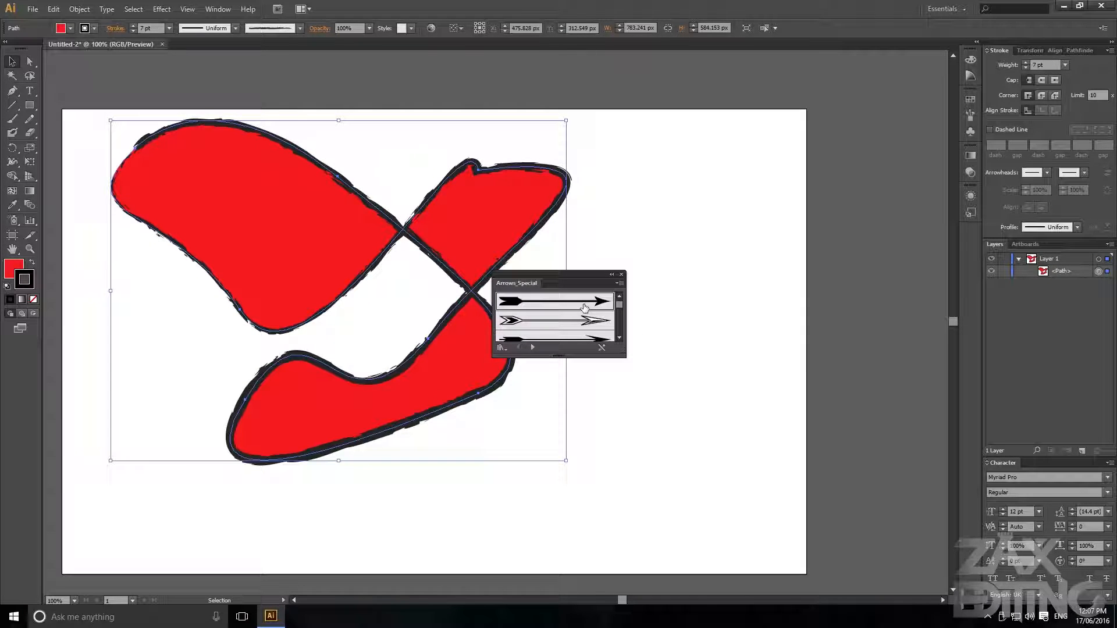
pyautogui.click(585, 309)
pyautogui.click(621, 274)
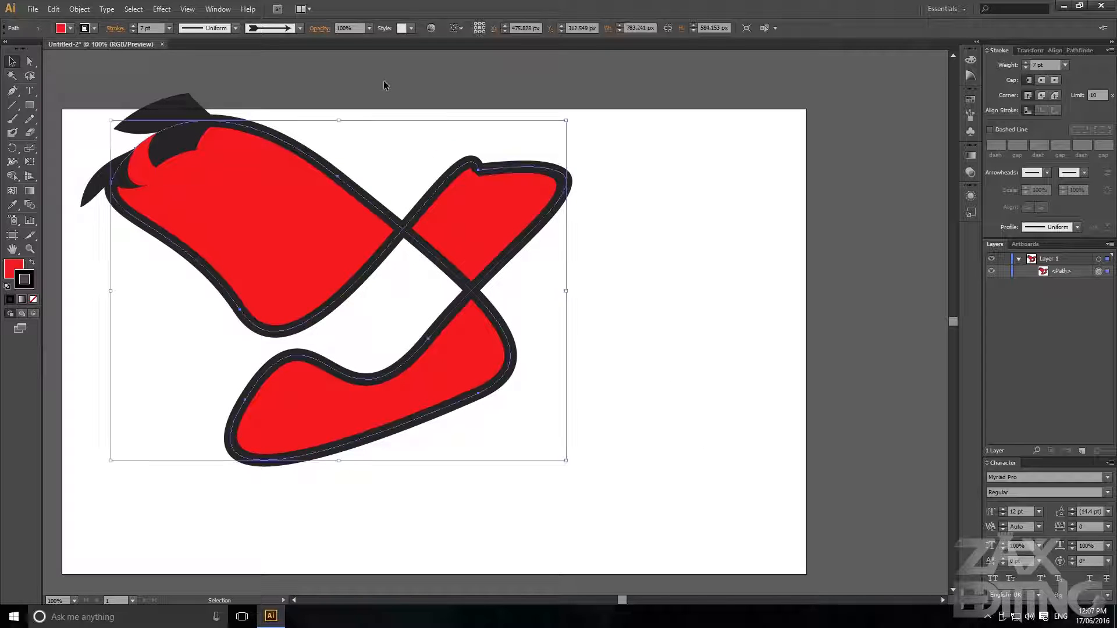
# Return the curvy path's stroke to the Basic brush, apply Width Profile 2 and deselect the path
pyautogui.click(300, 28)
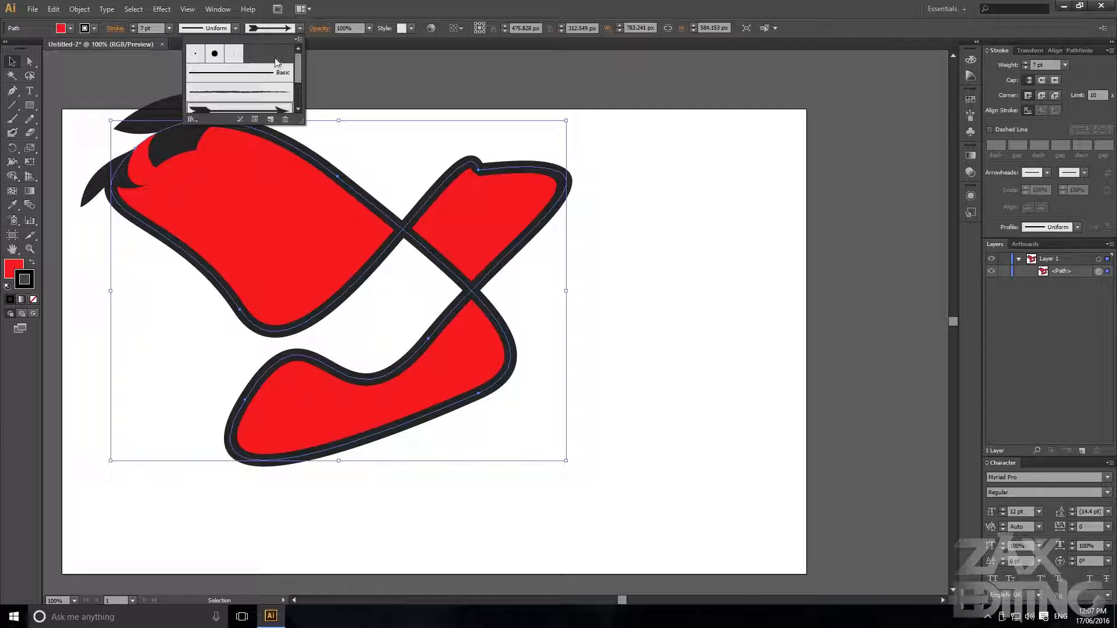
pyautogui.click(268, 75)
pyautogui.click(237, 31)
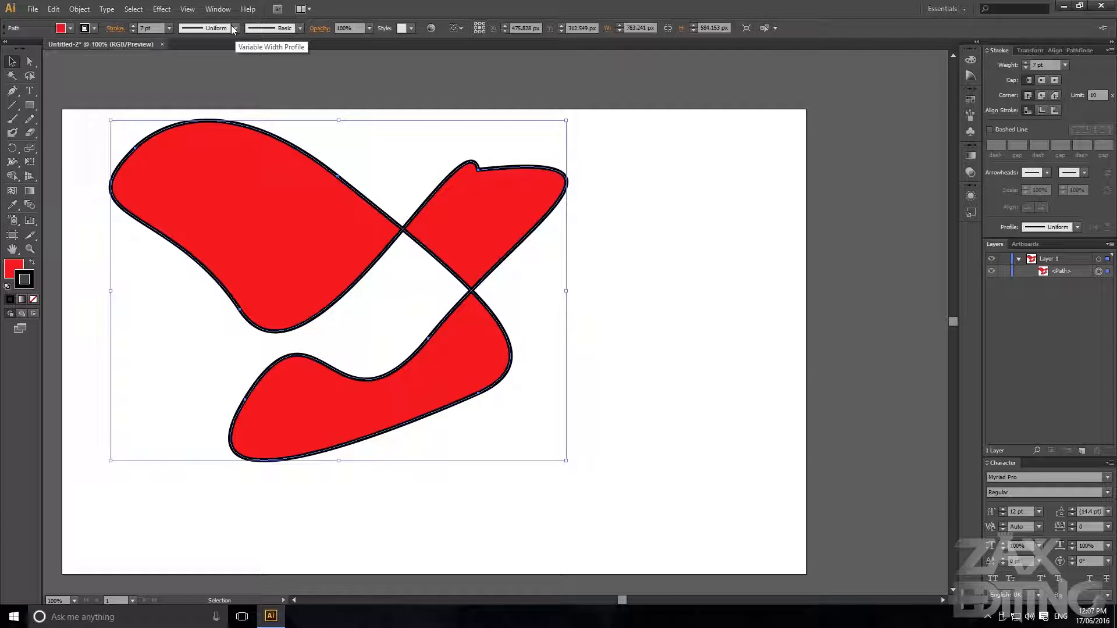
pyautogui.click(236, 30)
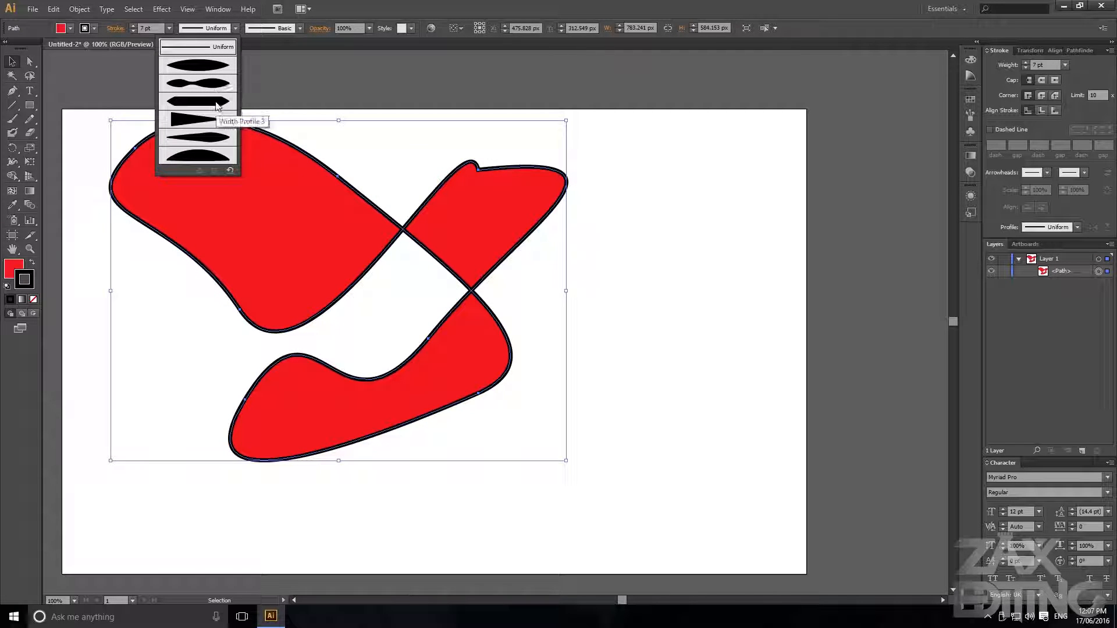
pyautogui.click(212, 85)
pyautogui.click(399, 180)
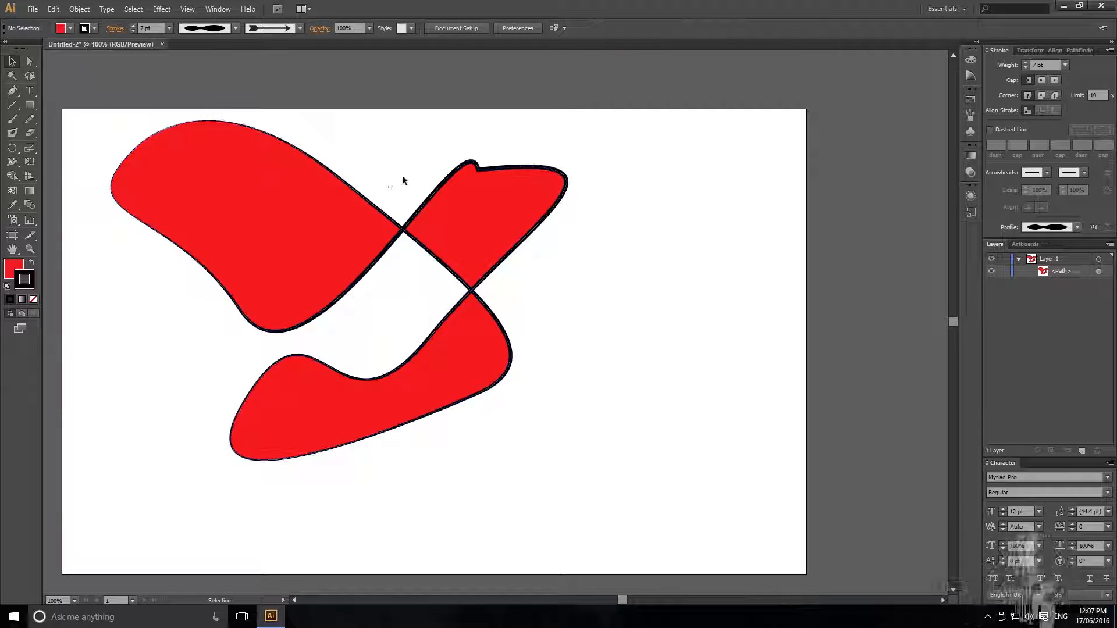
# Try Width Profile 1 on the curvy path, switch its stroke to Width Profile 6 and deselect it
pyautogui.click(294, 154)
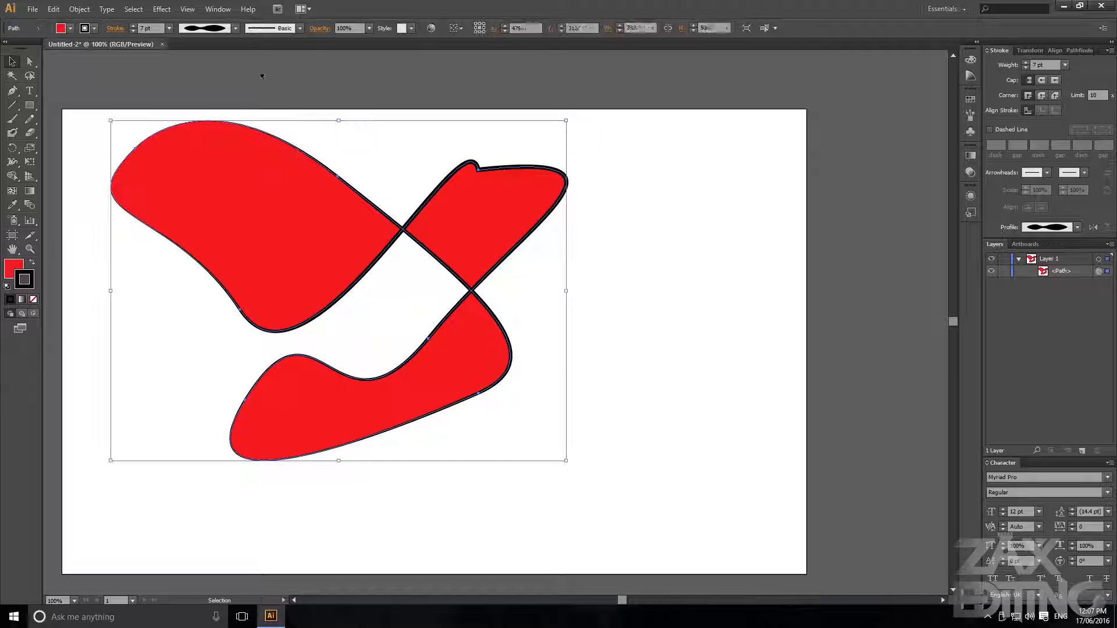
pyautogui.click(237, 30)
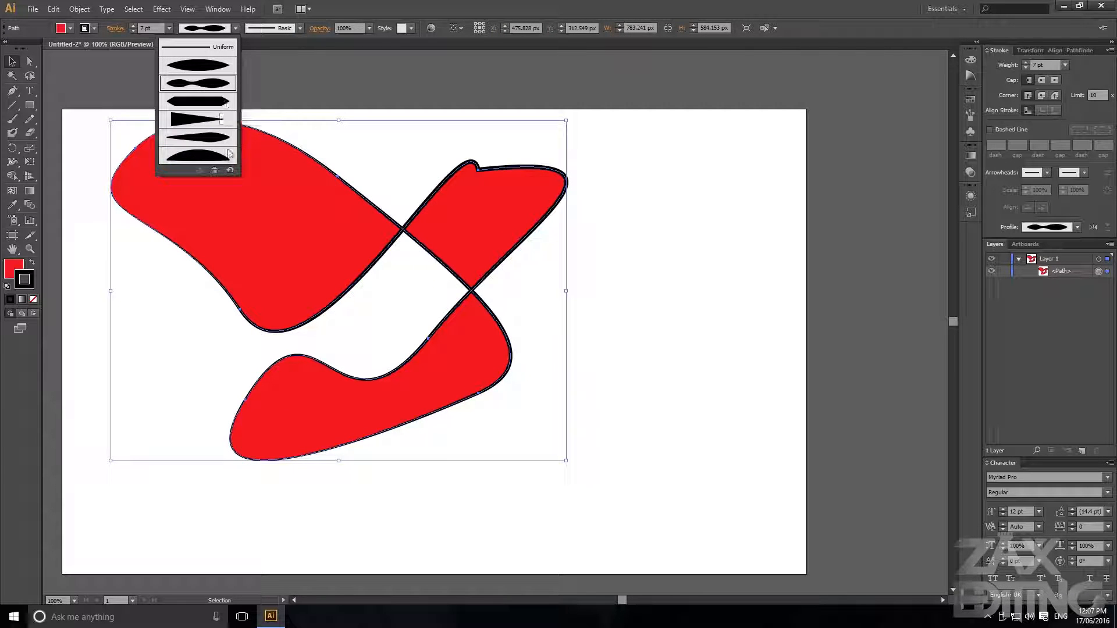
pyautogui.click(200, 65)
pyautogui.click(235, 30)
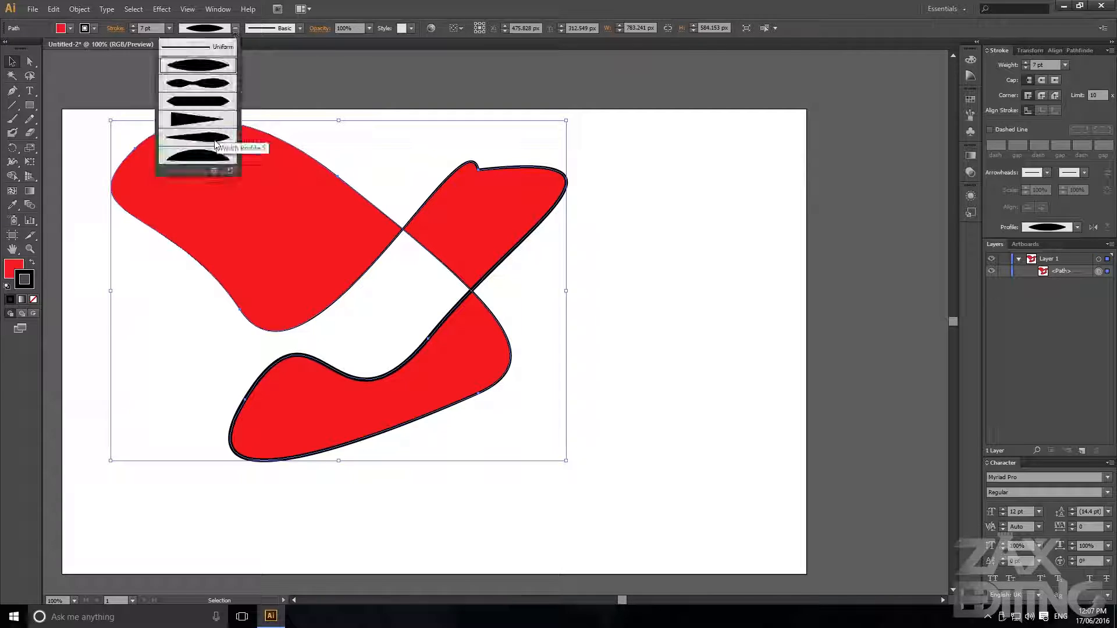
pyautogui.click(242, 144)
pyautogui.click(418, 128)
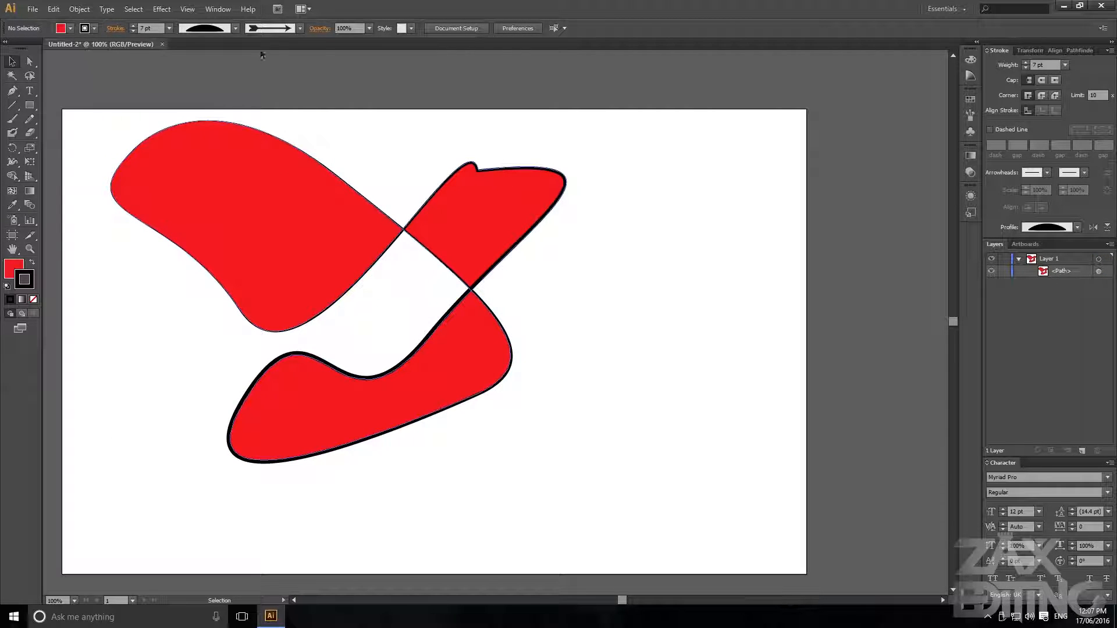
# Review the list of width profiles and delete the curvy red path from the artboard
pyautogui.click(235, 28)
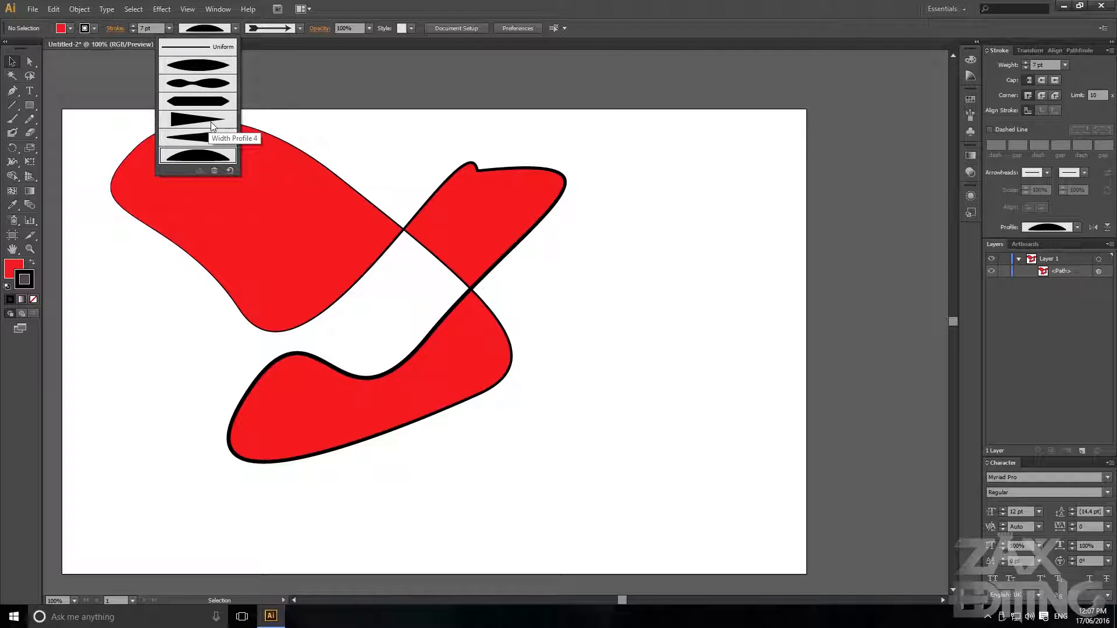
pyautogui.click(312, 207)
pyautogui.press('Delete')
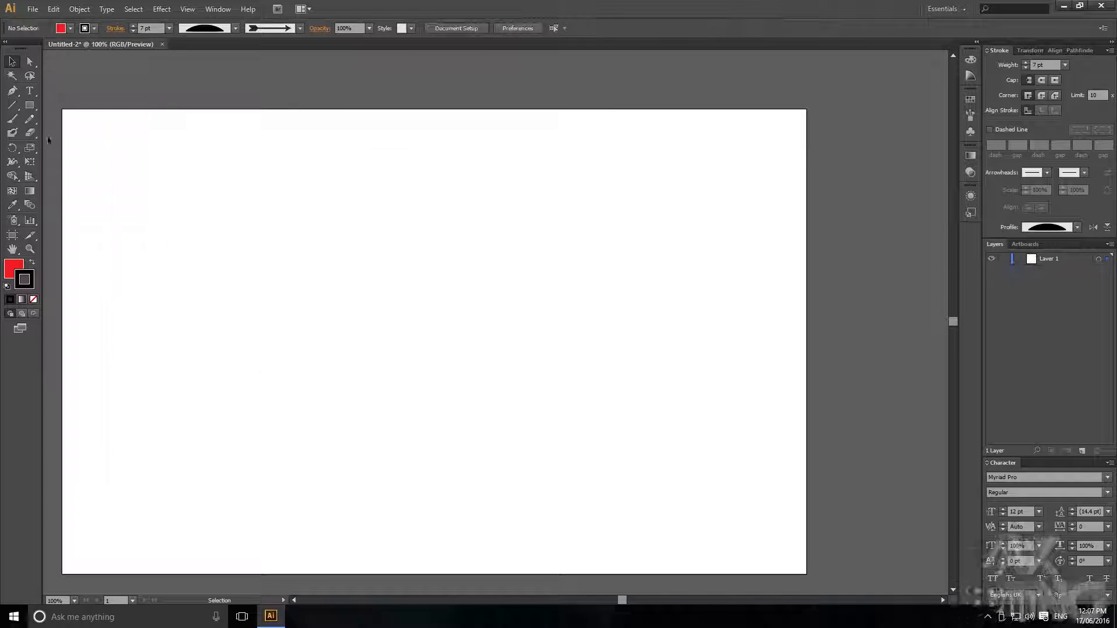
# Reset the default colours and draw nine criss-crossing straight lines with the Line Segment tool at 1 pt
pyautogui.click(19, 105)
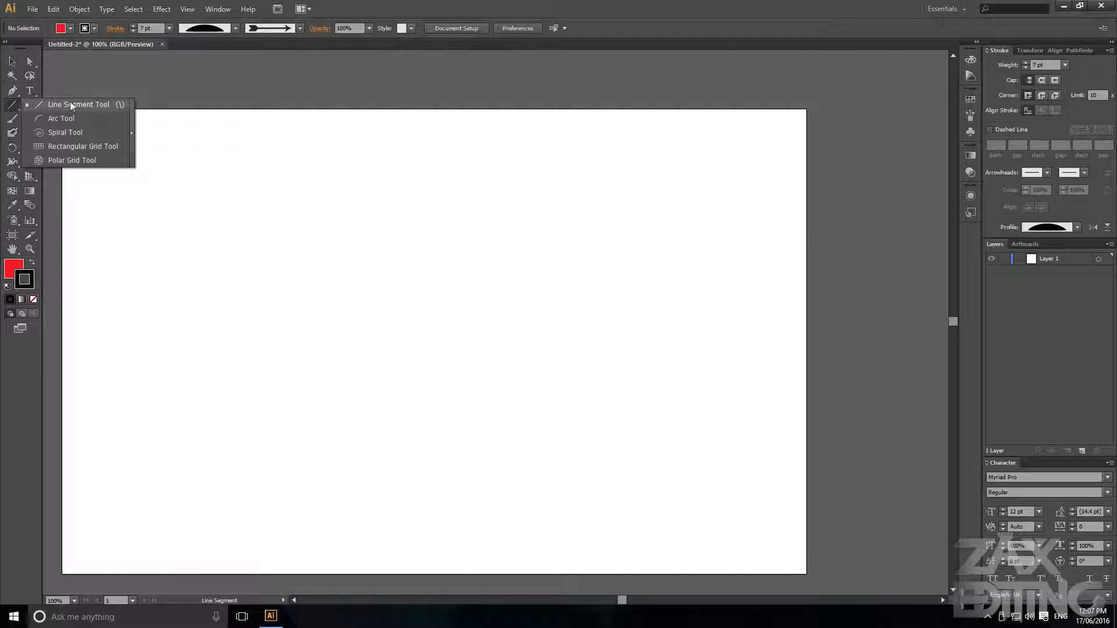
pyautogui.click(90, 109)
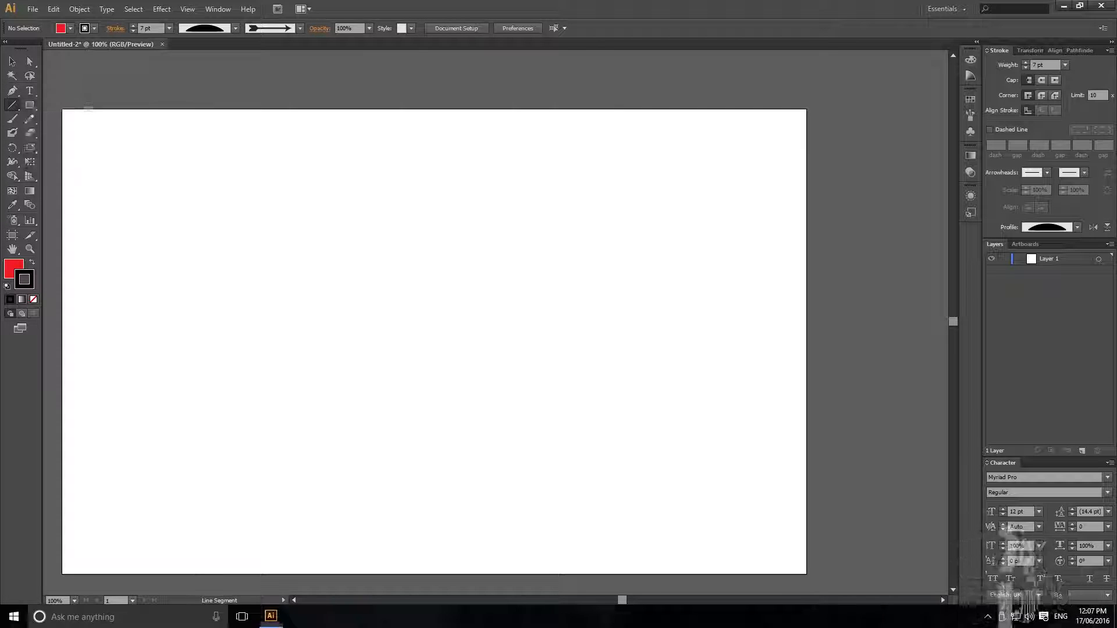
pyautogui.press('d')
pyautogui.moveTo(315, 208); pyautogui.dragTo(556, 407)
pyautogui.moveTo(588, 209); pyautogui.dragTo(346, 395)
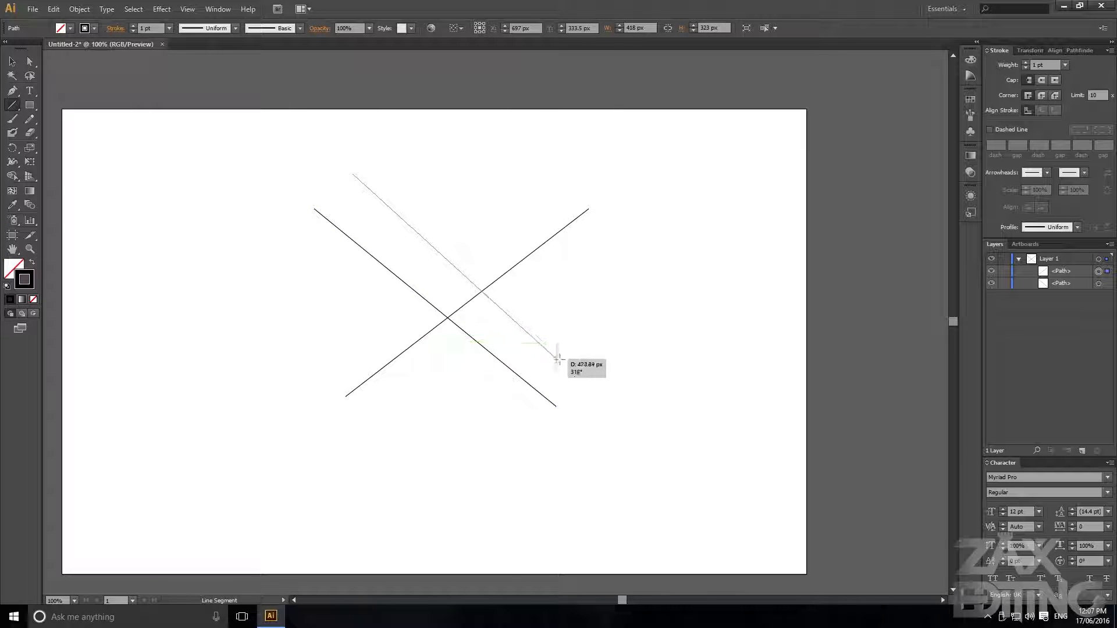
pyautogui.moveTo(557, 359); pyautogui.dragTo(556, 358)
pyautogui.moveTo(623, 267); pyautogui.dragTo(418, 280)
pyautogui.moveTo(435, 217); pyautogui.dragTo(595, 287)
pyautogui.moveTo(622, 145); pyautogui.dragTo(440, 418)
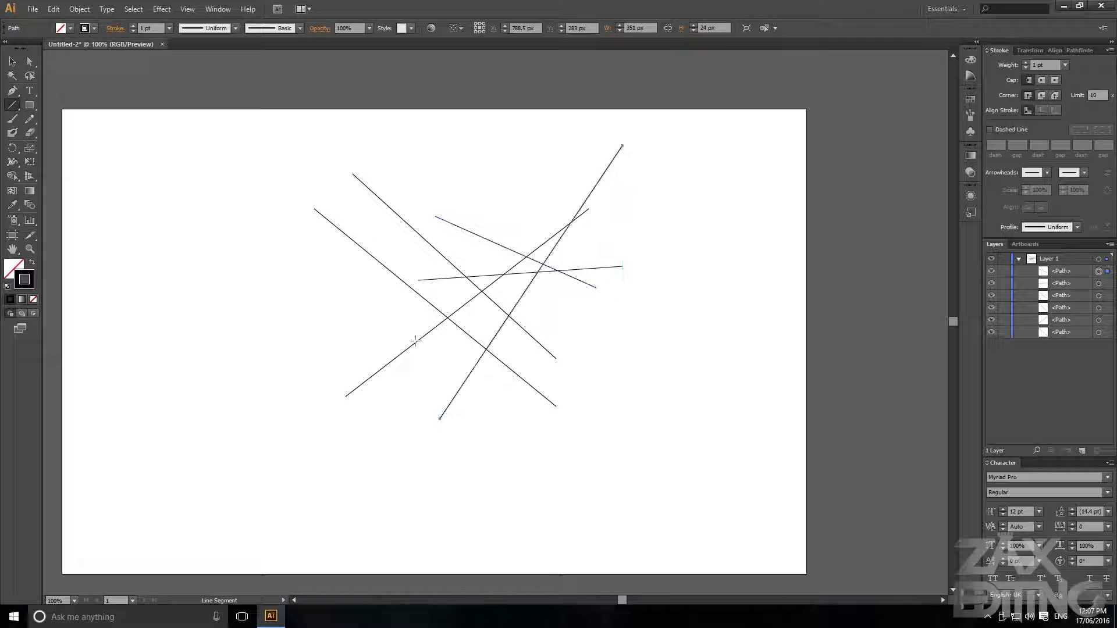
pyautogui.moveTo(379, 138); pyautogui.dragTo(662, 361)
pyautogui.moveTo(728, 184); pyautogui.dragTo(452, 412)
pyautogui.moveTo(406, 208); pyautogui.dragTo(494, 259)
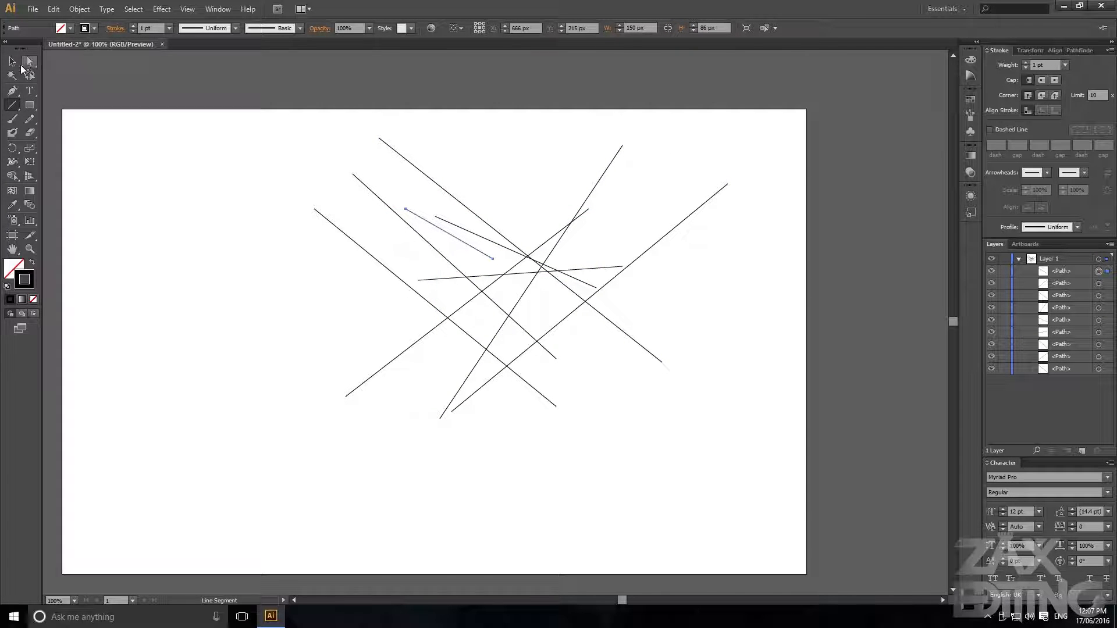
# Select all the straight lines on the artboard and delete them
pyautogui.click(147, 149)
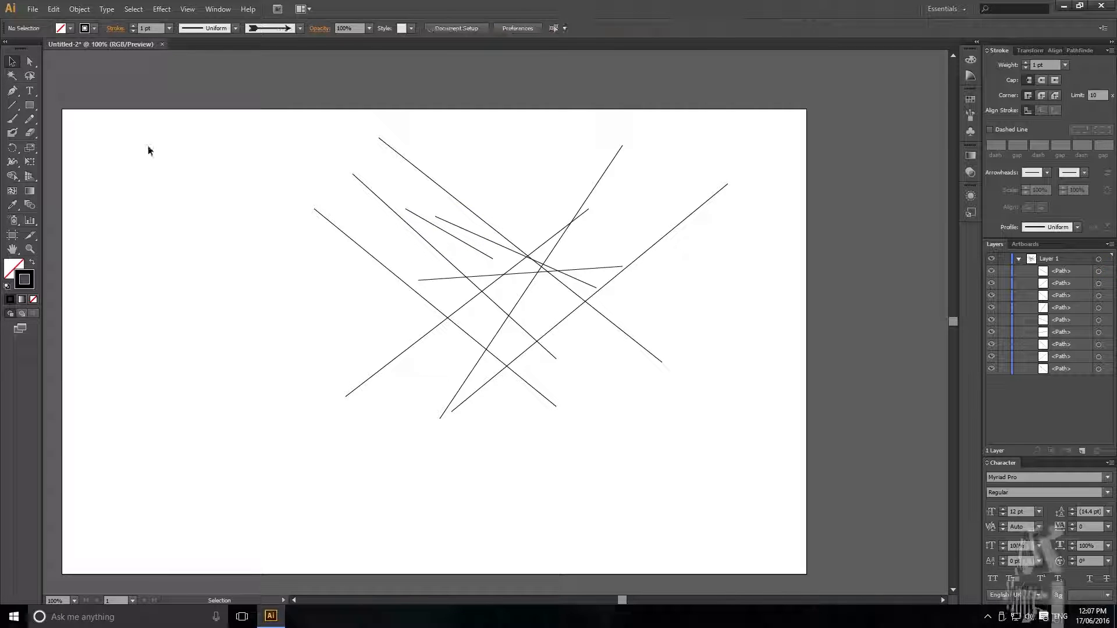
pyautogui.moveTo(231, 134); pyautogui.dragTo(791, 478)
pyautogui.press('Delete')
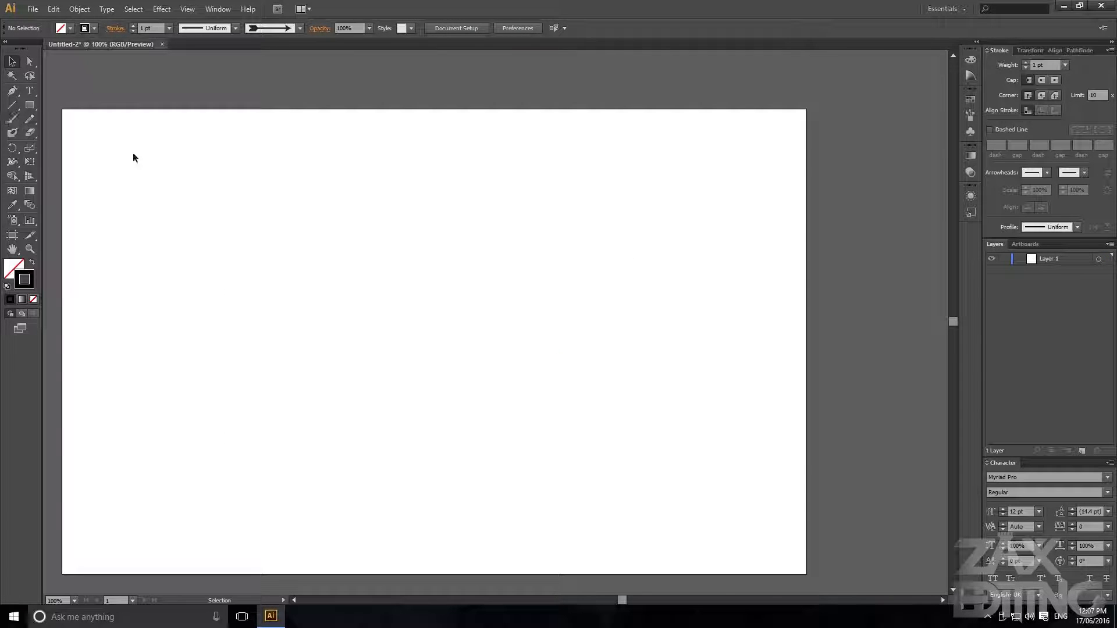
# Paint several sweeping freehand curves with the Paintbrush and the arrow brush, and clear them from the artboard
pyautogui.click(12, 118)
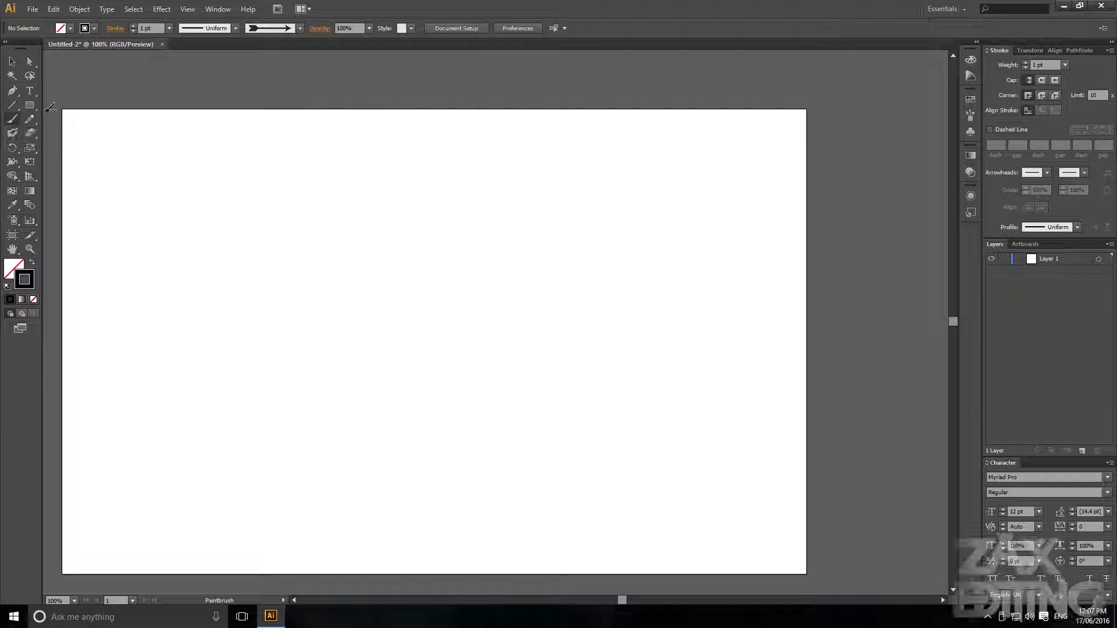
pyautogui.moveTo(217, 378); pyautogui.dragTo(393, 182)
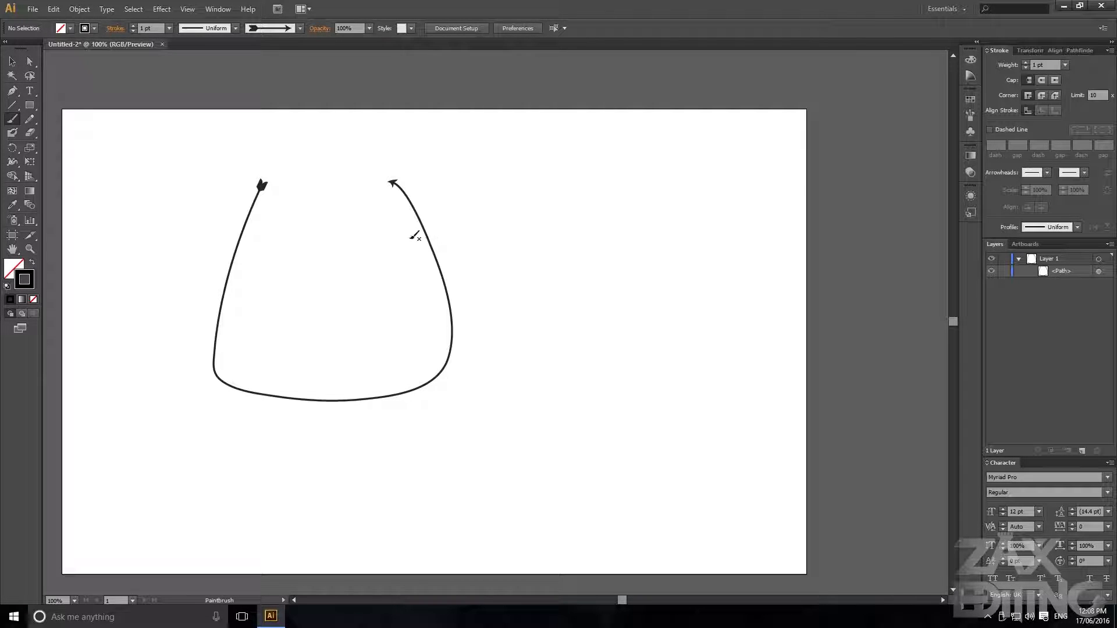
pyautogui.moveTo(553, 214); pyautogui.dragTo(714, 135)
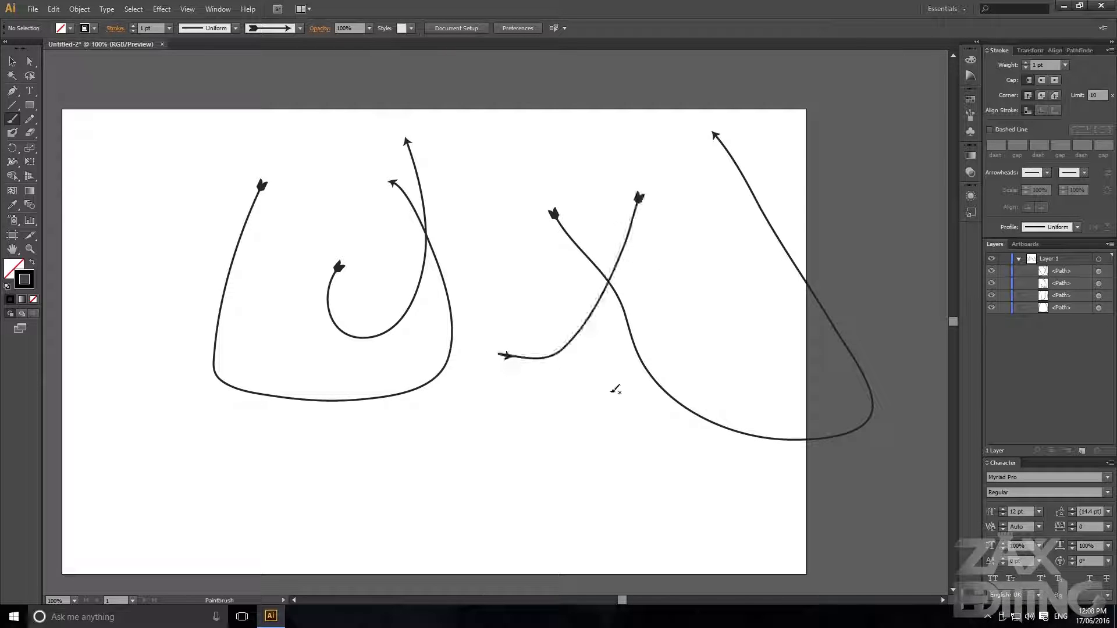
pyautogui.moveTo(617, 395); pyautogui.dragTo(523, 197)
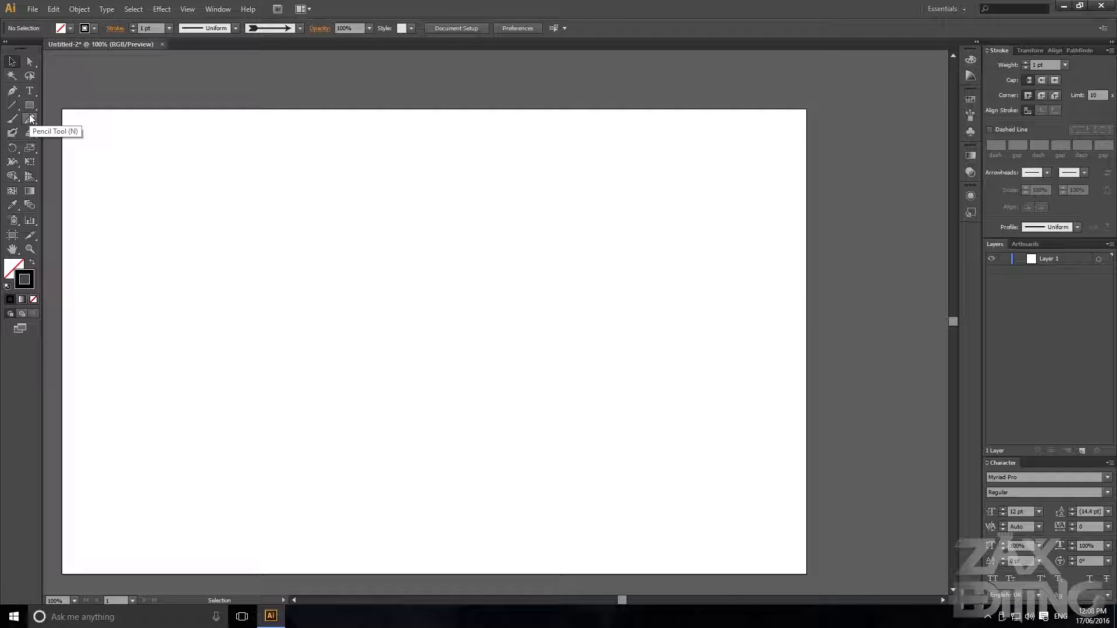
# Draw two freehand U-shaped curves side by side with the Pencil tool and deselect them
pyautogui.moveTo(245, 382); pyautogui.dragTo(326, 210)
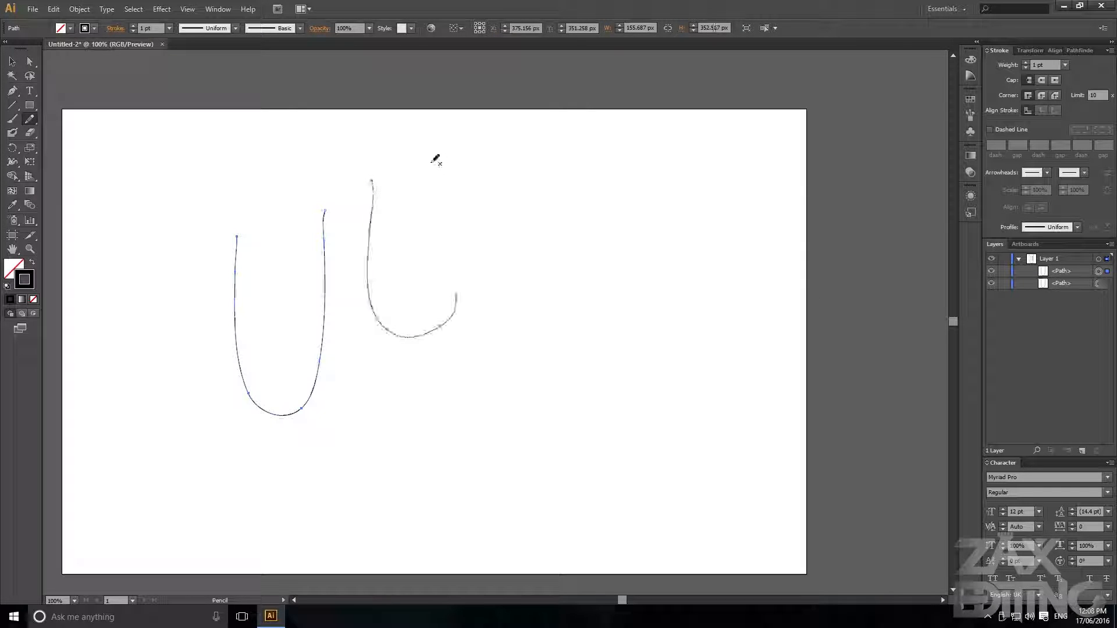
pyautogui.click(409, 215)
# Move the upper anchor of the second pencil curve's long side inward to bend the curve, and delete both curves
pyautogui.scroll(3, 386, 227)
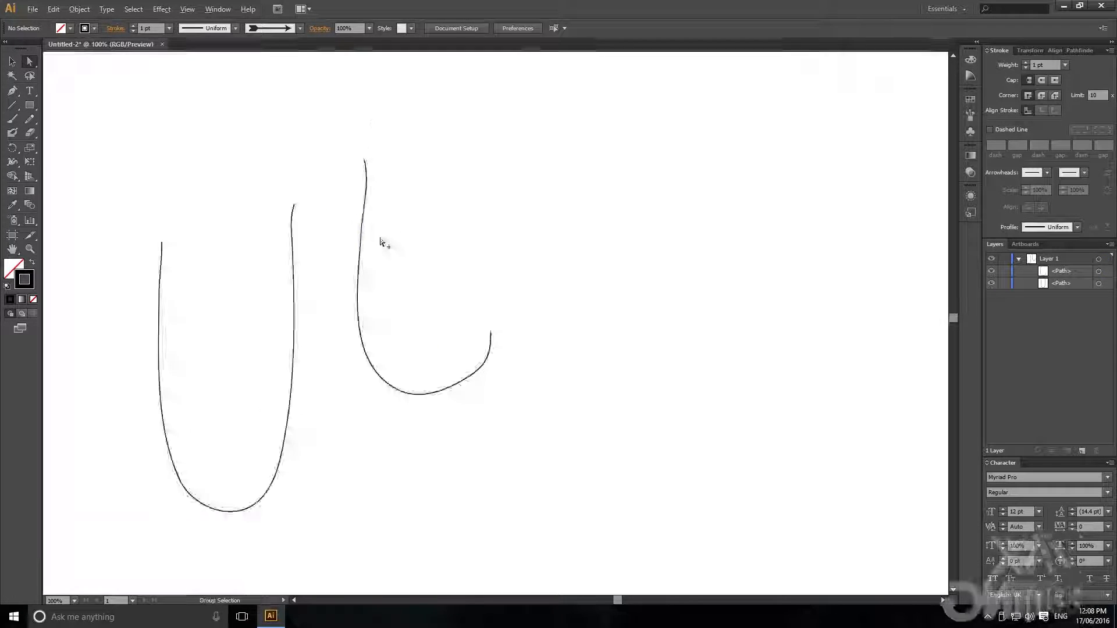
pyautogui.click(337, 232)
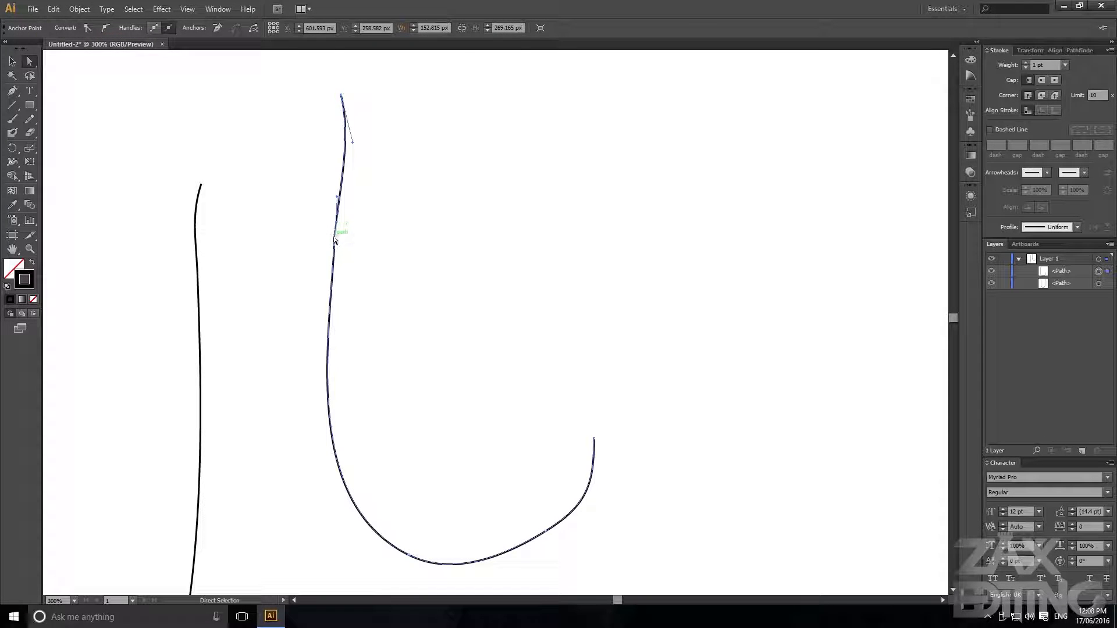
pyautogui.moveTo(334, 247); pyautogui.dragTo(454, 237)
pyautogui.click(553, 207)
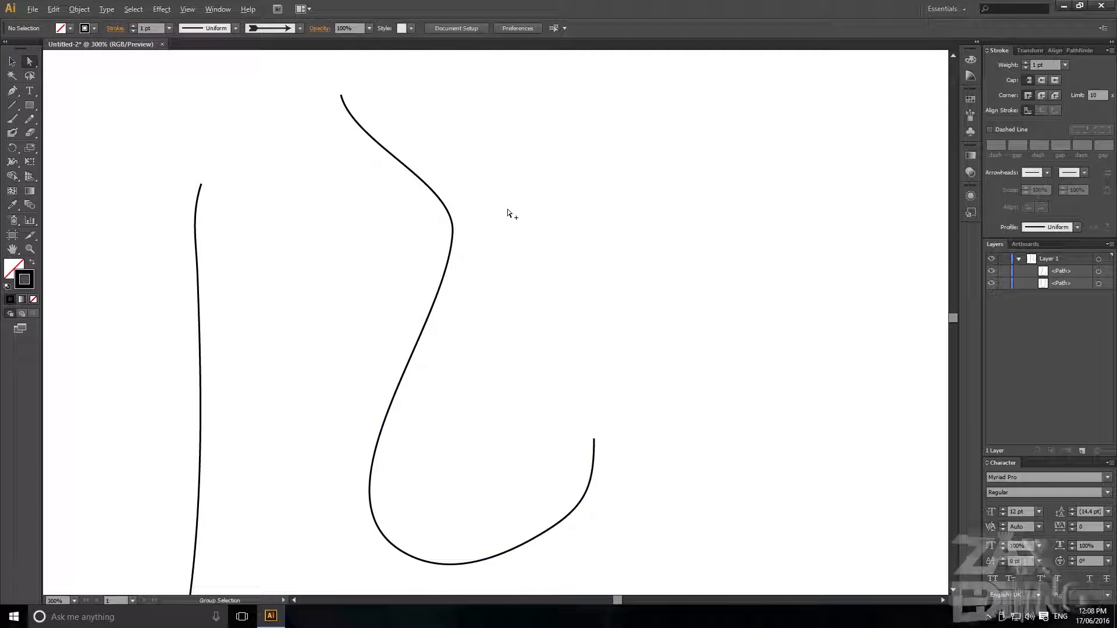
pyautogui.scroll(-4, 507, 212)
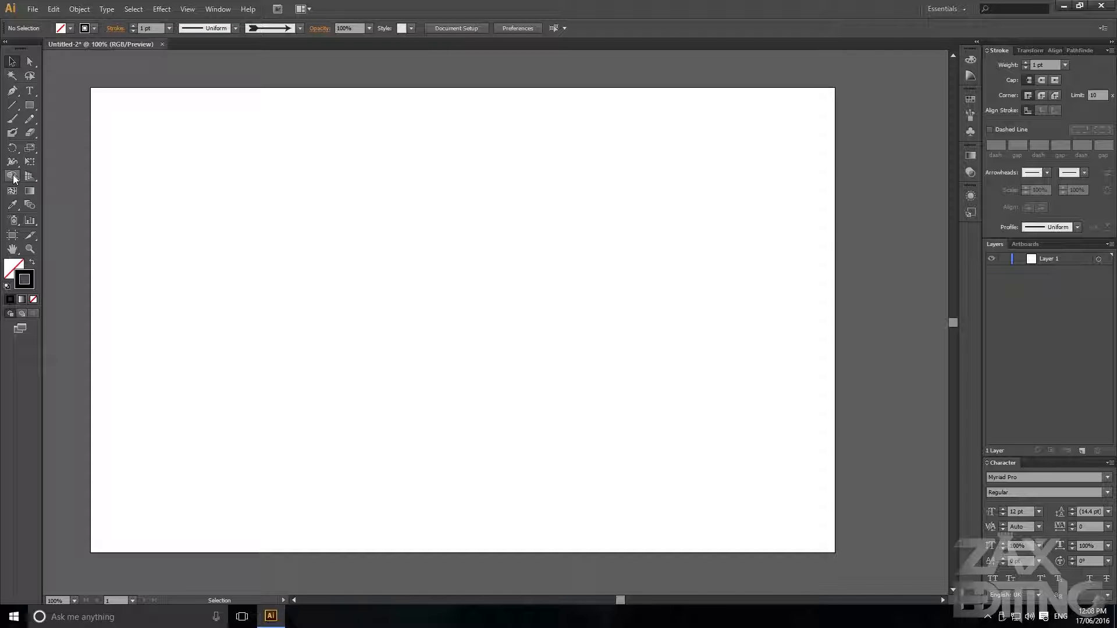
# Draw a rectangle about 528 px wide and 504 px high on the empty artboard
pyautogui.click(30, 105)
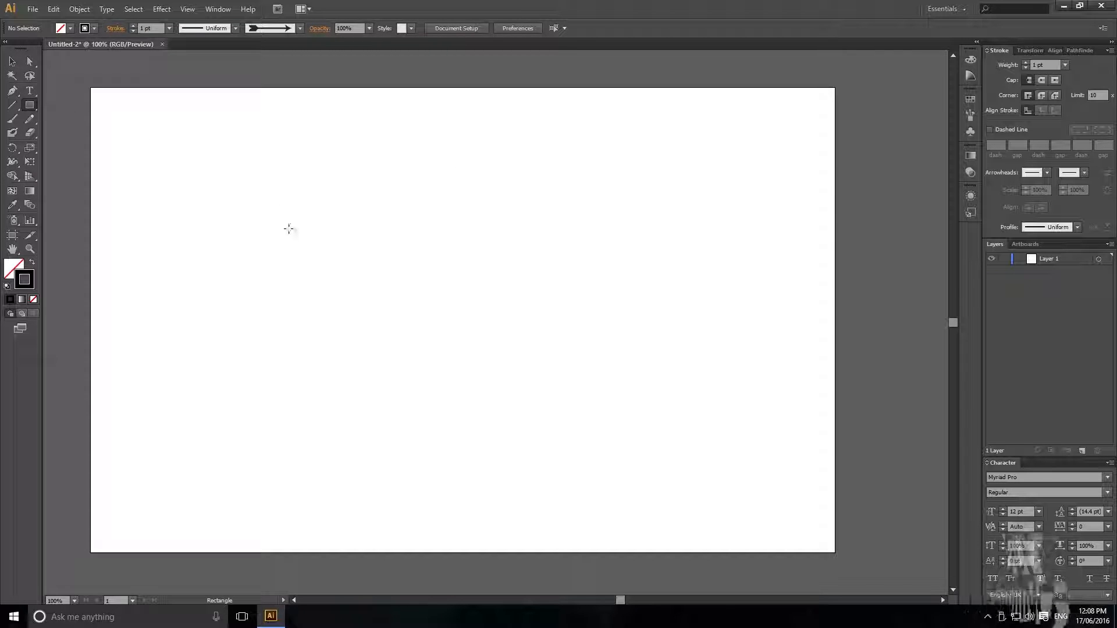
pyautogui.moveTo(246, 182); pyautogui.dragTo(553, 475)
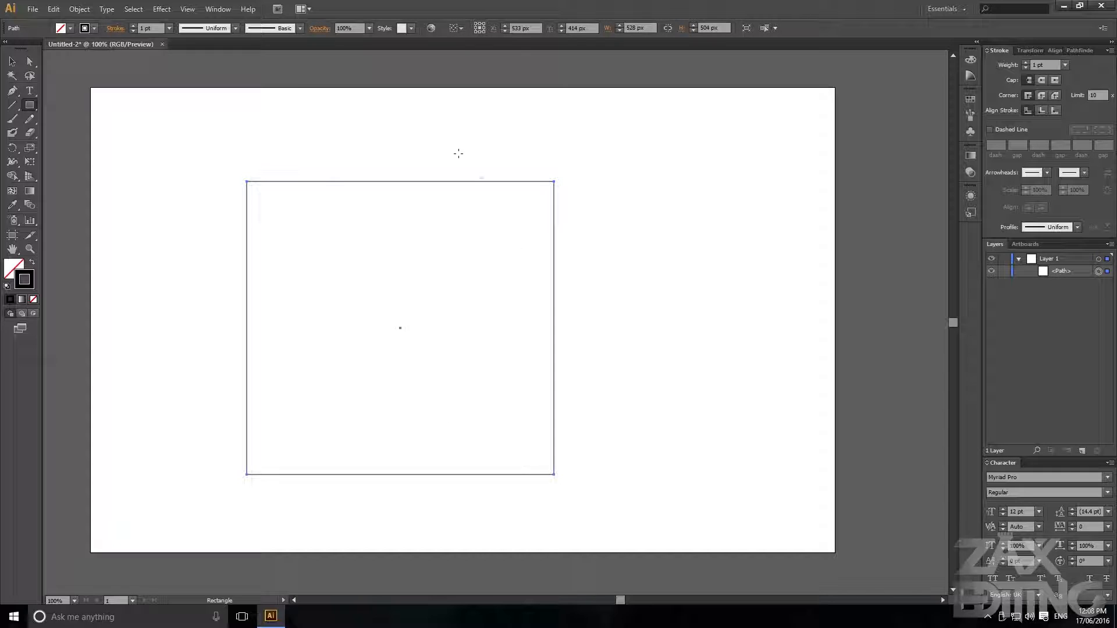
# Fill the rectangle with red FF0000 and draw a second rectangle about 641 px wide and 471 px high overlapping its upper-right area
pyautogui.doubleClick(17, 280)
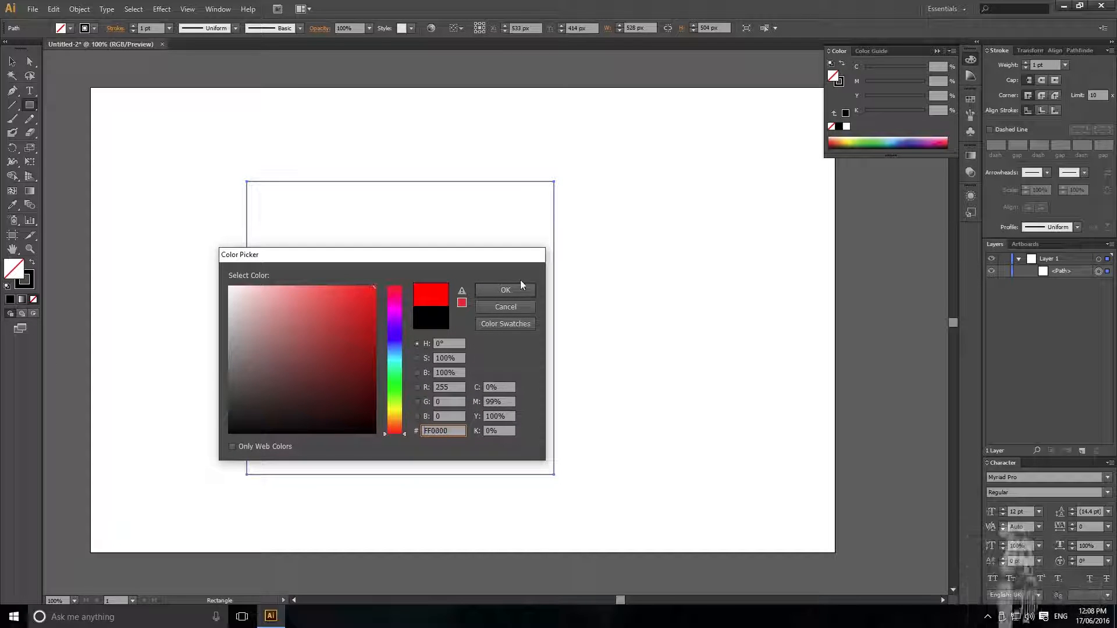
pyautogui.click(521, 286)
pyautogui.moveTo(445, 133)
pyautogui.mouseDown()
pyautogui.moveTo(731, 365)
pyautogui.moveTo(818, 406)
pyautogui.mouseUp()
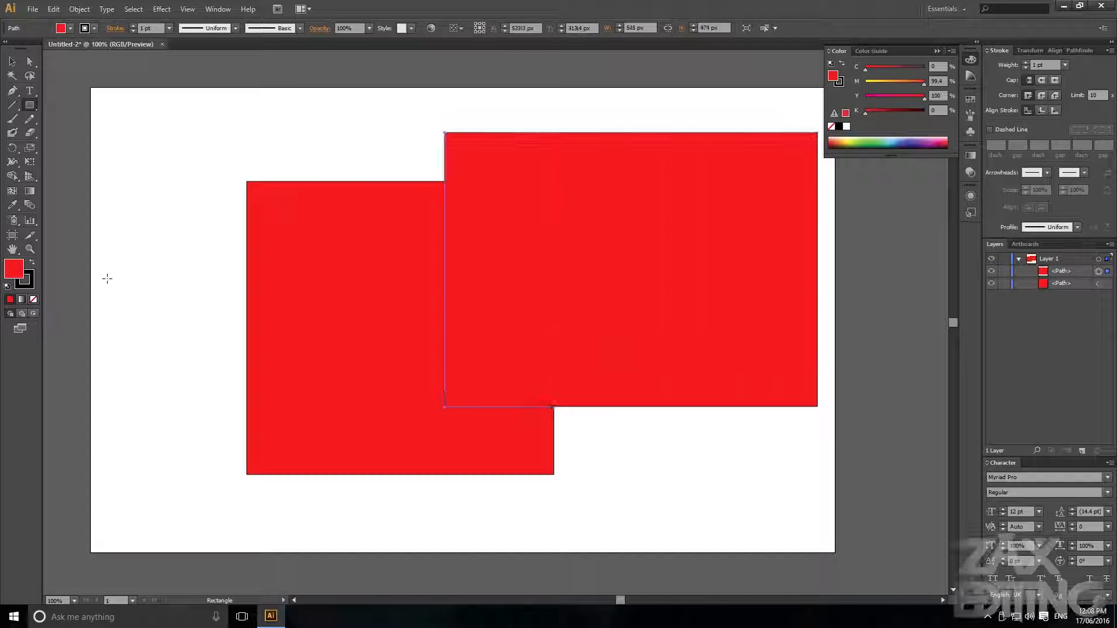
# Fill the second rectangle with black 000000 and deselect it
pyautogui.doubleClick(17, 271)
pyautogui.click(322, 431)
pyautogui.click(505, 289)
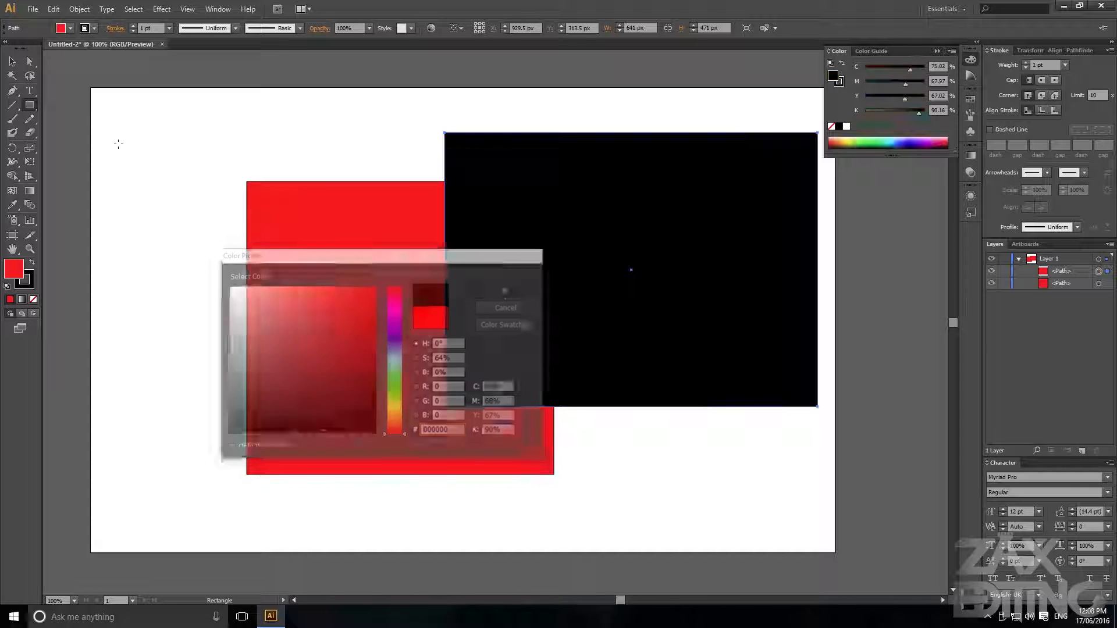
pyautogui.click(10, 63)
pyautogui.click(207, 142)
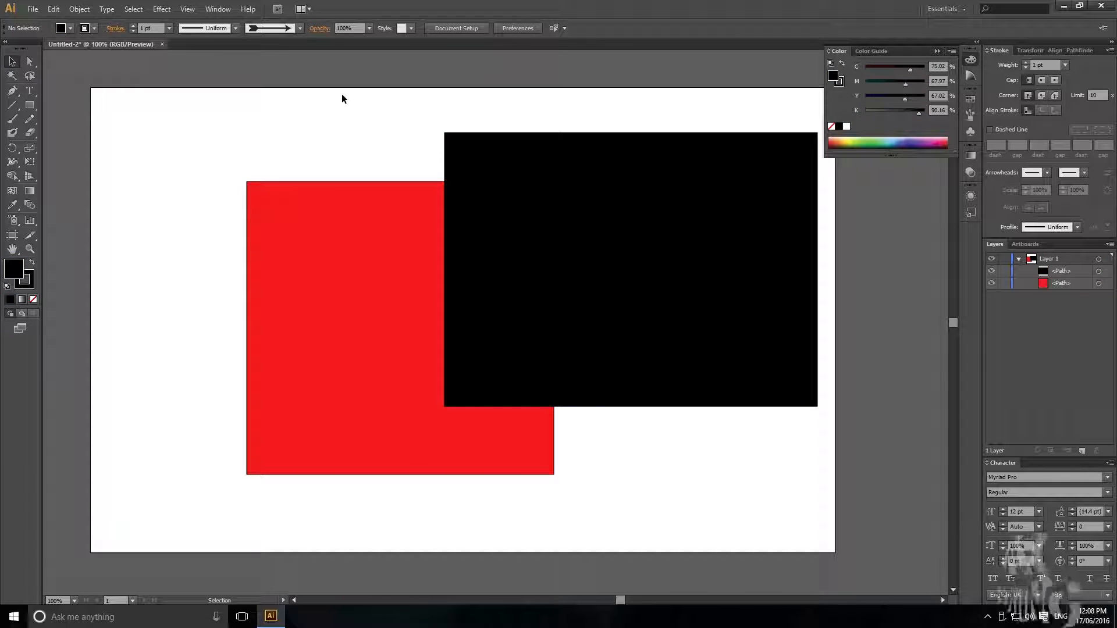
# Select both rectangles and cut out their overlapping area with the Shape Builder tool
pyautogui.moveTo(677, 437); pyautogui.dragTo(794, 478)
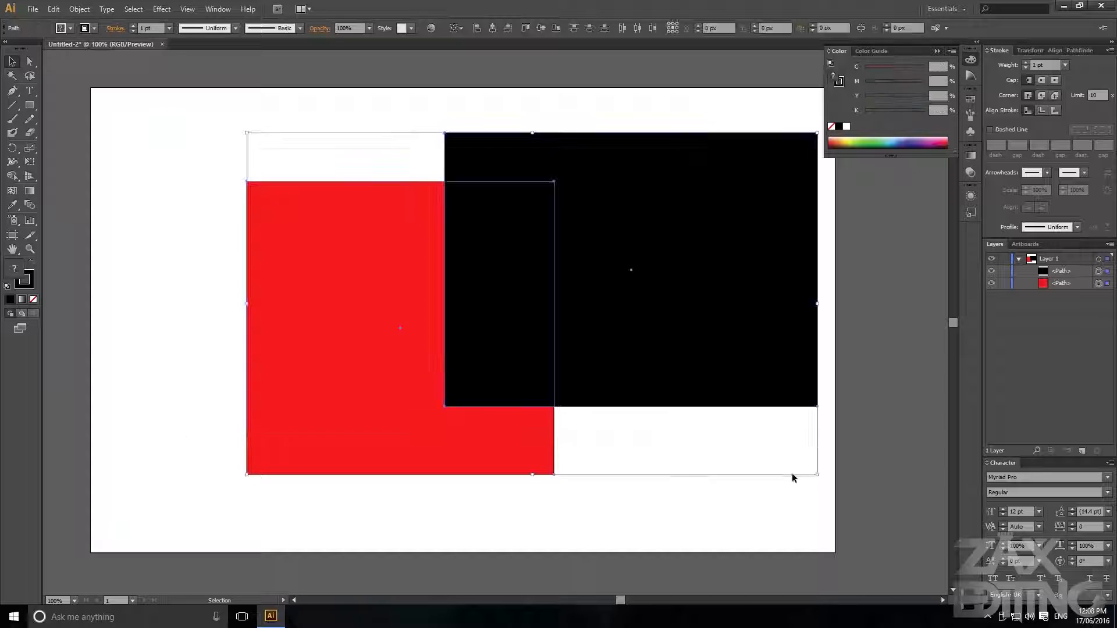
pyautogui.click(12, 177)
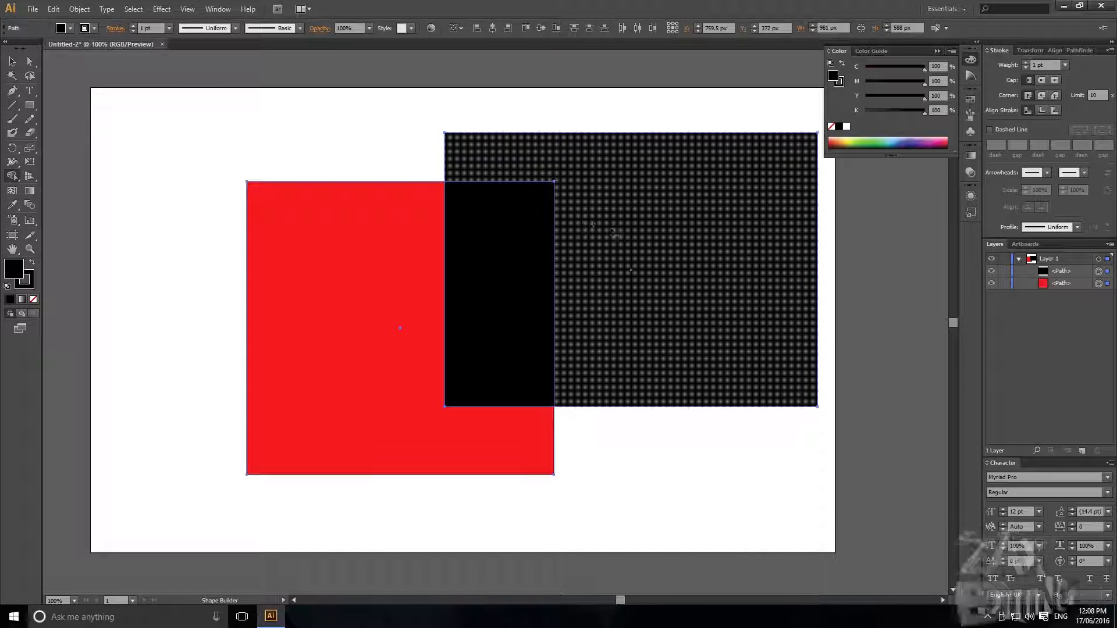
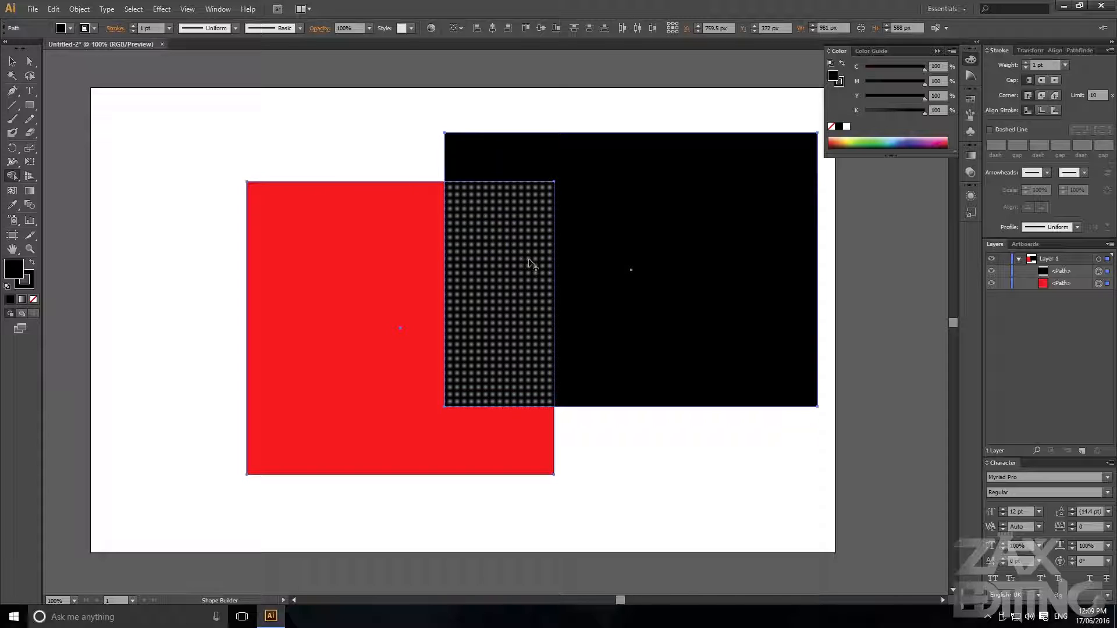
pyautogui.click(381, 300)
pyautogui.hotkey('ctrl', 'z')
pyautogui.hotkey('ctrl', 'z')
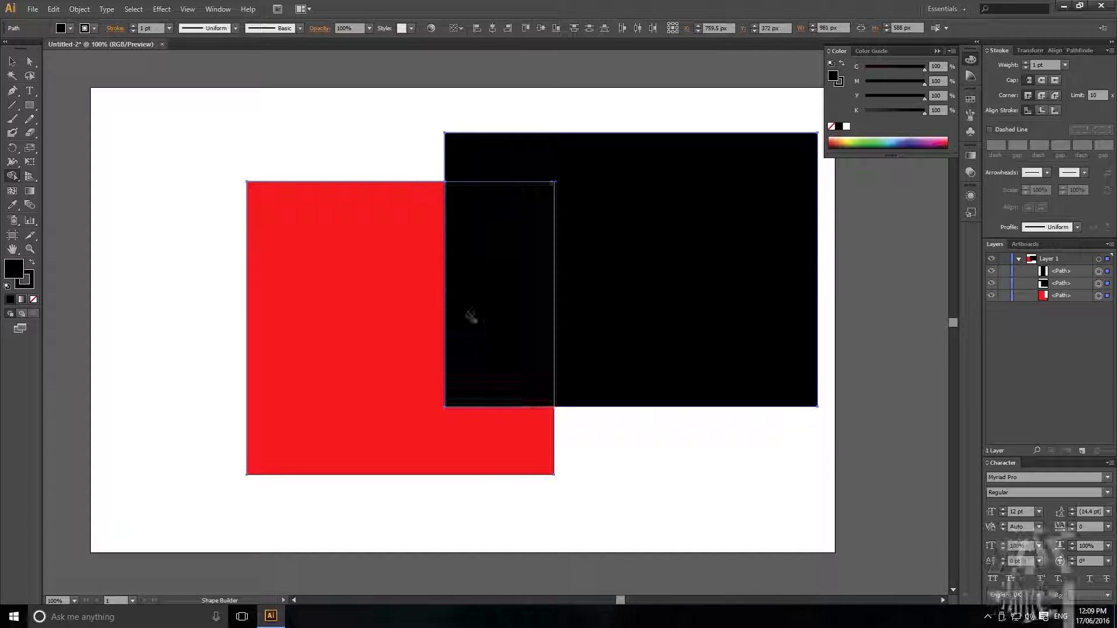
pyautogui.keyDown('alt'); pyautogui.click(513, 264); pyautogui.keyUp('alt')
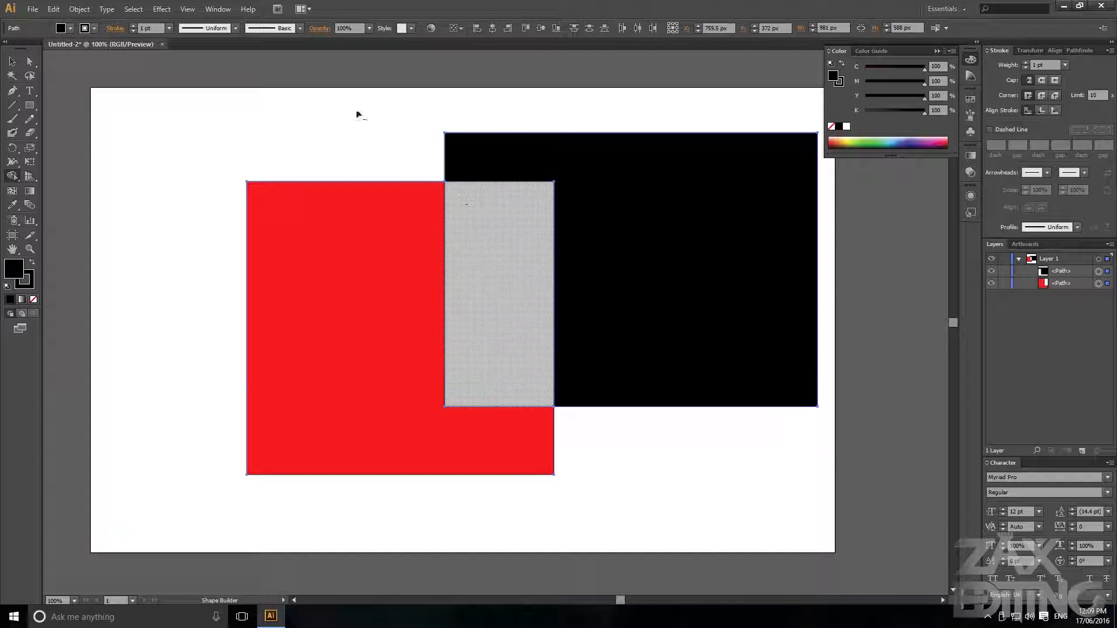
pyautogui.click(489, 263)
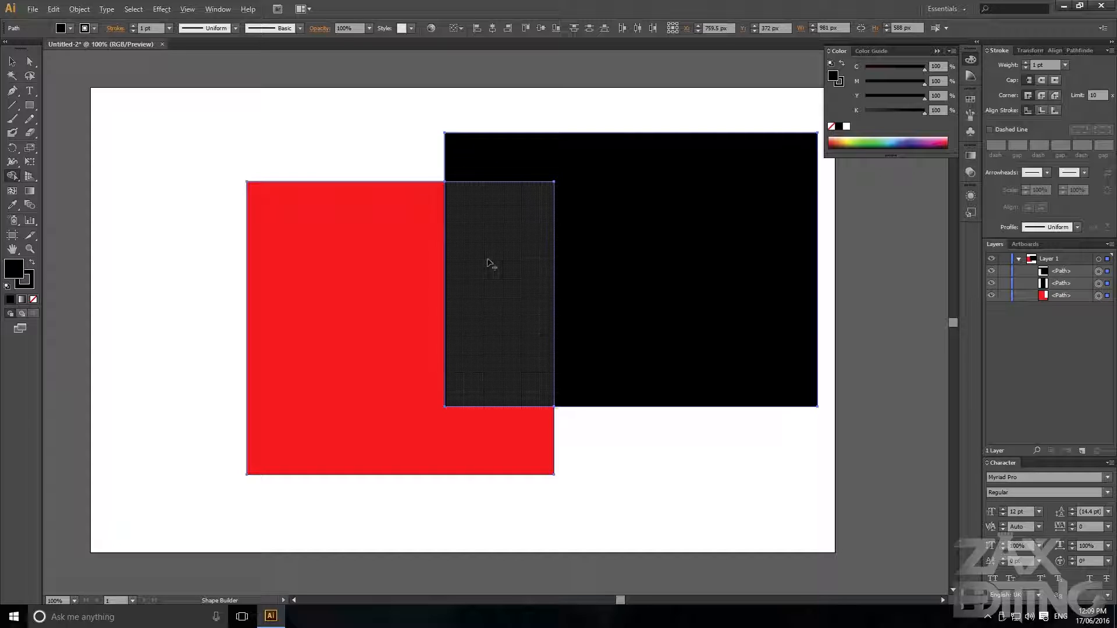
pyautogui.hotkey('ctrl', 'z')
pyautogui.click(490, 270)
pyautogui.keyDown('alt'); pyautogui.click(494, 269); pyautogui.keyUp('alt')
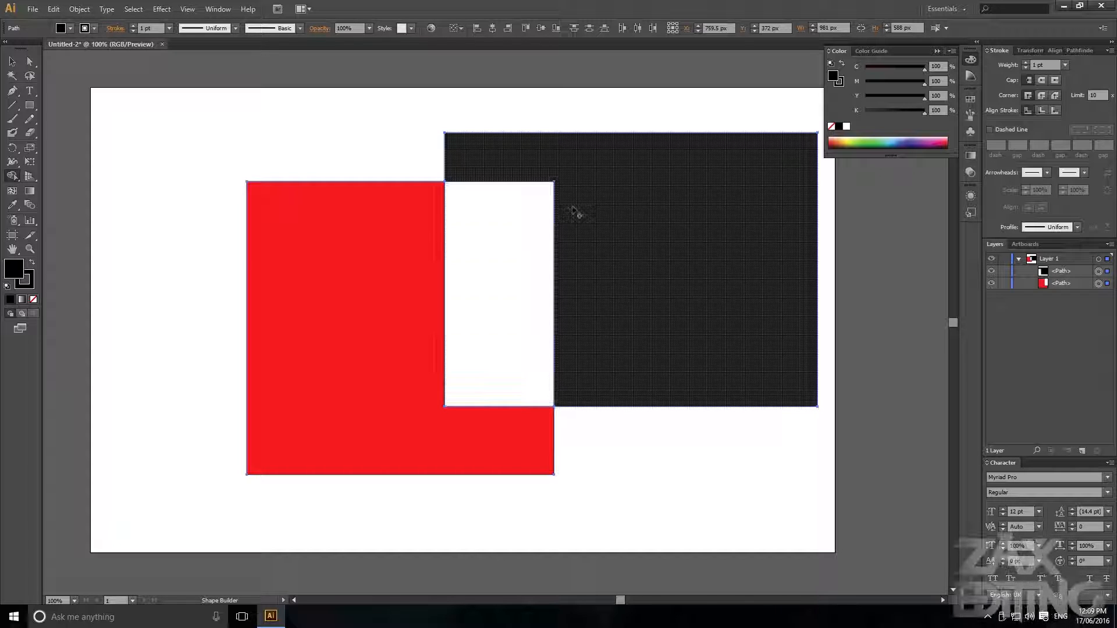
# Try merging the red and black shapes across the cut-out with the Shape Builder tool, undoing each attempt
pyautogui.moveTo(567, 399); pyautogui.dragTo(554, 439)
pyautogui.hotkey('ctrl', 'z')
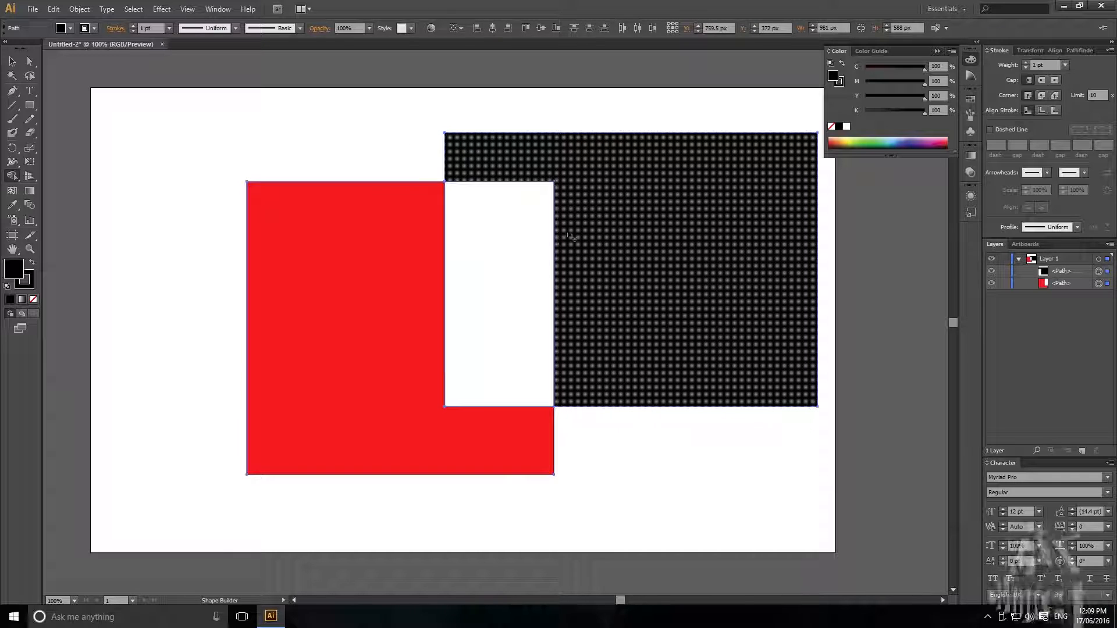
pyautogui.moveTo(553, 320)
pyautogui.mouseDown()
pyautogui.moveTo(489, 473)
pyautogui.moveTo(526, 393)
pyautogui.mouseUp()
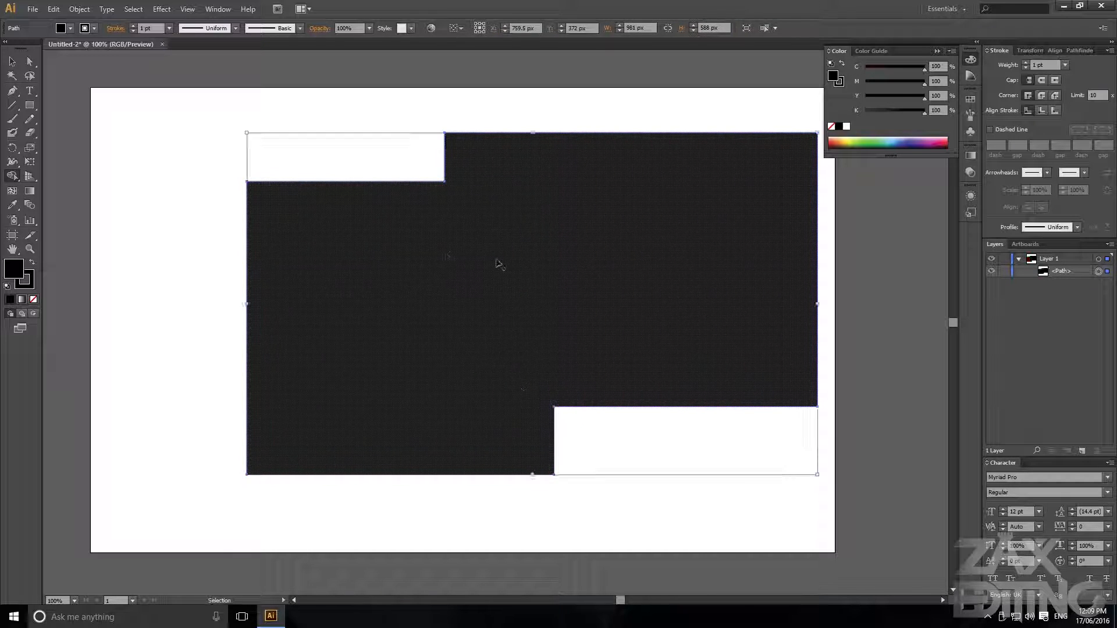
pyautogui.hotkey('ctrl', 'z')
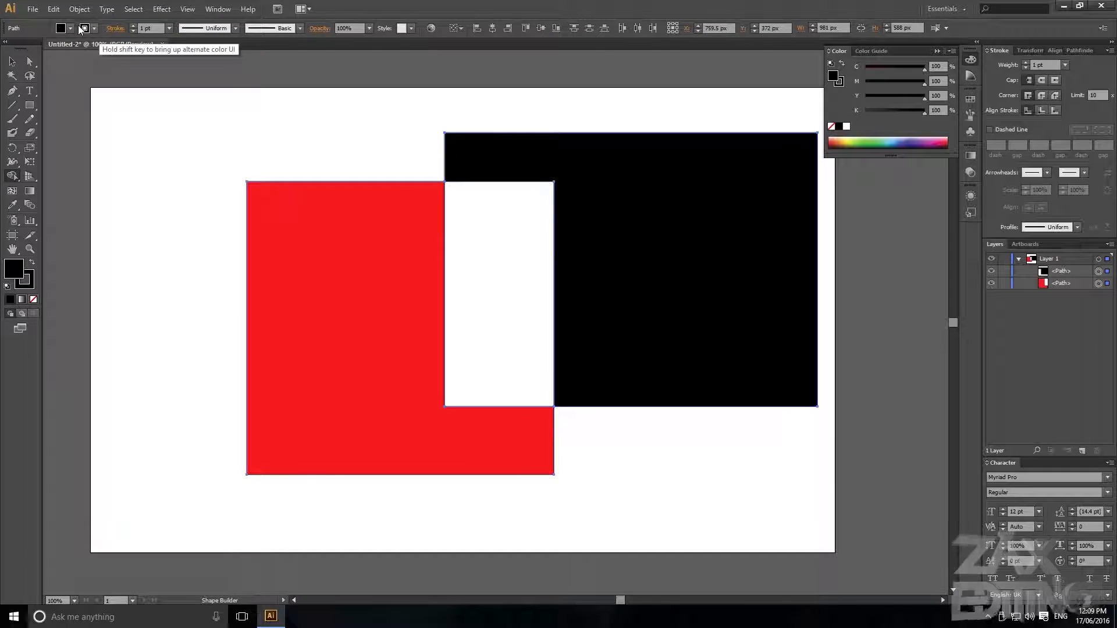
# Deselect the shapes, inspect the cut-out up close, and undo the removal of the overlapping piece
pyautogui.click(11, 61)
pyautogui.click(261, 127)
pyautogui.scroll(3, 486, 240)
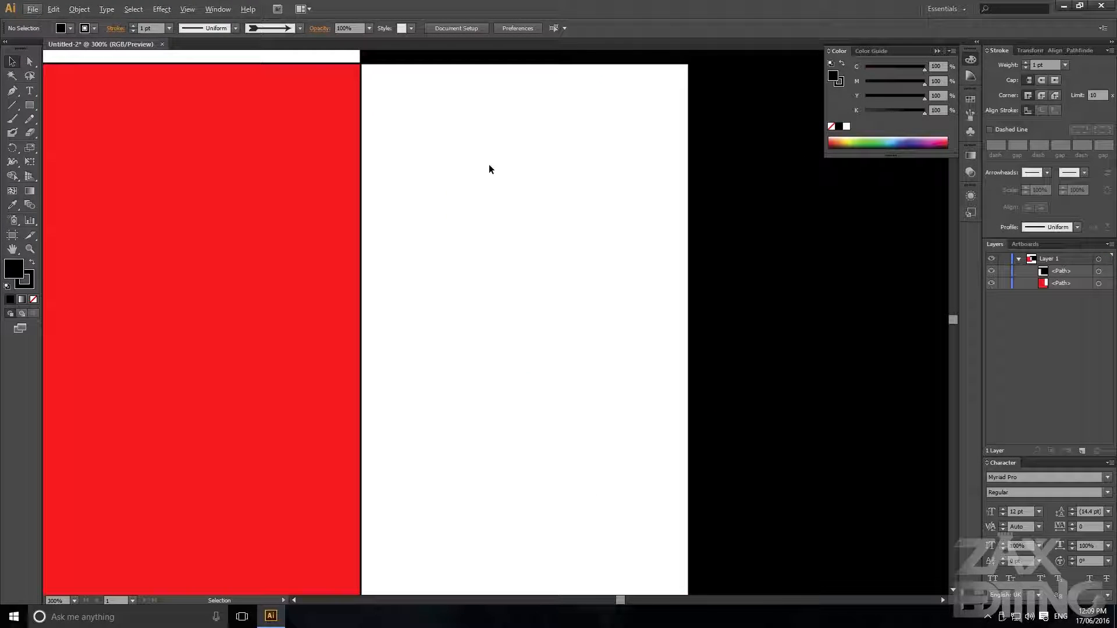
pyautogui.scroll(-3, 612, 313)
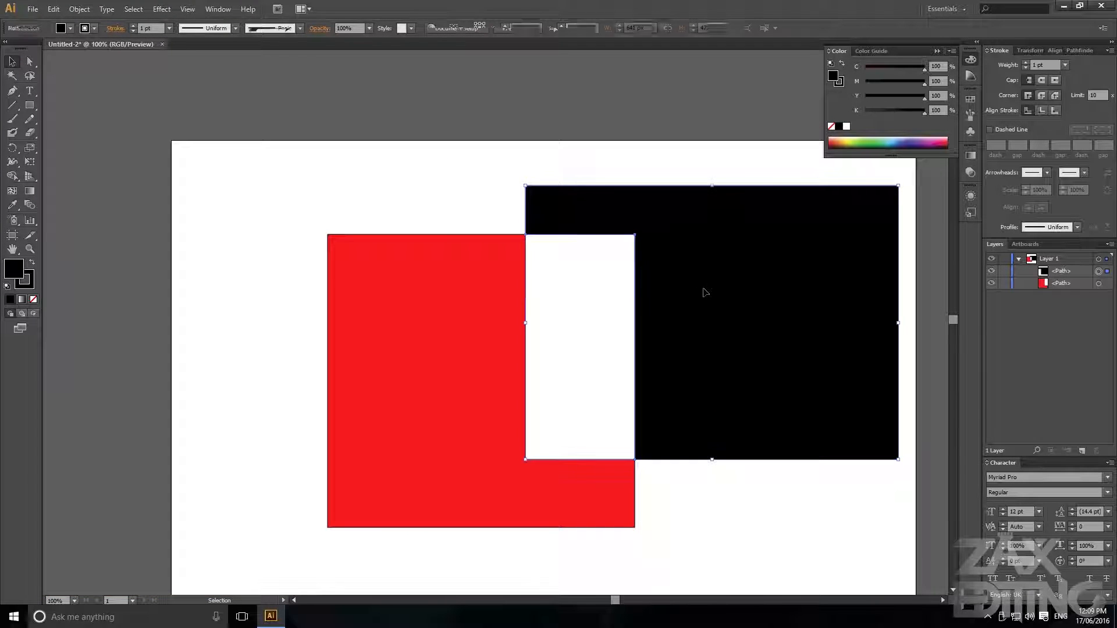
pyautogui.hotkey('ctrl', 'z')
pyautogui.click(702, 177)
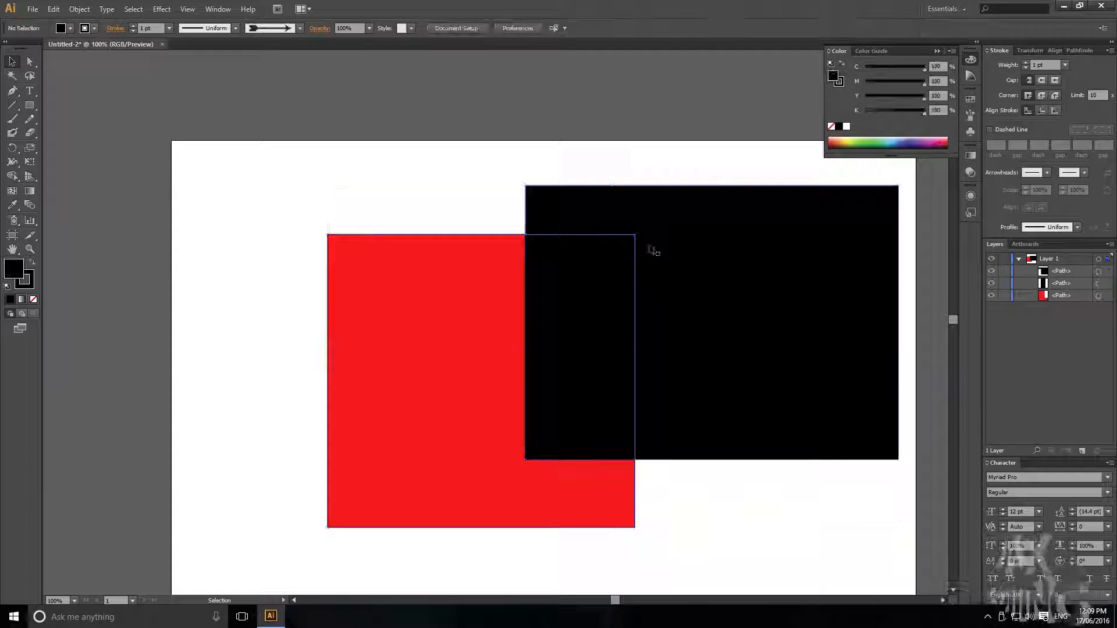
pyautogui.click(653, 250)
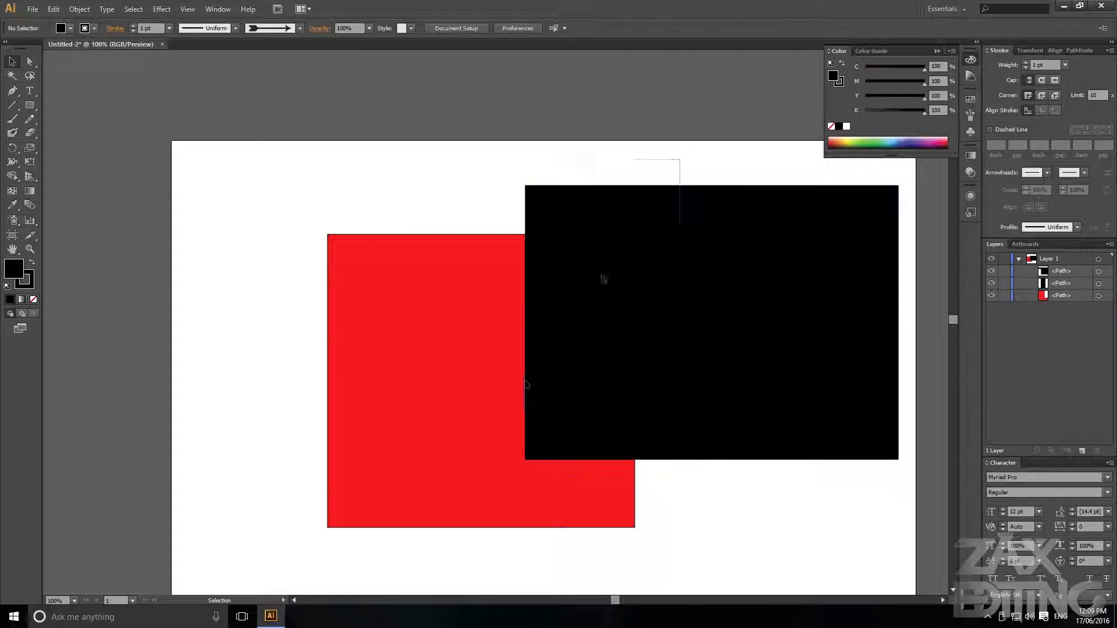
# Select all the shapes and try subtracting the front ones from the red shape with Pathfinder's Minus Front
pyautogui.hotkey('ctrl', 'a')
pyautogui.click(1074, 54)
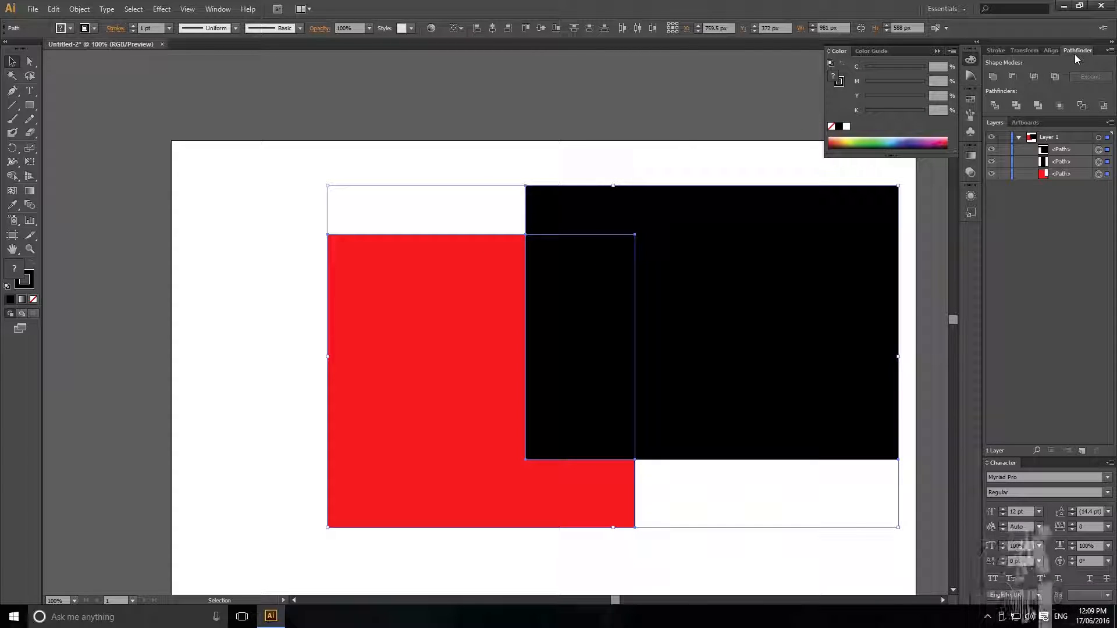
pyautogui.click(1012, 78)
pyautogui.click(539, 254)
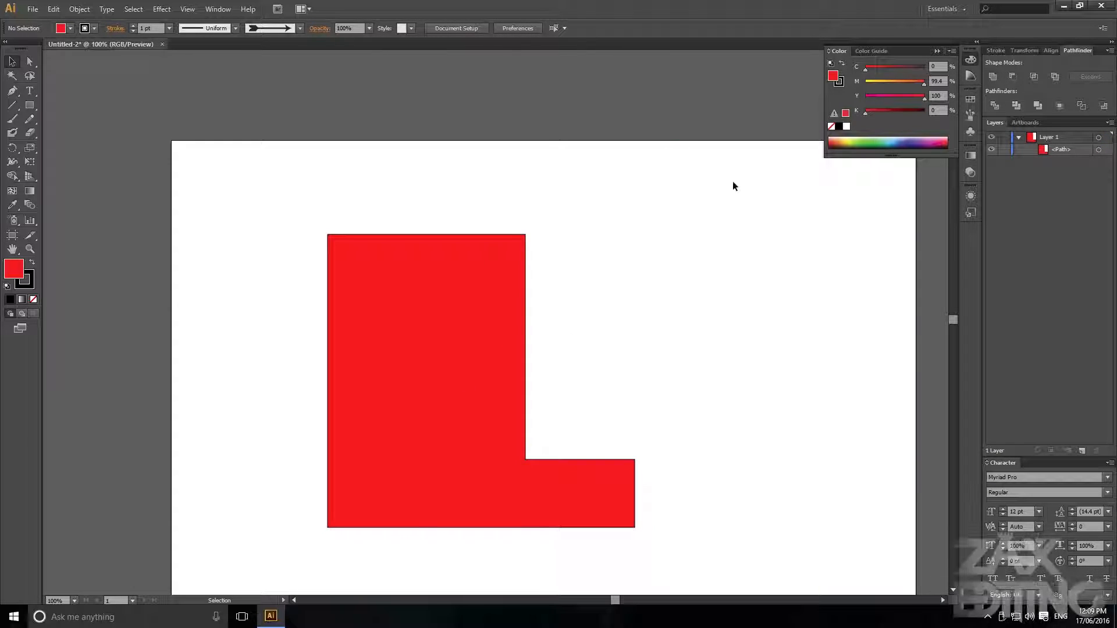
pyautogui.click(418, 299)
pyautogui.scroll(4, 639, 319)
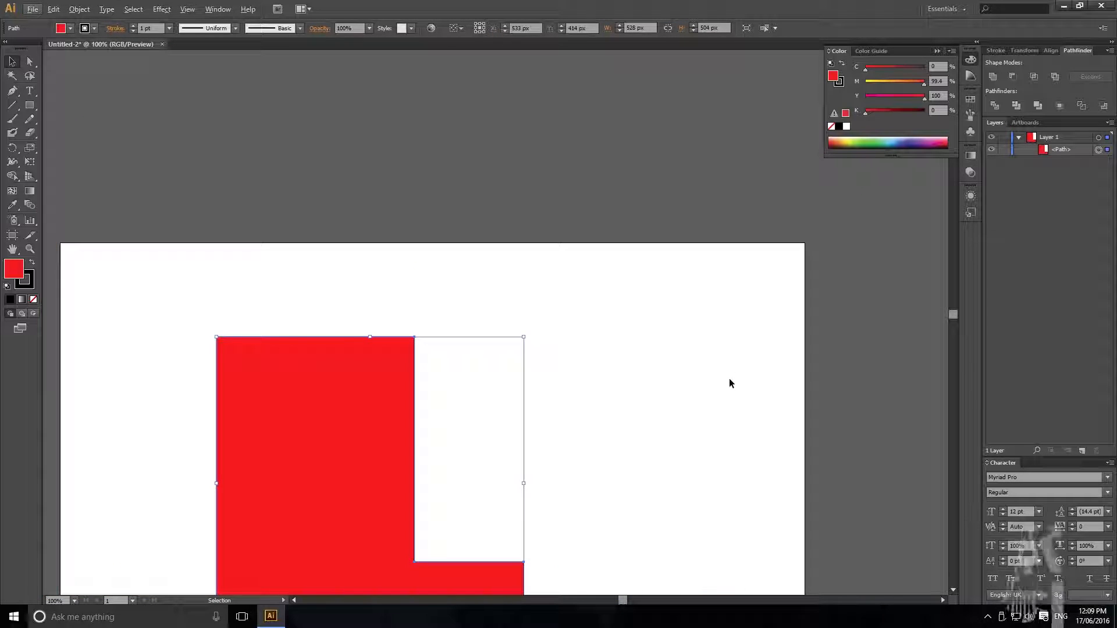
pyautogui.click(729, 381)
# Try uniting the three selected shapes into one with Pathfinder's Unite, and undo it
pyautogui.moveTo(683, 420); pyautogui.dragTo(693, 339)
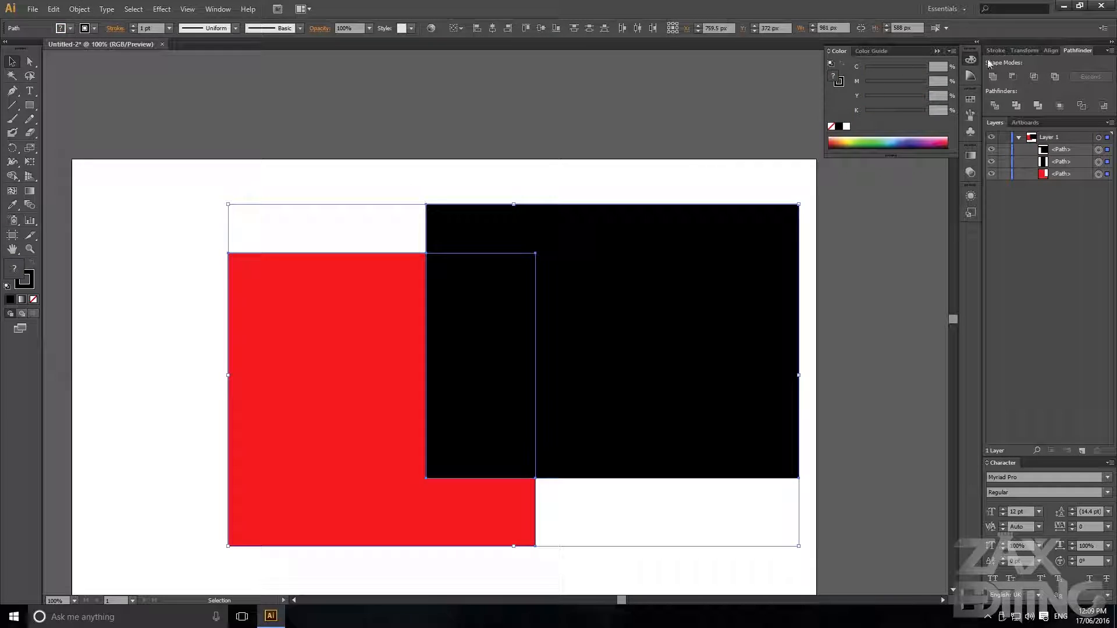
pyautogui.click(992, 76)
pyautogui.click(527, 190)
pyautogui.hotkey('ctrl', 'z')
# Check the alignment reference options, align the three shapes on their horizontal centers, and deselect them
pyautogui.click(1051, 51)
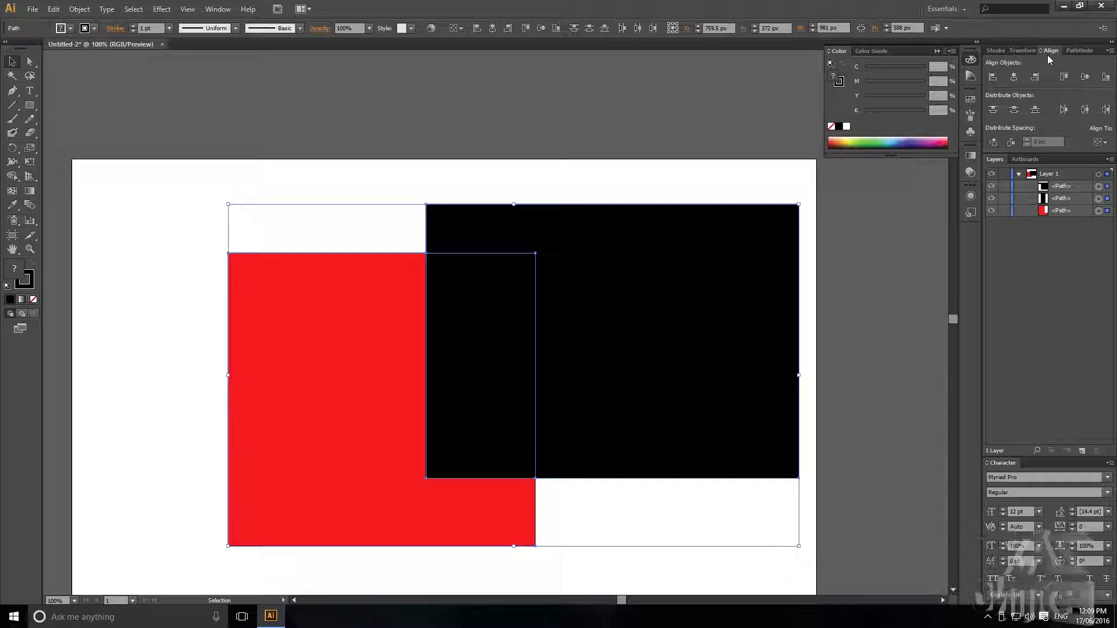
pyautogui.click(1101, 142)
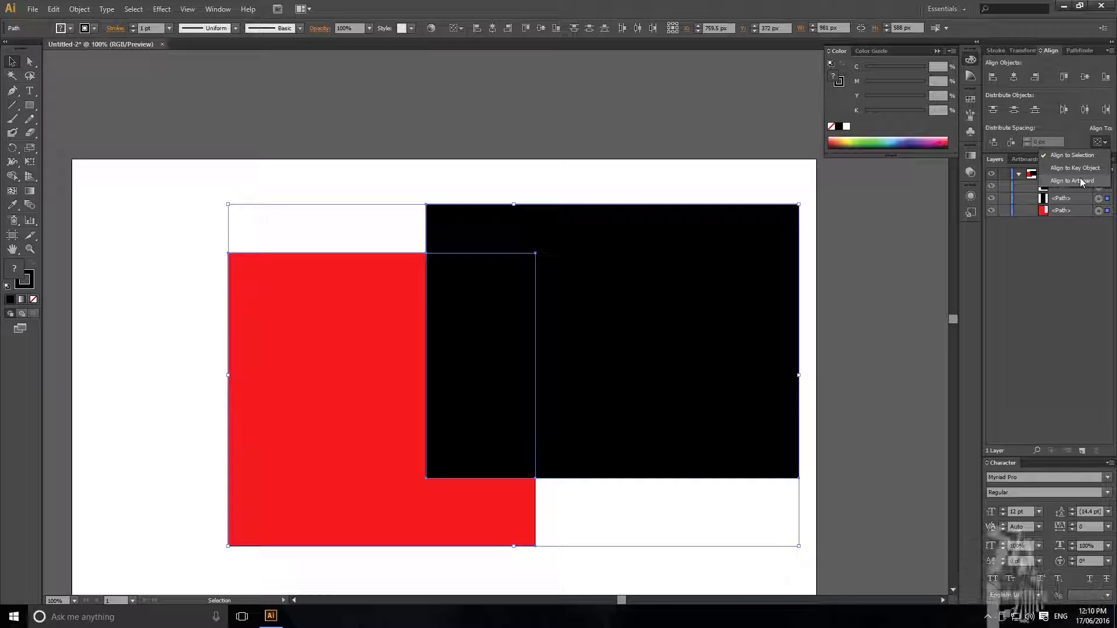
pyautogui.click(1081, 181)
pyautogui.moveTo(672, 173); pyautogui.dragTo(415, 481)
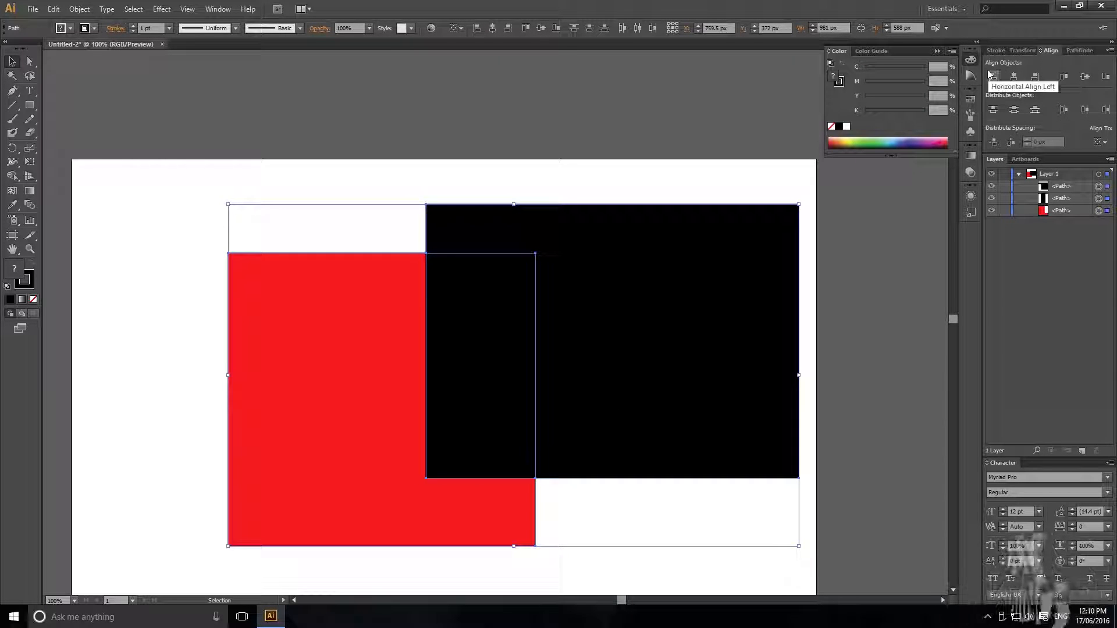
pyautogui.click(1014, 77)
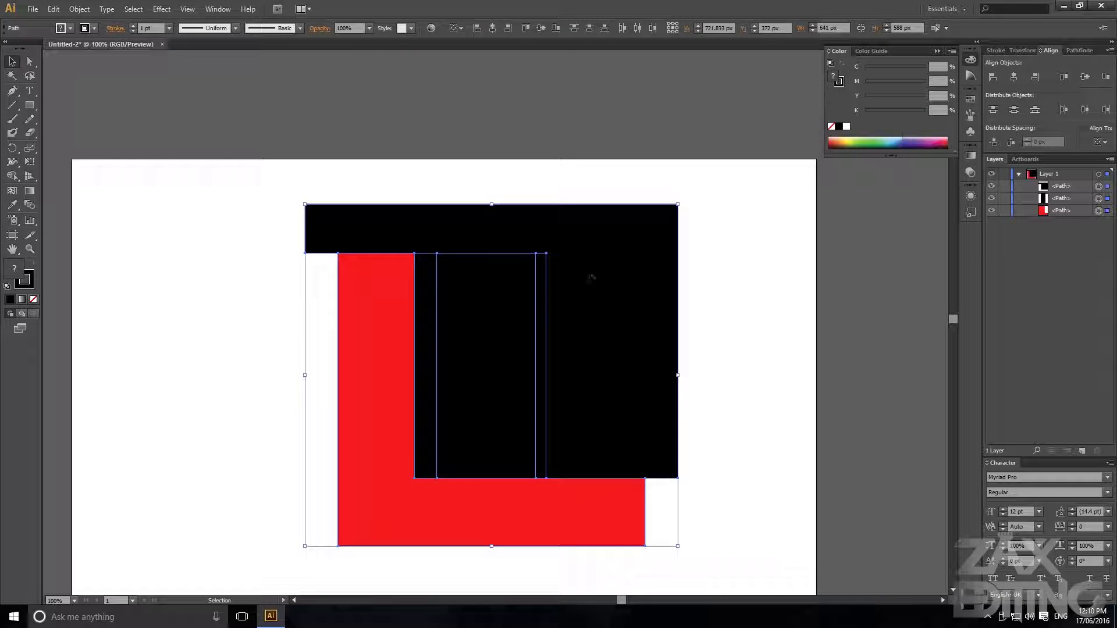
pyautogui.click(606, 183)
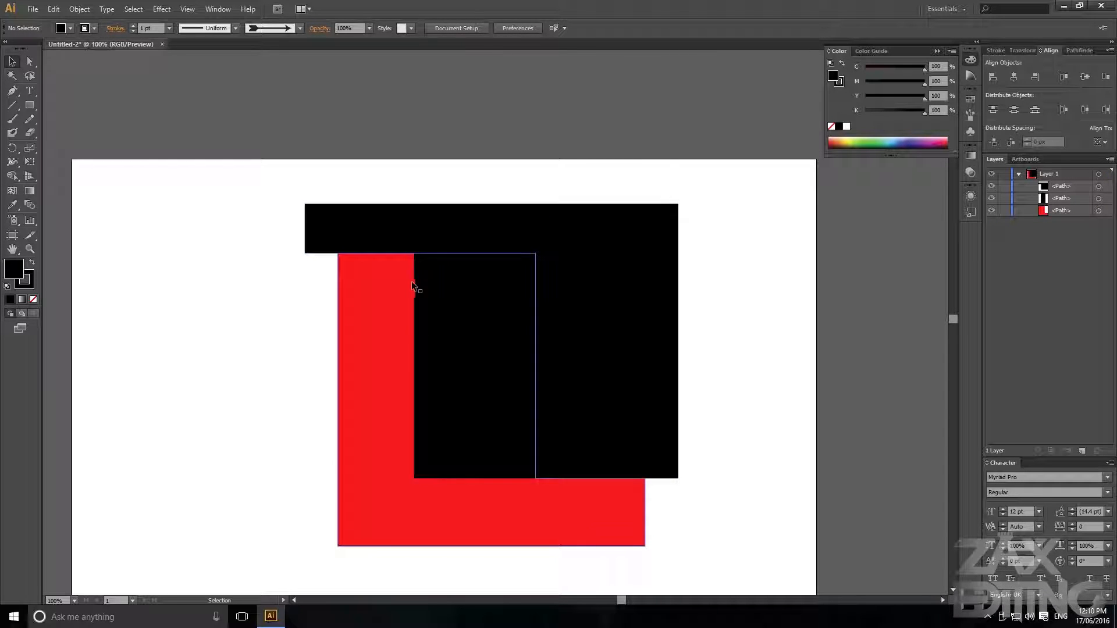
# Try moving the black shape sideways off the pieces beneath it, undoing each move
pyautogui.moveTo(537, 311); pyautogui.dragTo(625, 292)
pyautogui.hotkey('ctrl', 'z')
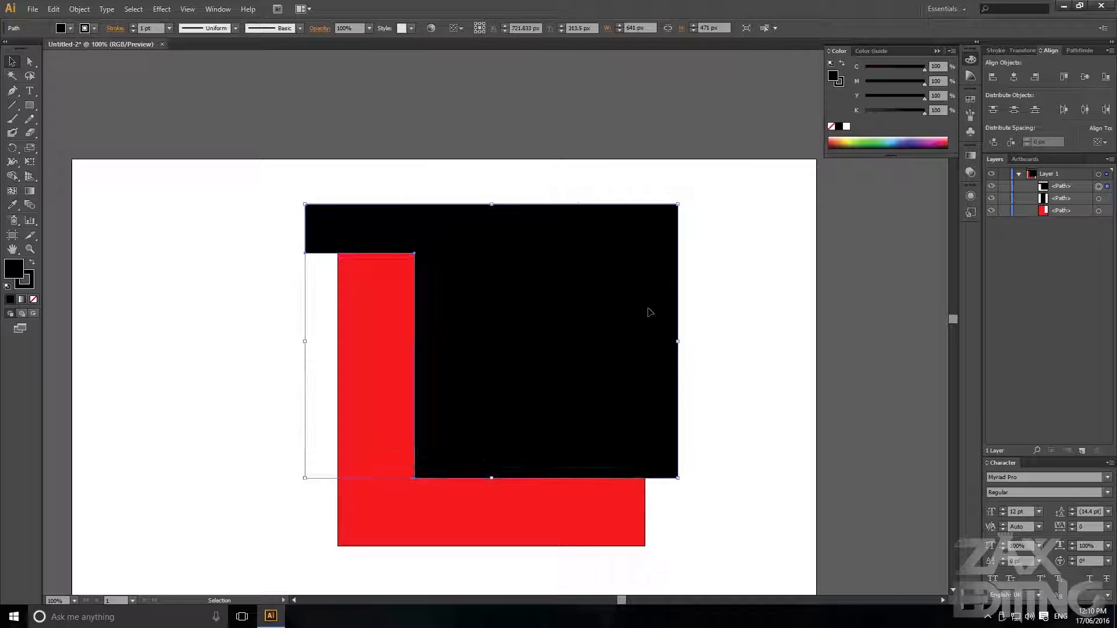
pyautogui.moveTo(506, 381); pyautogui.dragTo(599, 379)
pyautogui.hotkey('ctrl', 'z')
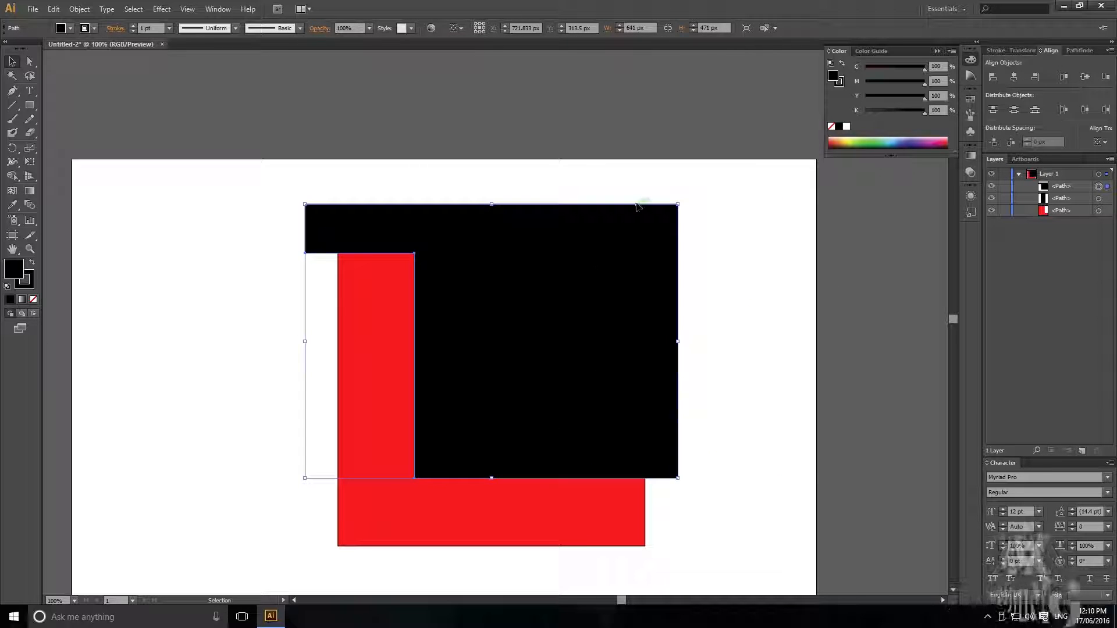
# Select all the shapes and center them horizontally and vertically on the artboard
pyautogui.moveTo(731, 278); pyautogui.dragTo(349, 589)
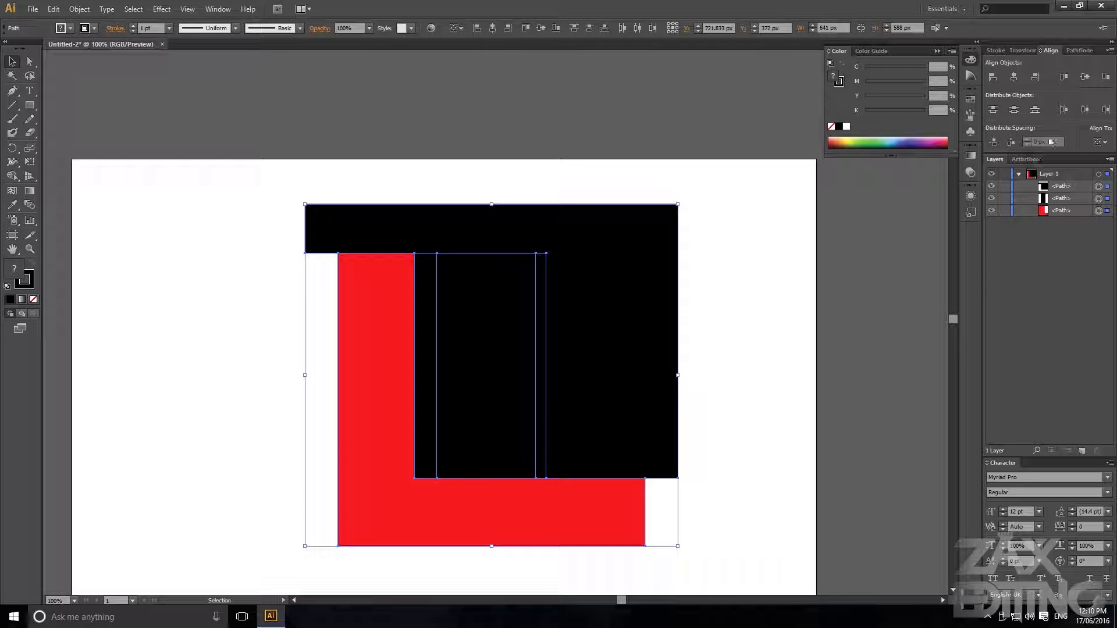
pyautogui.click(1012, 81)
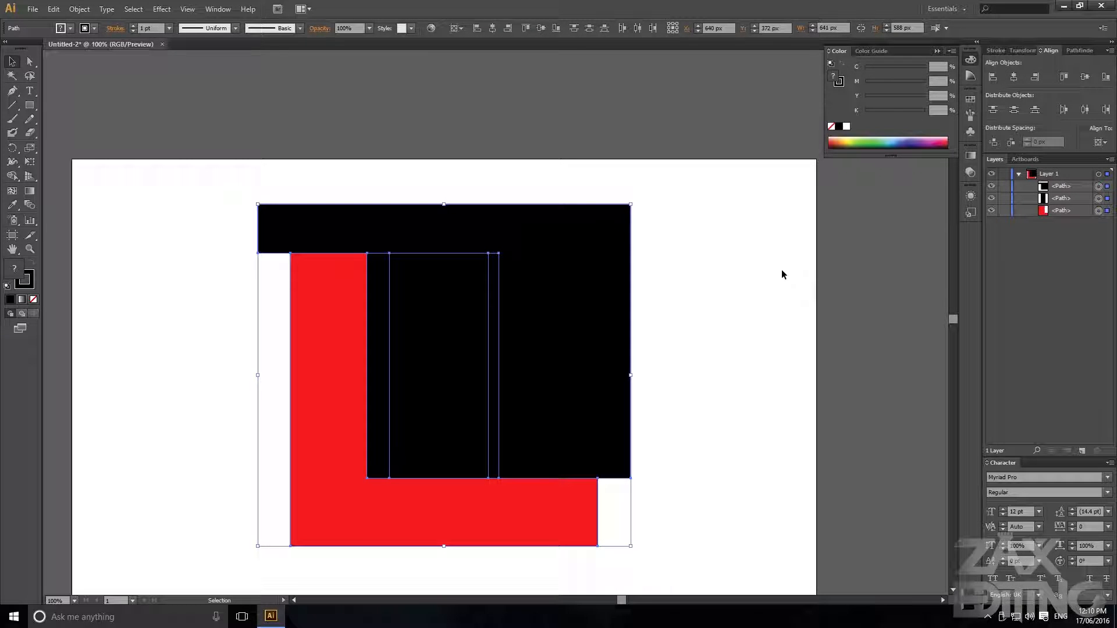
pyautogui.click(1087, 78)
# Align the shapes to the artboard's right edge and then to its left edge, and deselect them
pyautogui.click(1035, 78)
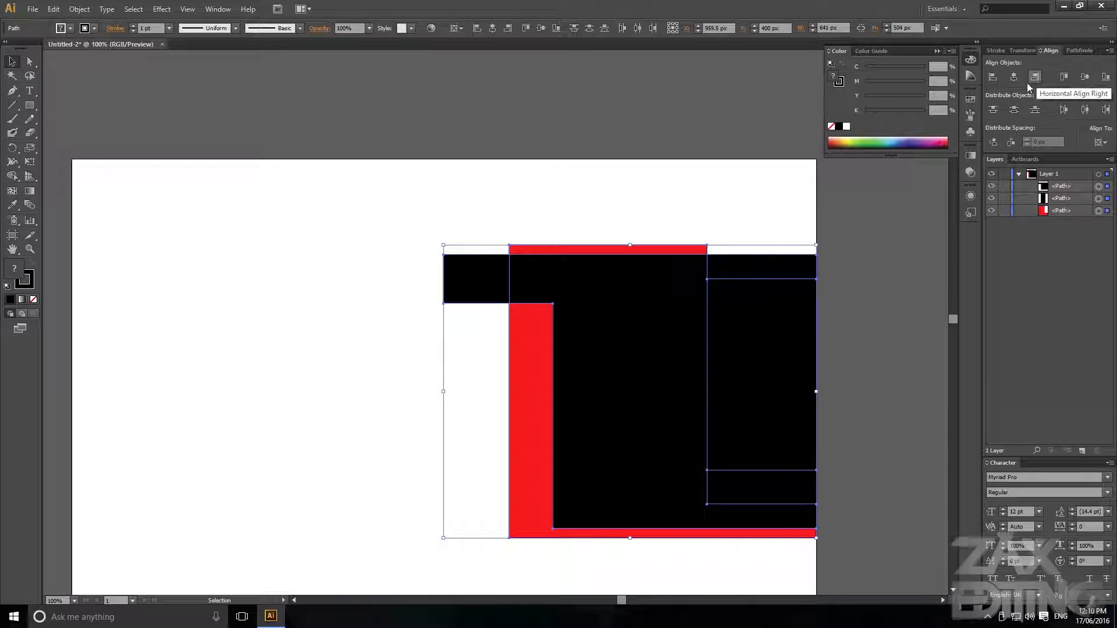
pyautogui.click(993, 77)
pyautogui.click(689, 168)
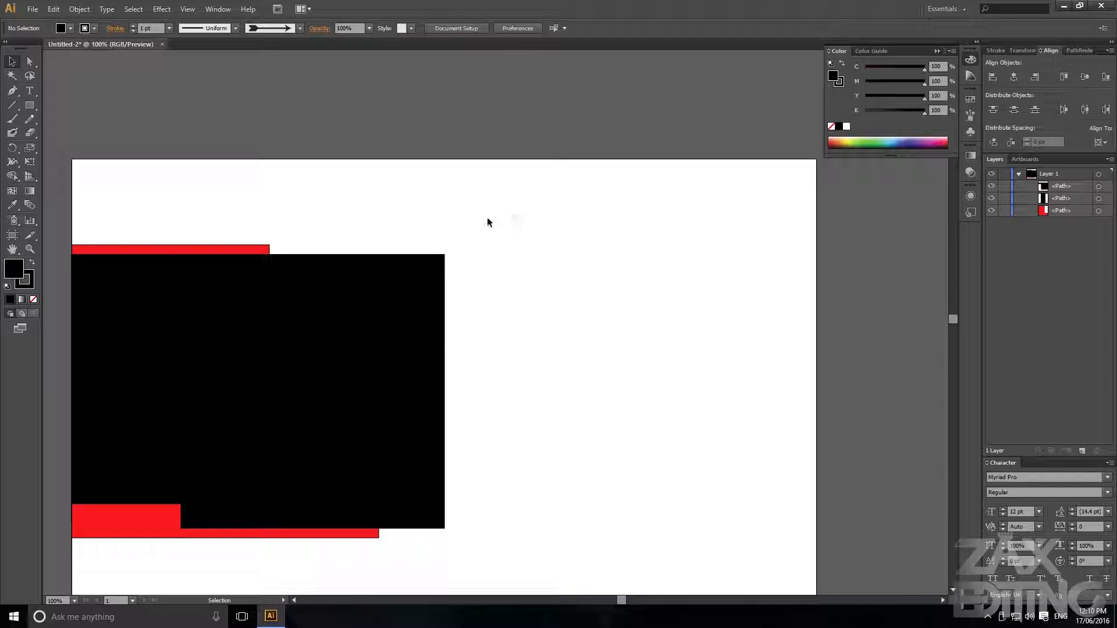
# Select all the shapes and distribute them by their vertical centers over the artboard's height
pyautogui.hotkey('ctrl', 'a')
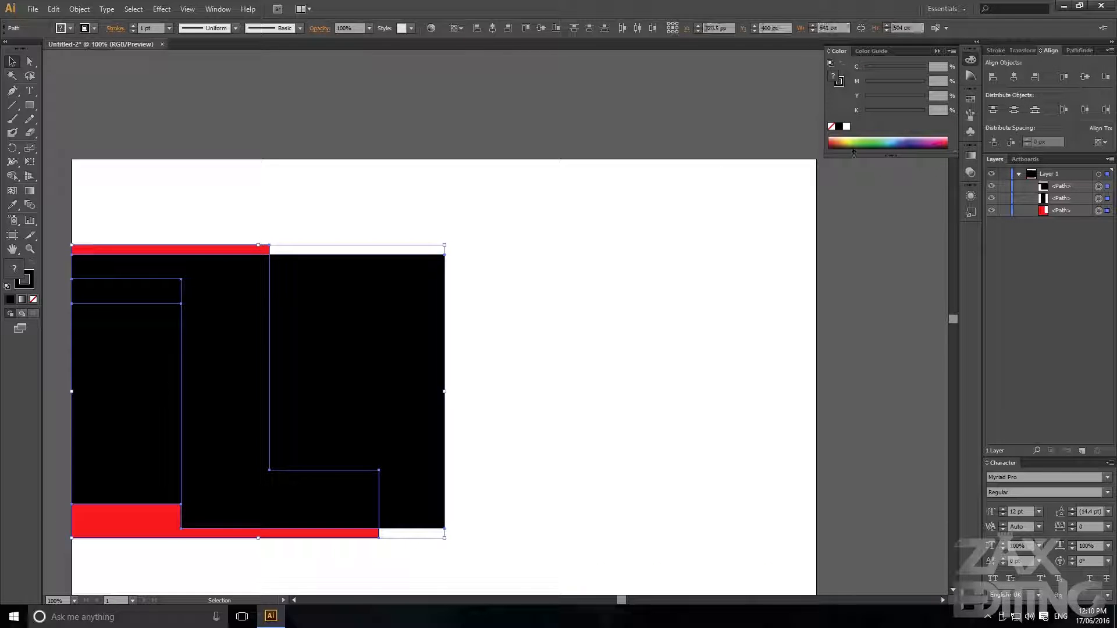
pyautogui.click(1016, 112)
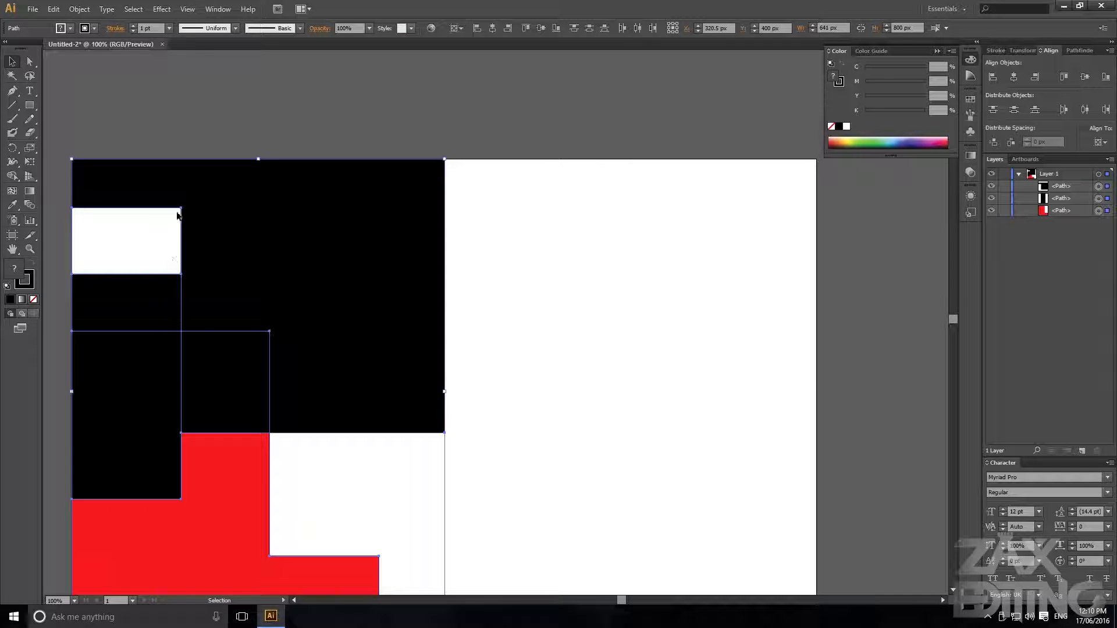
# Distribute the shapes by their horizontal centers over the artboard's width and deselect them
pyautogui.click(1085, 110)
pyautogui.click(789, 232)
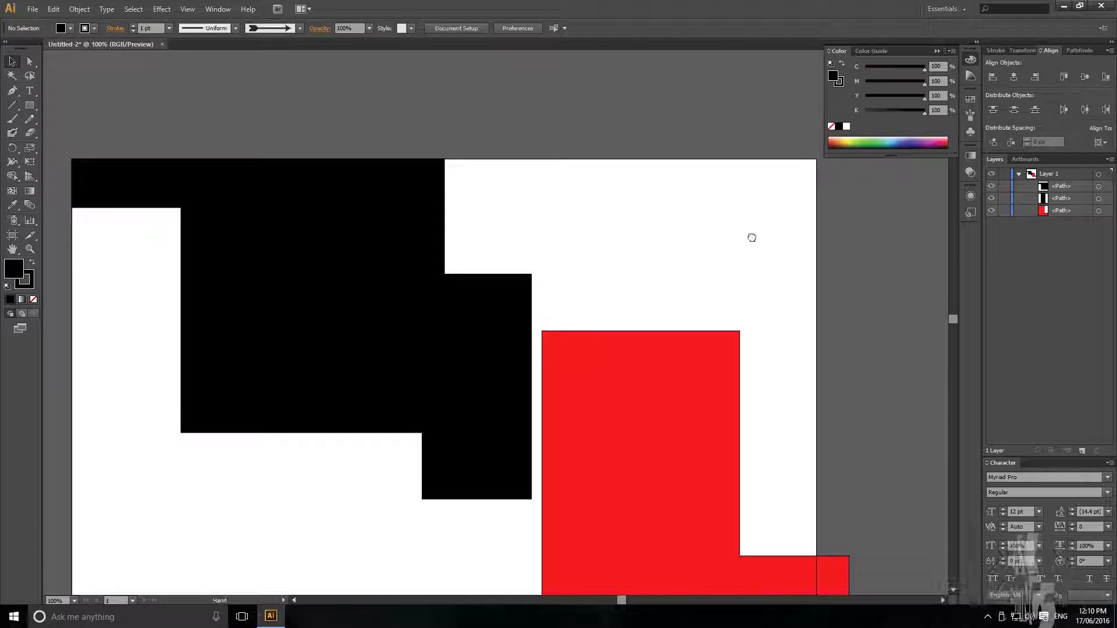
pyautogui.moveTo(751, 237); pyautogui.dragTo(766, 194)
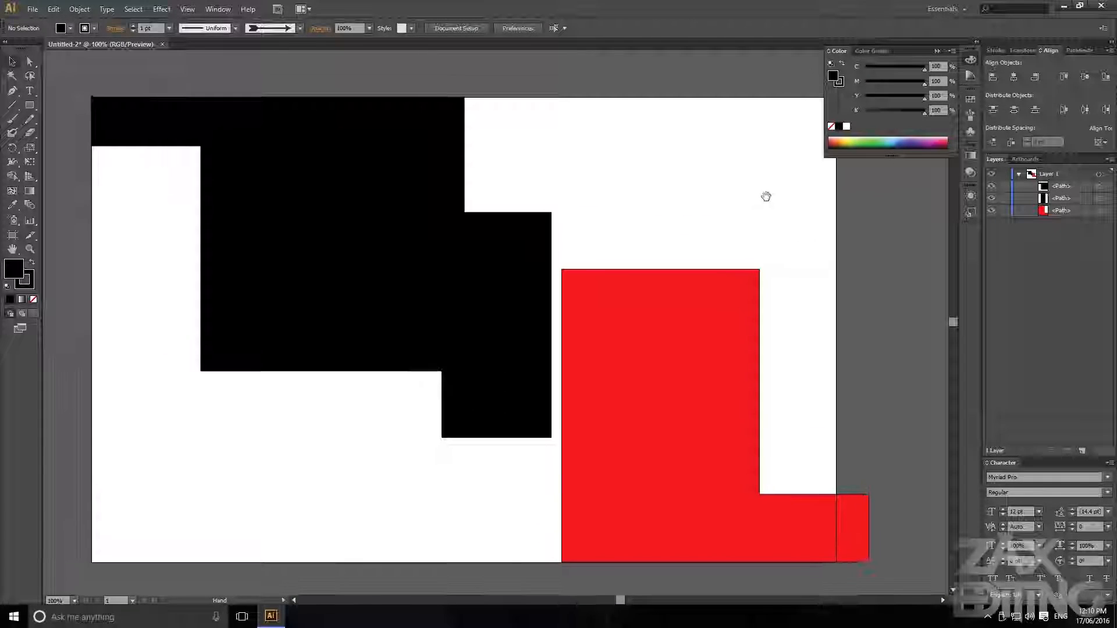
# Delete the red shape and both black shapes from the artboard
pyautogui.click(743, 334)
pyautogui.press('Delete')
pyautogui.click(416, 292)
pyautogui.press('Delete')
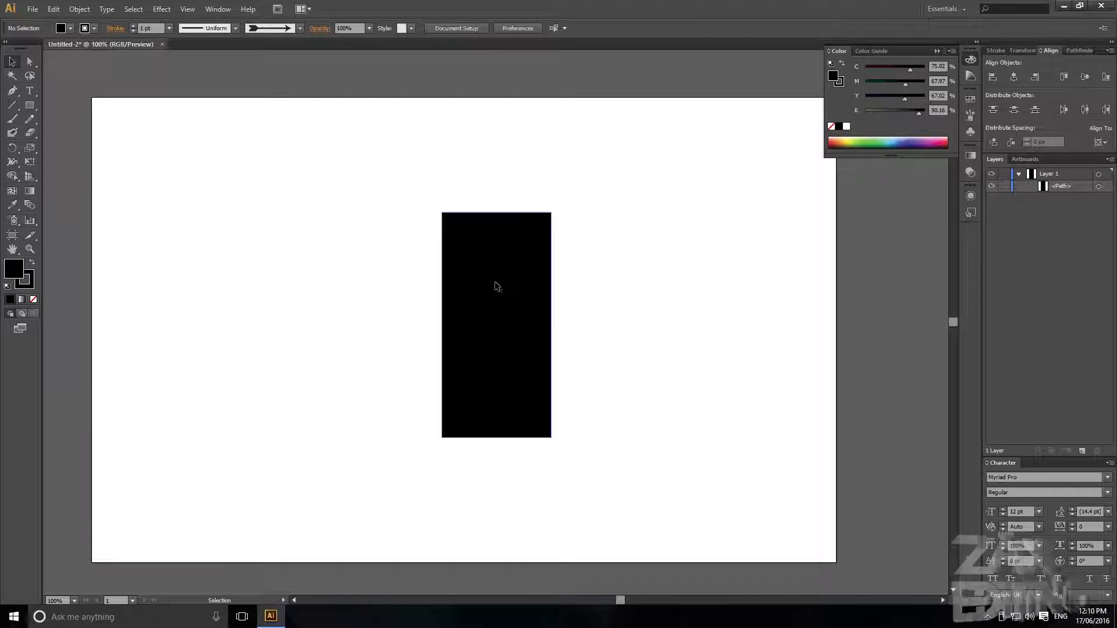
pyautogui.click(496, 287)
pyautogui.press('Delete')
# Draw a vertical line about 182 px long near the artboard's upper left and duplicate it into six lines spaced across
pyautogui.press('\\')
pyautogui.moveTo(213, 165); pyautogui.dragTo(212, 272)
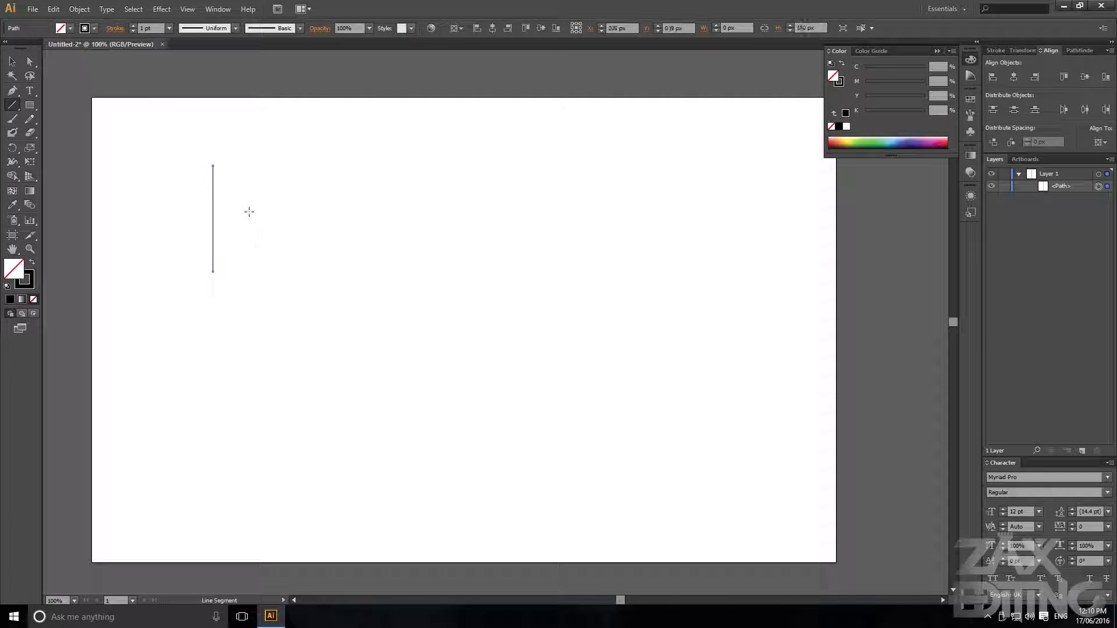
pyautogui.press('v')
pyautogui.click(242, 247)
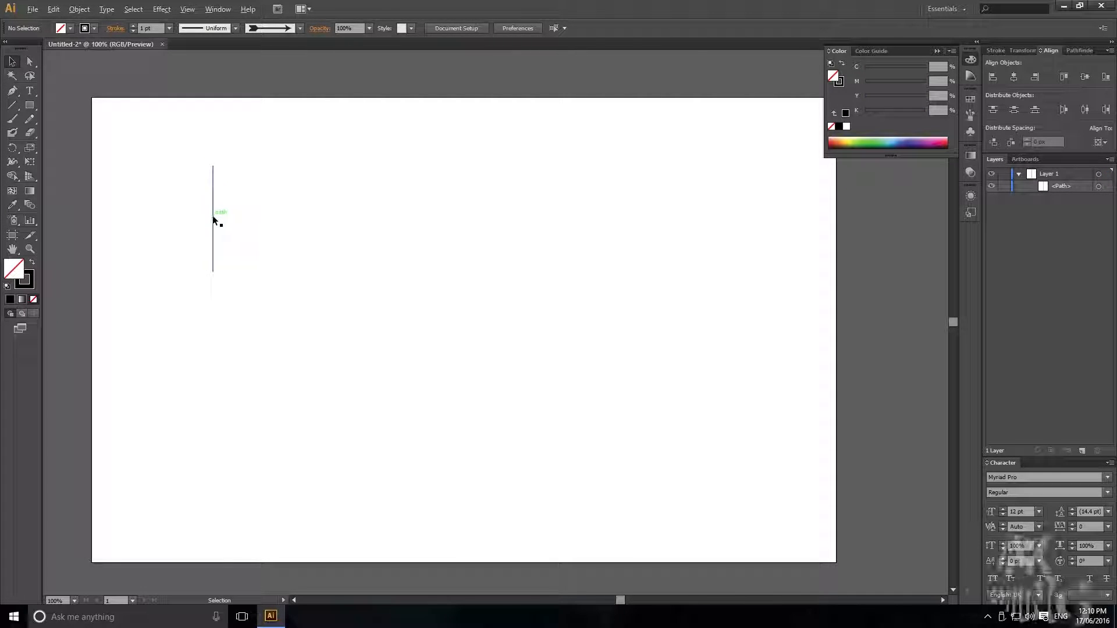
pyautogui.moveTo(213, 218); pyautogui.dragTo(628, 187)
pyautogui.hotkey('ctrl', 'd')
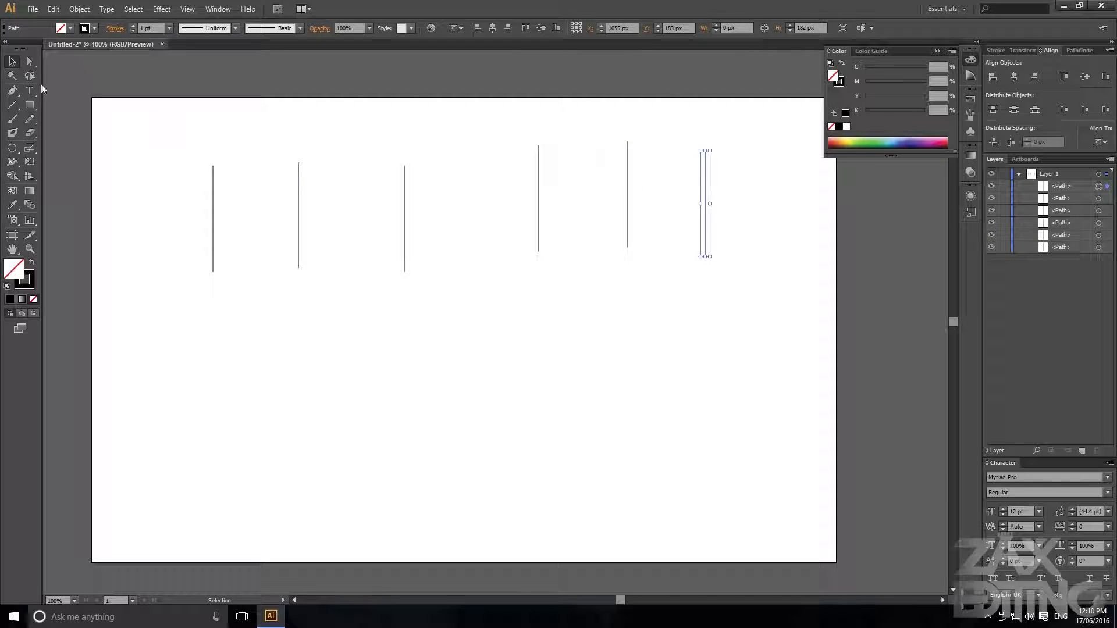
# Center all six lines vertically on the artboard and distribute them horizontally across its width
pyautogui.moveTo(142, 138); pyautogui.dragTo(748, 317)
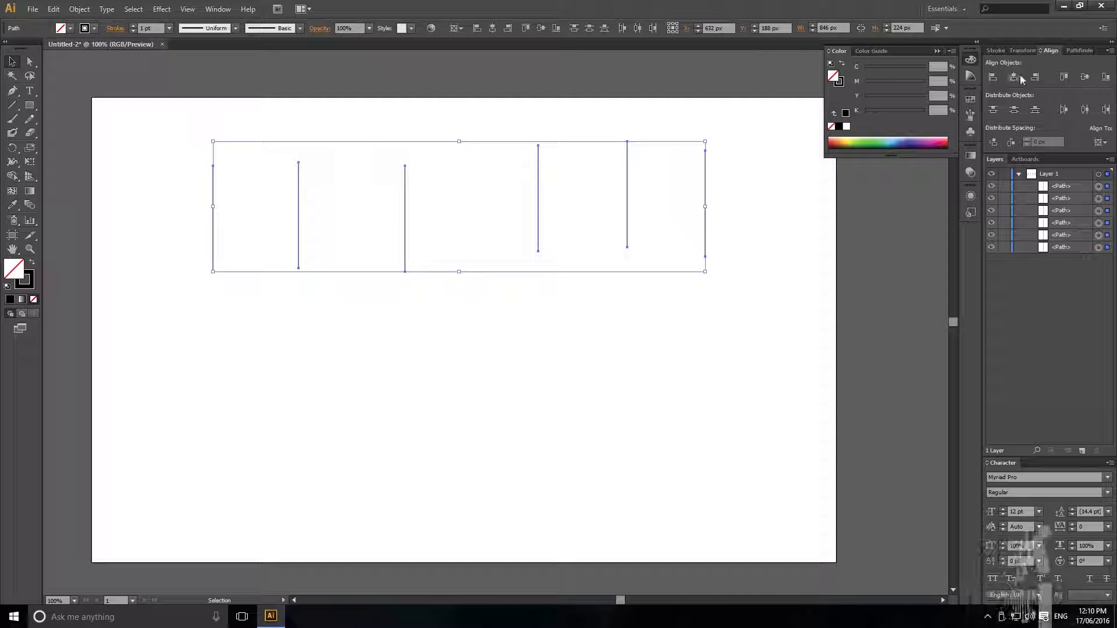
pyautogui.click(1086, 77)
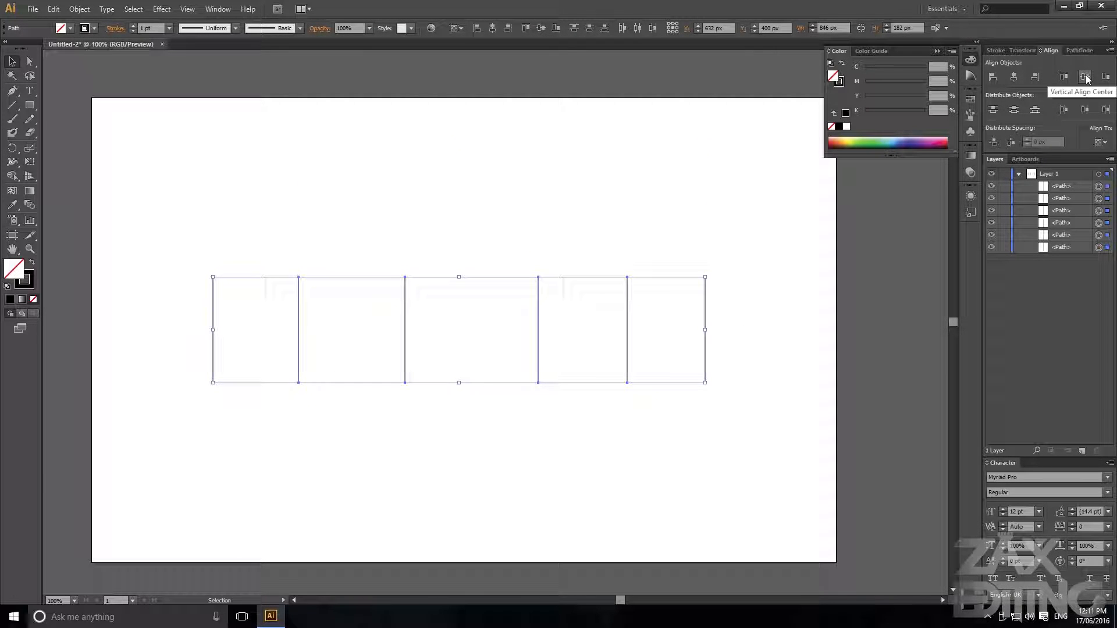
pyautogui.click(1083, 110)
pyautogui.click(218, 270)
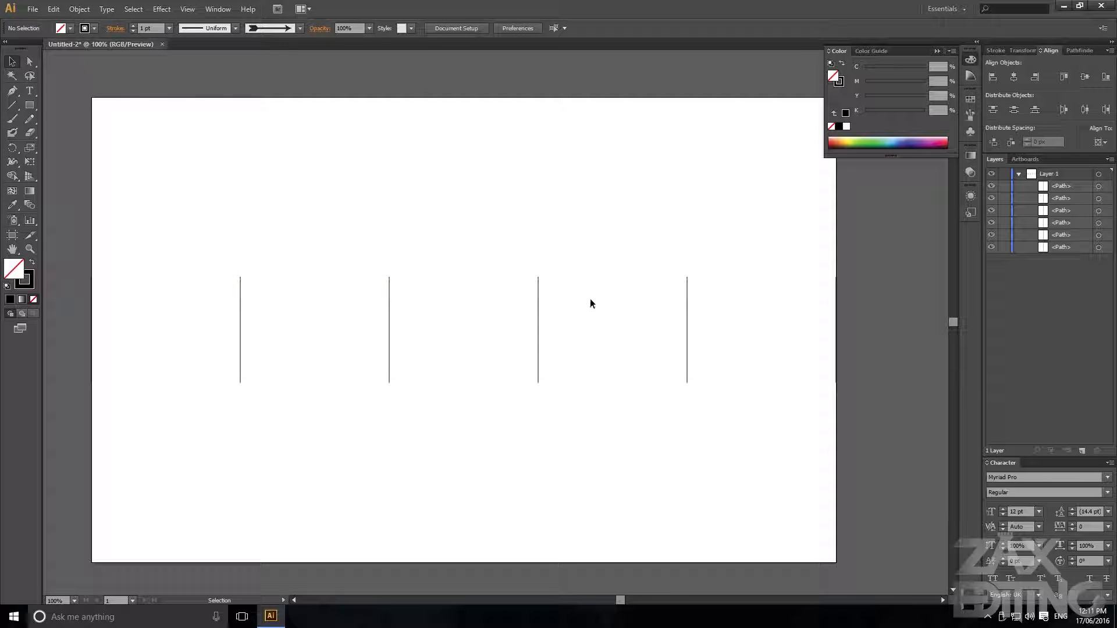
# Delete all the lines and add the point text ALLSJKNGDLK in the artboard's left half
pyautogui.moveTo(883, 263); pyautogui.dragTo(139, 414)
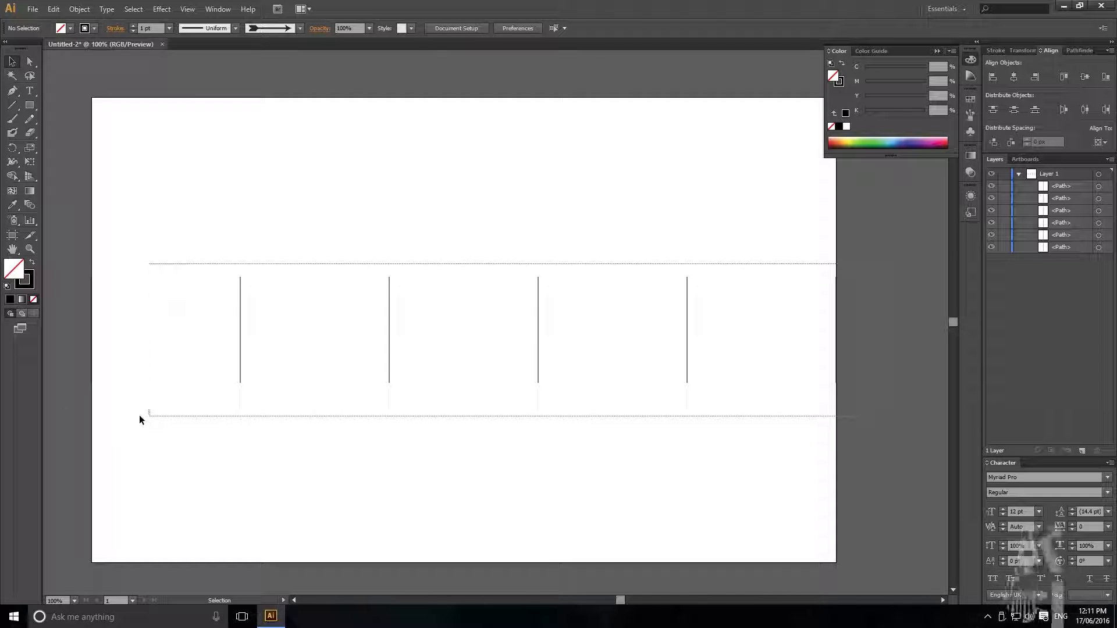
pyautogui.press('Delete')
pyautogui.press('t')
pyautogui.click(260, 285)
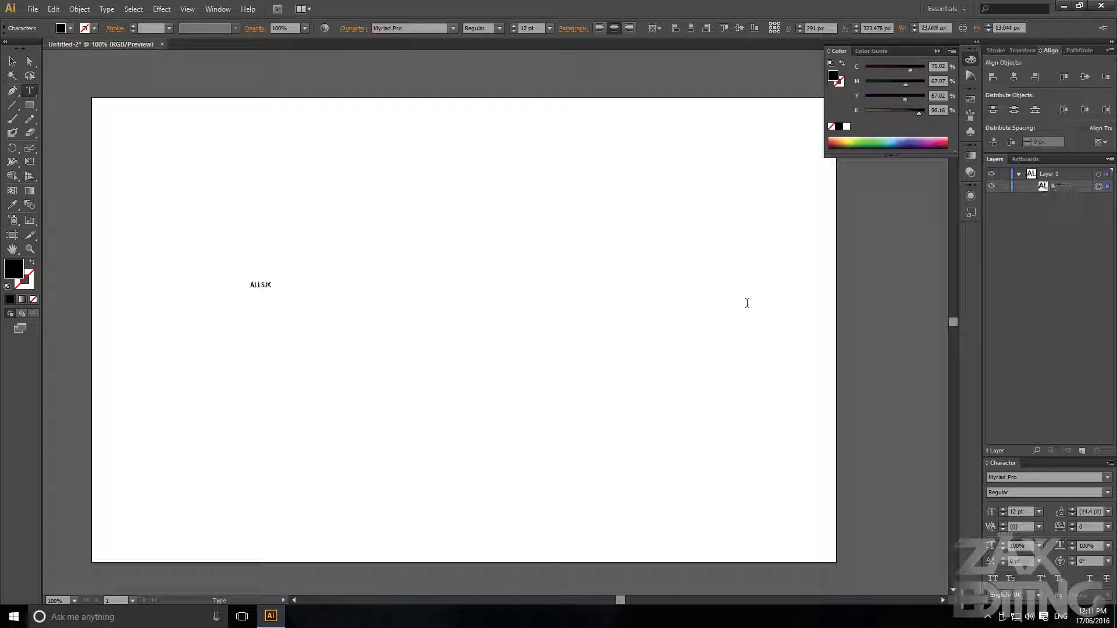
pyautogui.click(12, 61)
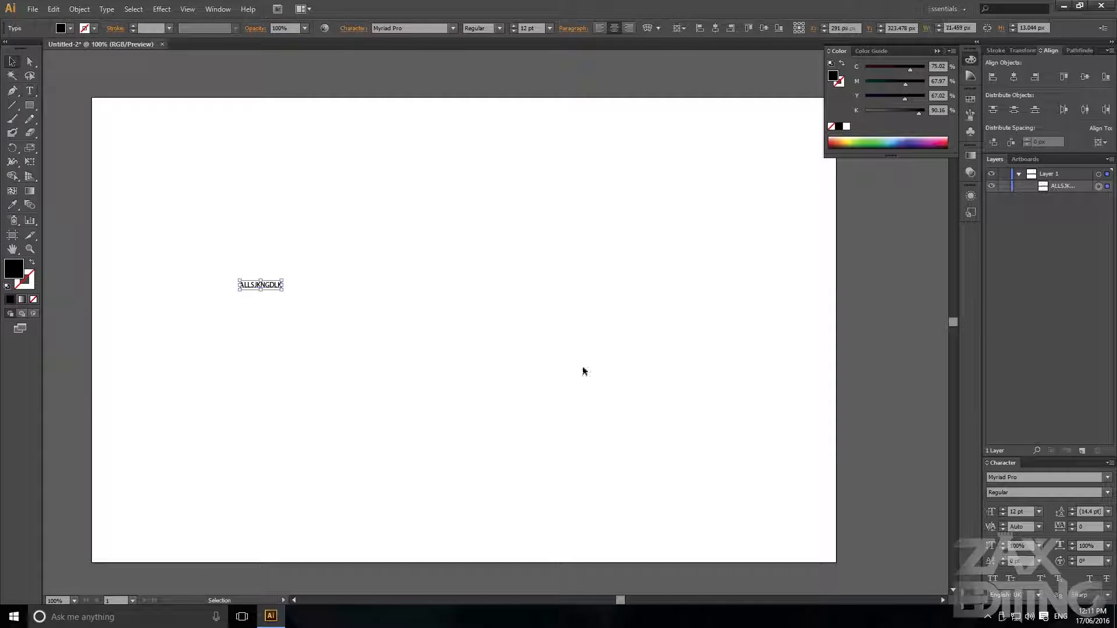
# Duplicate the text and scale the copy up to about 194.71 pt
pyautogui.hotkey('alt', 'Down')
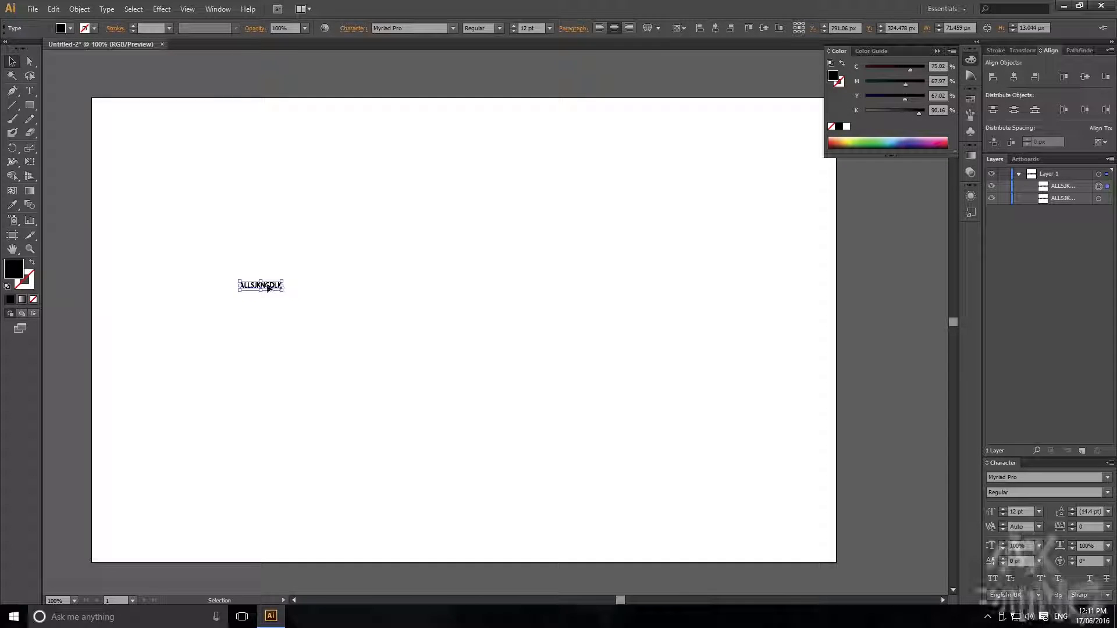
pyautogui.moveTo(283, 290); pyautogui.dragTo(760, 359)
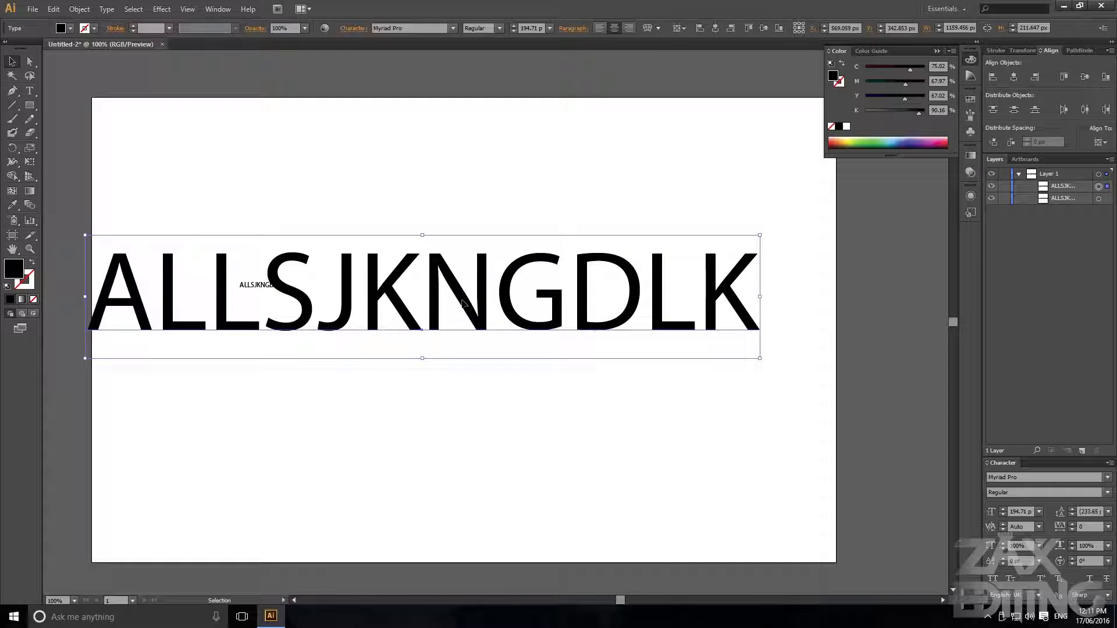
# Delete the small original text and place the large text across the middle of the artboard
pyautogui.click(267, 220)
pyautogui.click(251, 285)
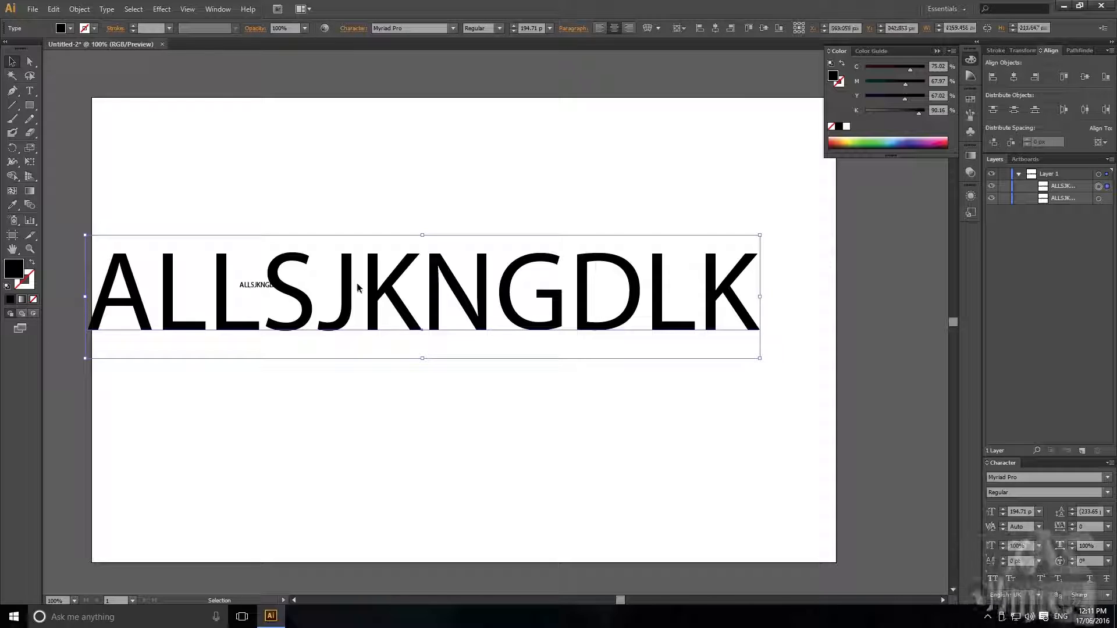
pyautogui.moveTo(356, 289); pyautogui.dragTo(397, 347)
pyautogui.click(259, 285)
pyautogui.press('Delete')
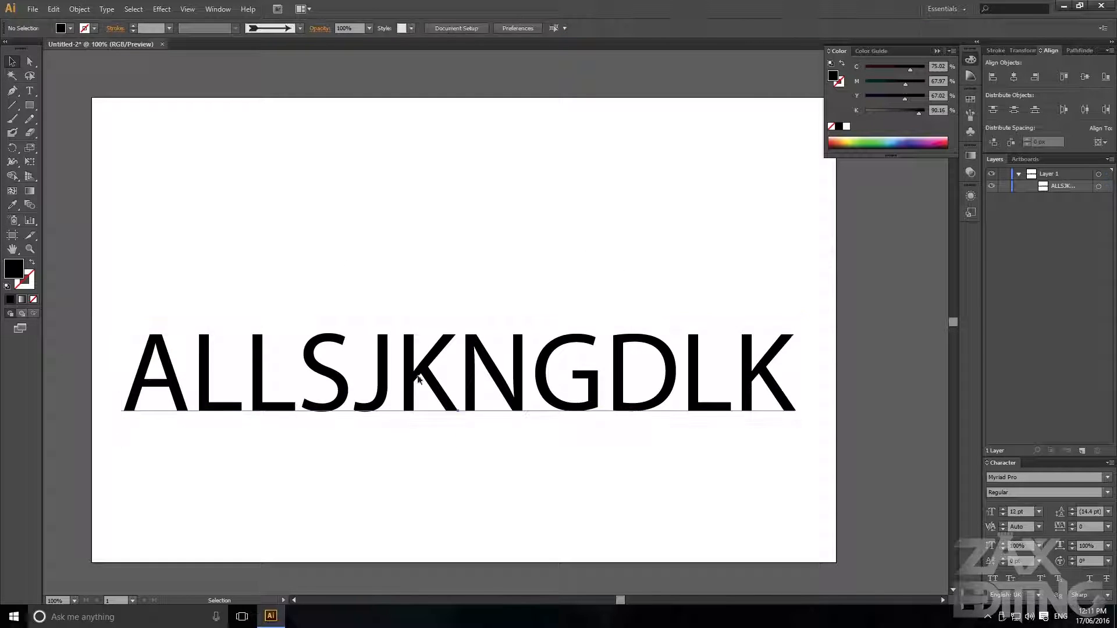
pyautogui.moveTo(480, 344); pyautogui.dragTo(465, 262)
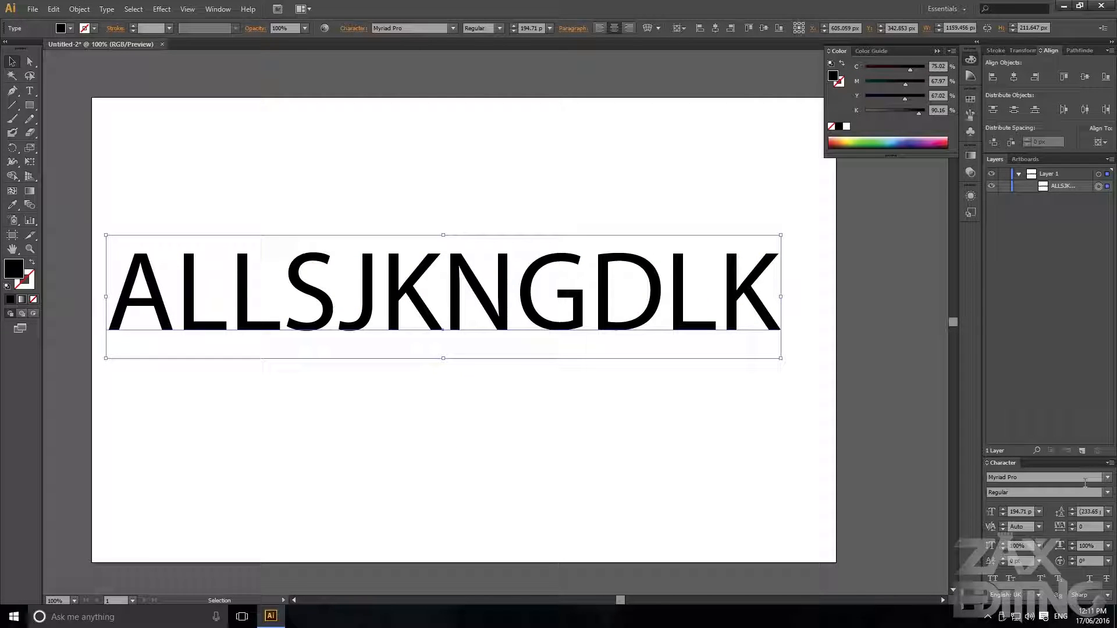
# Try underline and subscript on the whole text, turning each one off again
pyautogui.click(1110, 463)
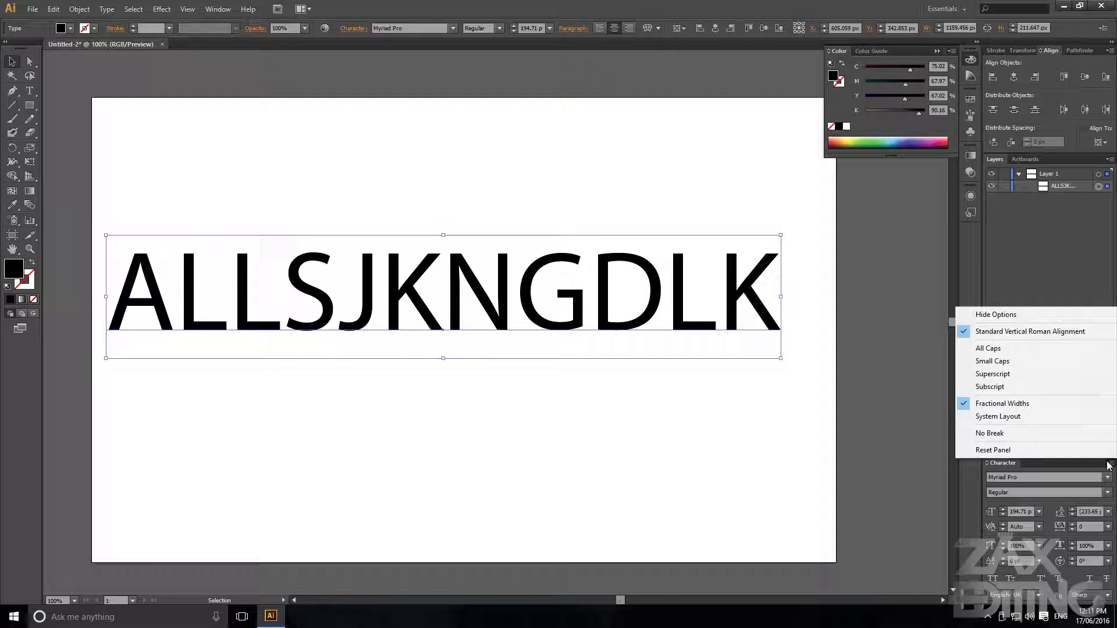
pyautogui.click(1108, 465)
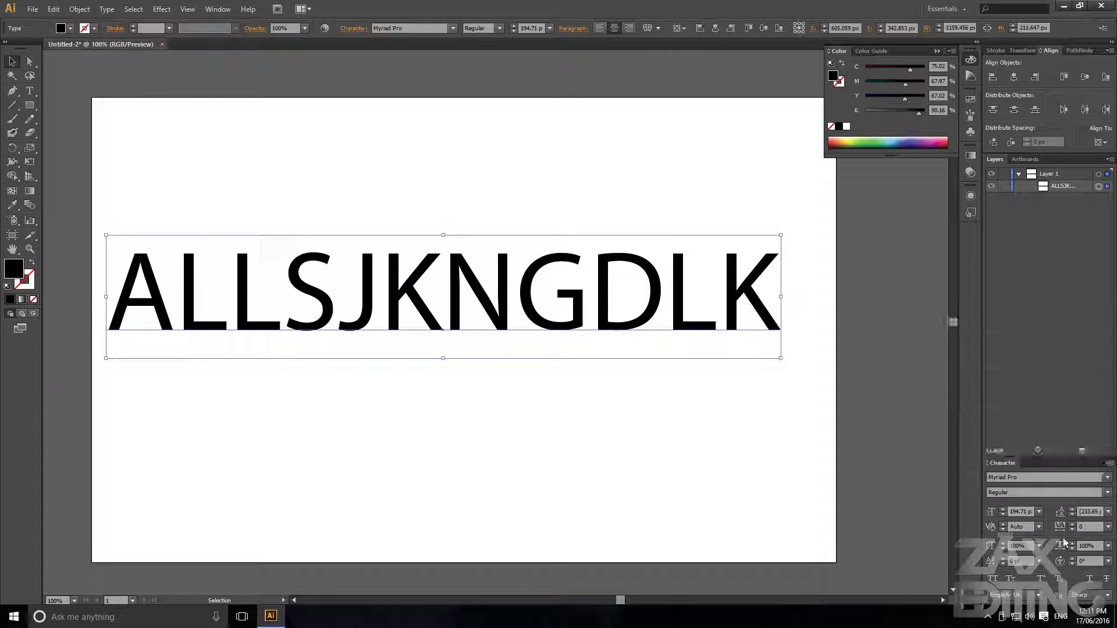
pyautogui.click(1091, 580)
pyautogui.click(1091, 579)
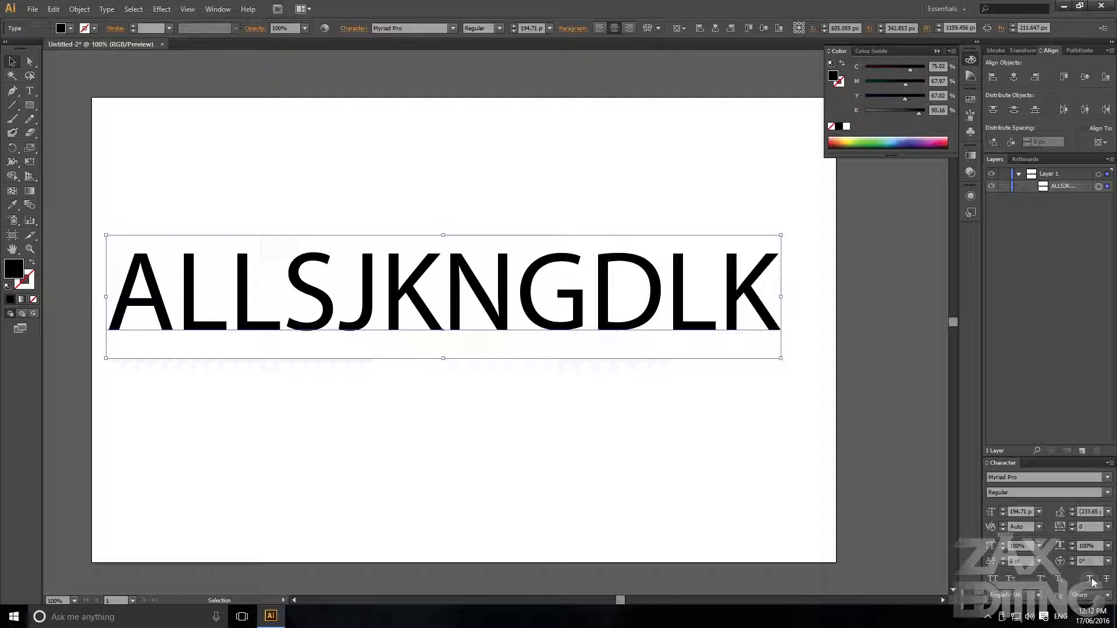
pyautogui.click(1060, 580)
pyautogui.click(1060, 581)
# Try superscript and subscript on the letter G alone, then restore it to normal
pyautogui.doubleClick(562, 311)
pyautogui.hotkey('ctrl', 'a')
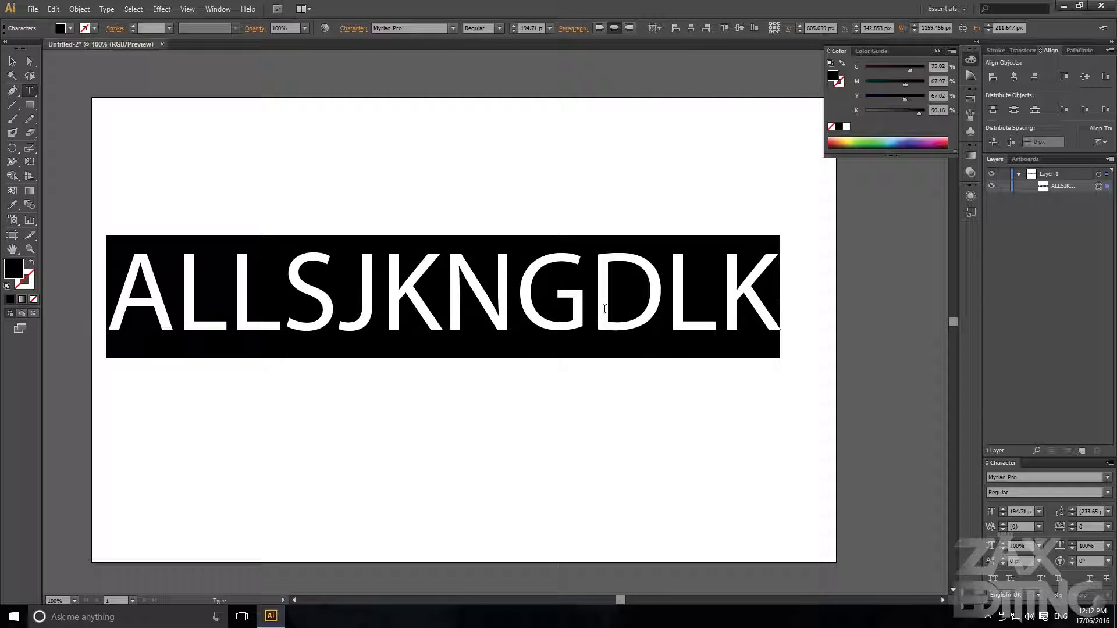
pyautogui.click(604, 309)
pyautogui.moveTo(517, 309); pyautogui.dragTo(588, 309)
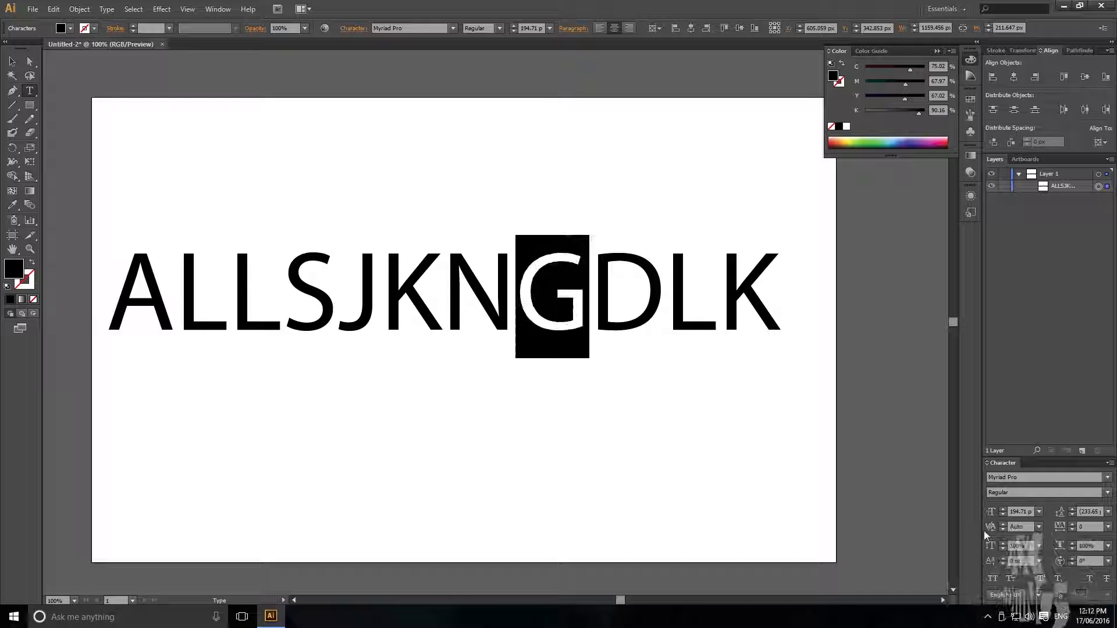
pyautogui.click(1044, 581)
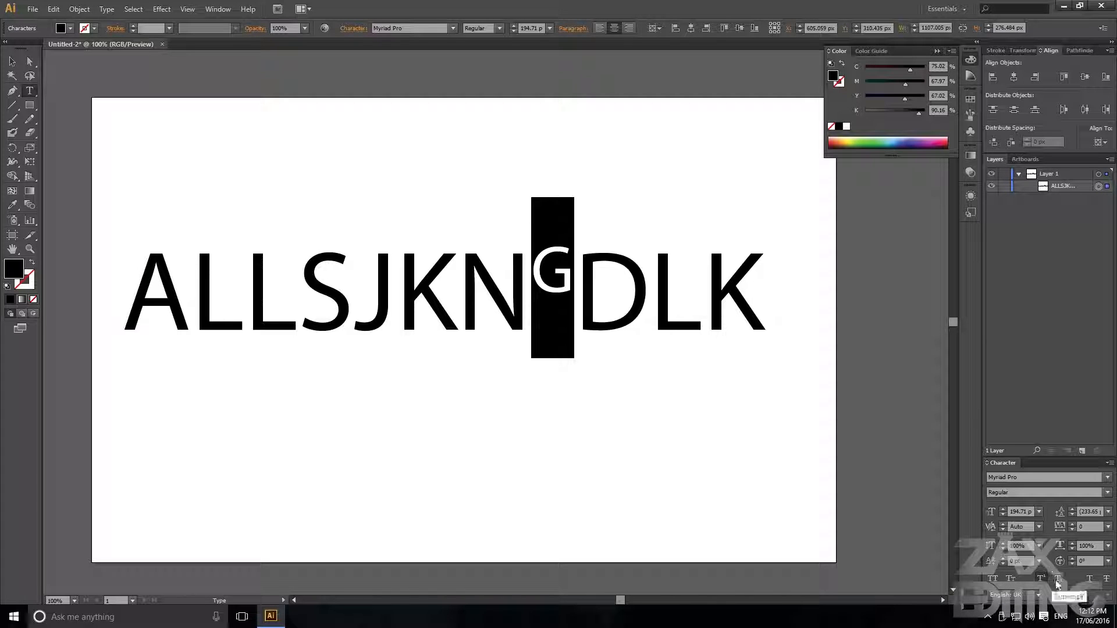
pyautogui.click(1057, 582)
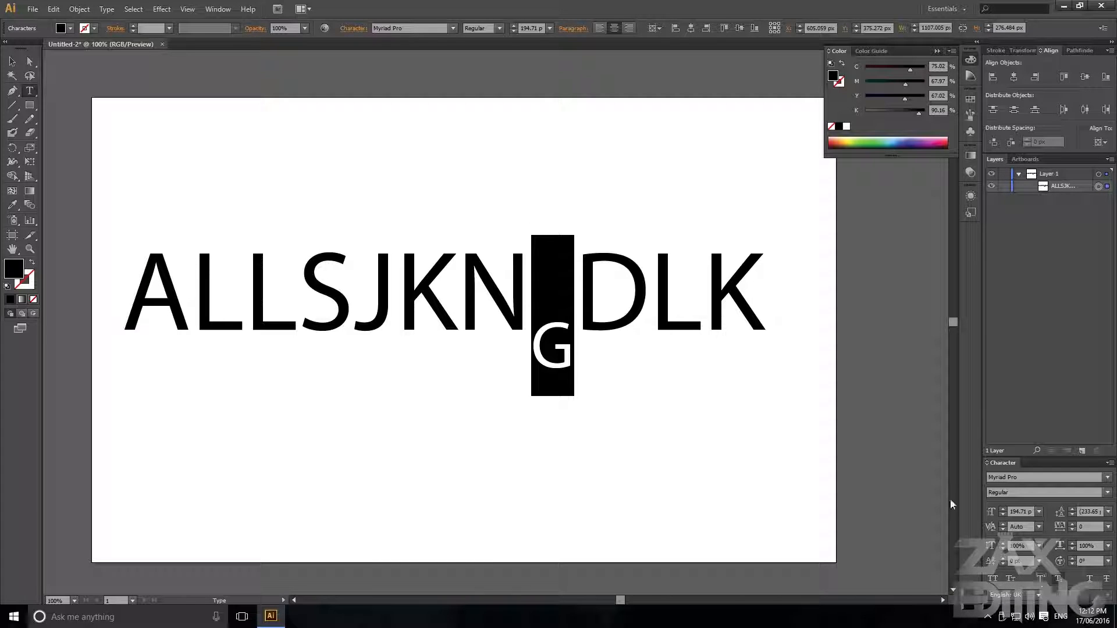
pyautogui.click(1058, 582)
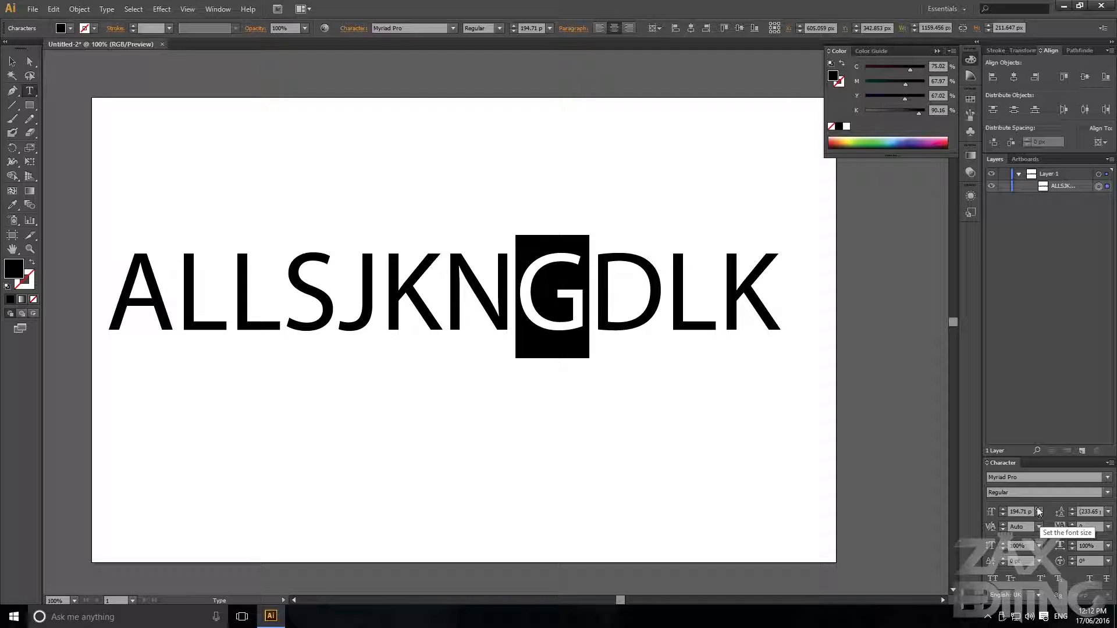
# Add a second text line reading oldsjkgl;skj below the first and finish editing the text
pyautogui.click(777, 284)
pyautogui.press('Return')
pyautogui.write('oldsjkgl;skj')
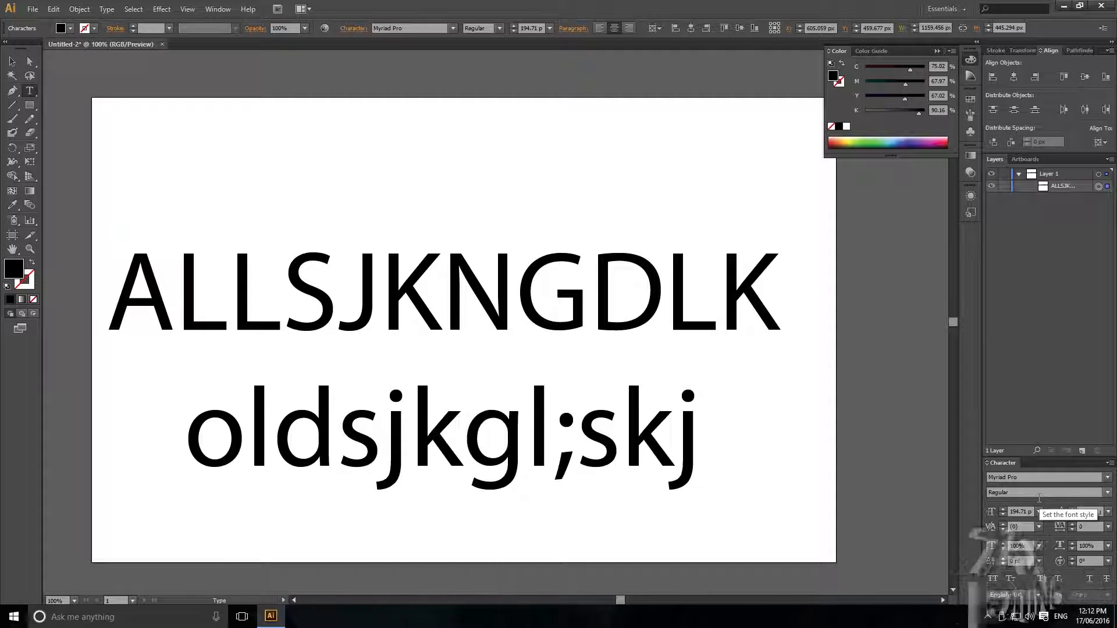
pyautogui.click(12, 61)
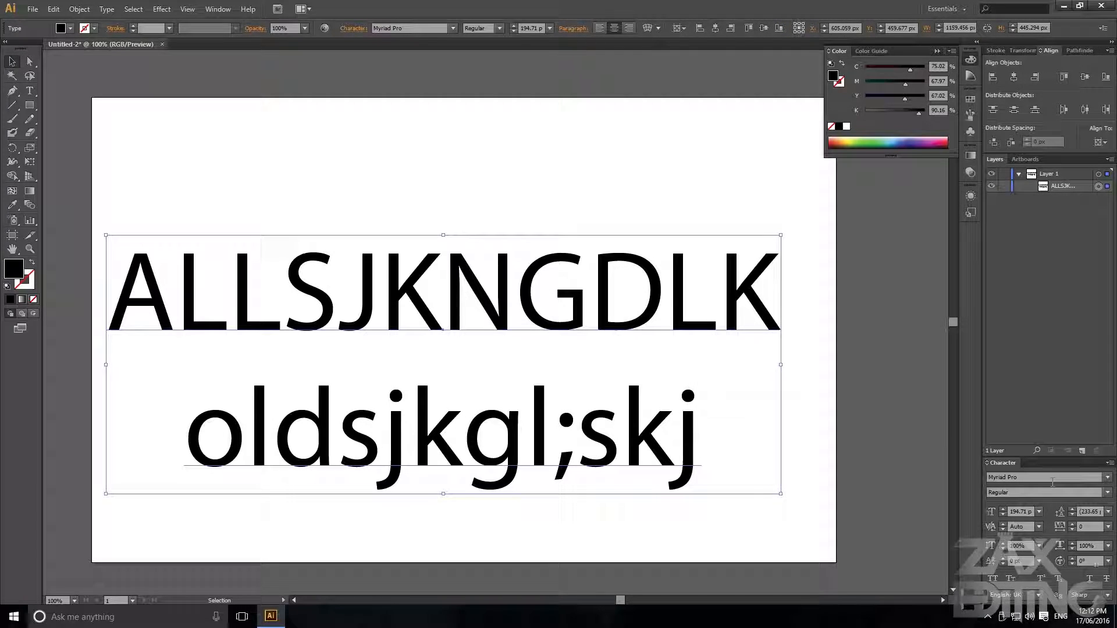
# Set the leading between the two text lines to 219 pt
pyautogui.click(1074, 509)
pyautogui.click(1073, 509)
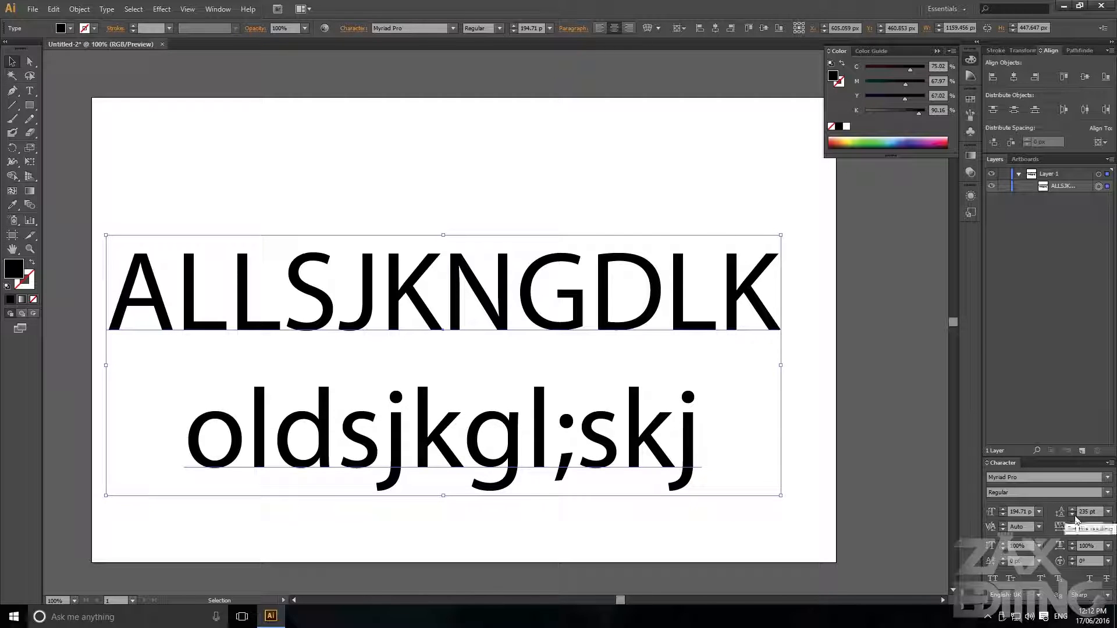
pyautogui.click(1074, 516)
pyautogui.click(1074, 515)
pyautogui.click(1074, 515)
pyautogui.click(1074, 516)
pyautogui.click(1074, 516)
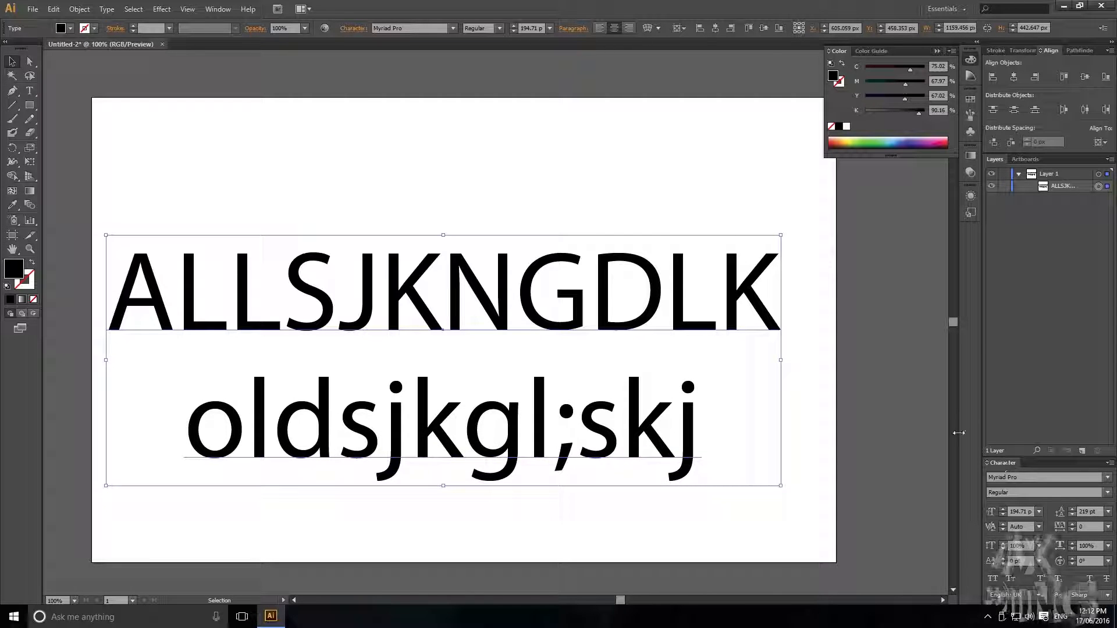
# Set the font size of both text lines to 198 pt
pyautogui.click(1005, 509)
pyautogui.click(1005, 510)
pyautogui.click(1005, 509)
pyautogui.click(1005, 509)
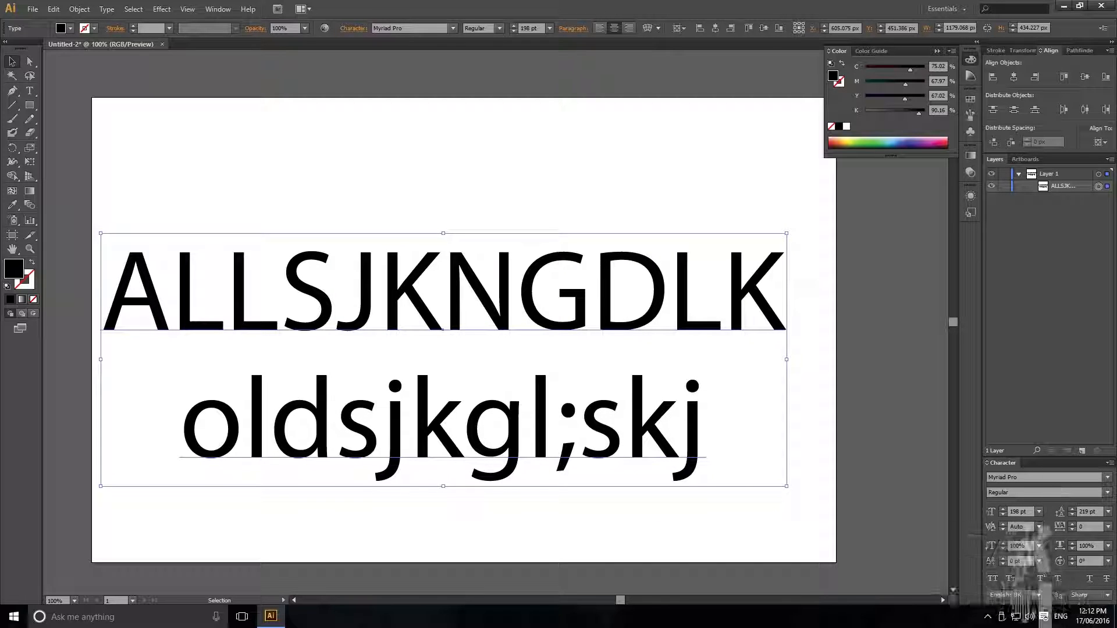
# Set the tracking of both text lines to 6
pyautogui.click(1073, 525)
pyautogui.click(1074, 525)
pyautogui.click(1073, 525)
pyautogui.click(1074, 525)
pyautogui.click(1074, 525)
pyautogui.click(1073, 525)
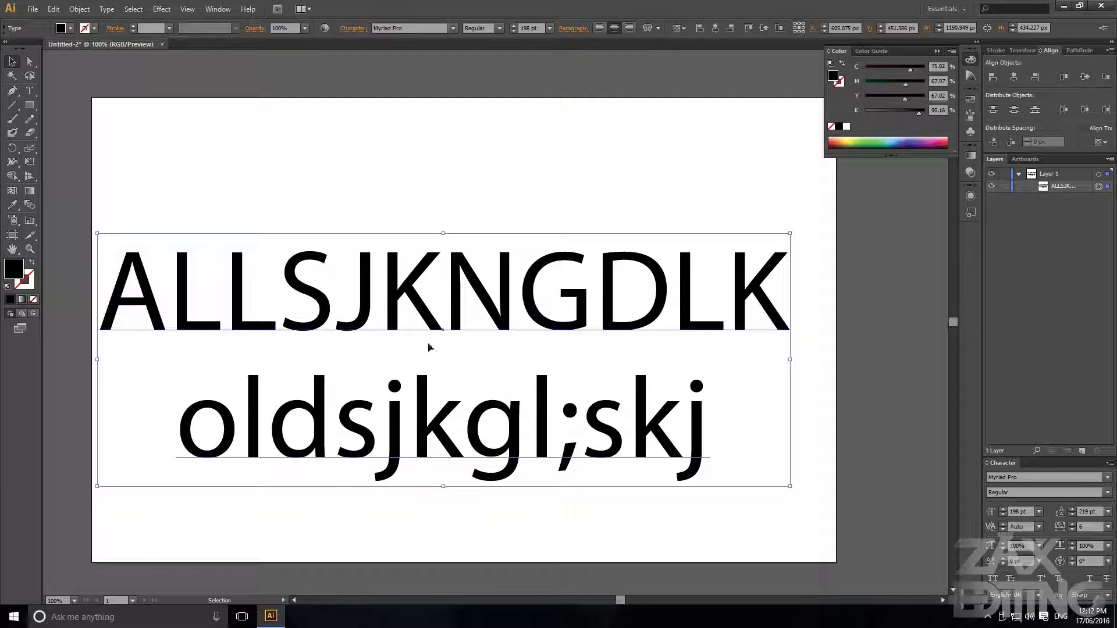
# Set the text's horizontal scale to 103% and its baseline shift to 2 pt
pyautogui.click(1072, 544)
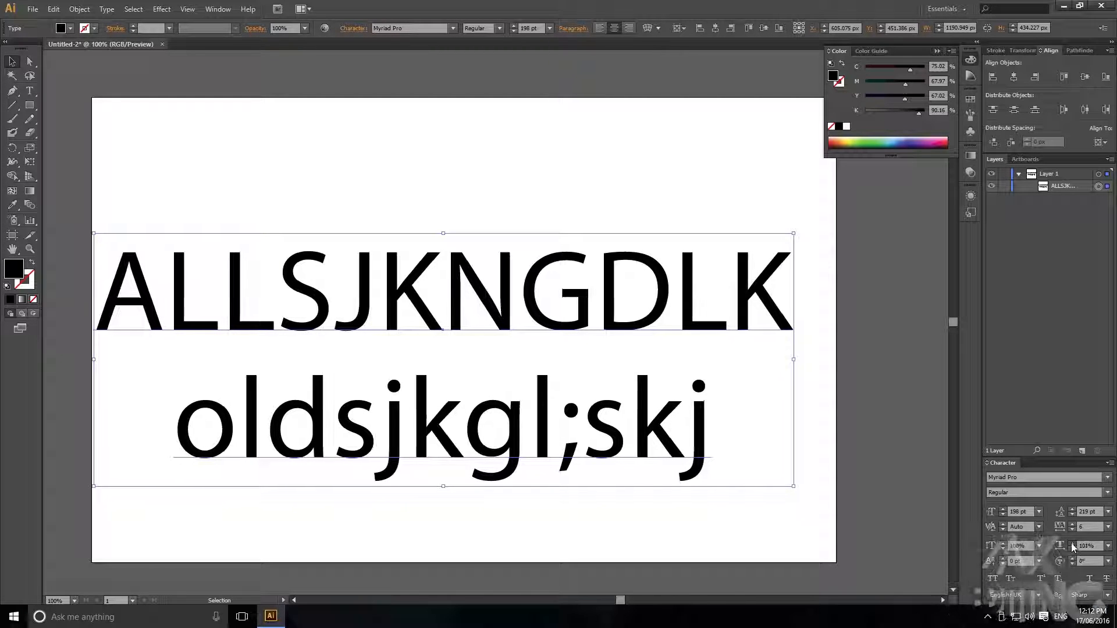
pyautogui.click(1072, 544)
pyautogui.click(1072, 544)
pyautogui.click(1073, 544)
pyautogui.click(1073, 544)
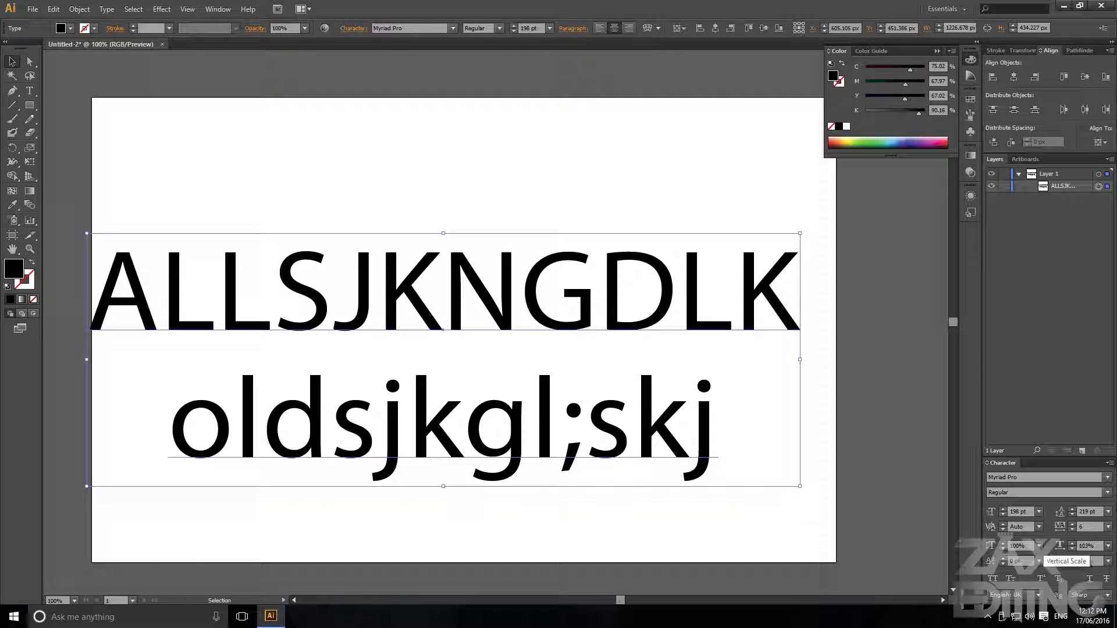
pyautogui.click(1004, 561)
pyautogui.click(1004, 560)
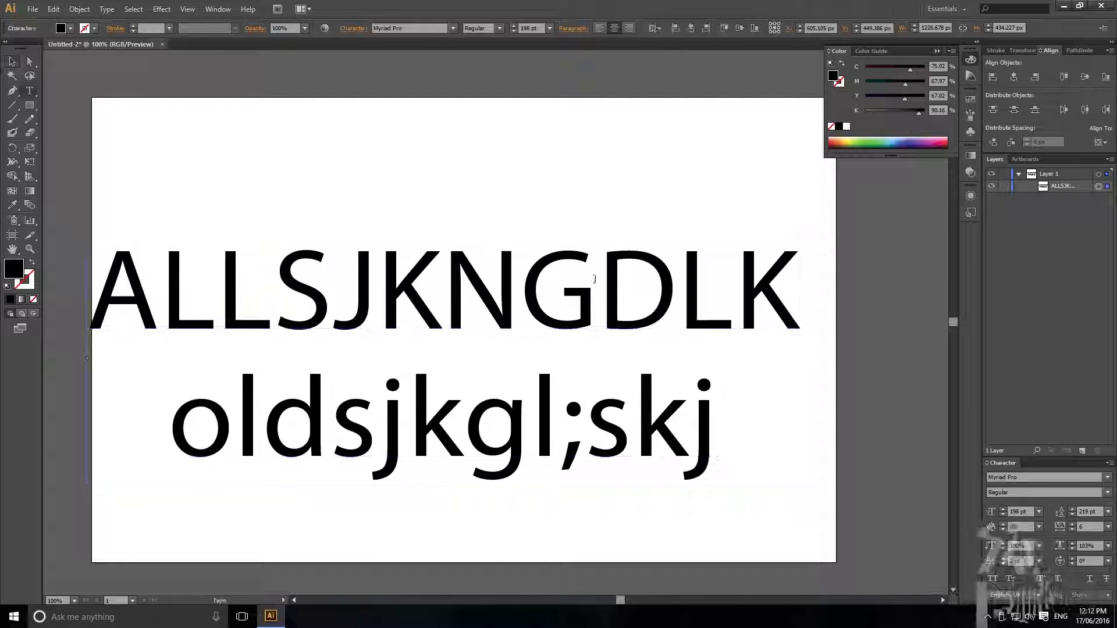
# Raise only the letters DLK in the first line with a baseline shift of 17 pt
pyautogui.doubleClick(596, 301)
pyautogui.moveTo(597, 302); pyautogui.dragTo(774, 295)
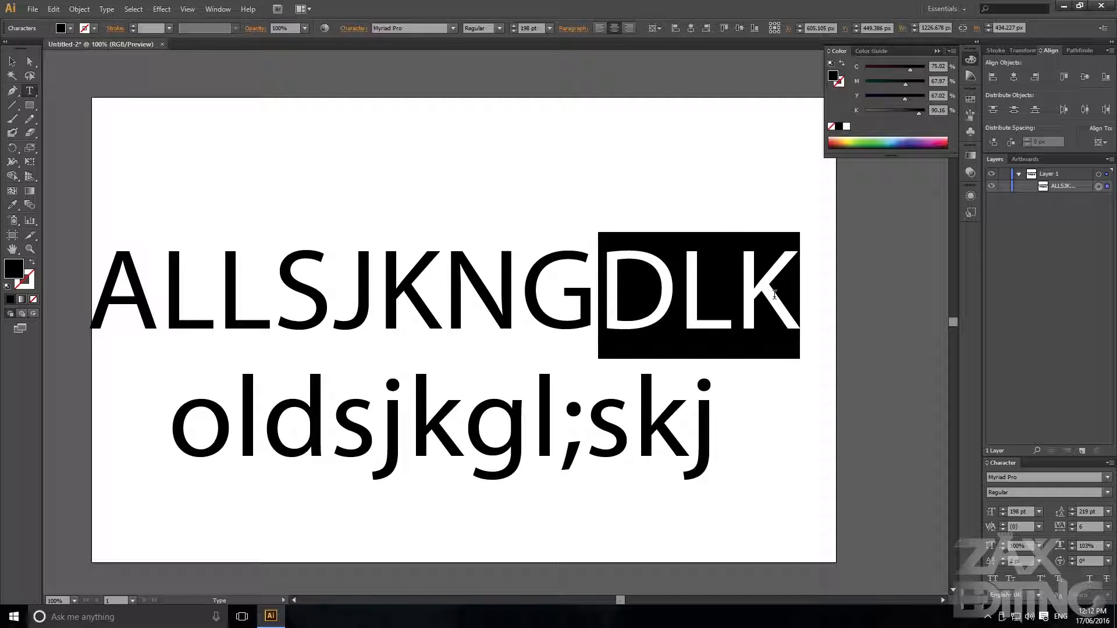
pyautogui.click(1002, 559)
pyautogui.click(1001, 558)
pyautogui.click(1002, 558)
pyautogui.click(1001, 558)
pyautogui.click(1002, 558)
pyautogui.click(1002, 558)
pyautogui.click(1002, 558)
pyautogui.click(1002, 558)
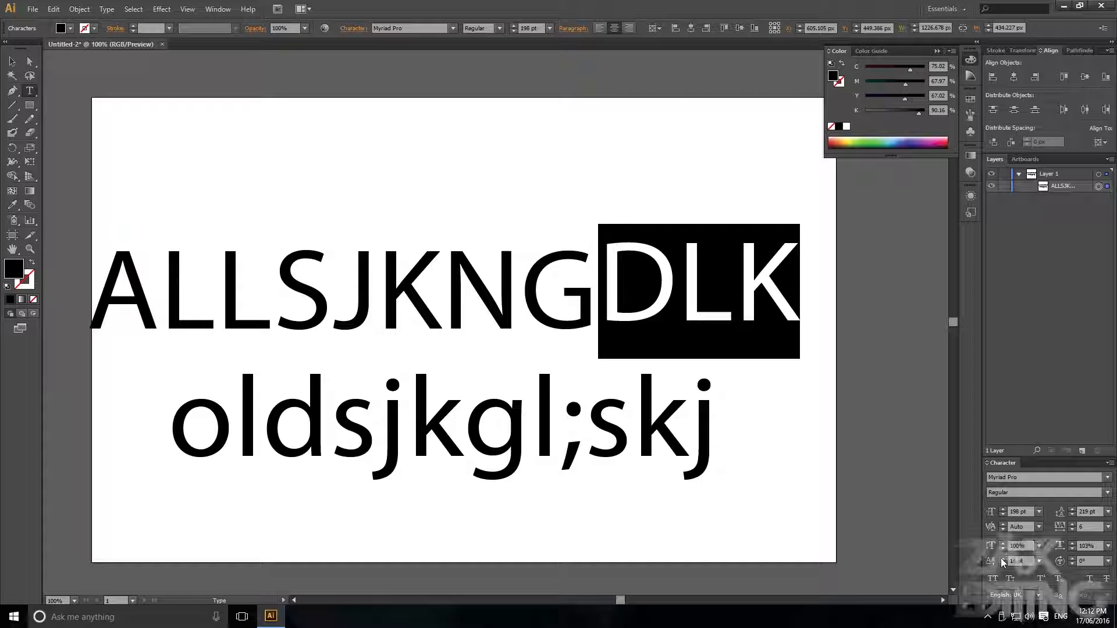
# Set the character rotation of the letters DLK to 11° and delete the whole text object
pyautogui.click(1073, 559)
pyautogui.click(1074, 558)
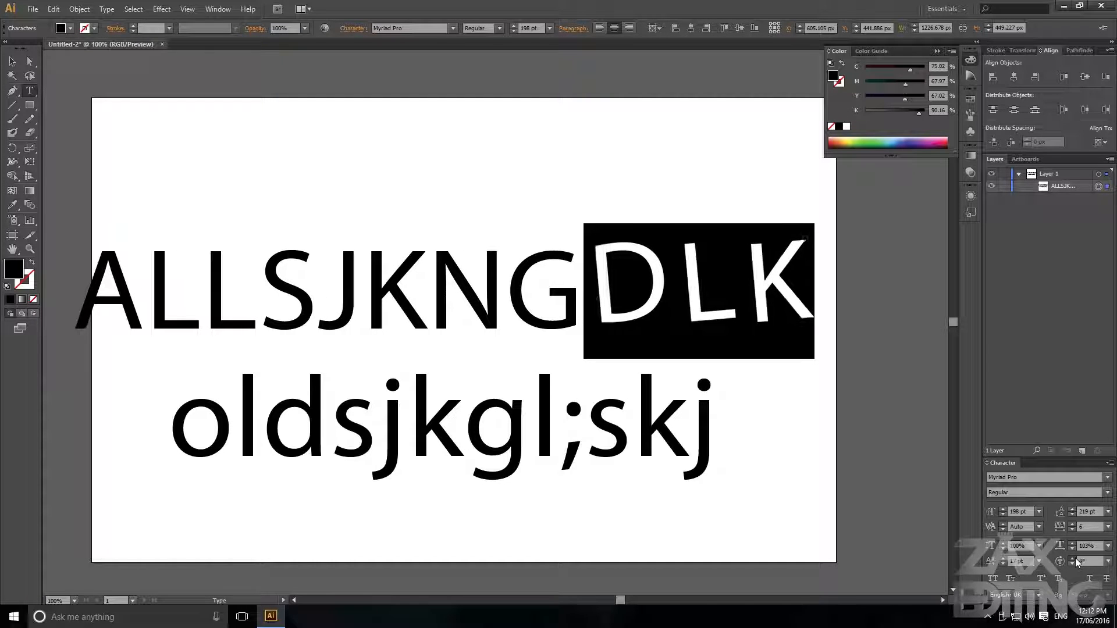
pyautogui.click(1074, 558)
pyautogui.click(1074, 559)
pyautogui.press('Escape')
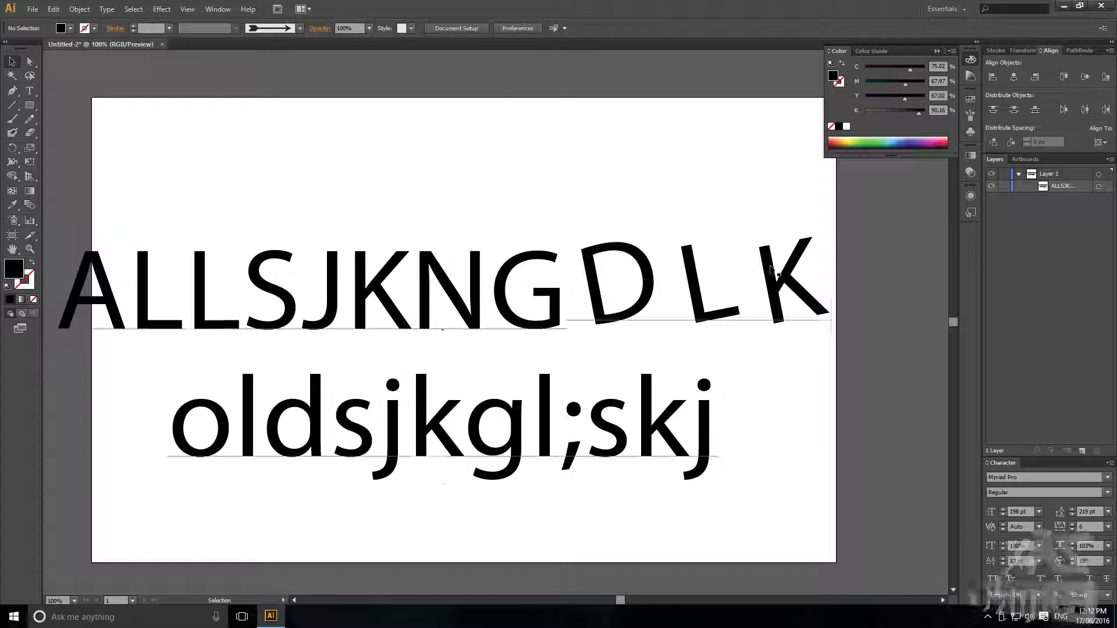
pyautogui.press('Delete')
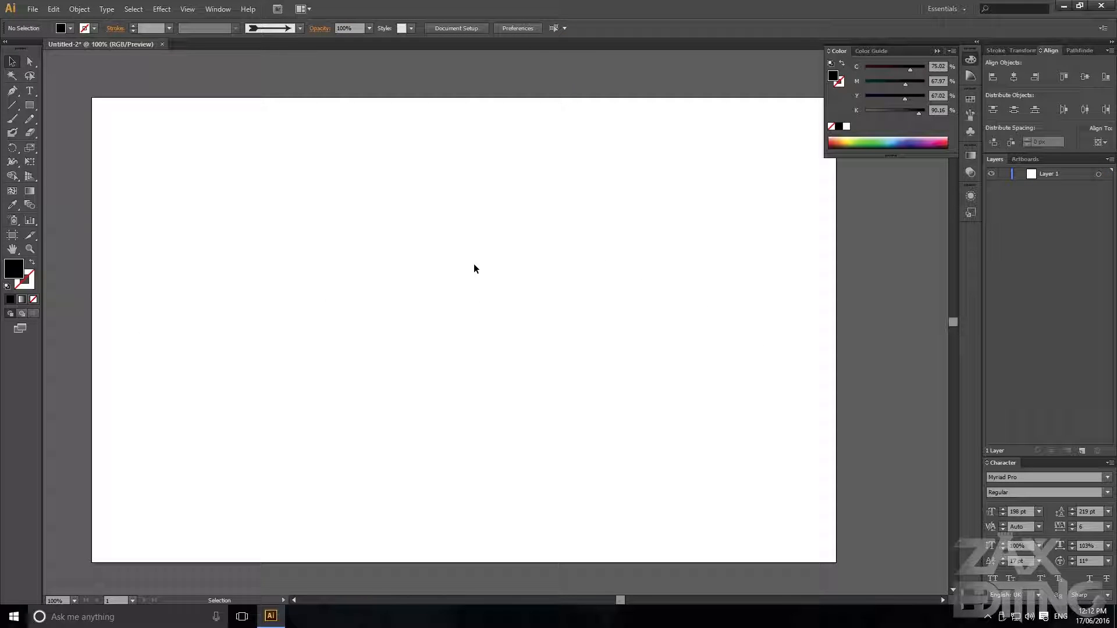